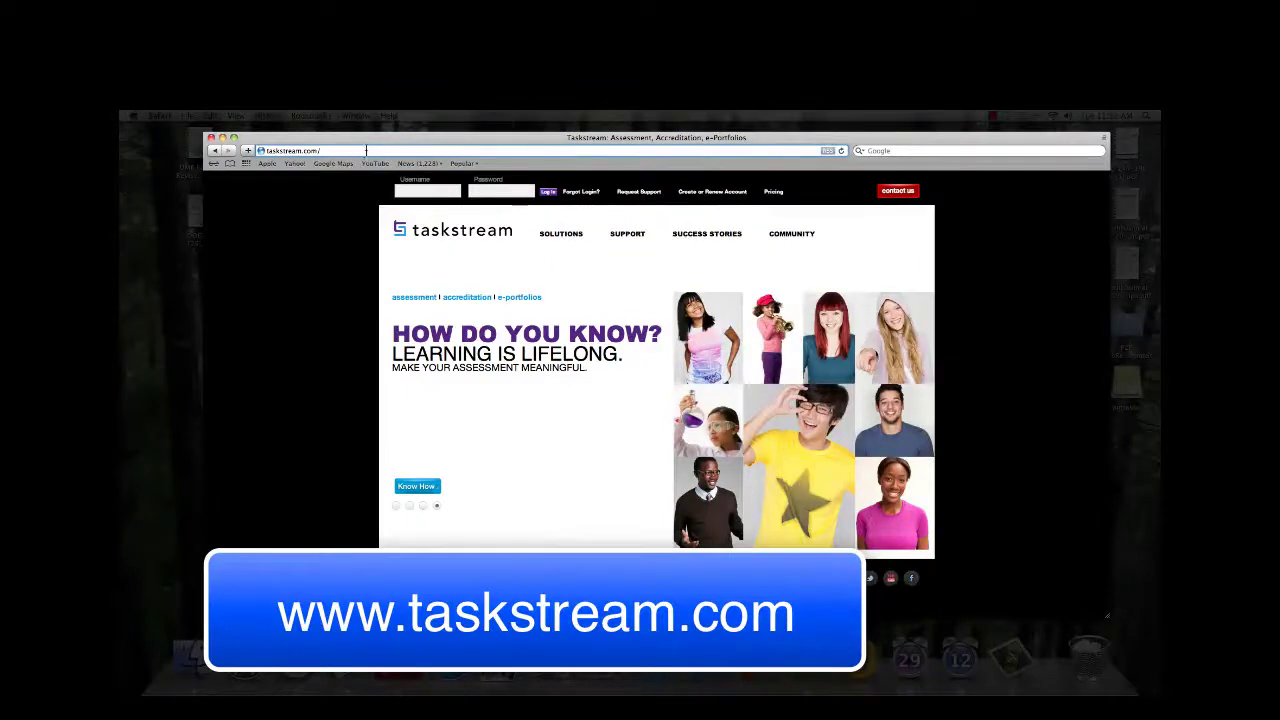
From the login fields on taskstream.com, follow the 'Forgot Login?' link to Password Assistance
click(366, 150)
click(376, 150)
click(445, 196)
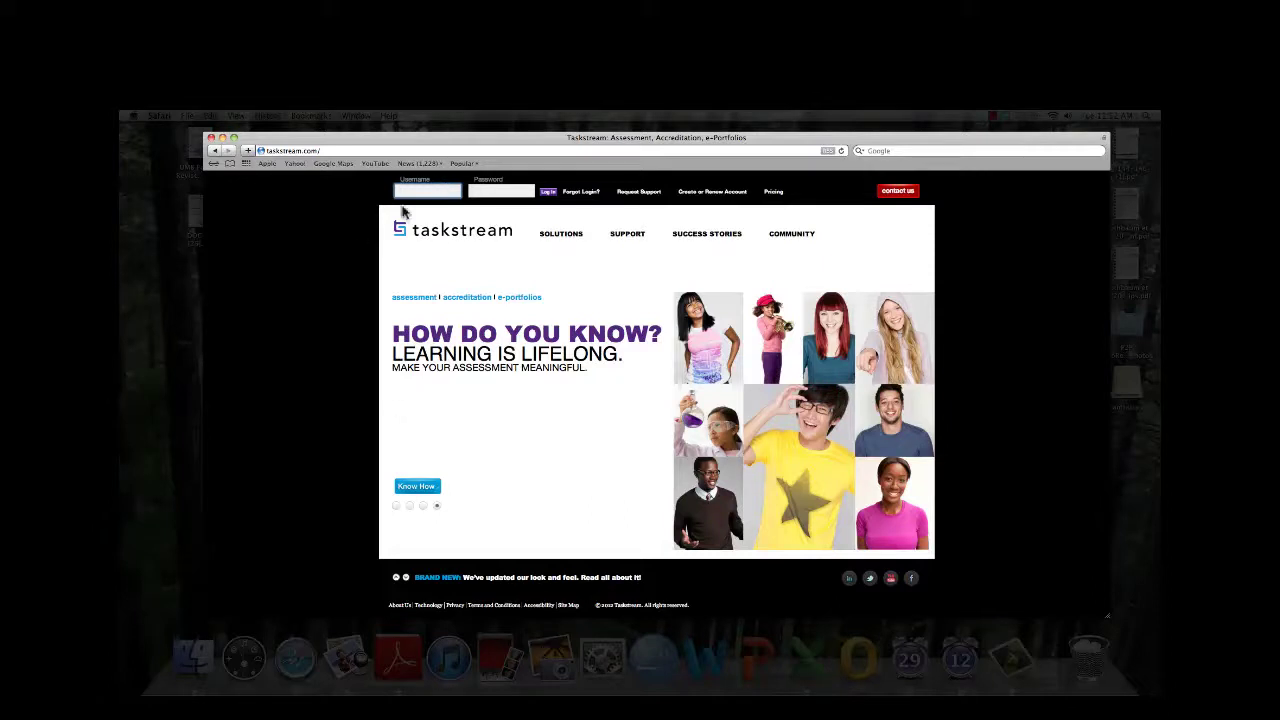
click(480, 190)
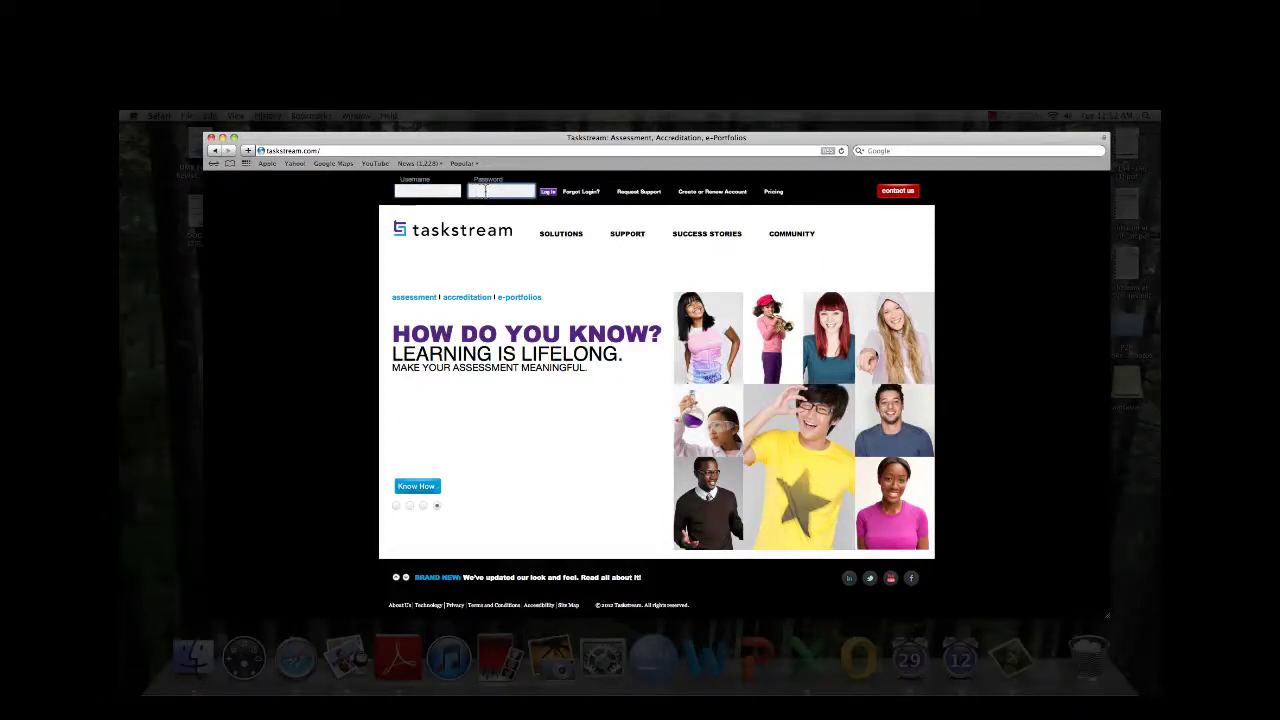
click(588, 194)
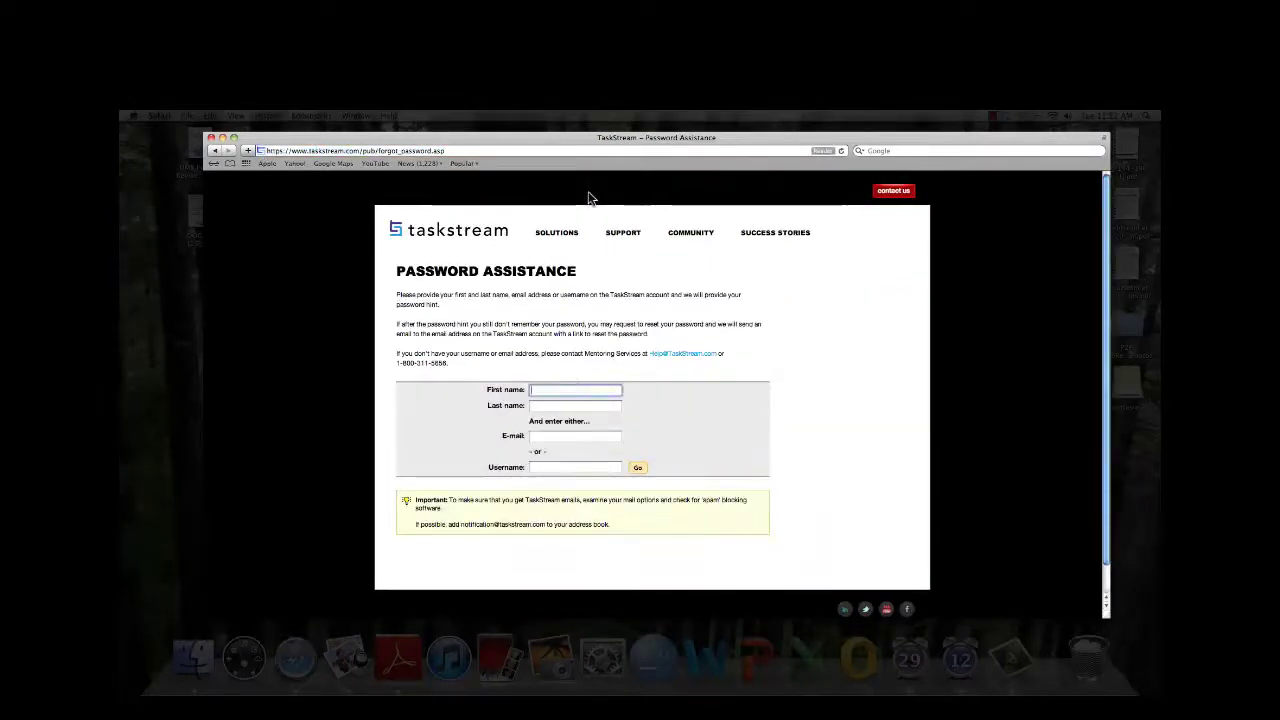
click(559, 405)
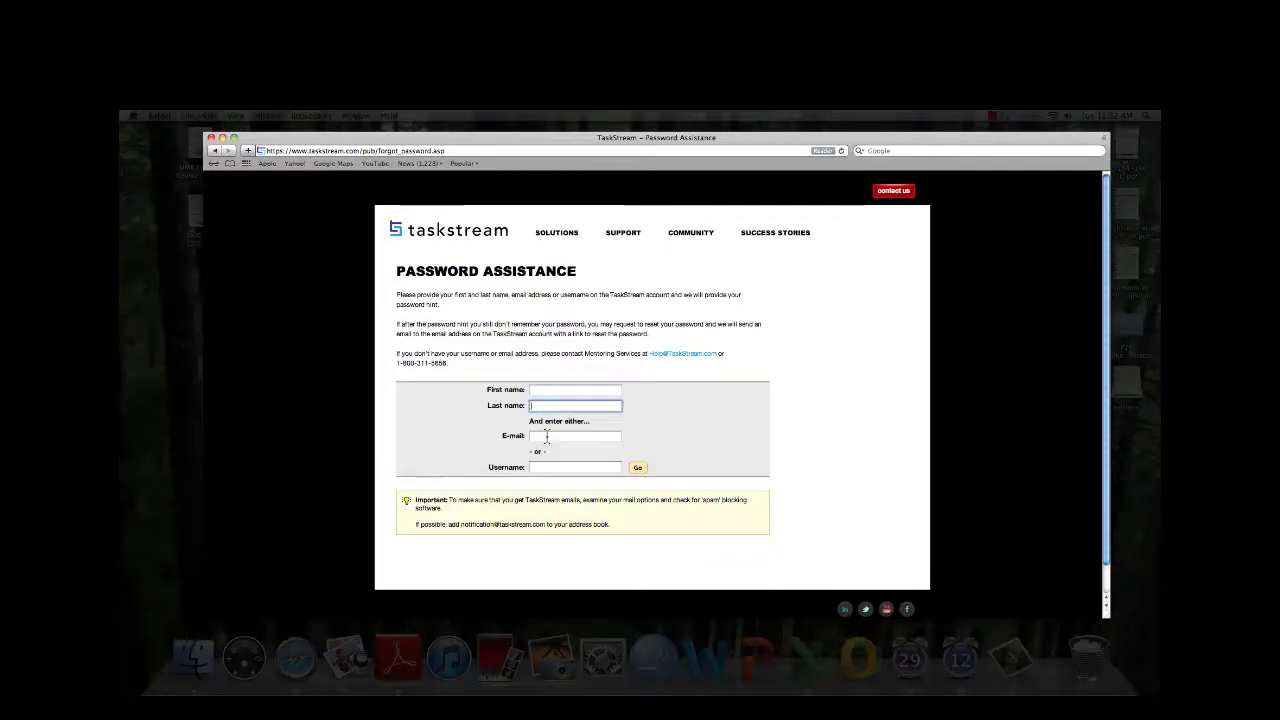
click(547, 436)
click(560, 467)
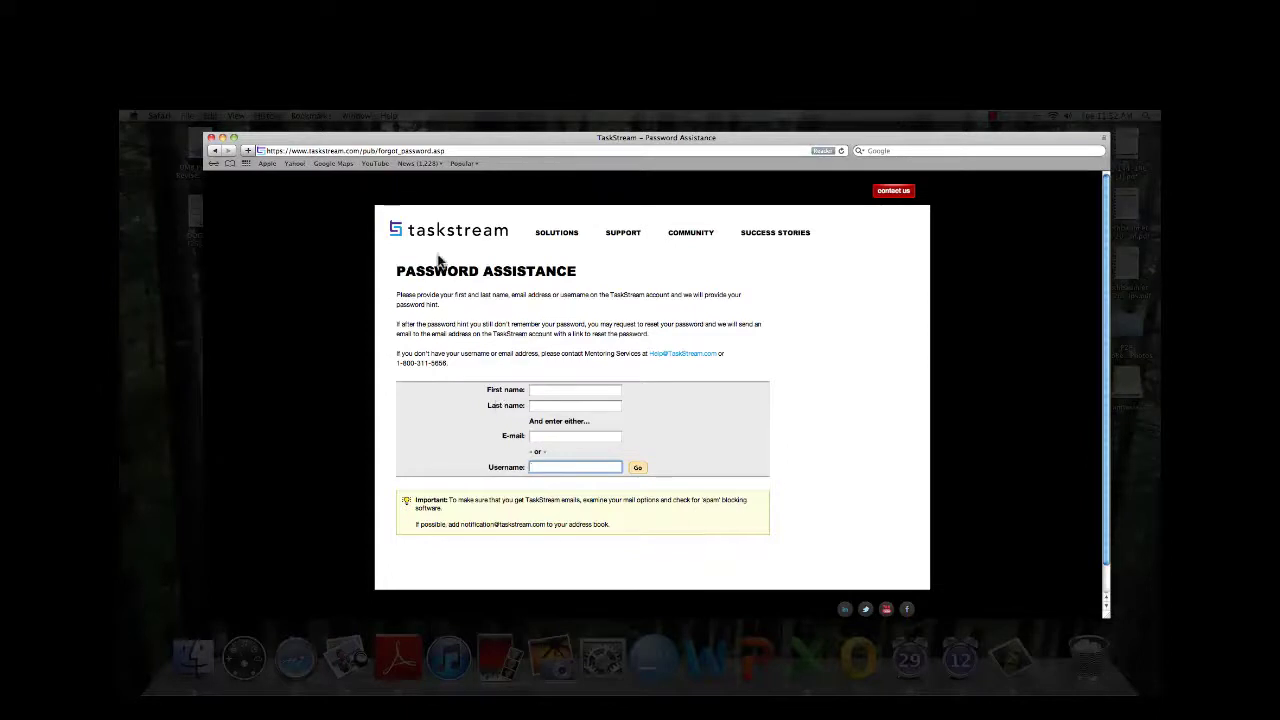
Highlight the help phone number on the 'contact us' page, then return home via the taskstream logo
click(888, 197)
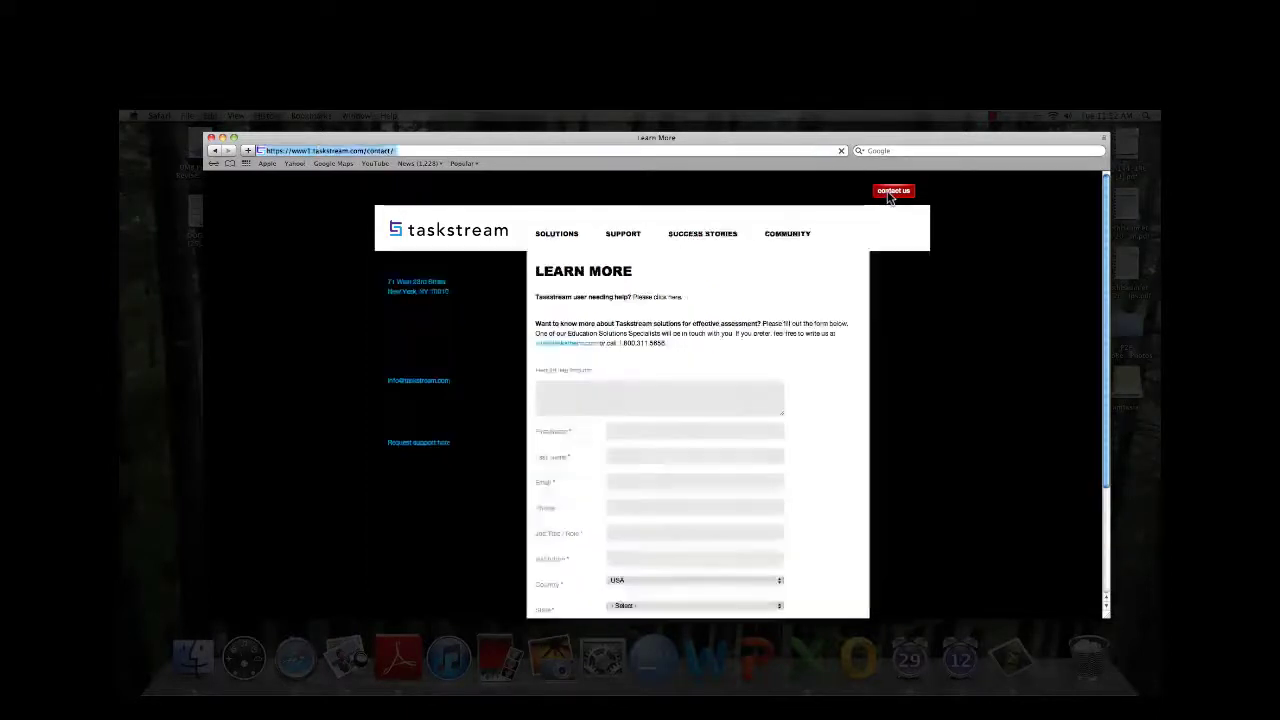
scroll(619, 357, down, 1)
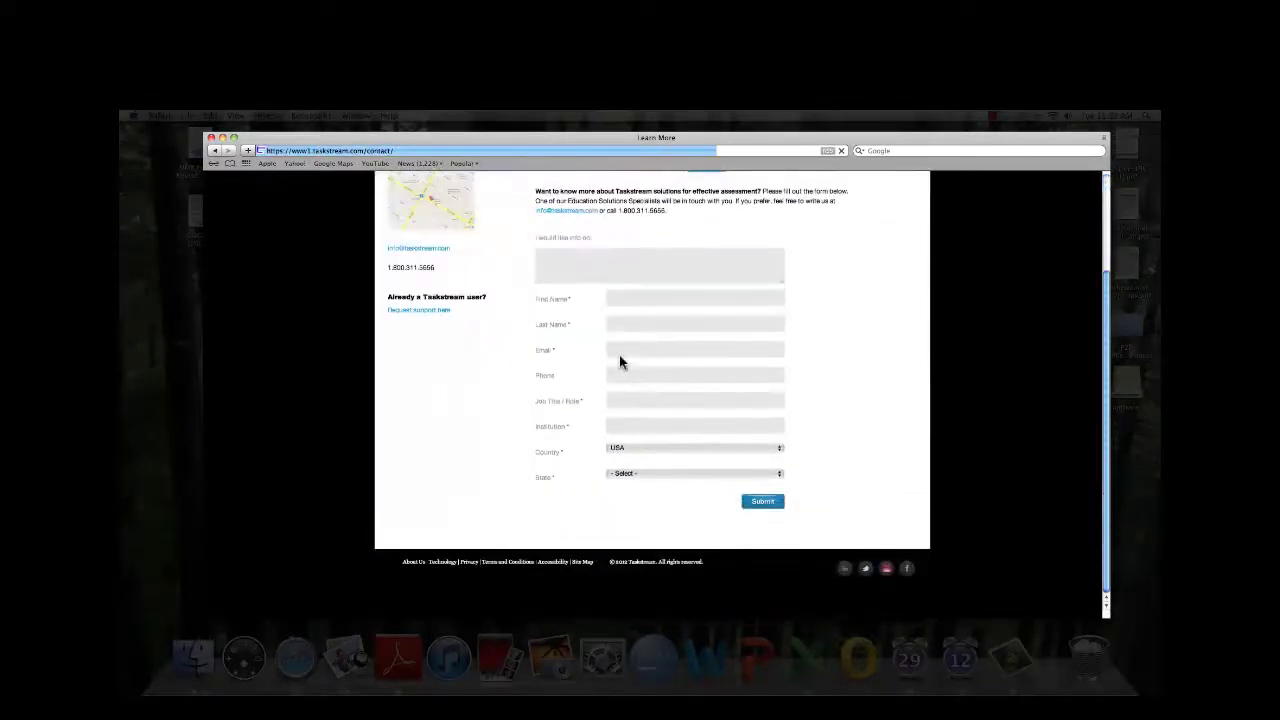
scroll(619, 357, up, 3)
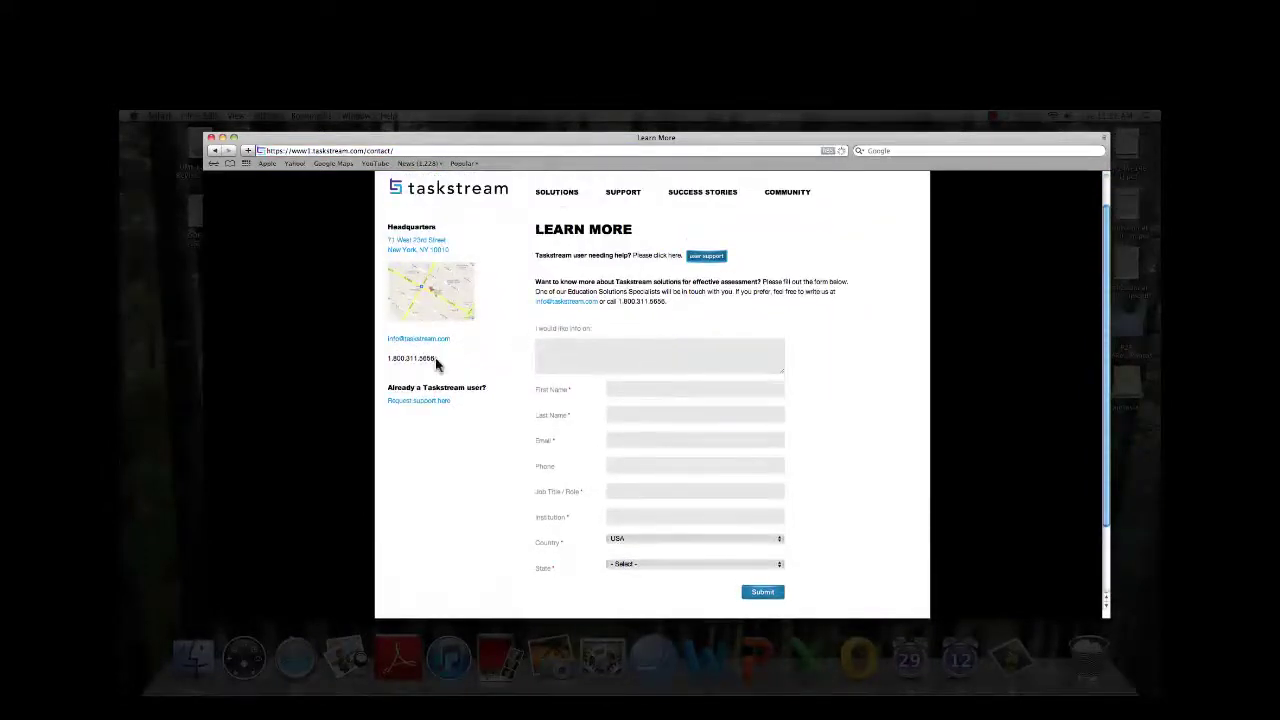
drag(437, 359, 388, 360)
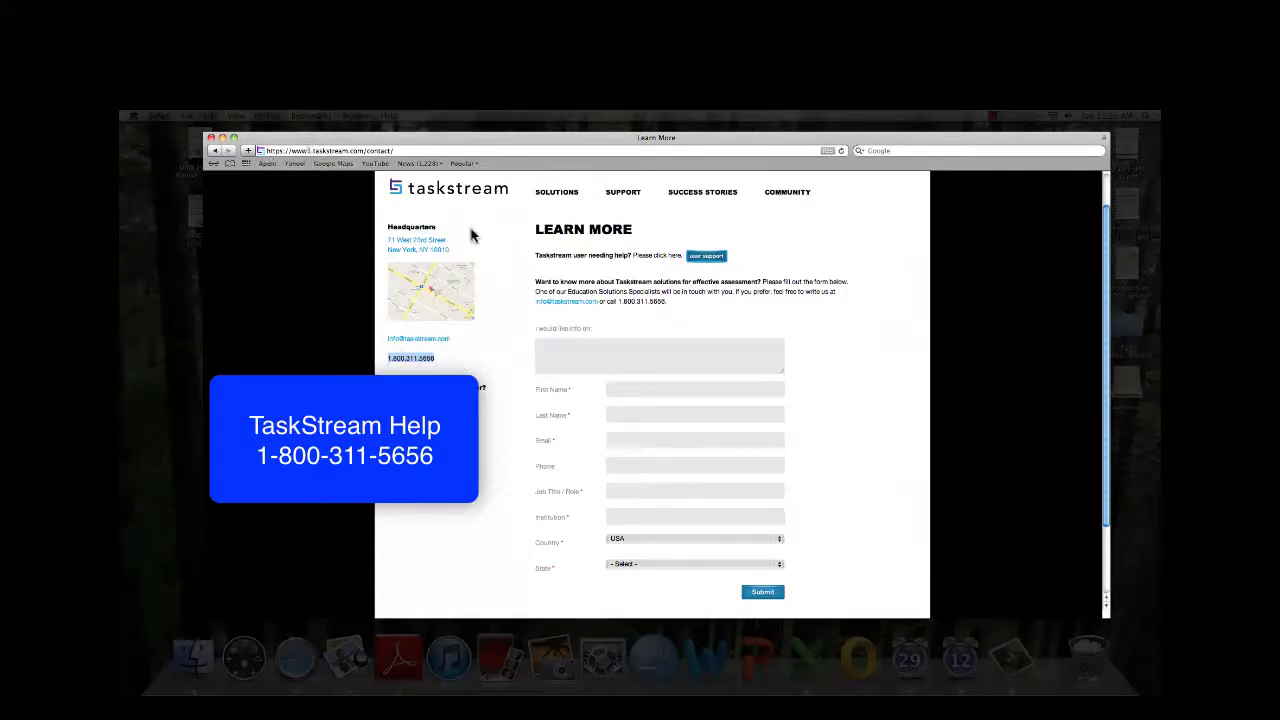
click(447, 192)
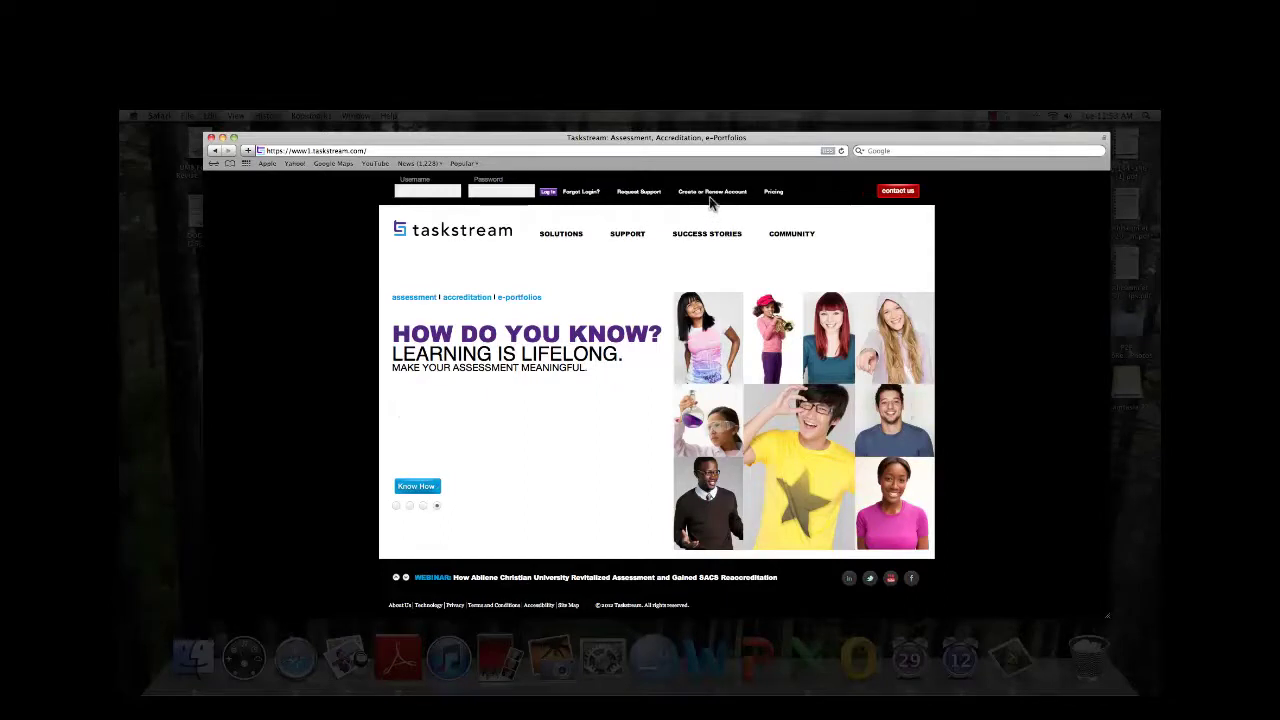
Choose 'Create a new TaskStream subscription', enter the organization's key code in both boxes, and continue
click(711, 193)
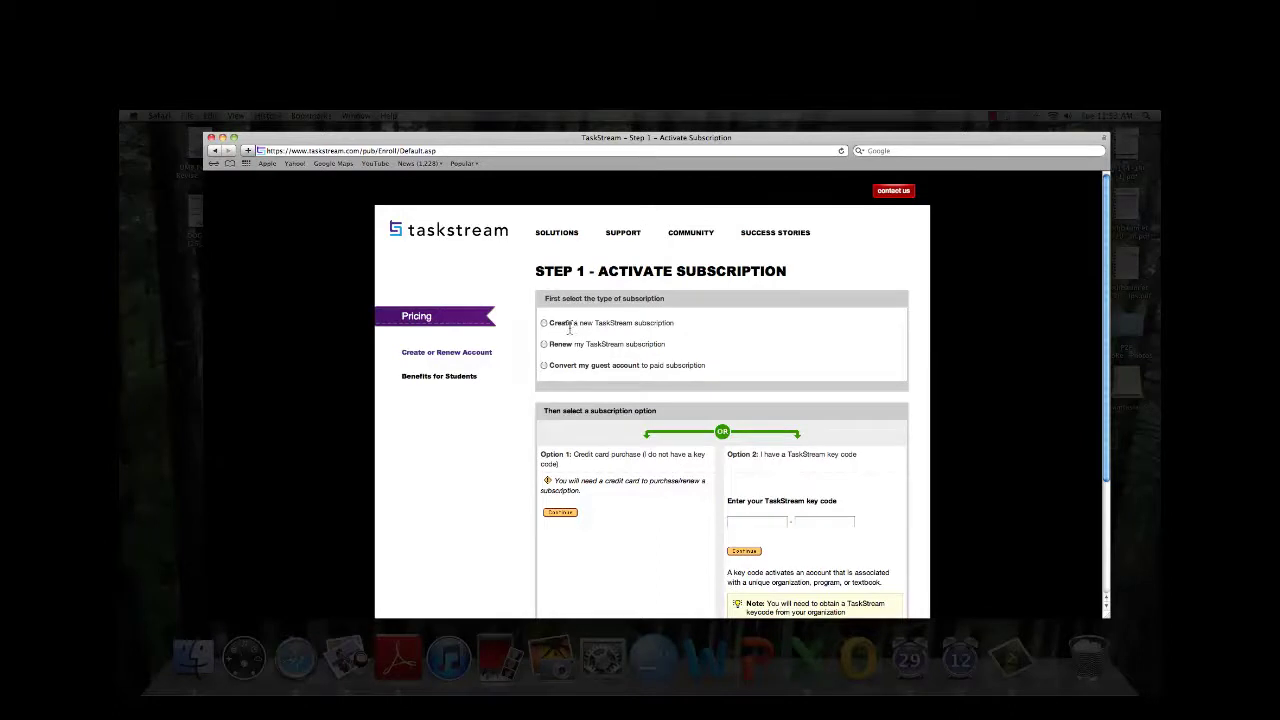
click(543, 325)
scroll(655, 336, down, 3)
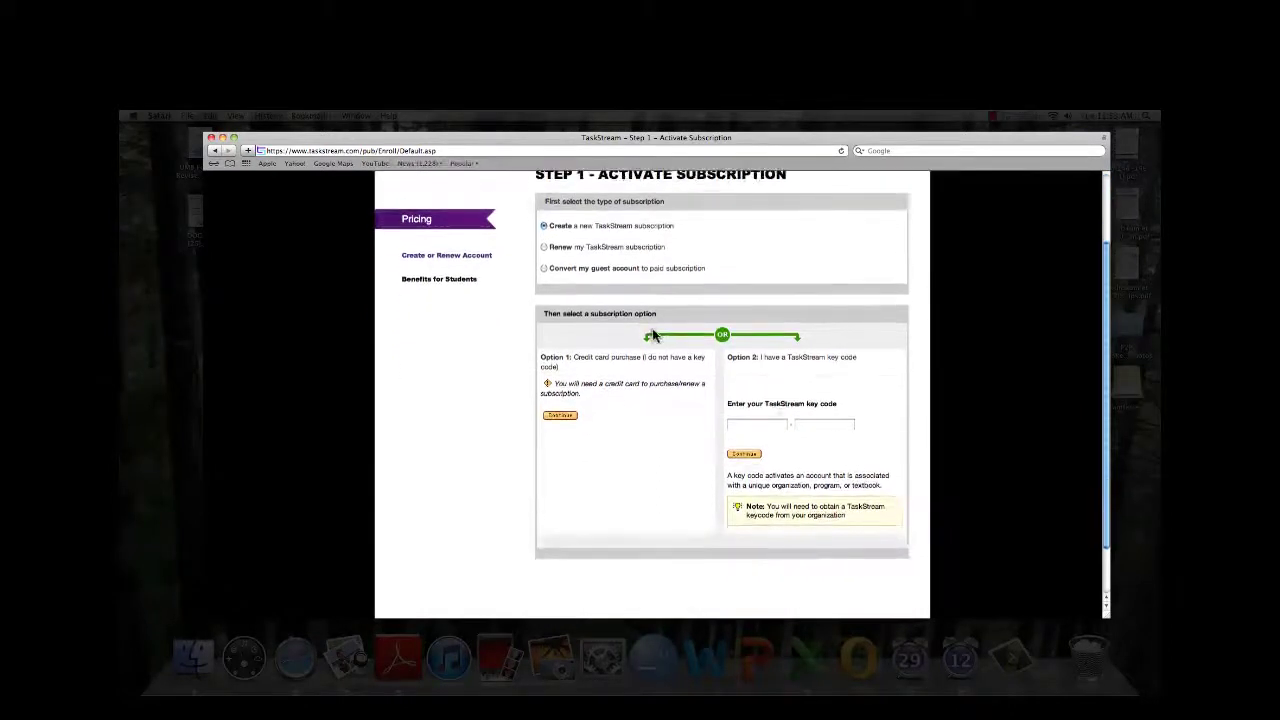
click(759, 425)
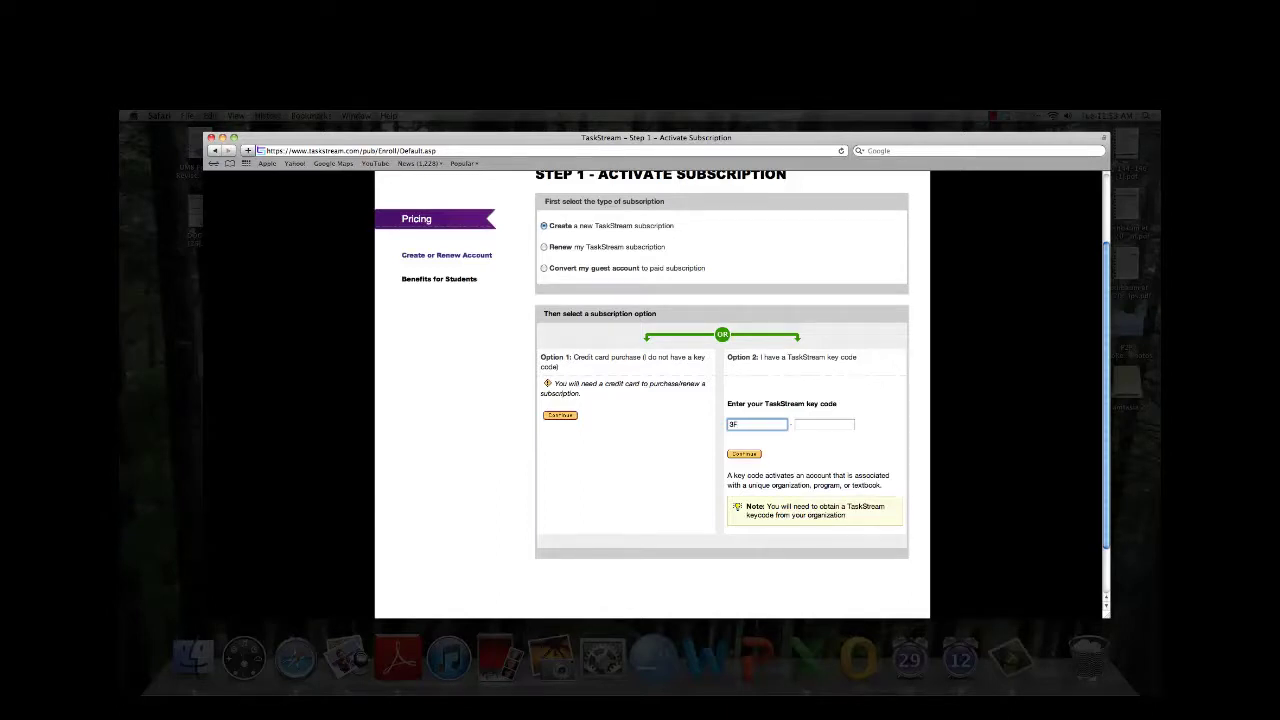
click(824, 424)
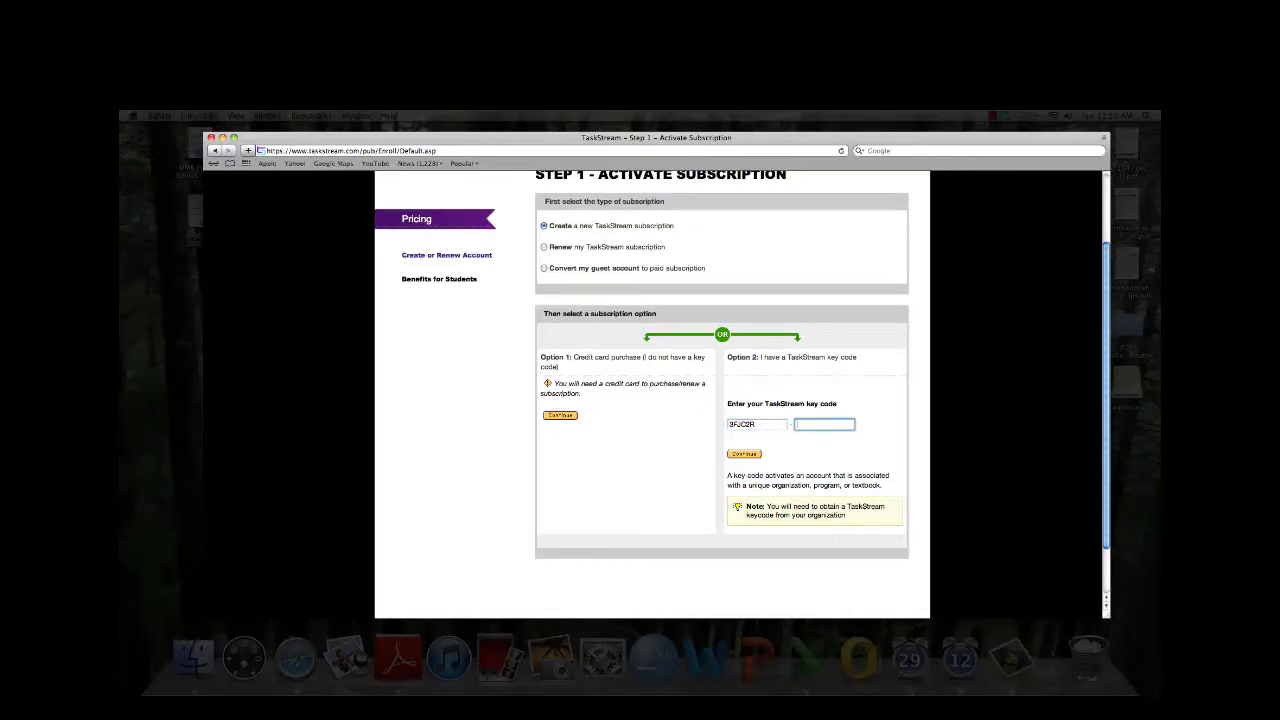
click(745, 455)
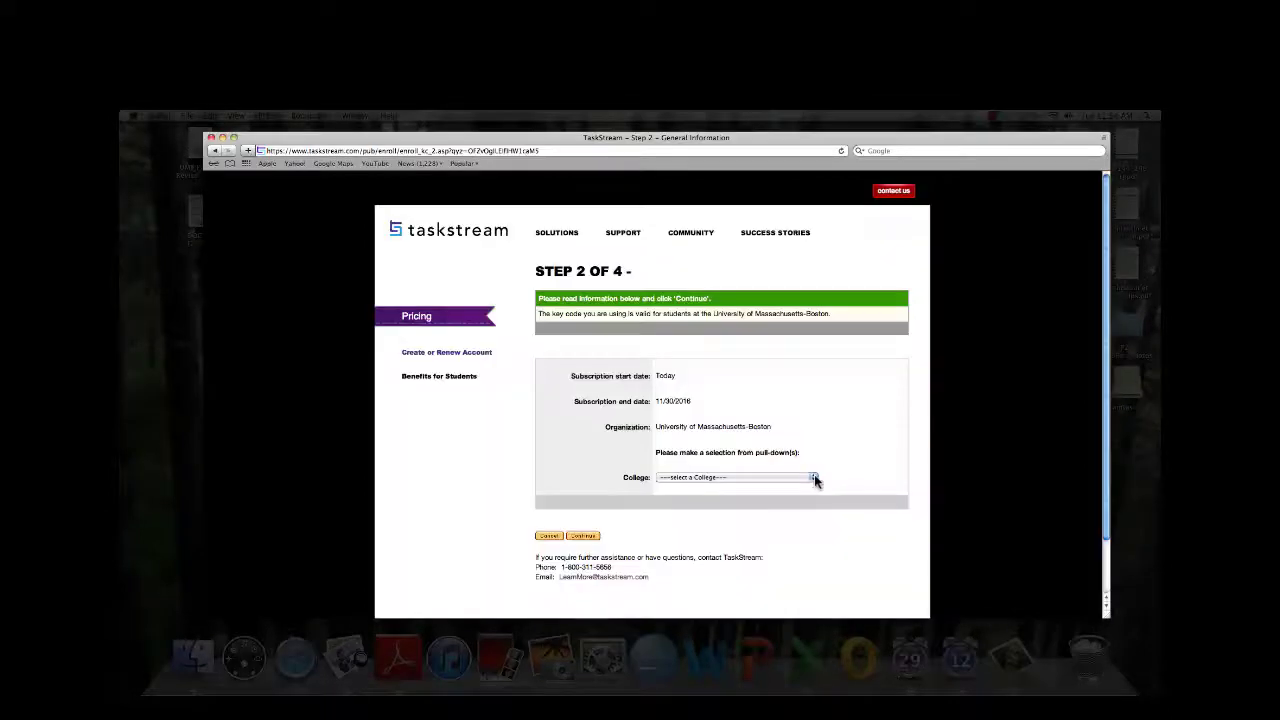
Pick College of Education & Human Development, Curriculum & Instruction department and Student group, then continue
click(814, 478)
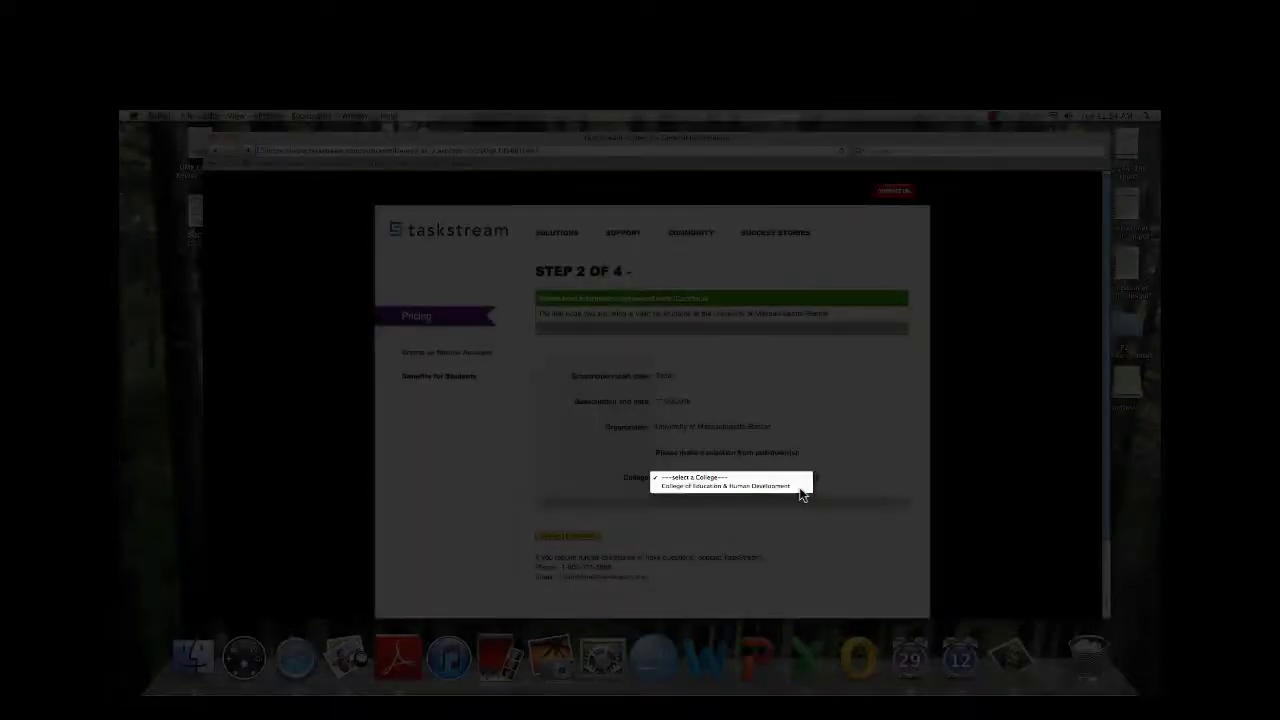
click(799, 487)
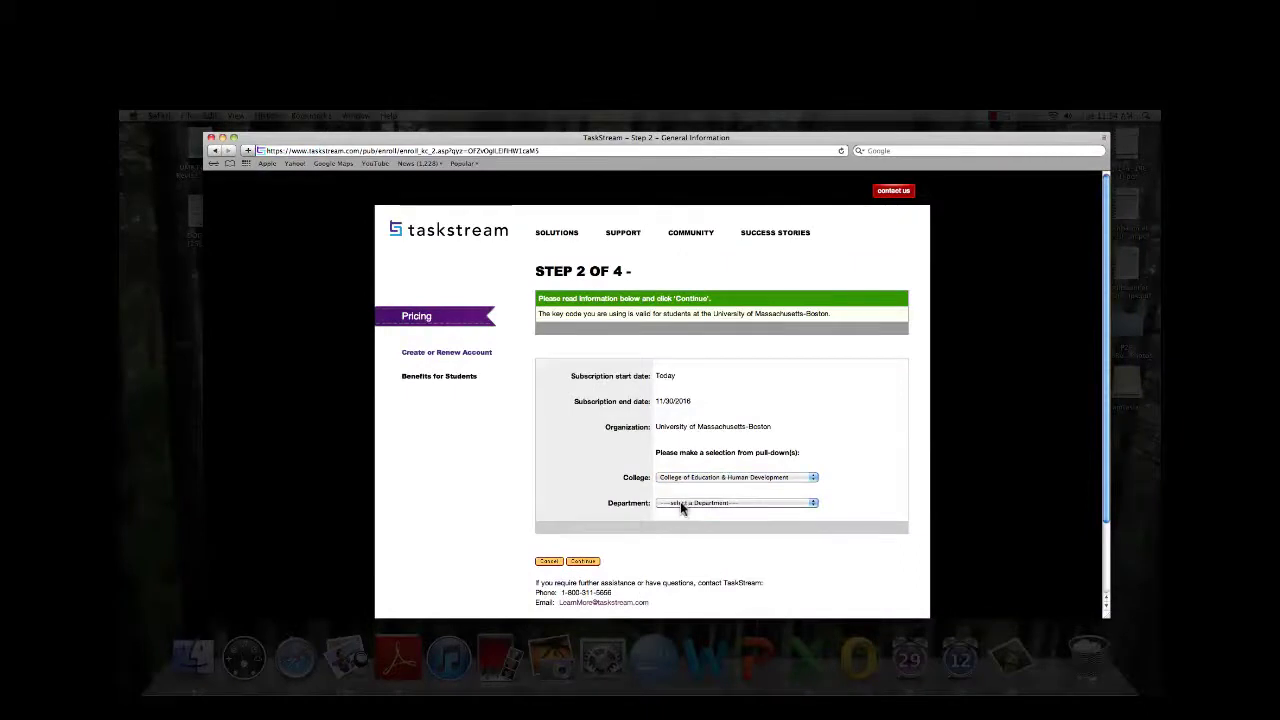
click(812, 505)
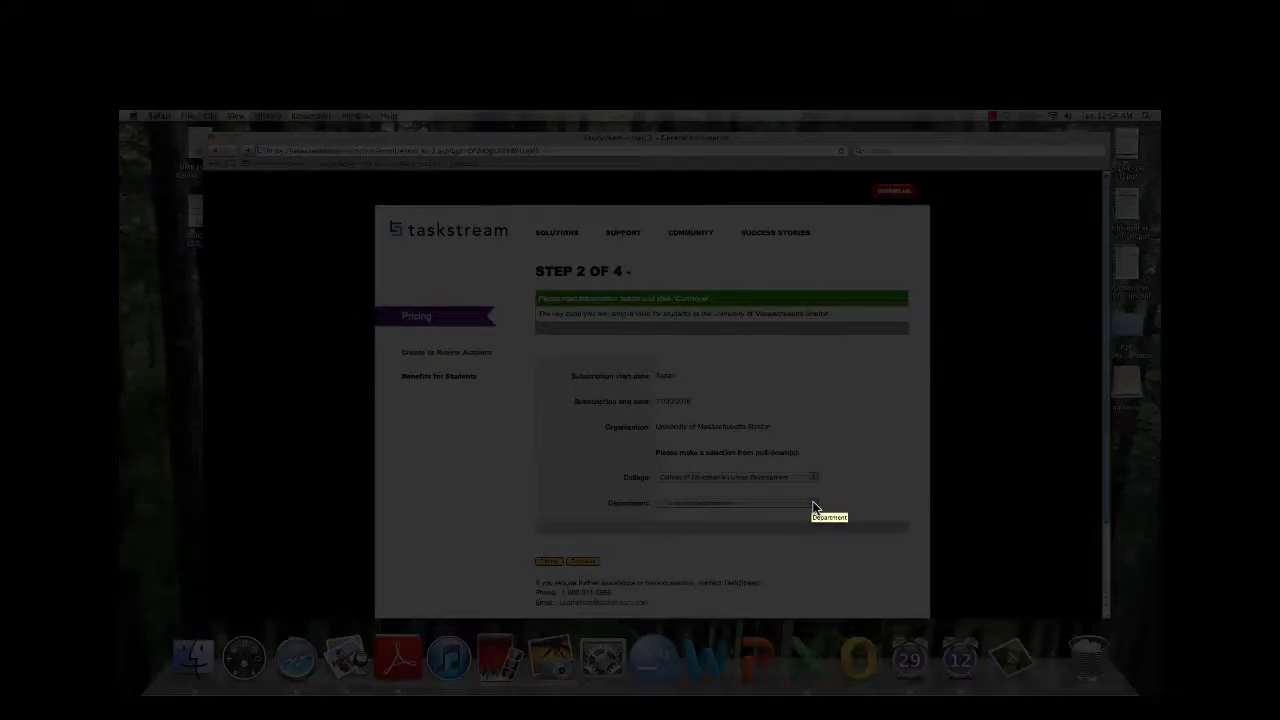
click(812, 505)
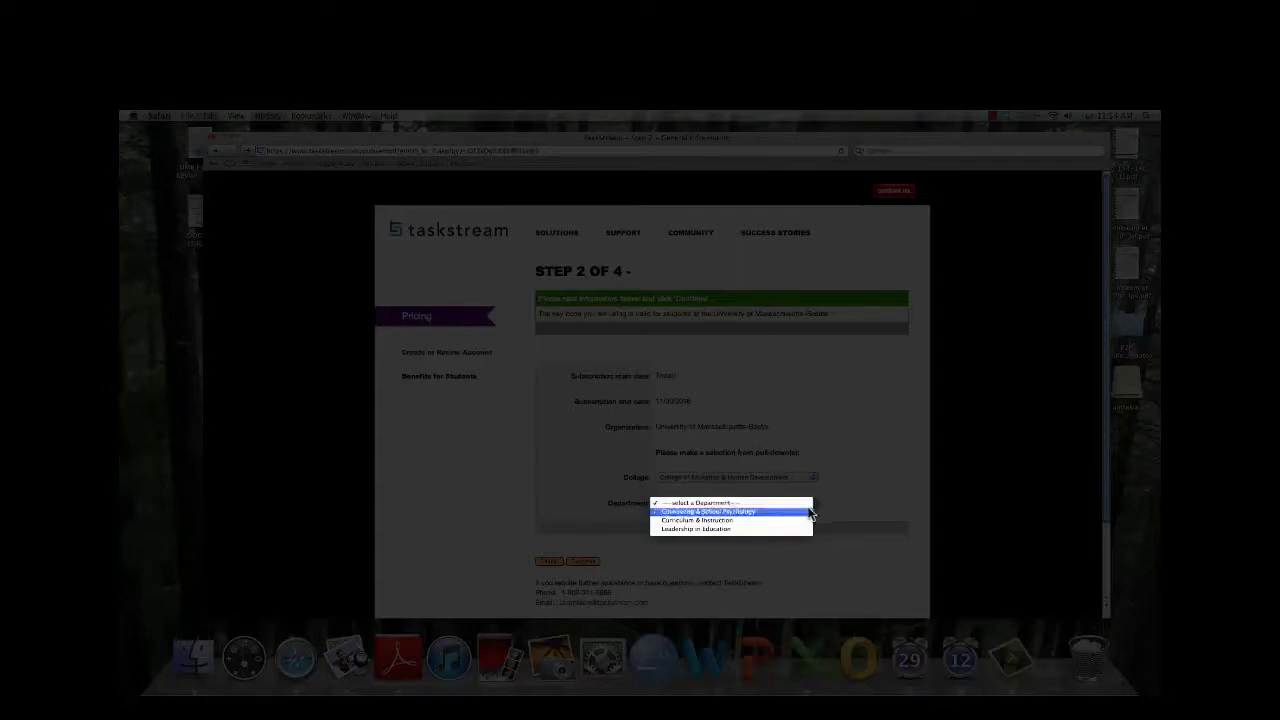
click(765, 527)
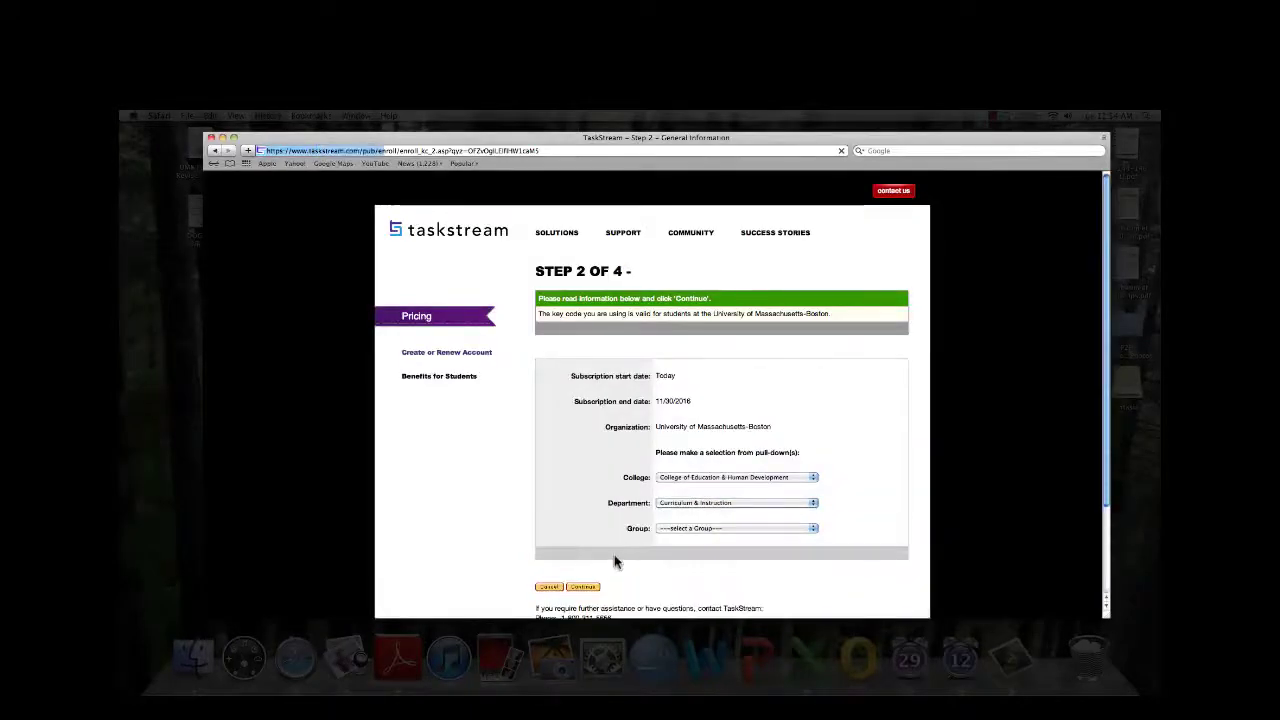
click(812, 528)
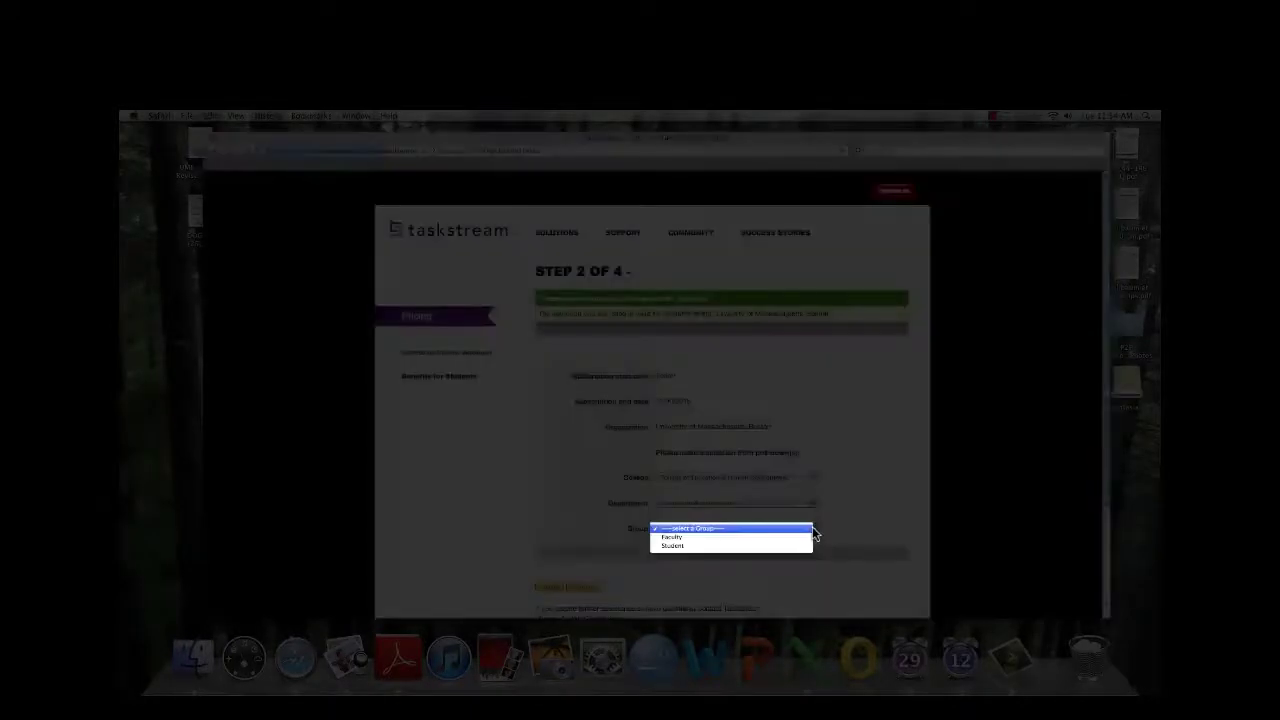
click(798, 546)
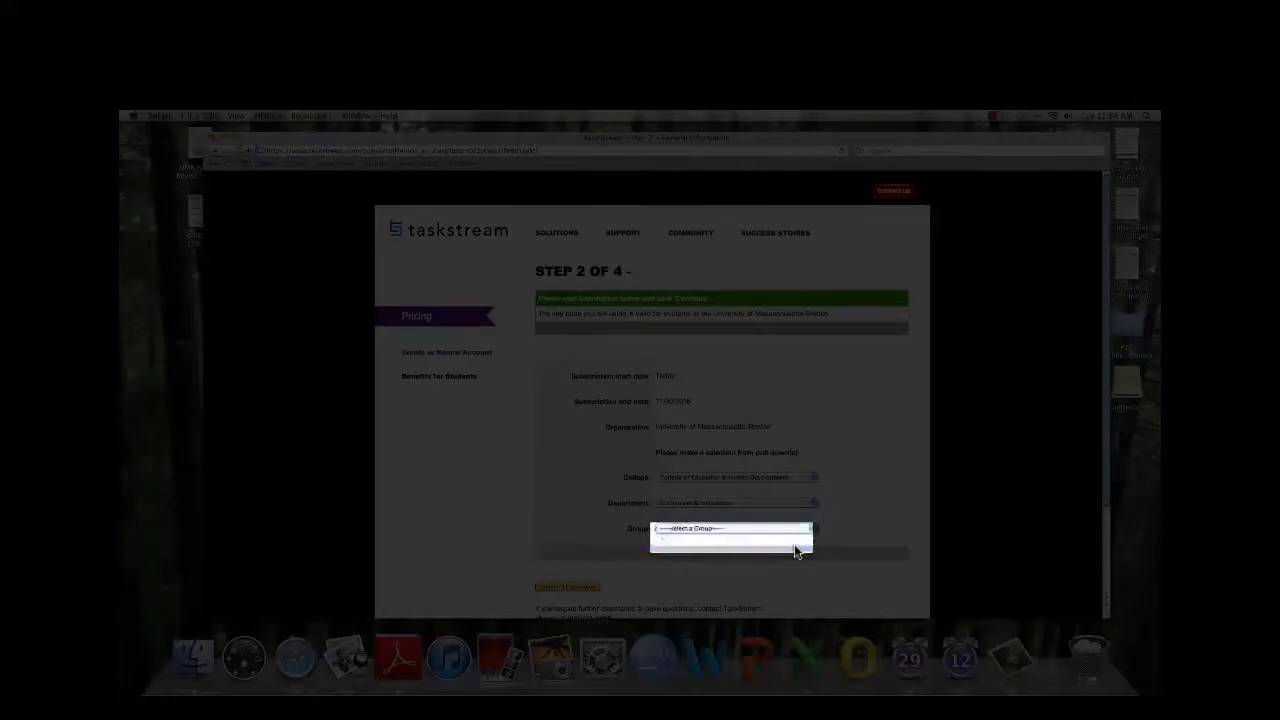
click(588, 587)
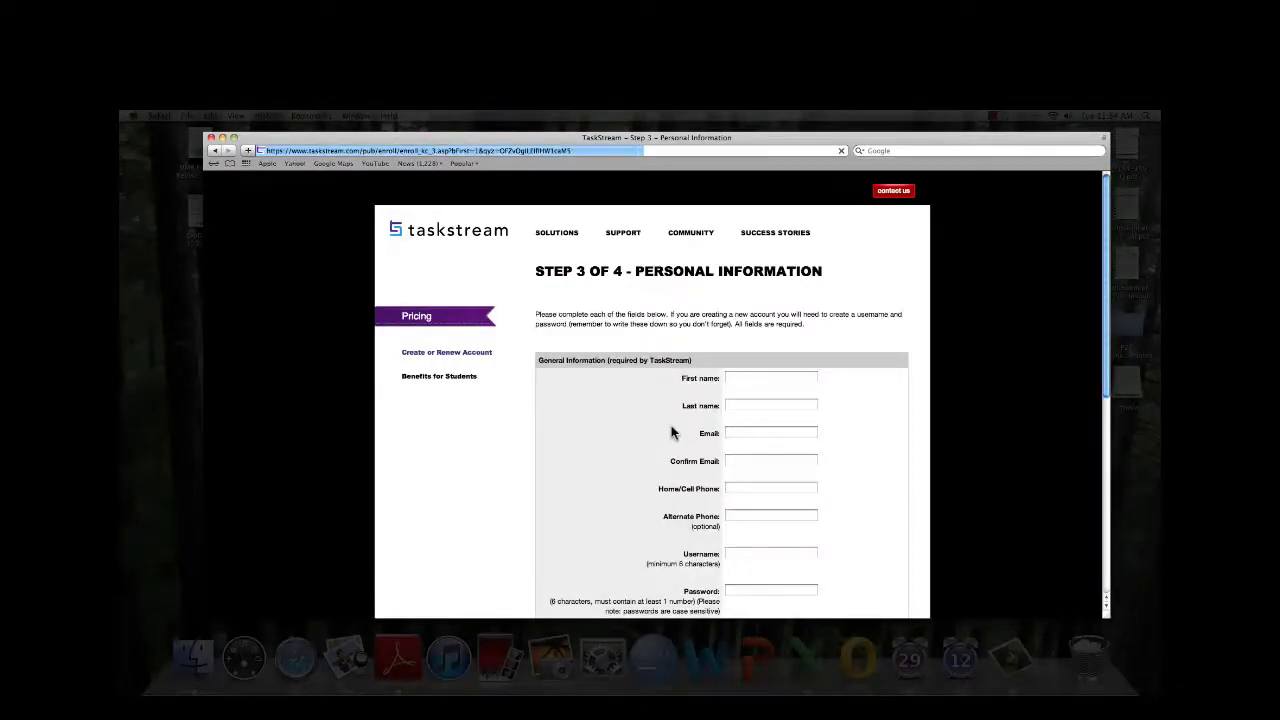
Enter the user's first name, last name and e-mail address in the registration form
scroll(769, 363, down, 5)
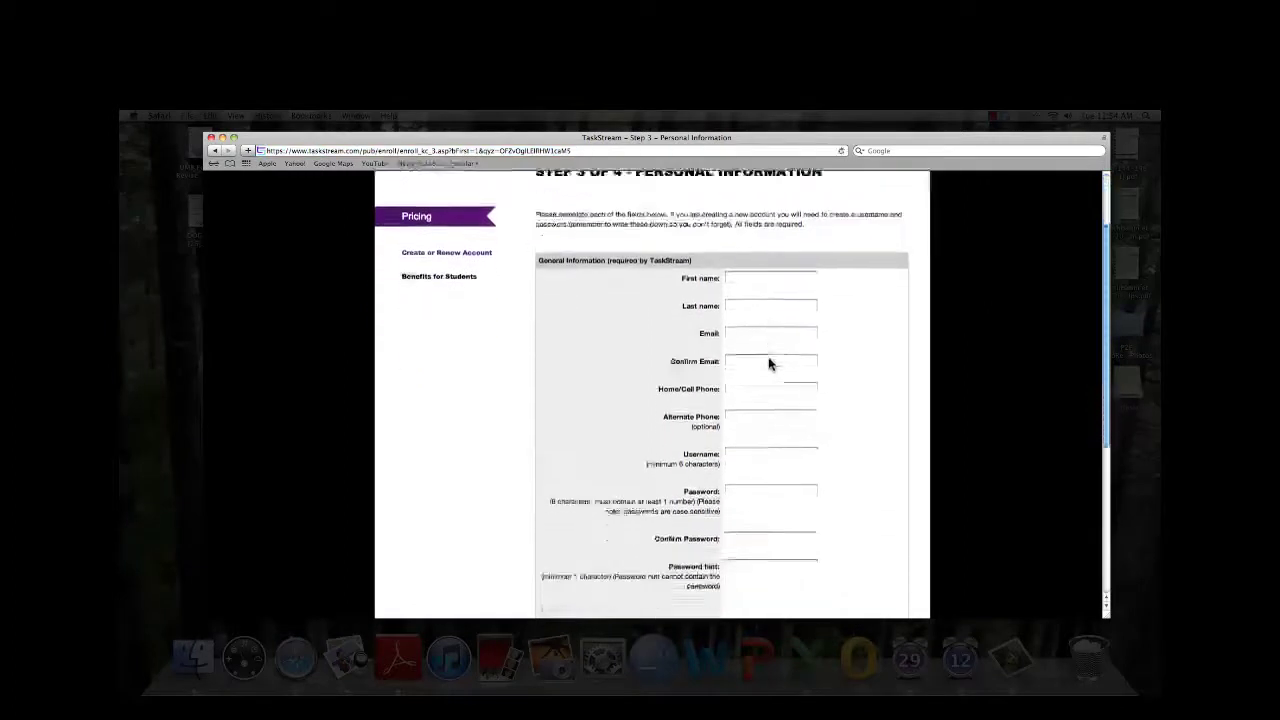
click(738, 228)
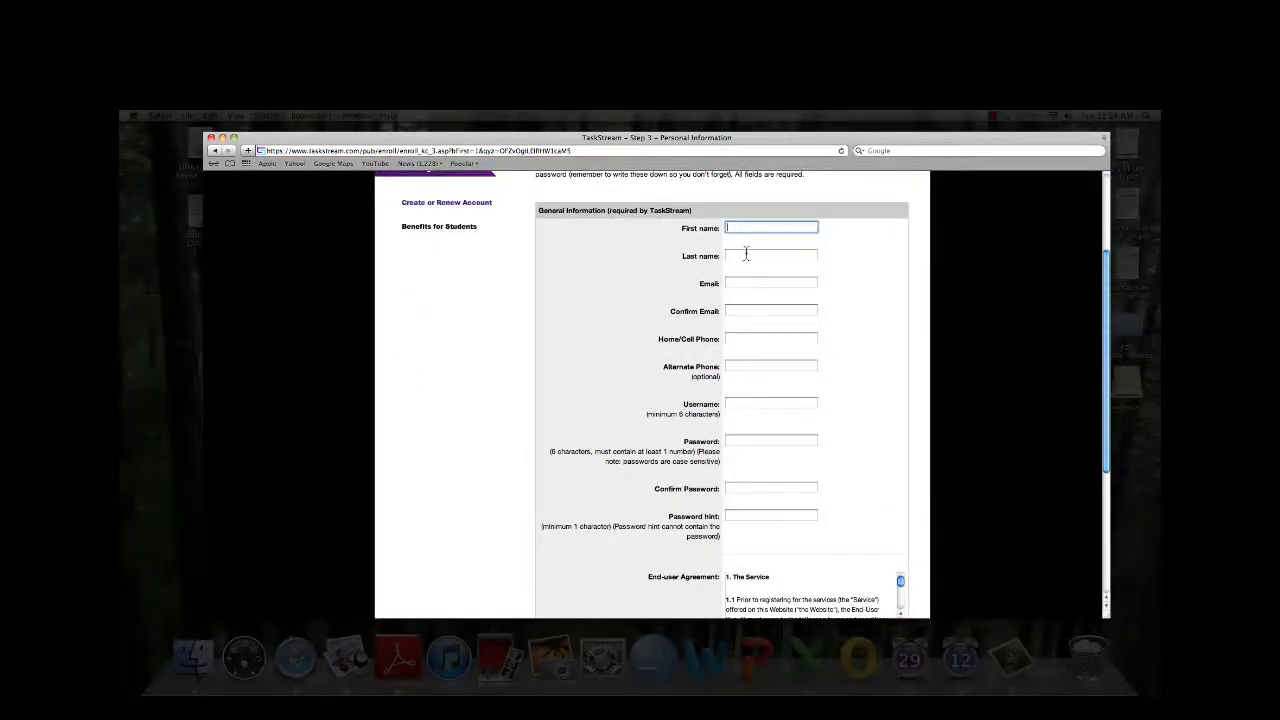
click(744, 256)
click(757, 285)
click(744, 228)
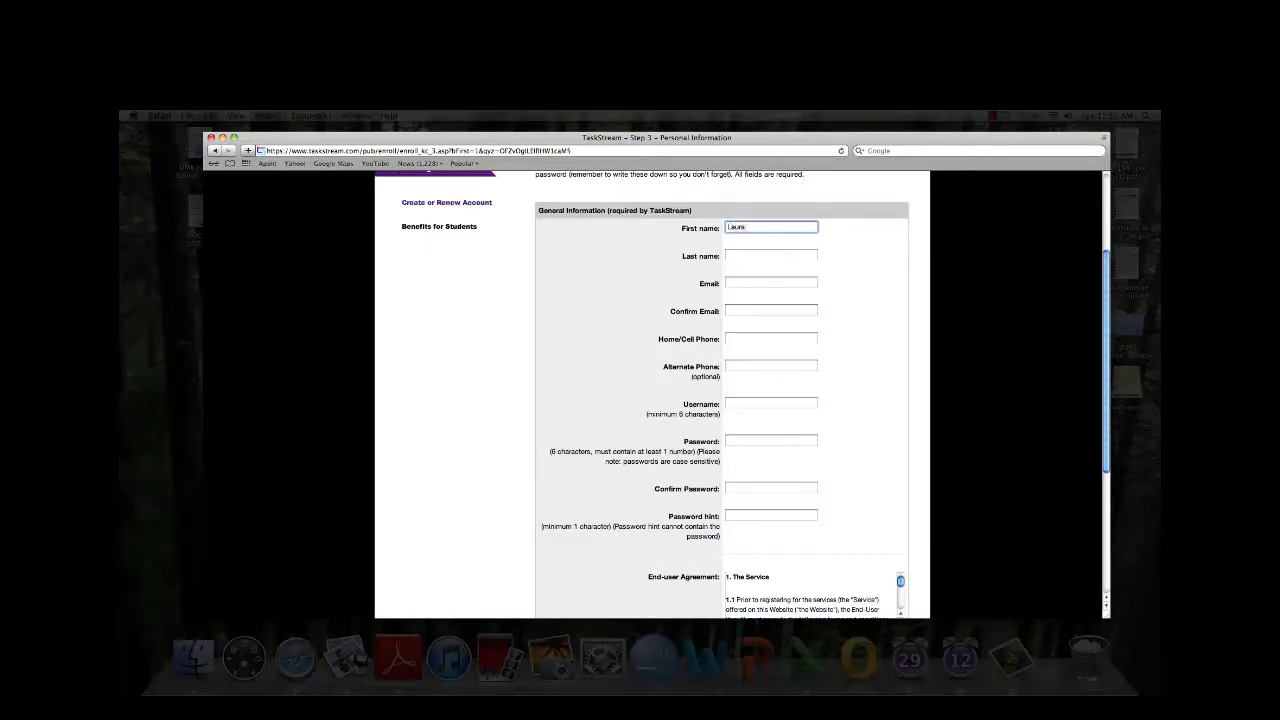
key(Tab)
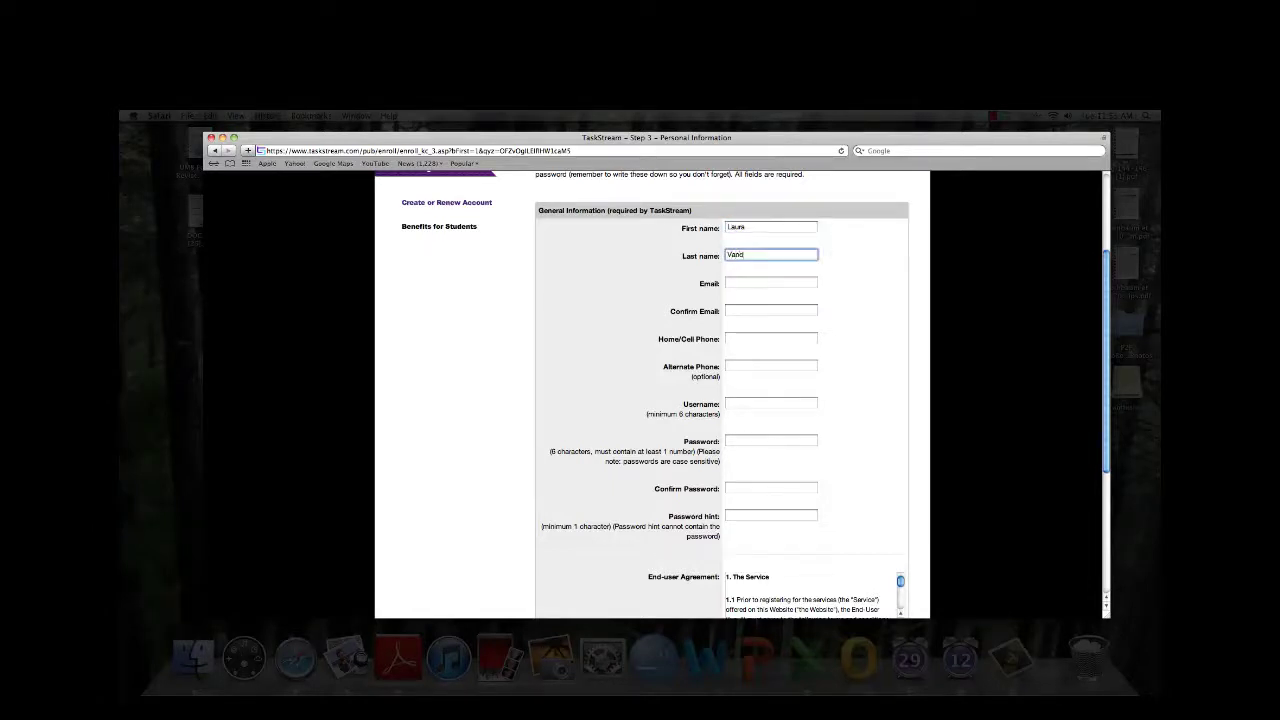
key(Tab)
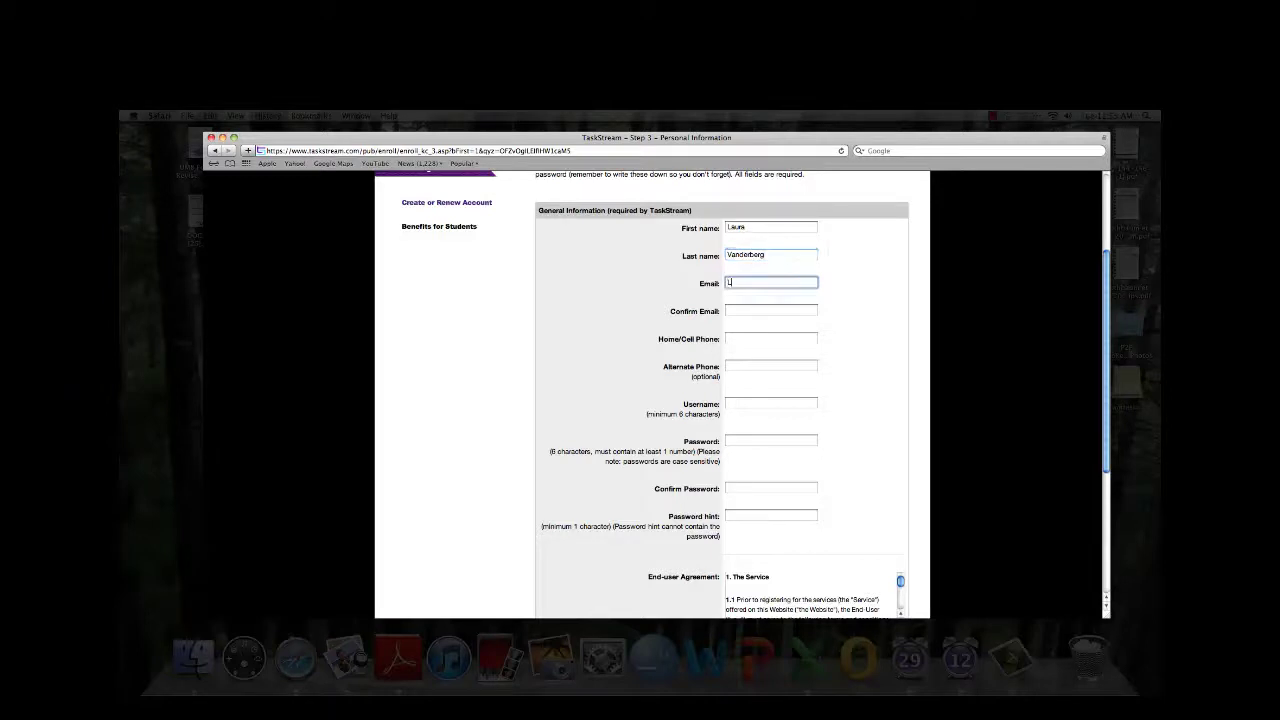
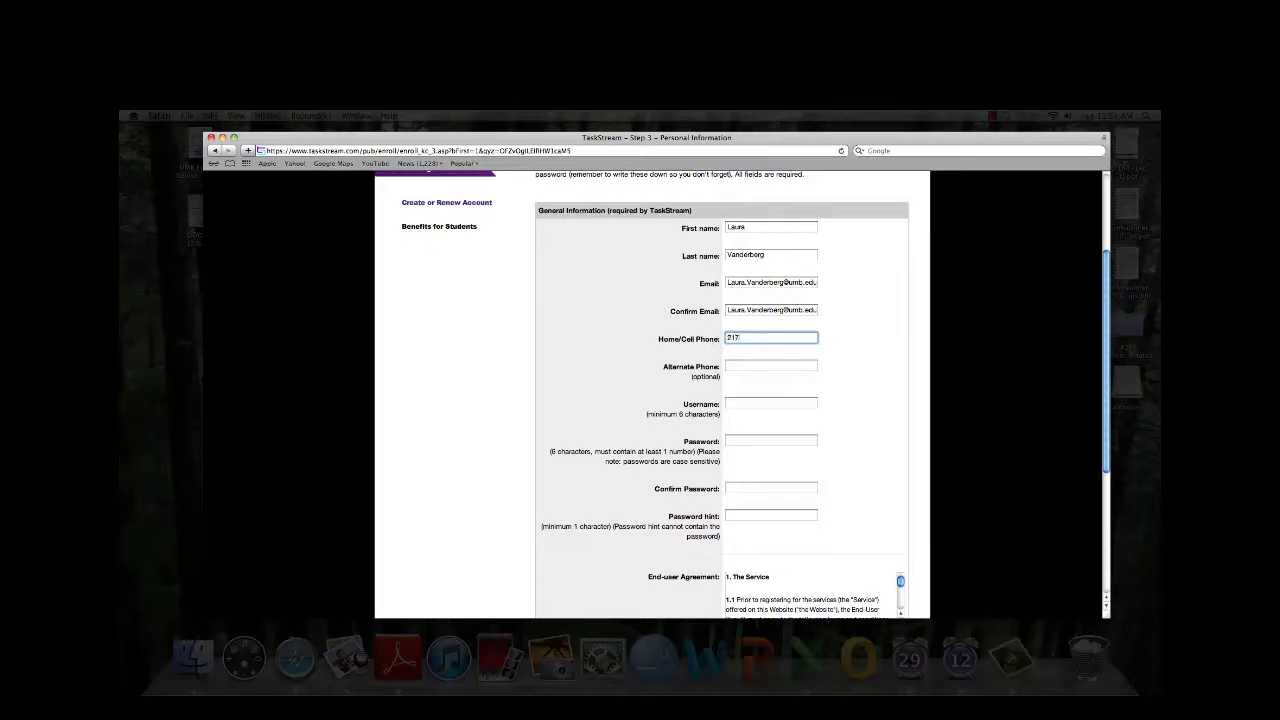
Enter the home phone number, correct its leading digit, and copy it into Alternate Phone
text(7669)
key(Tab)
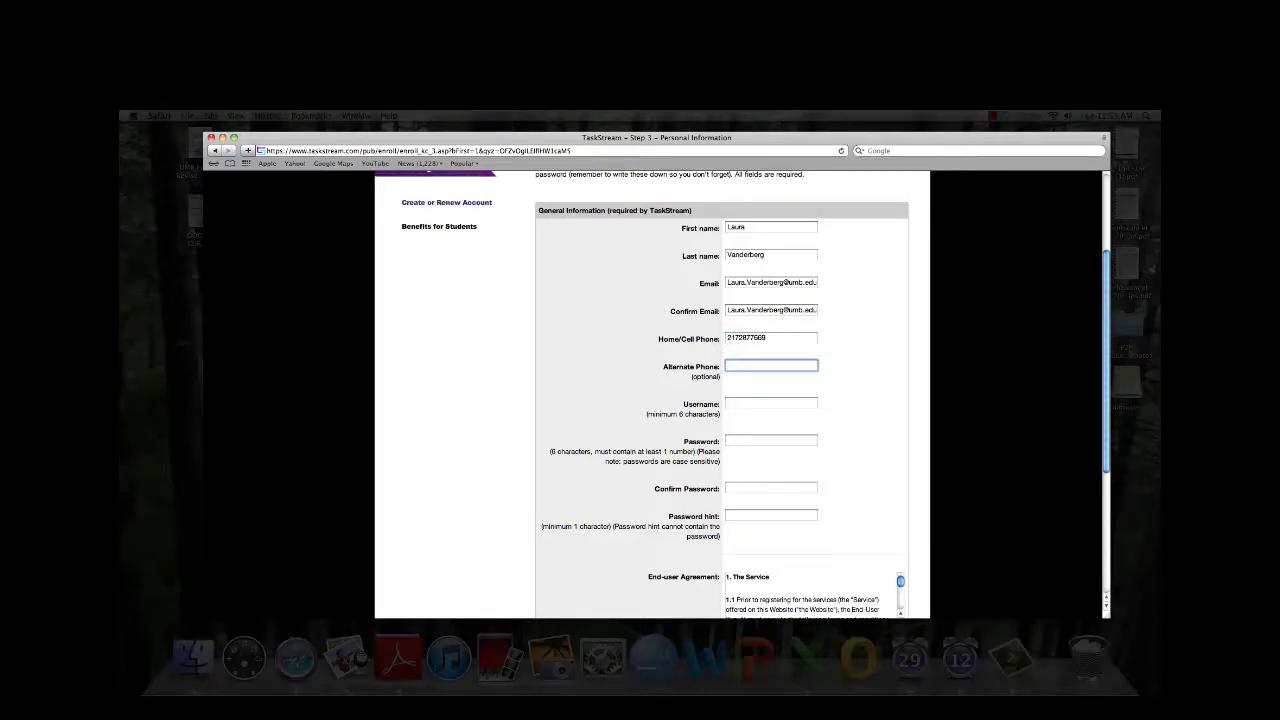
click(731, 339)
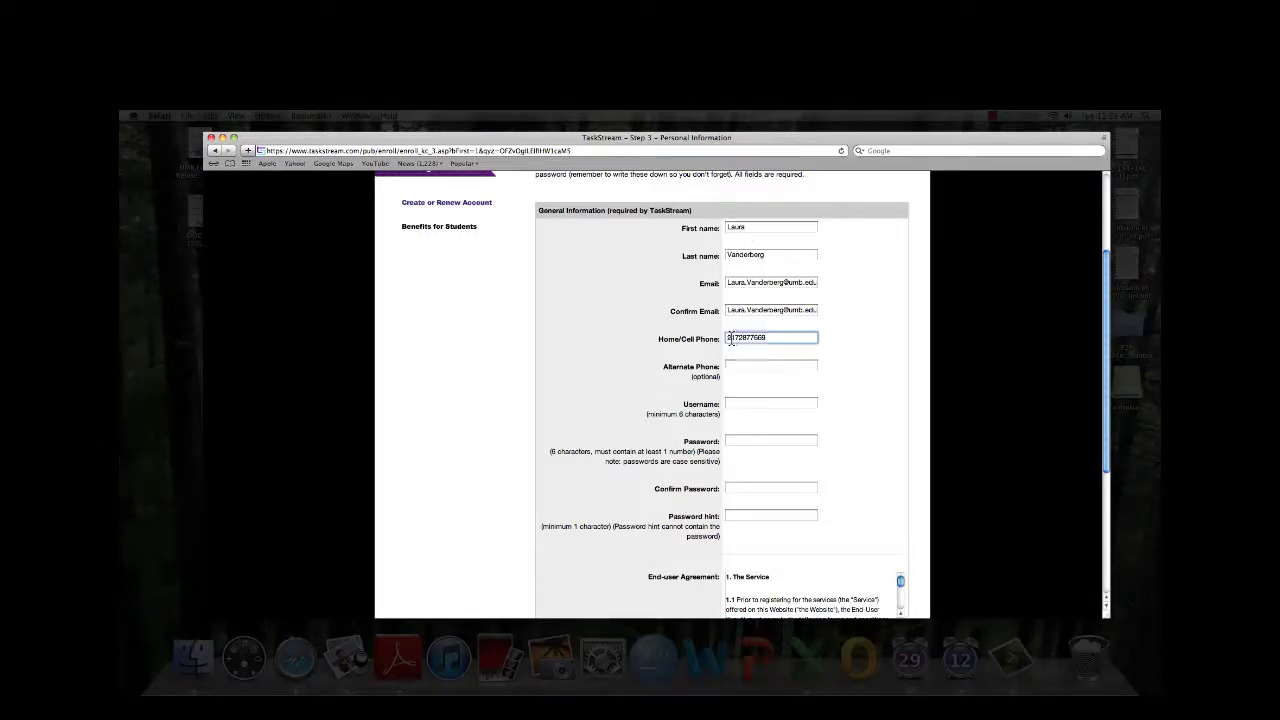
key(BackSpace)
text(6)
double_click(750, 340)
key(cmd+c)
click(758, 366)
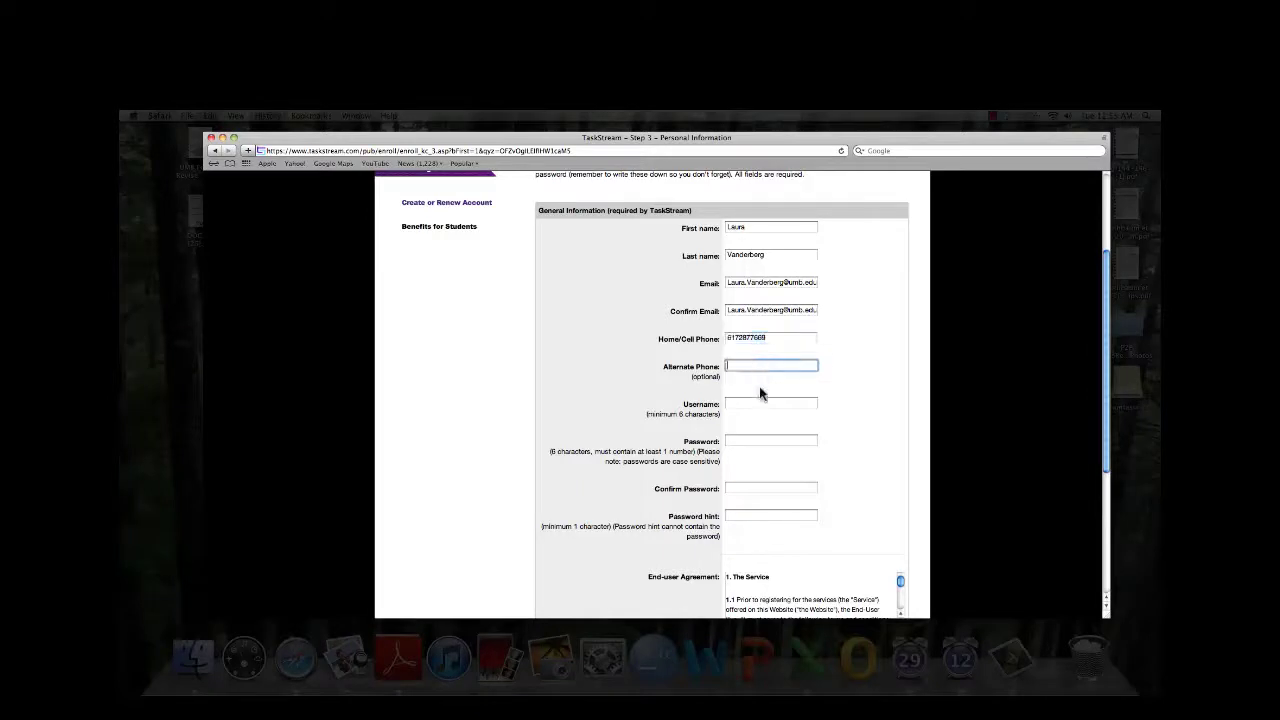
key(cmd+v)
Fill in the username, password, its confirmation, and the hint 'Where do I like to be in July?'
click(759, 404)
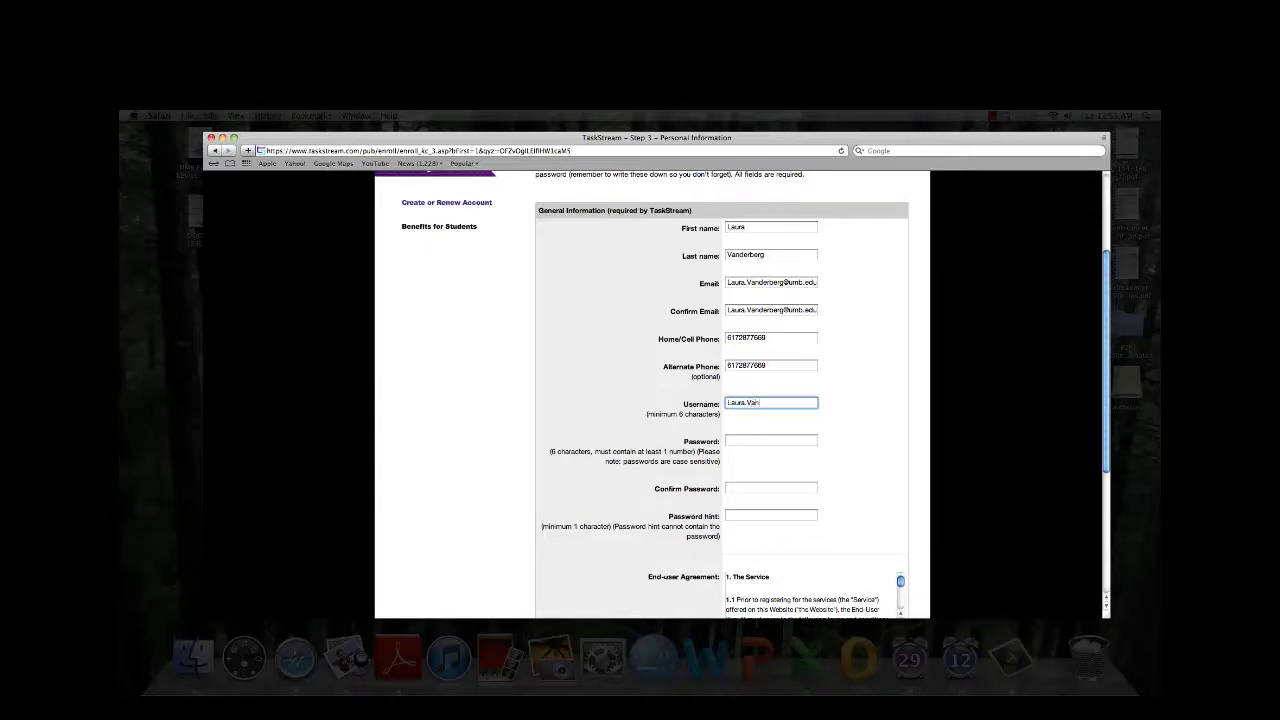
click(744, 441)
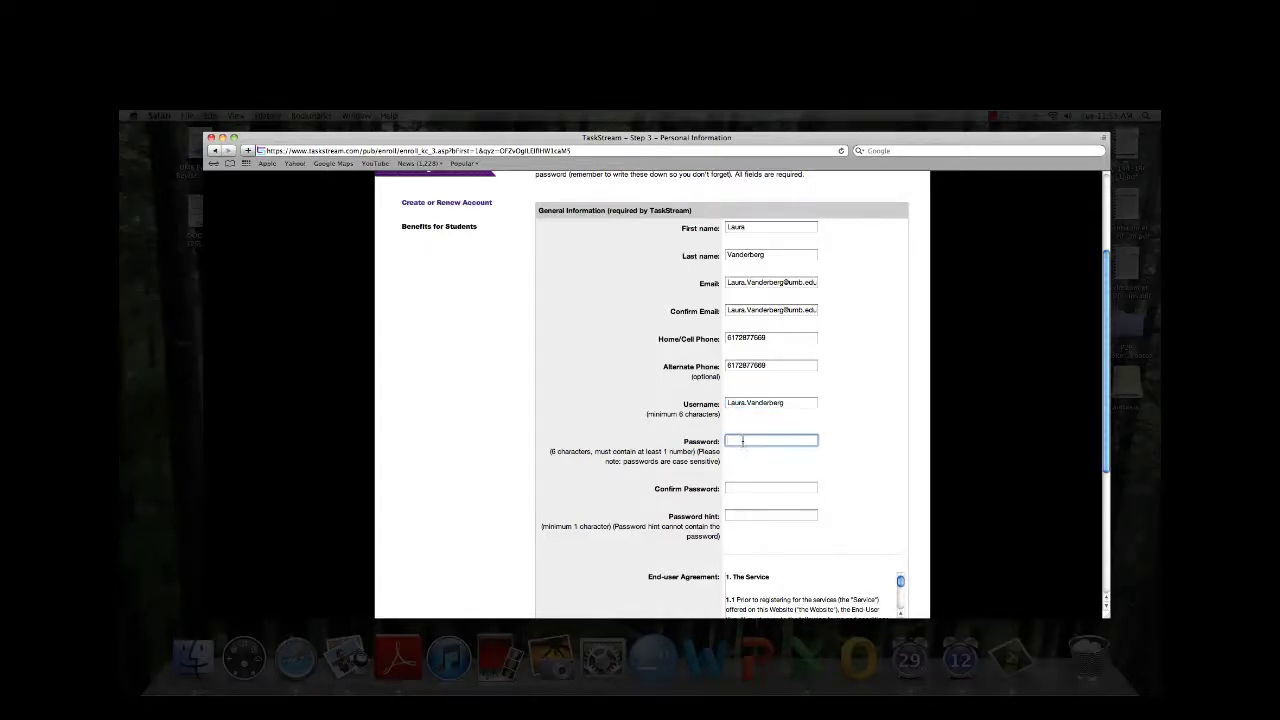
text(••••••••)
click(746, 488)
text(•••••••)
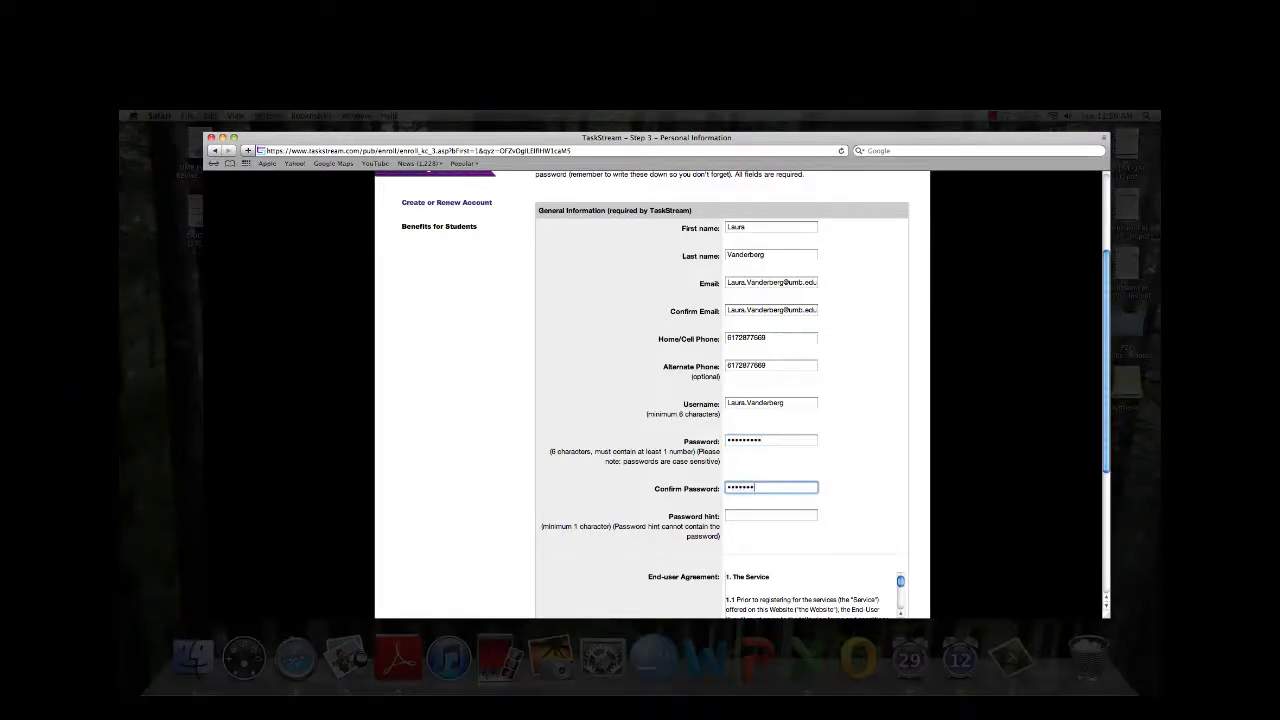
click(749, 515)
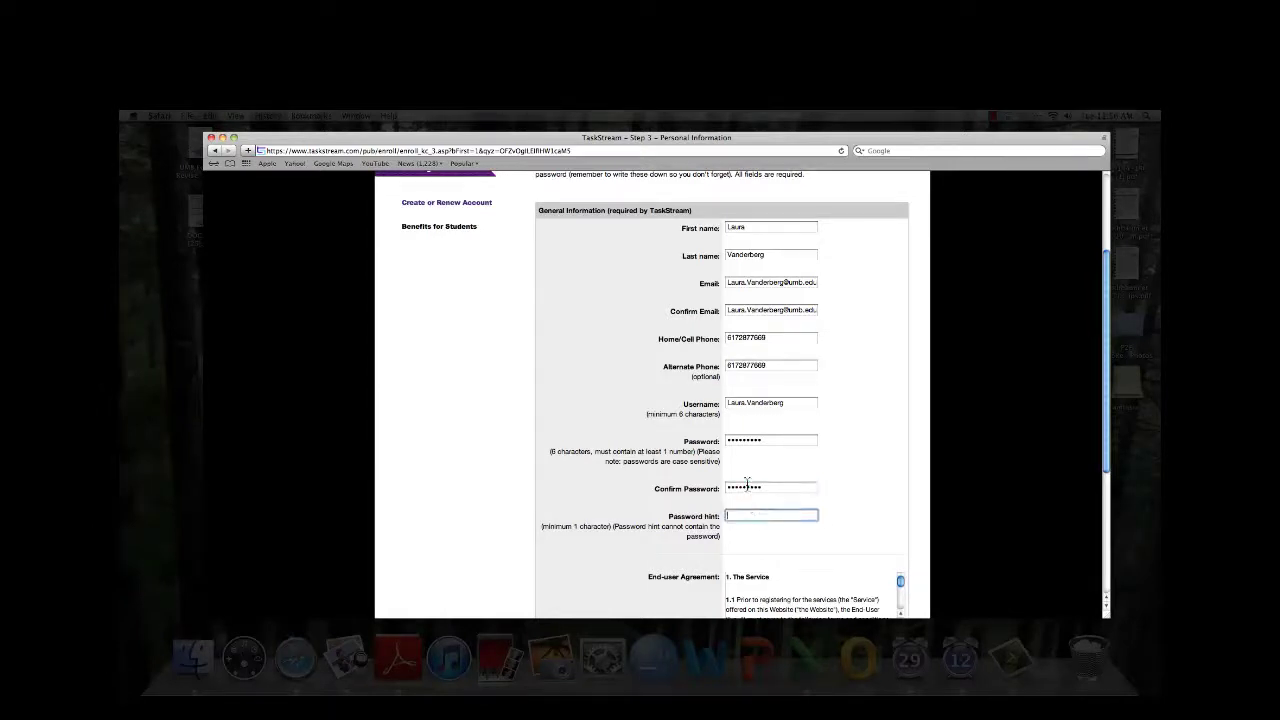
text(Where do I like to be in July?)
Scroll through the end-user agreement, tick 'I accept the end-user agreement', and continue
scroll(838, 475, down, 3)
scroll(838, 475, down, 2)
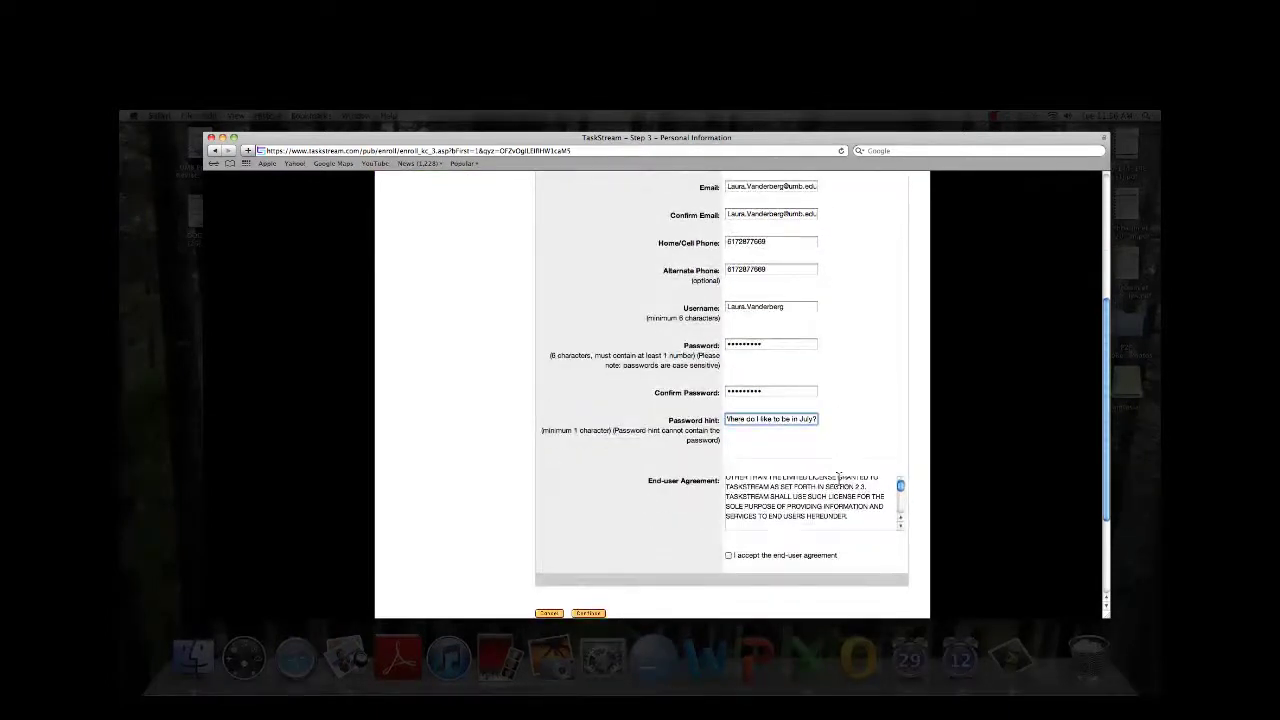
scroll(763, 507, down, 5)
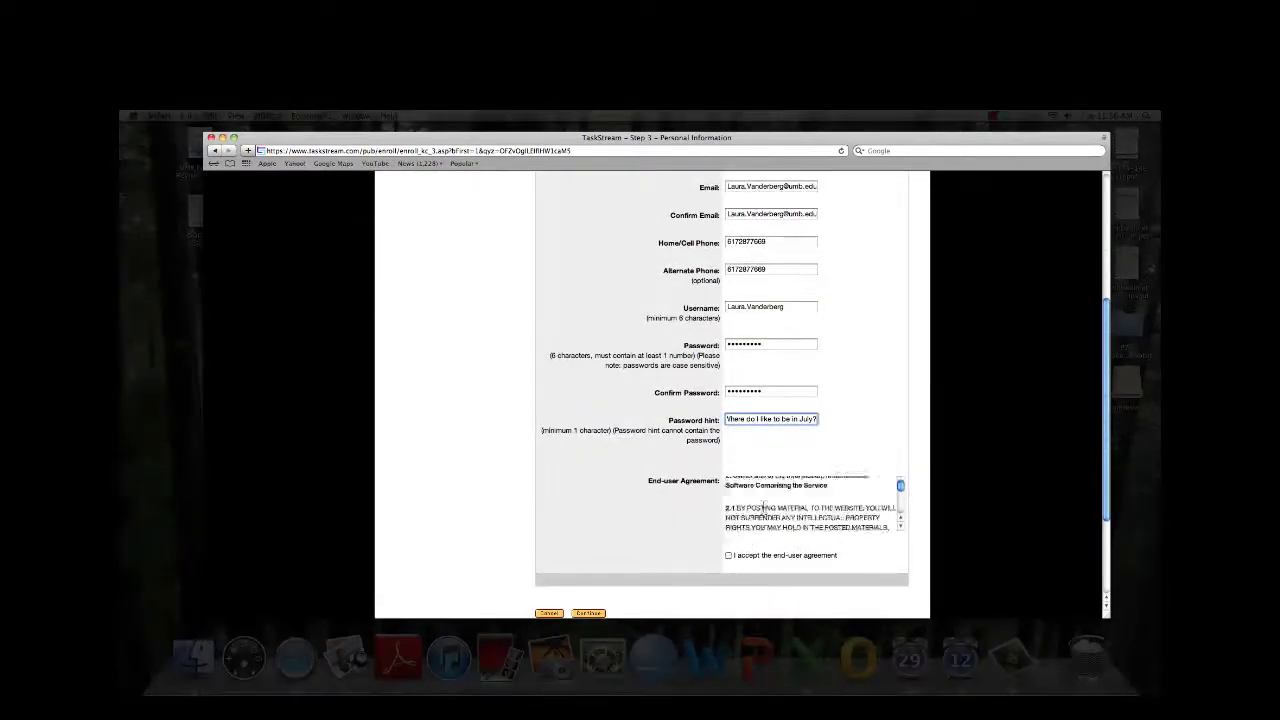
scroll(764, 509, down, 6)
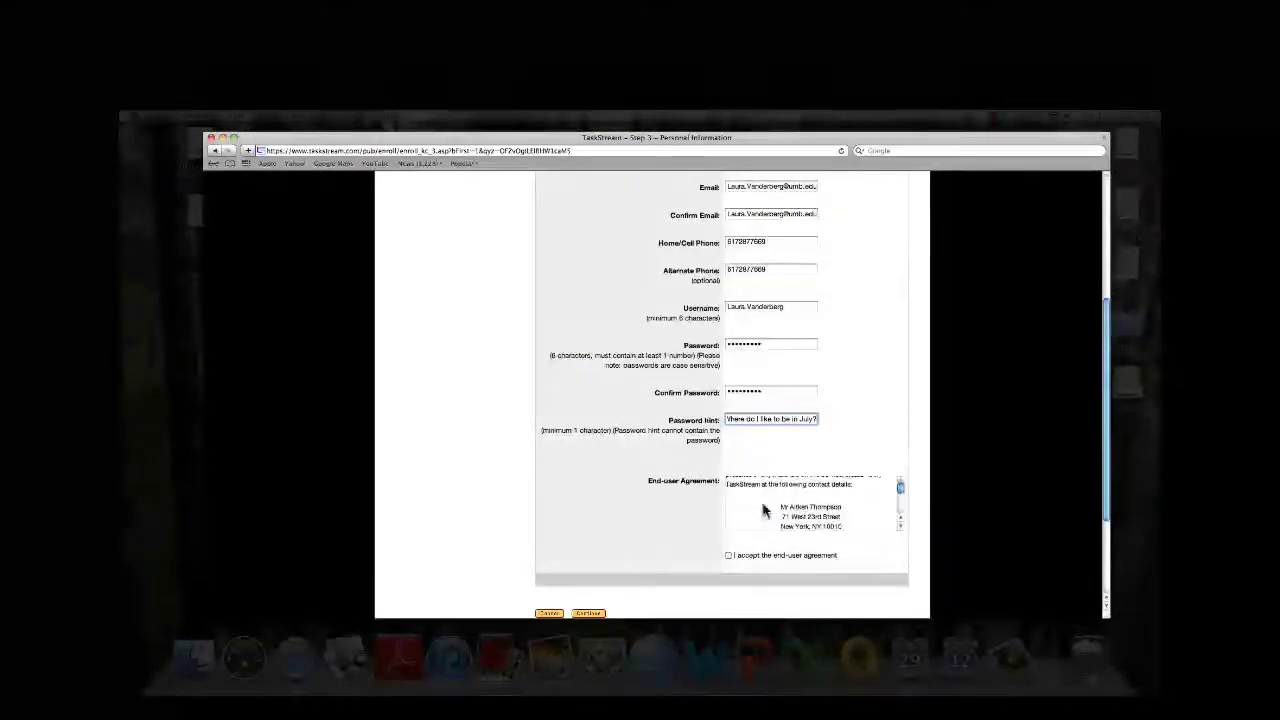
scroll(764, 509, down, 8)
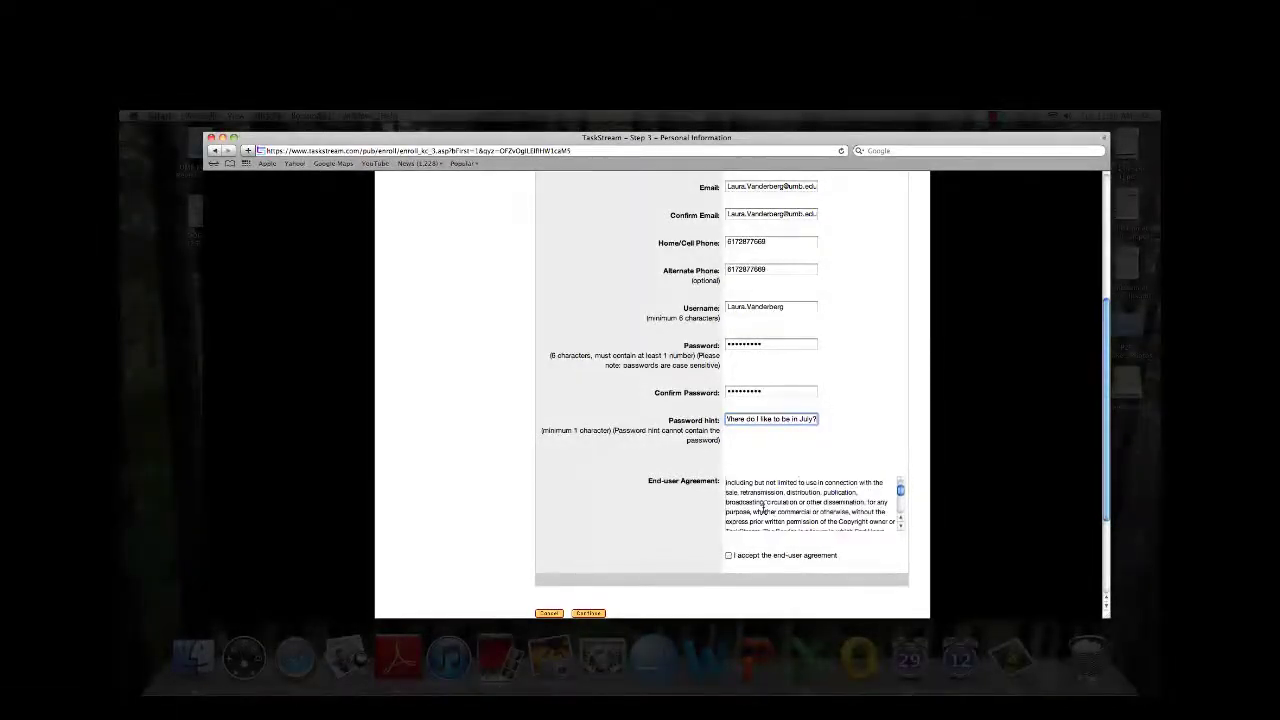
click(728, 556)
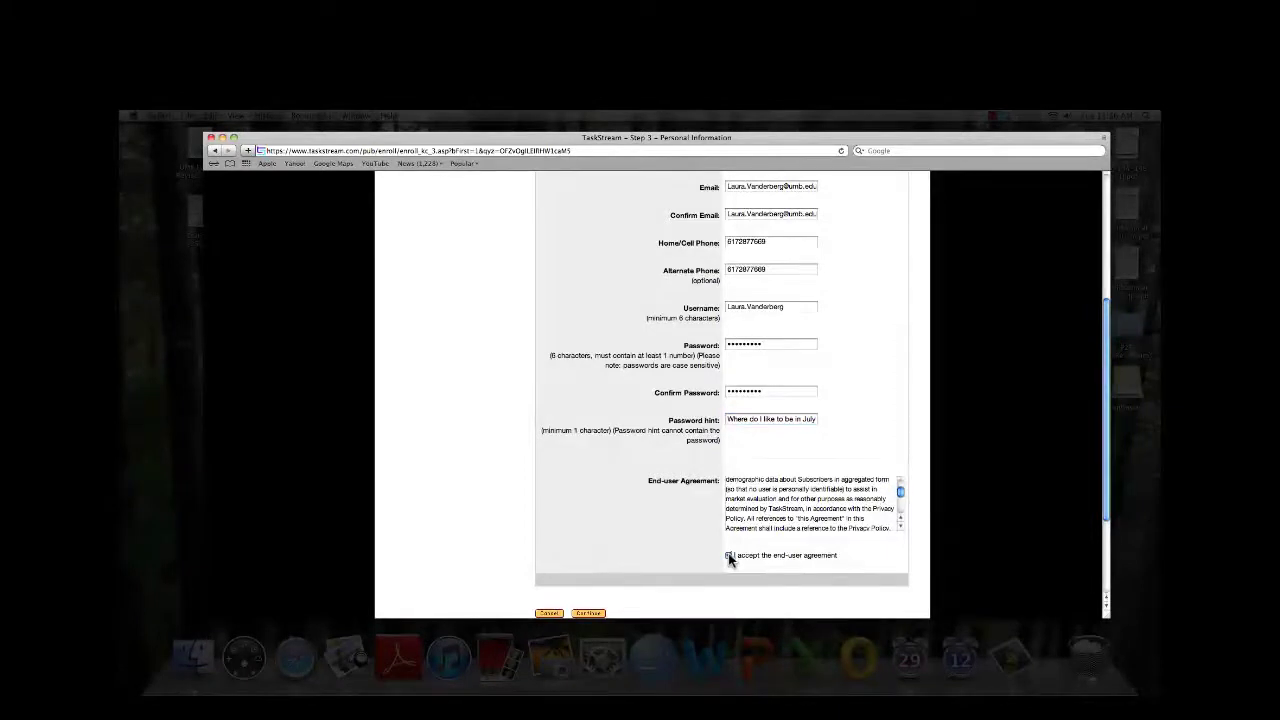
scroll(616, 553, down, 3)
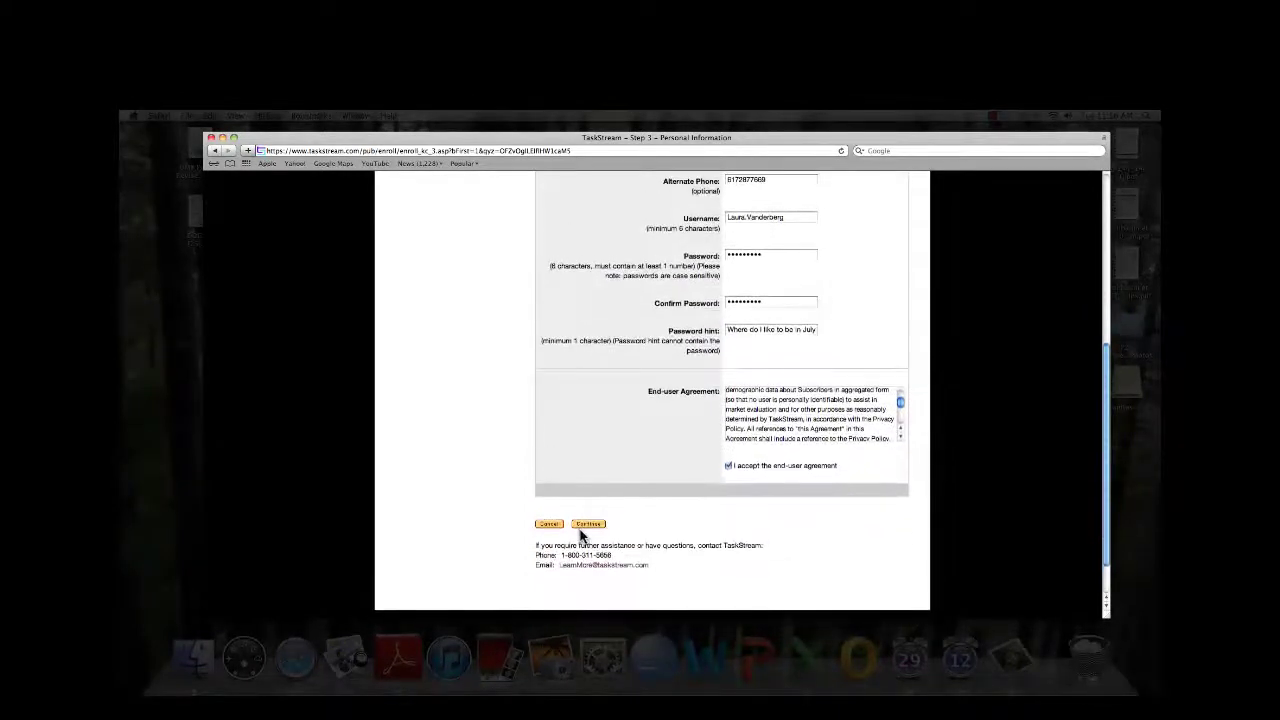
click(581, 522)
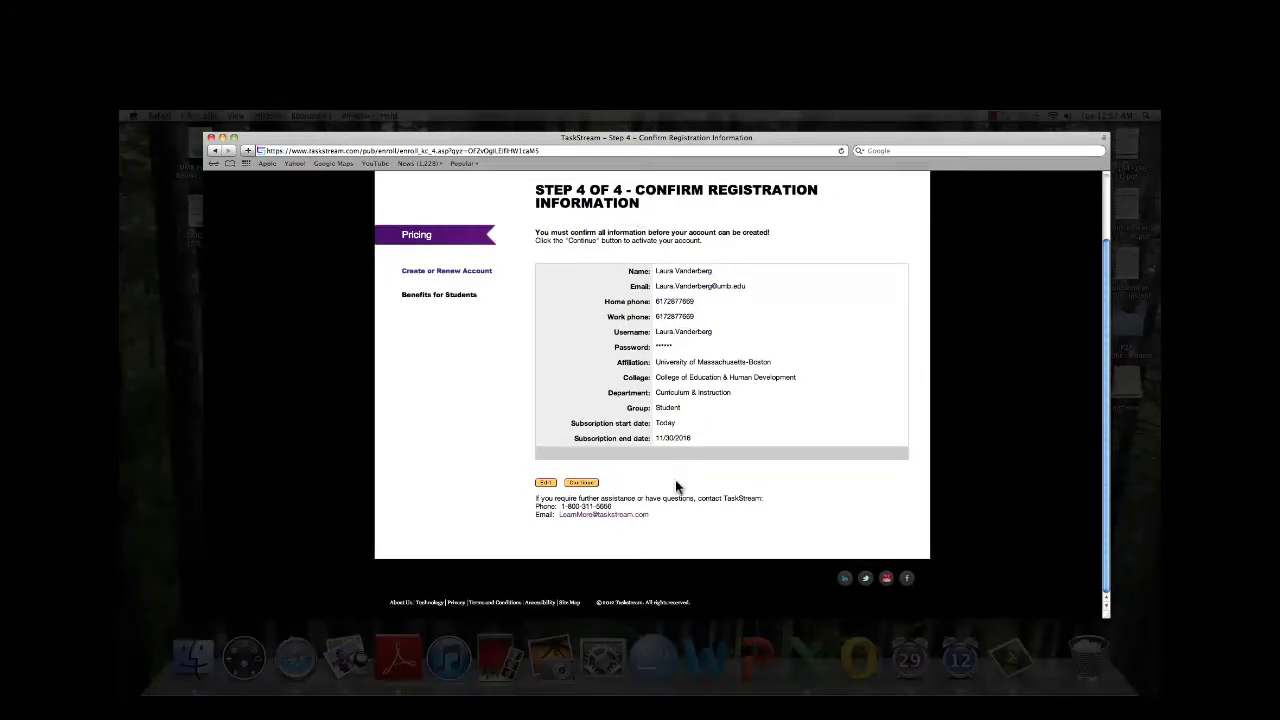
Confirm the Step 4 registration details and follow the link to log in
click(581, 483)
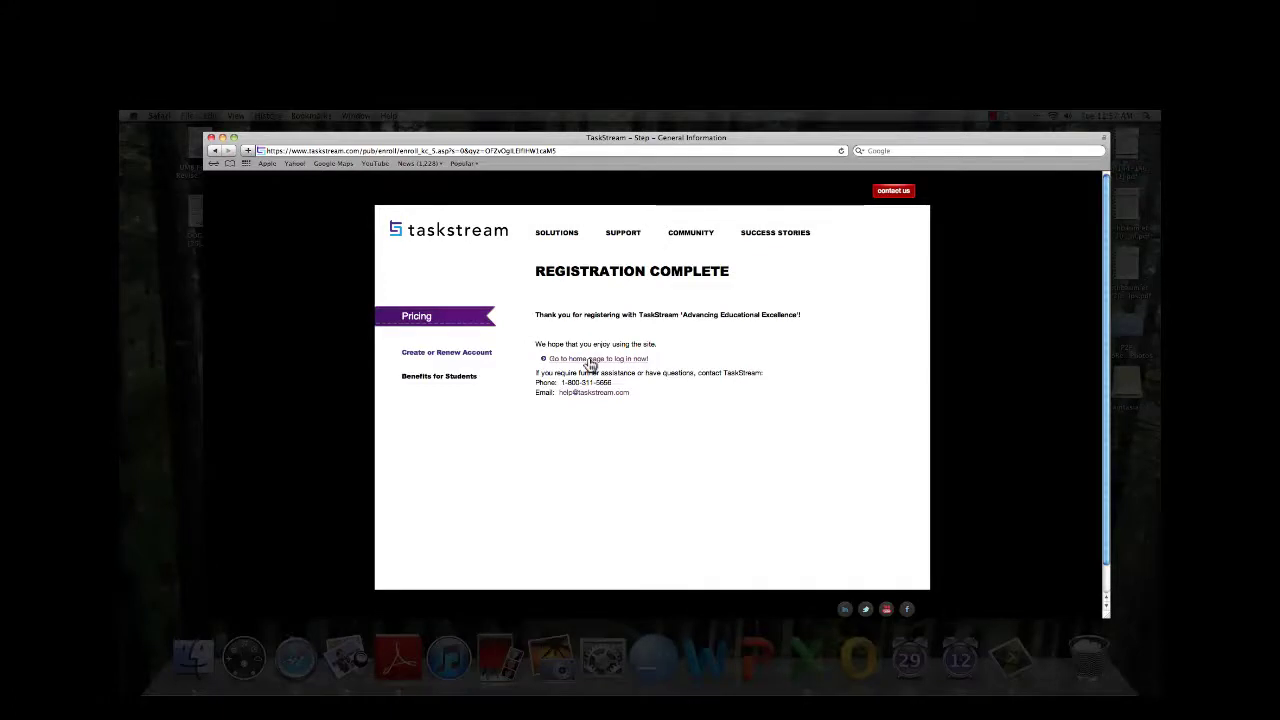
click(590, 360)
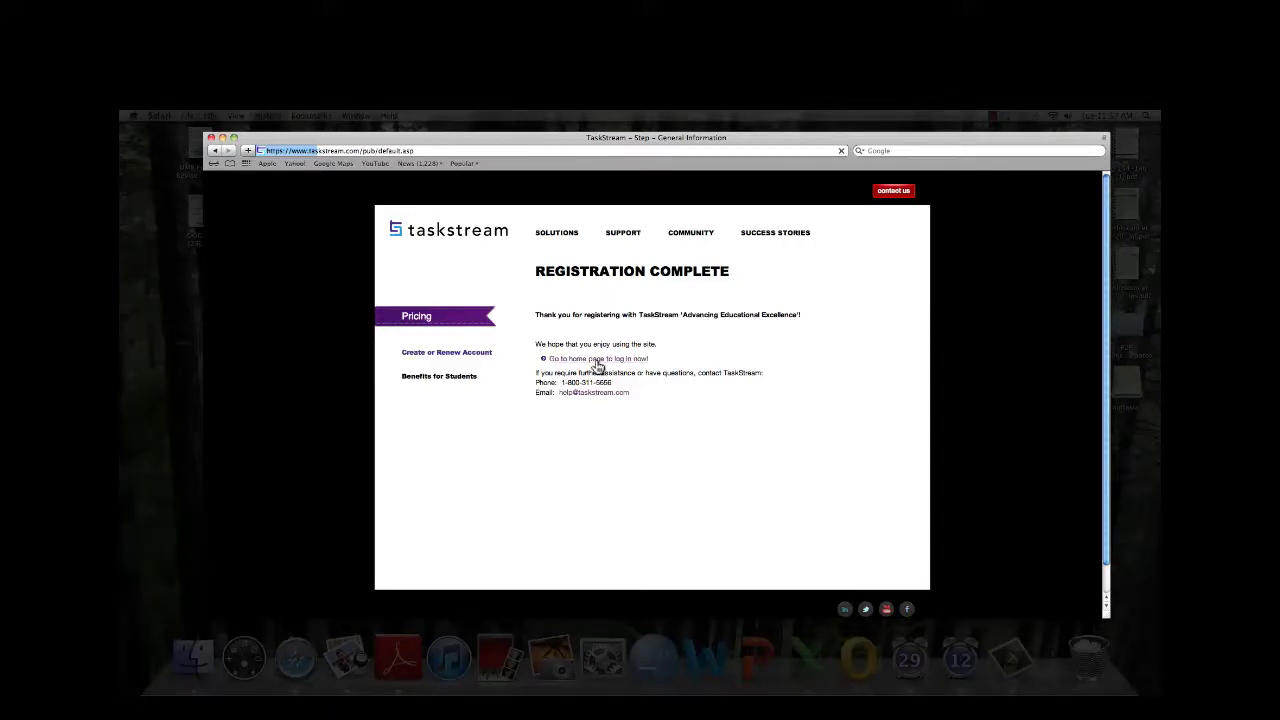
Log in from the home page with the new account's username and password
click(596, 360)
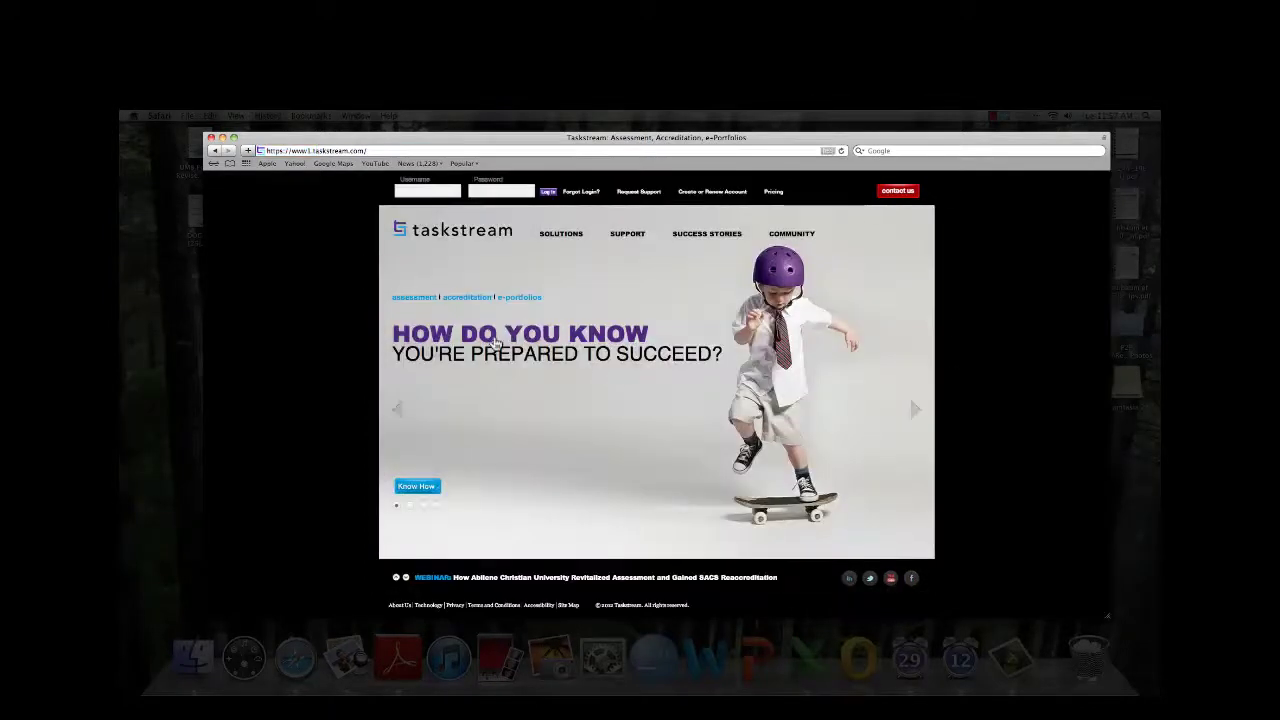
click(434, 192)
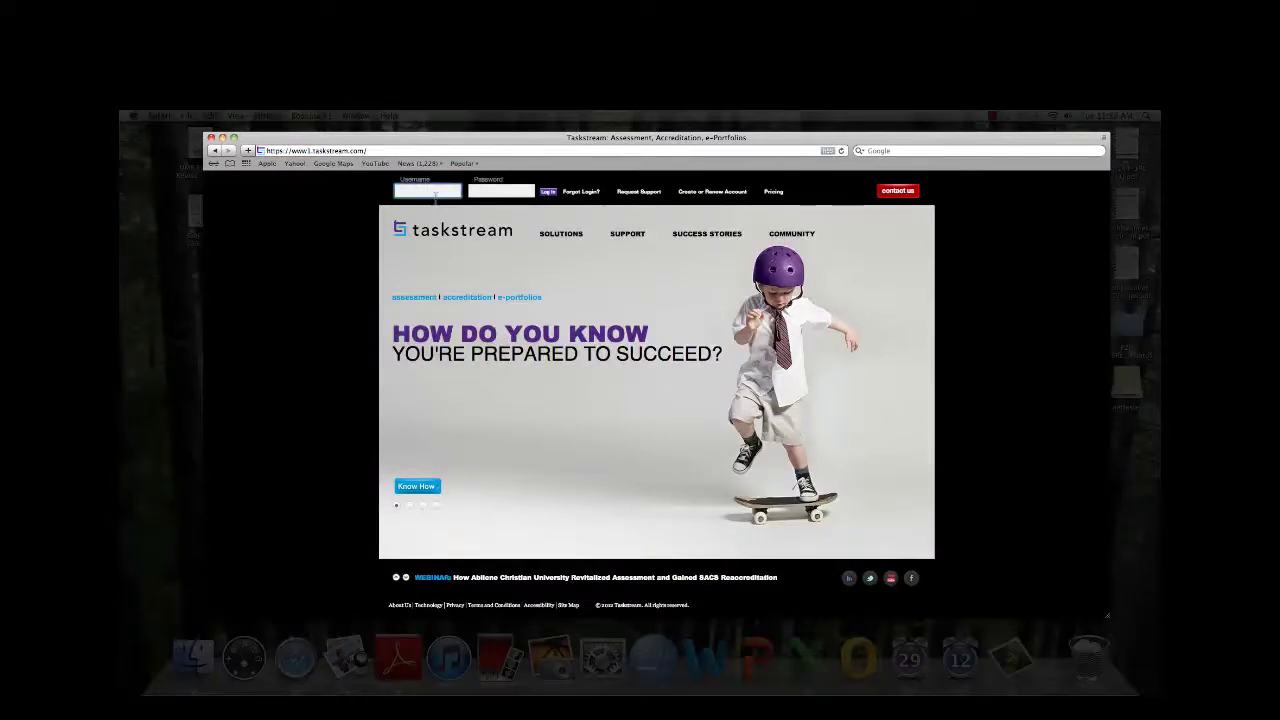
key(Tab)
text(******)
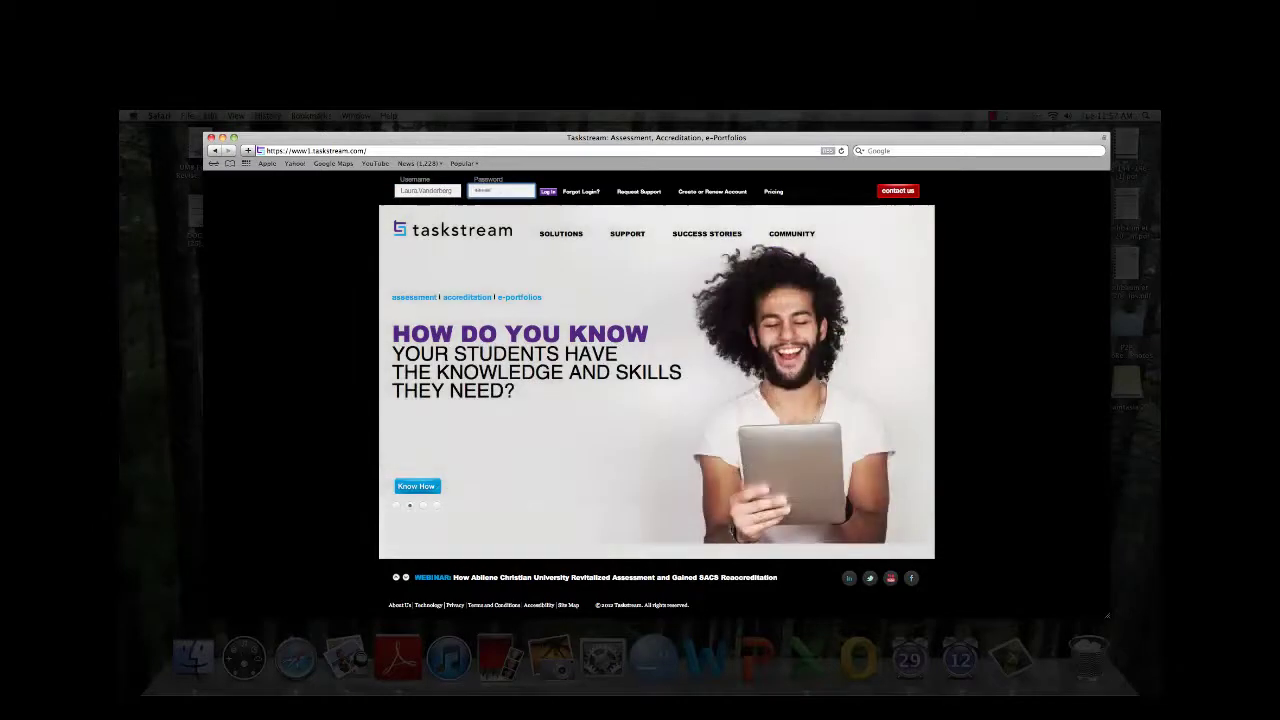
text(****)
click(548, 191)
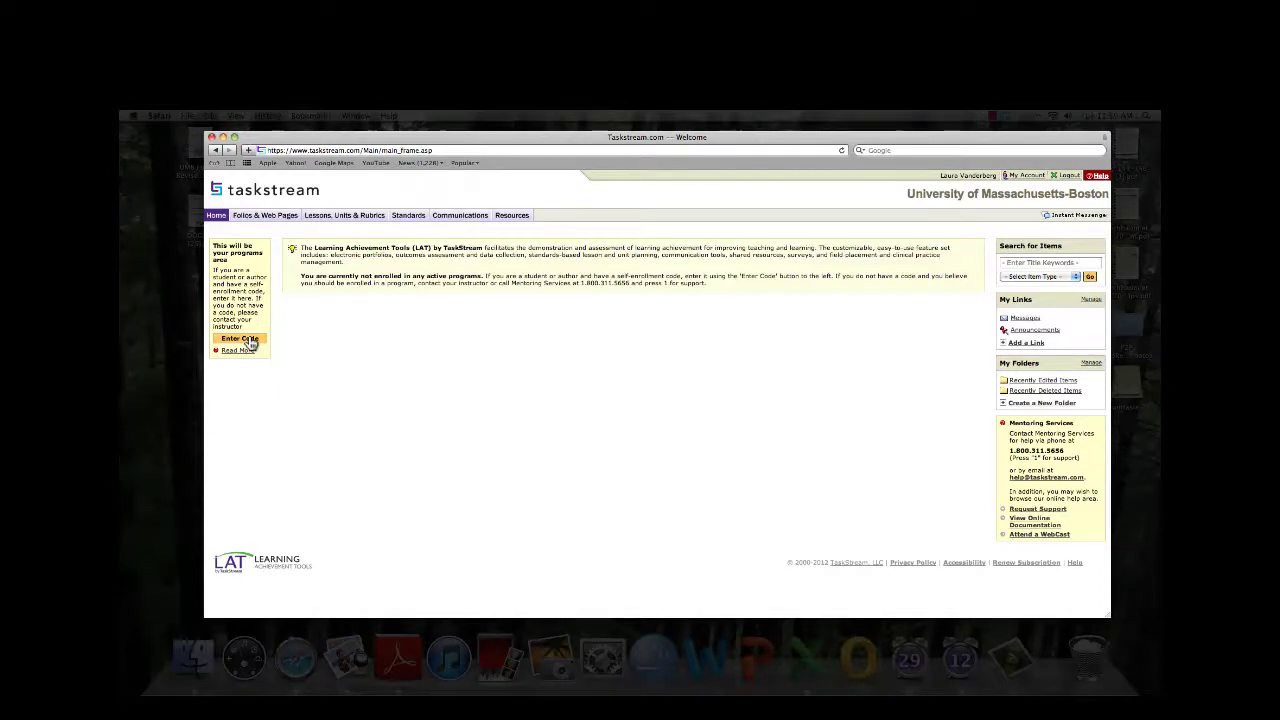
Search for the program code under Enter Code and enroll in PPA Draft Portfolio
click(248, 339)
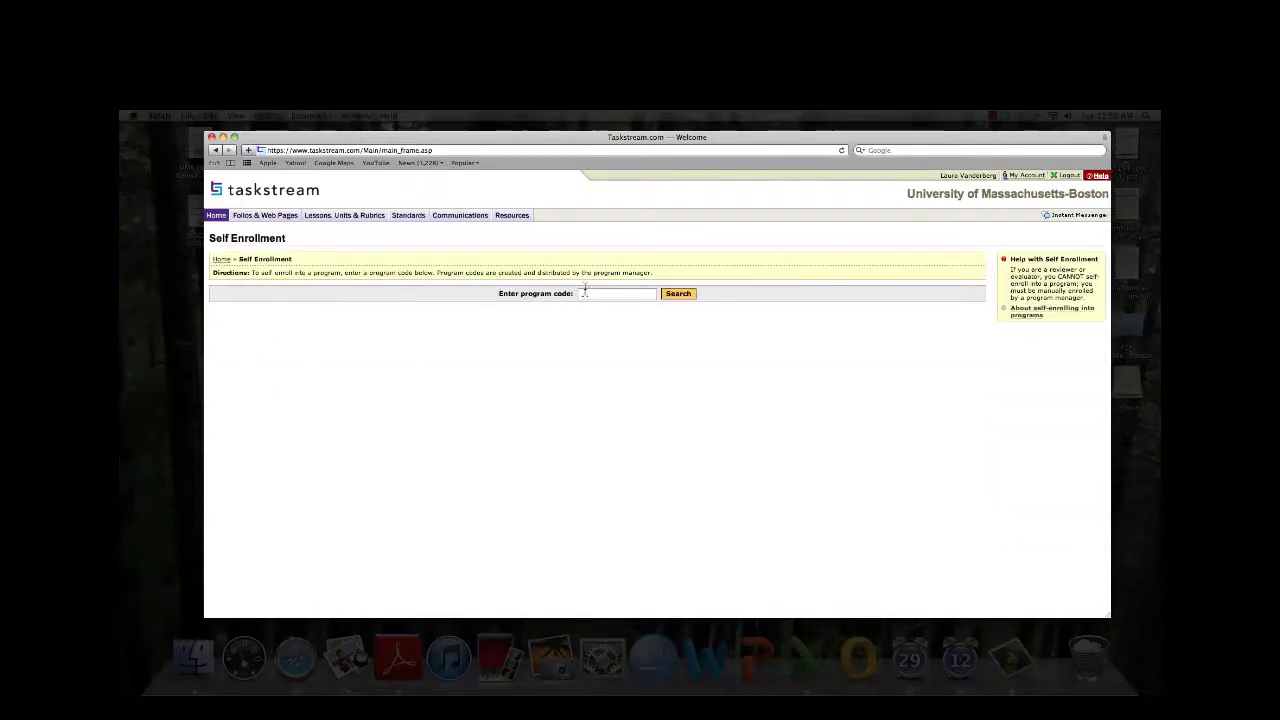
click(587, 293)
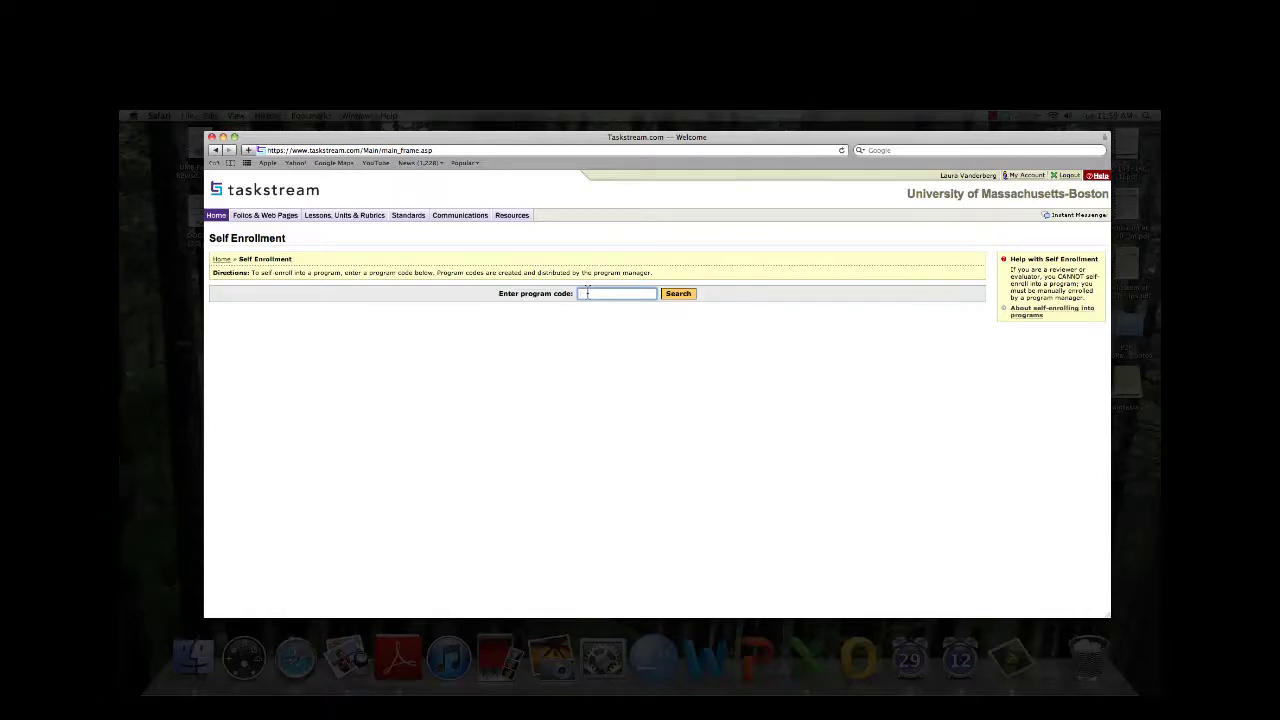
click(676, 297)
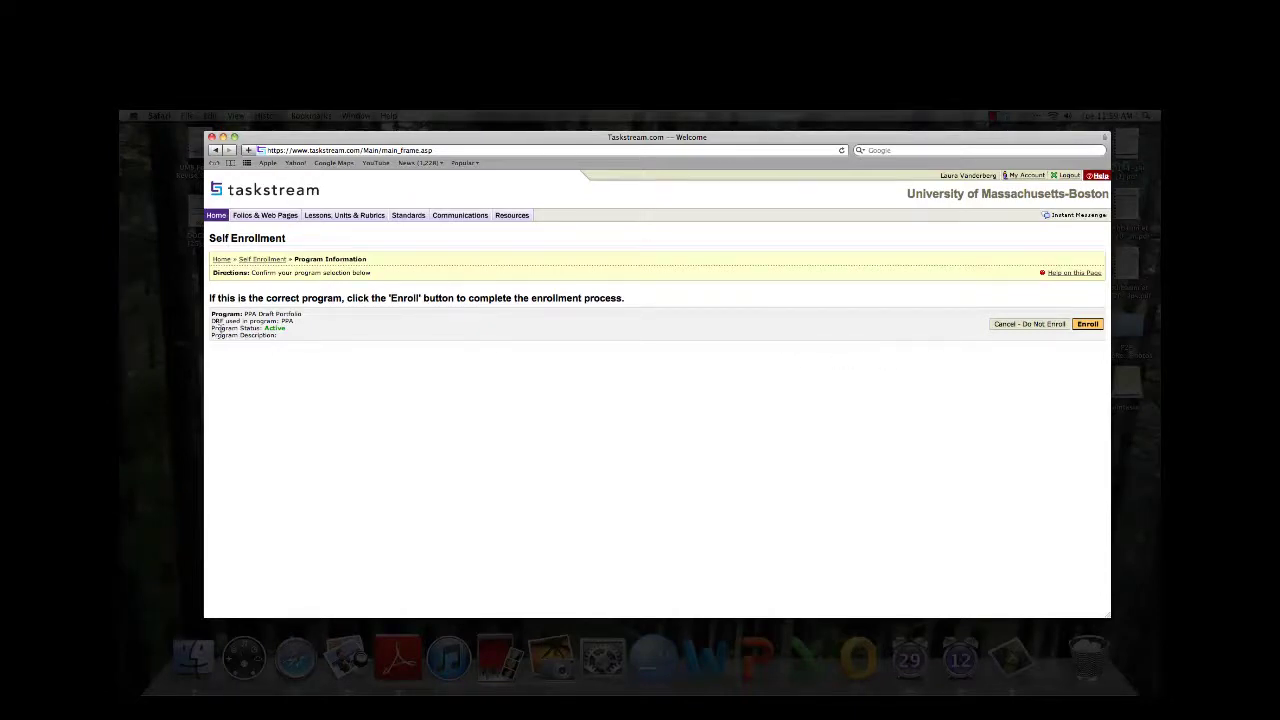
drag(243, 313, 346, 322)
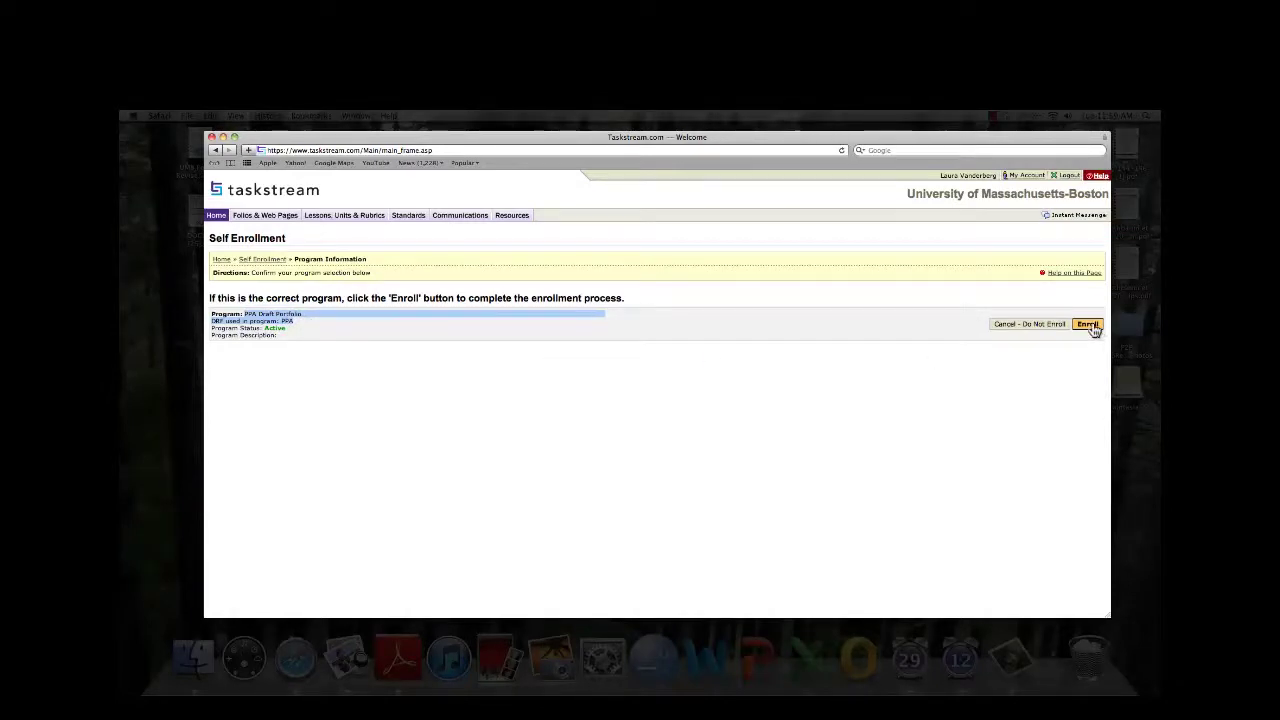
click(1087, 325)
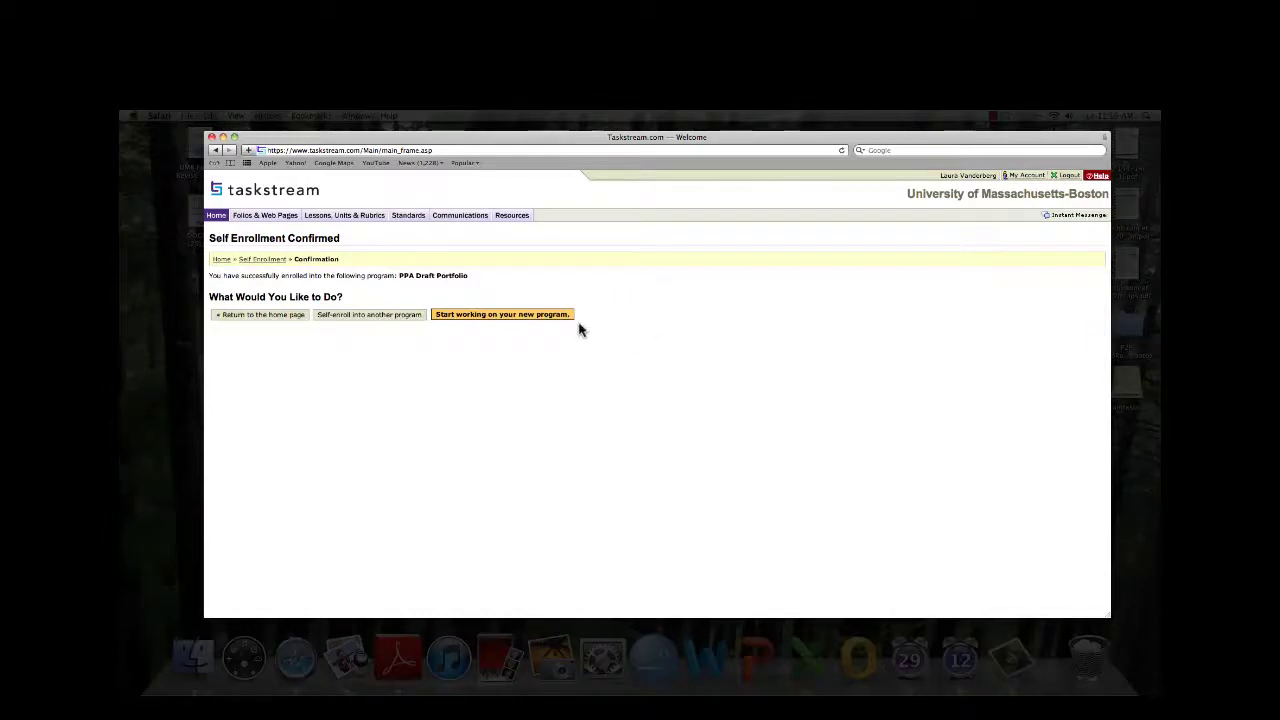
Follow 'Start working on your new program.' to reach the PPA Draft Portfolio welcome page
click(501, 318)
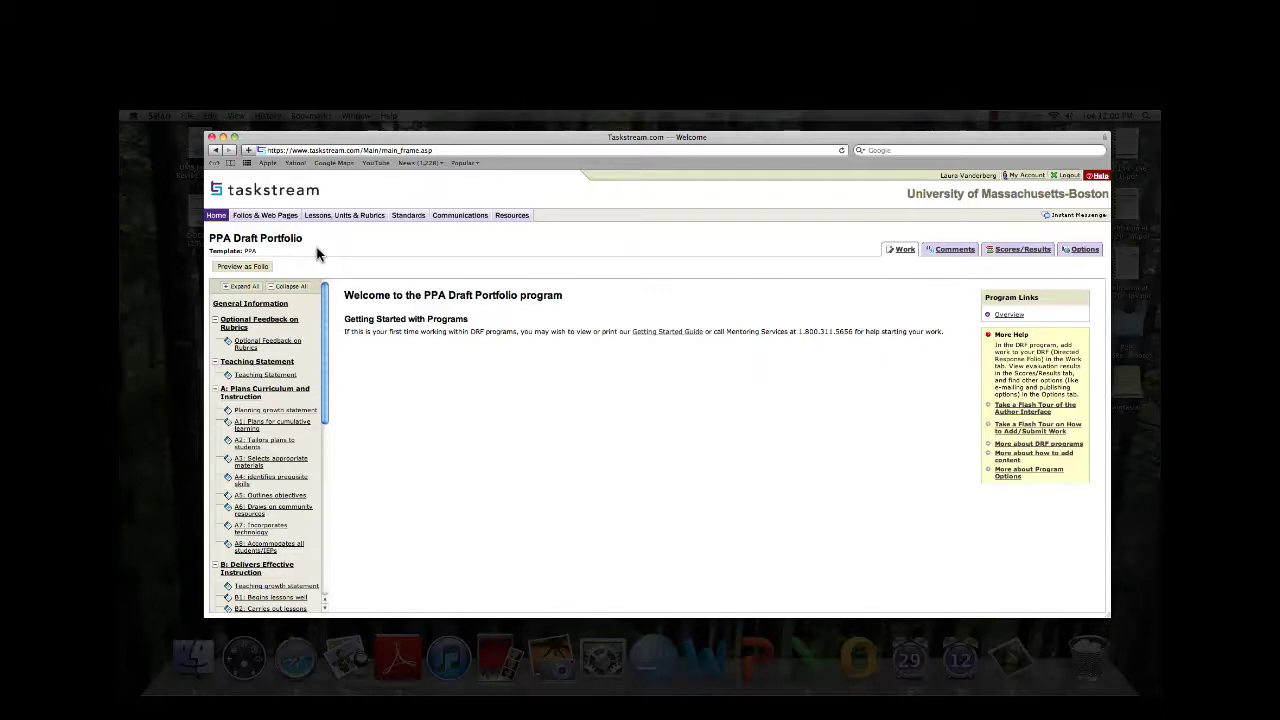
Open General Information and read its Overview text by highlighting it
click(274, 307)
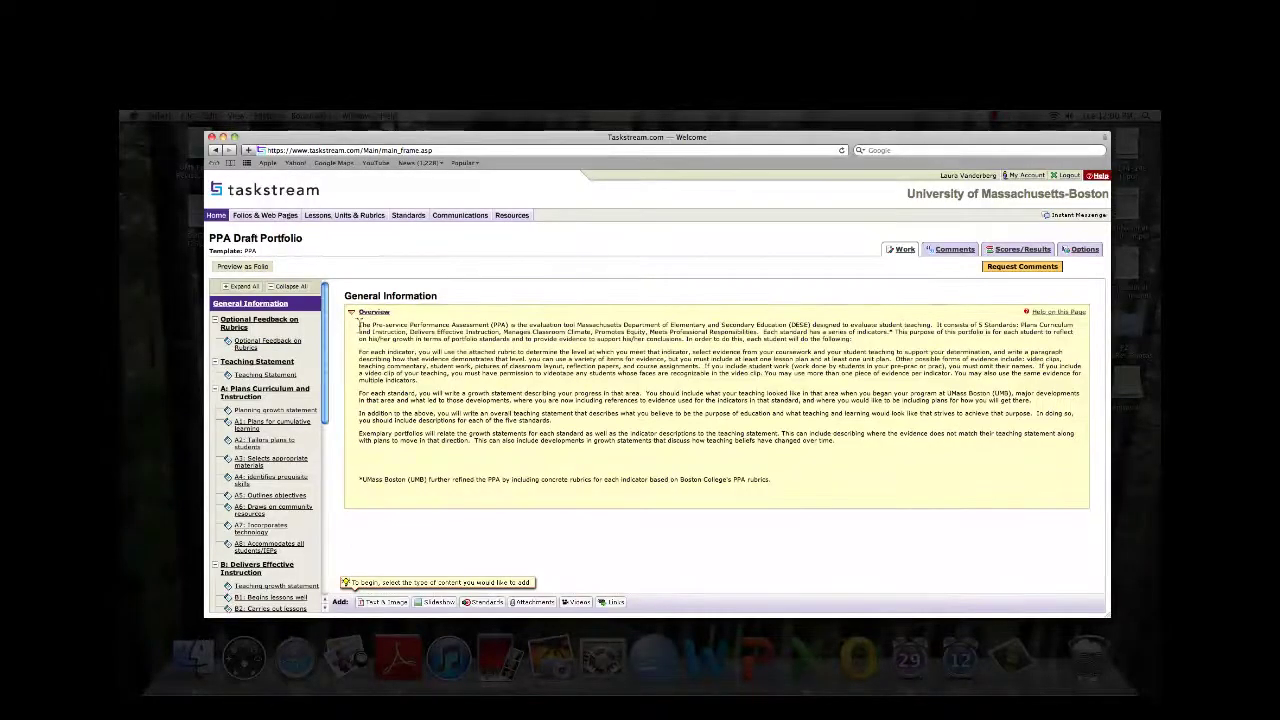
drag(358, 325, 854, 440)
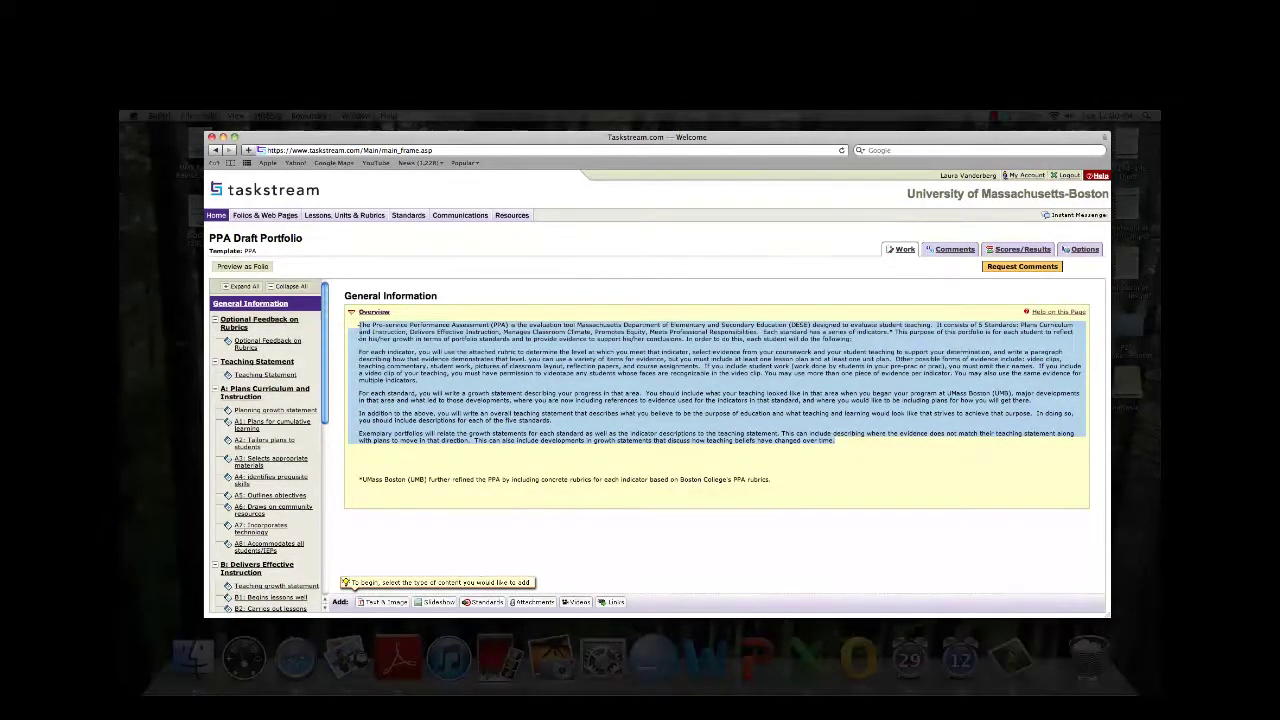
click(352, 330)
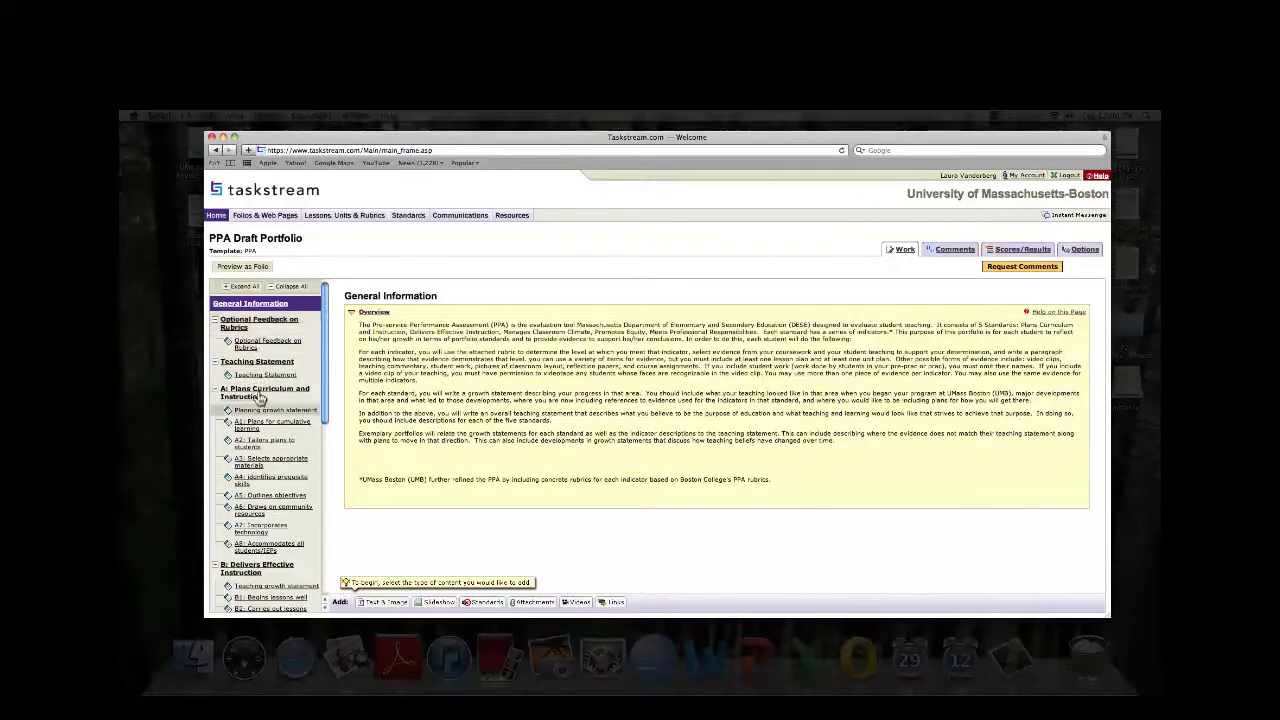
Scroll the sidebar through sections A: Plans Curriculum to E: Meets Prof'l Responsibilities and back
scroll(285, 557, down, 5)
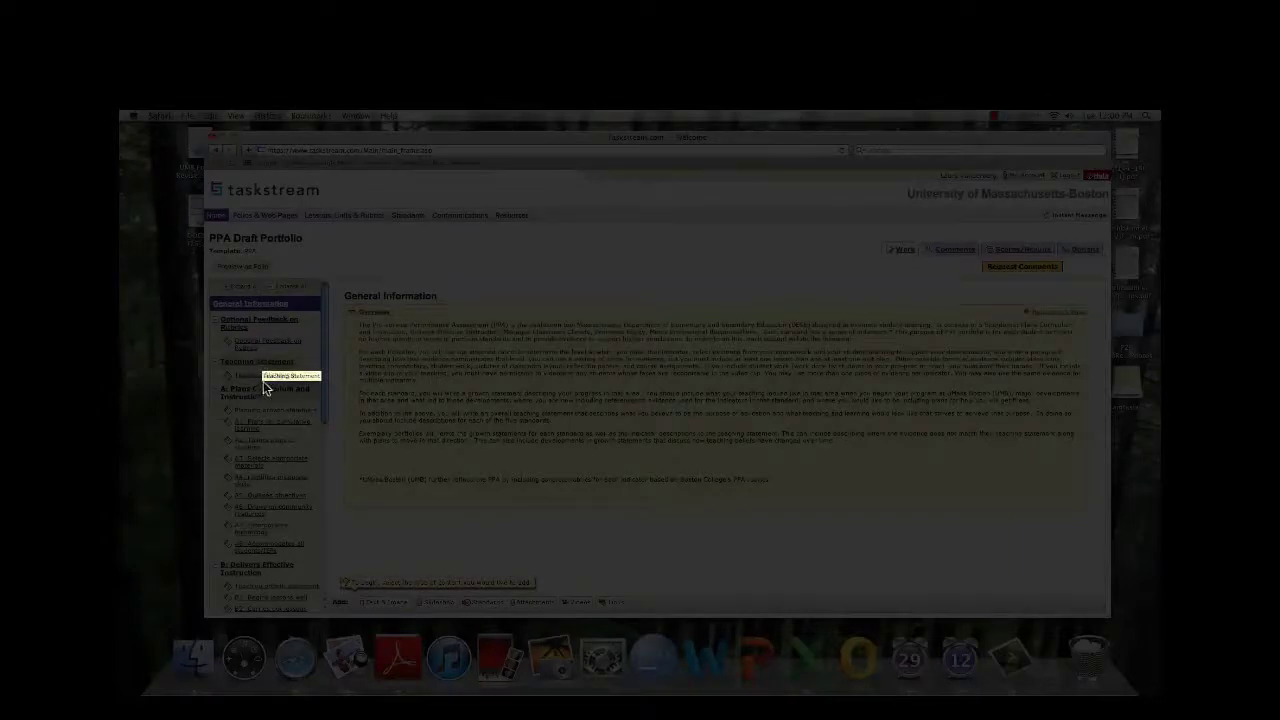
scroll(262, 385, down, 2)
scroll(262, 392, up, 2)
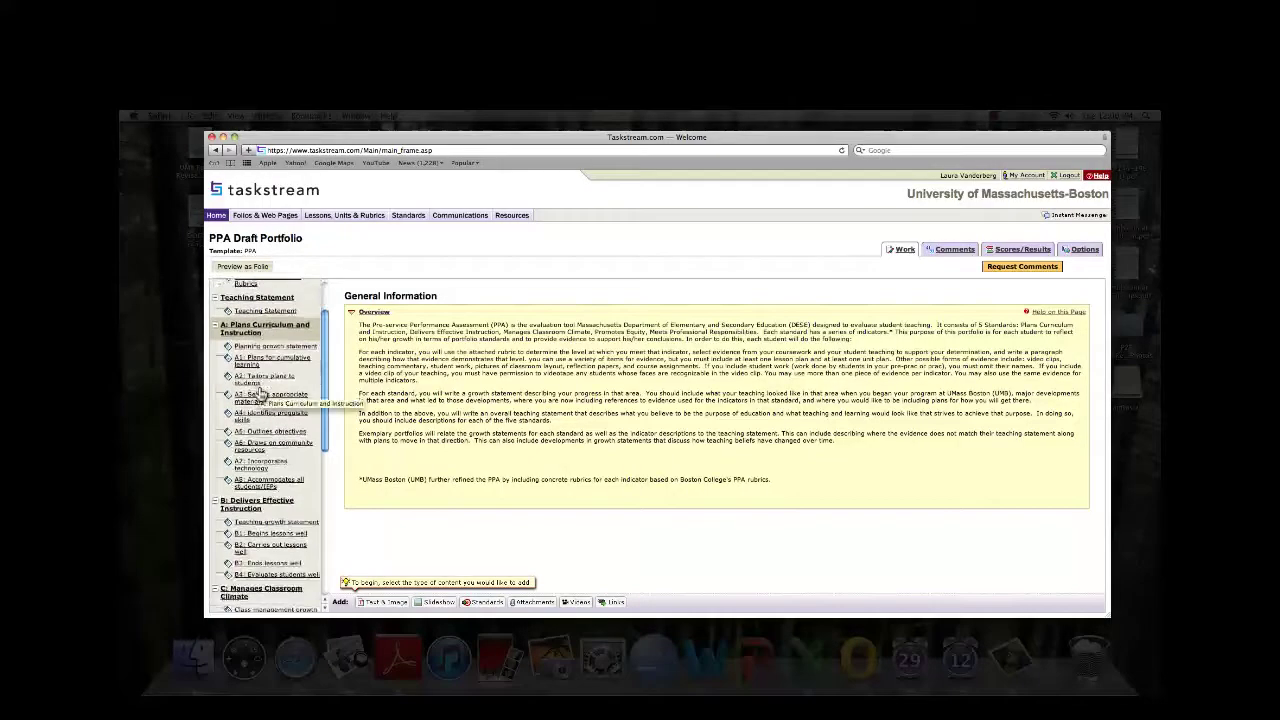
scroll(259, 393, down, 3)
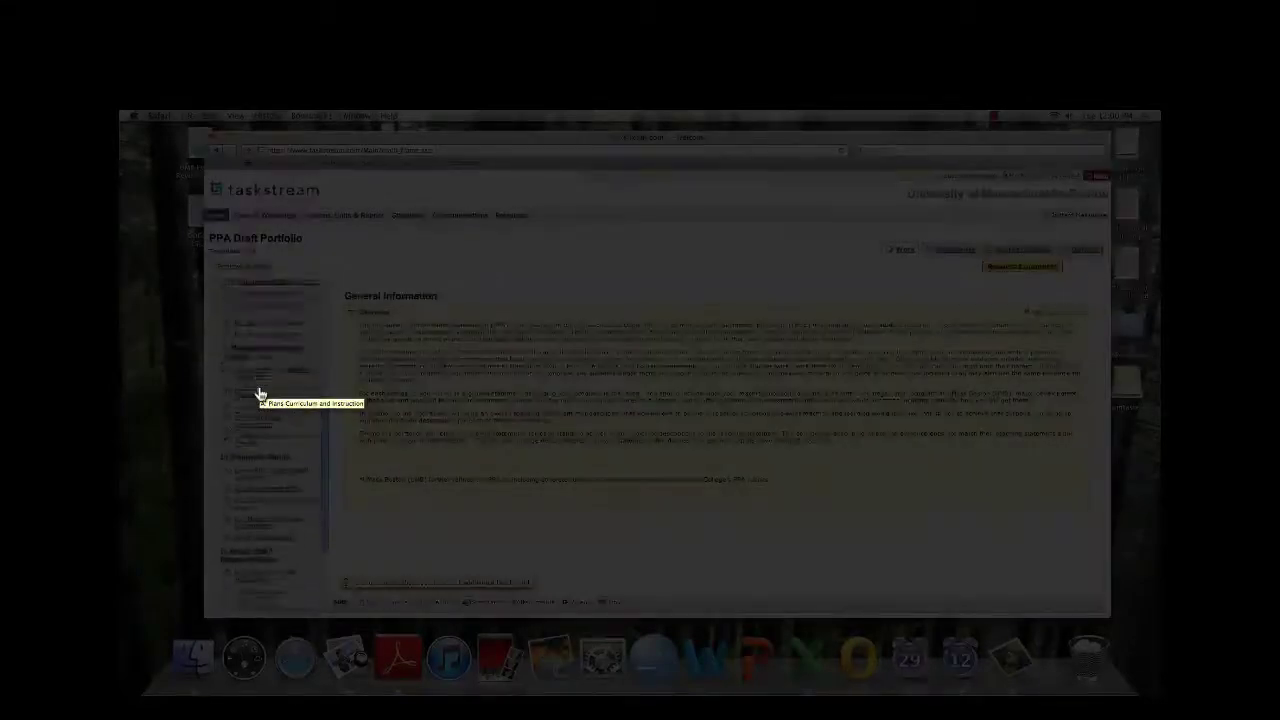
scroll(259, 393, down, 5)
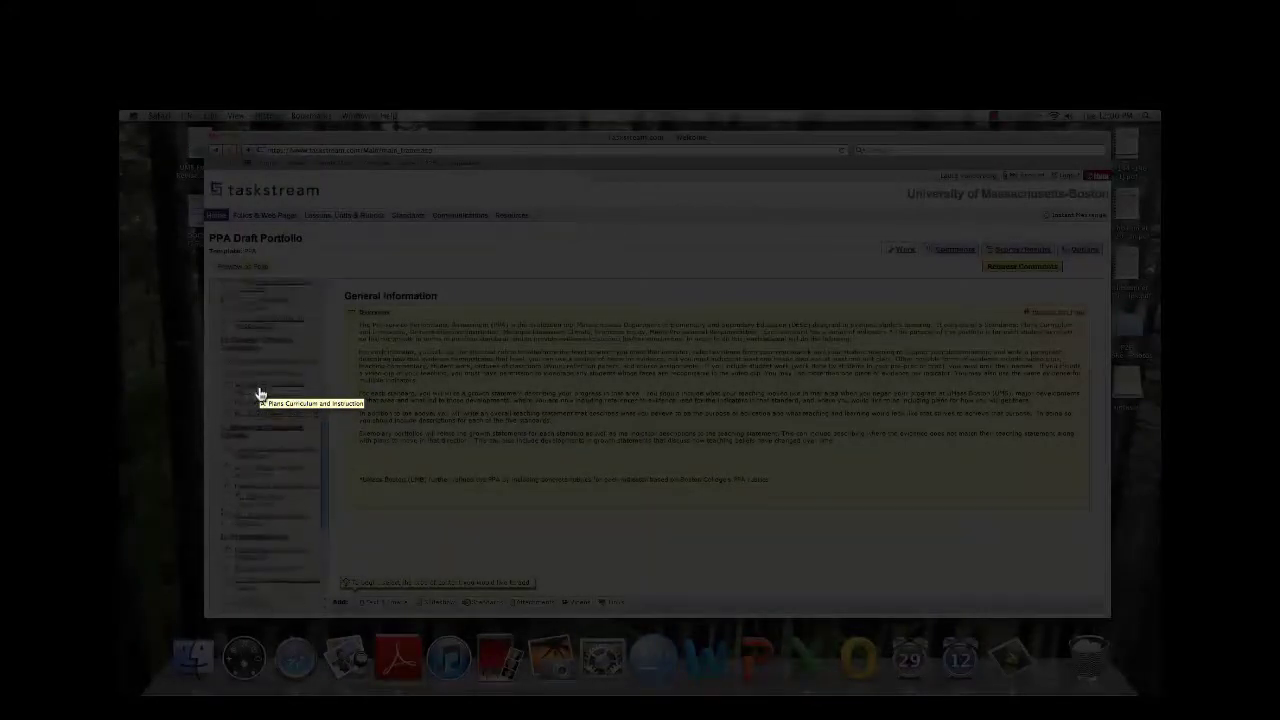
scroll(259, 393, up, 5)
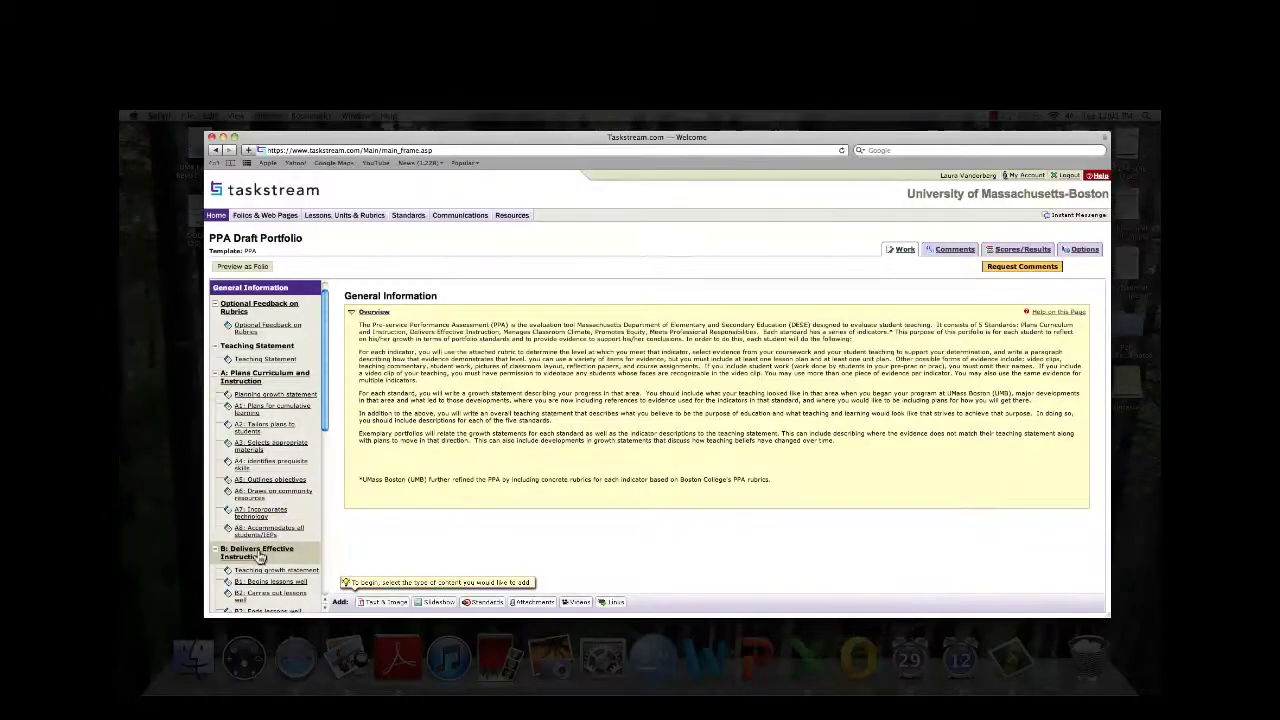
scroll(258, 556, down, 3)
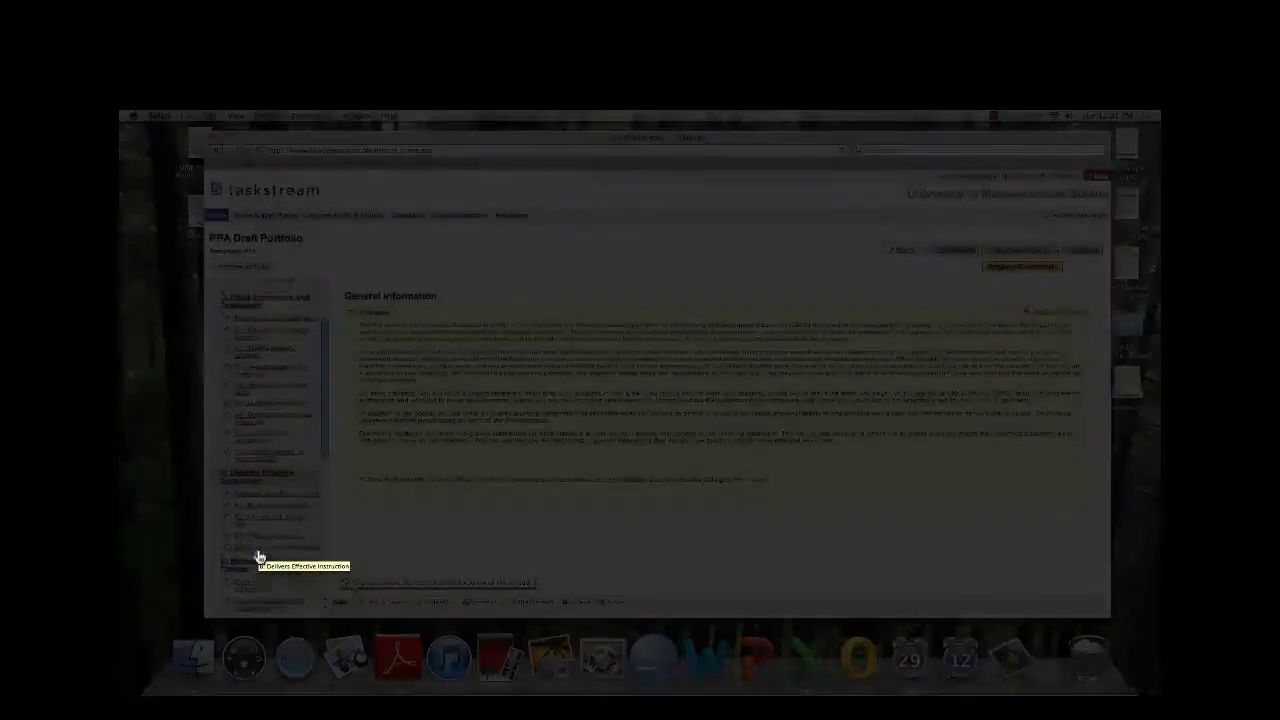
scroll(258, 556, down, 2)
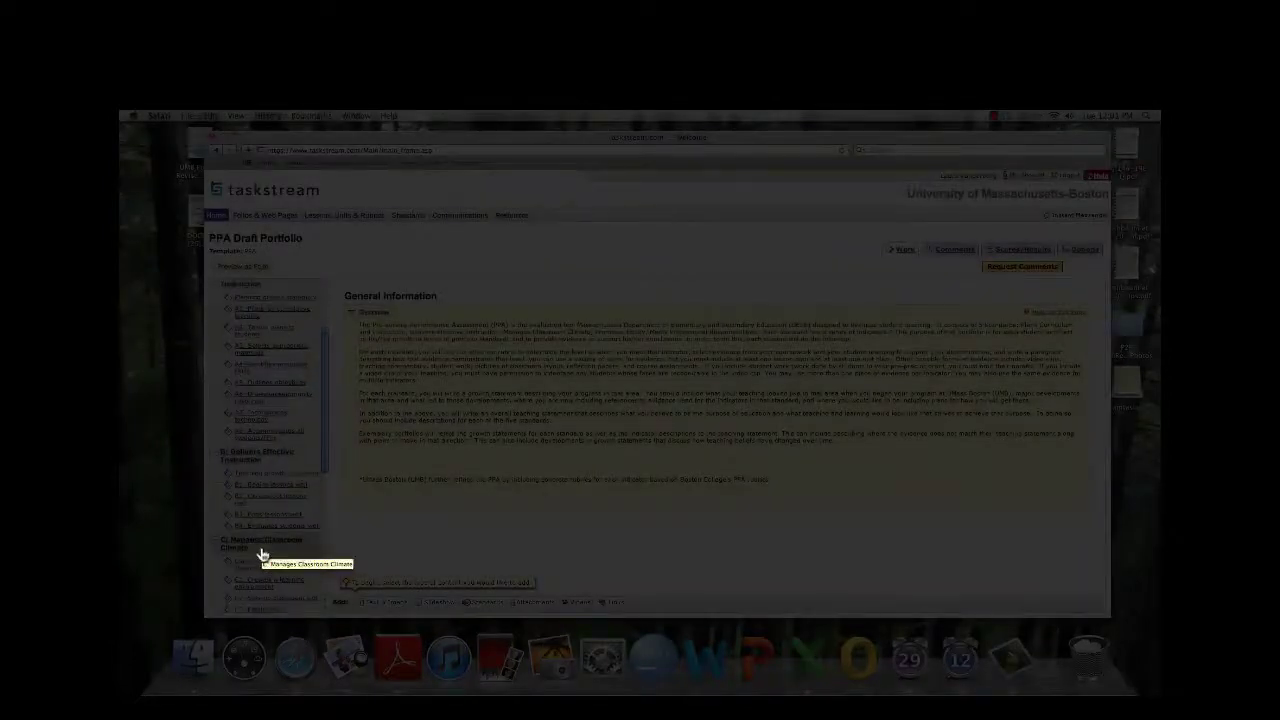
scroll(275, 552, down, 2)
scroll(278, 552, down, 5)
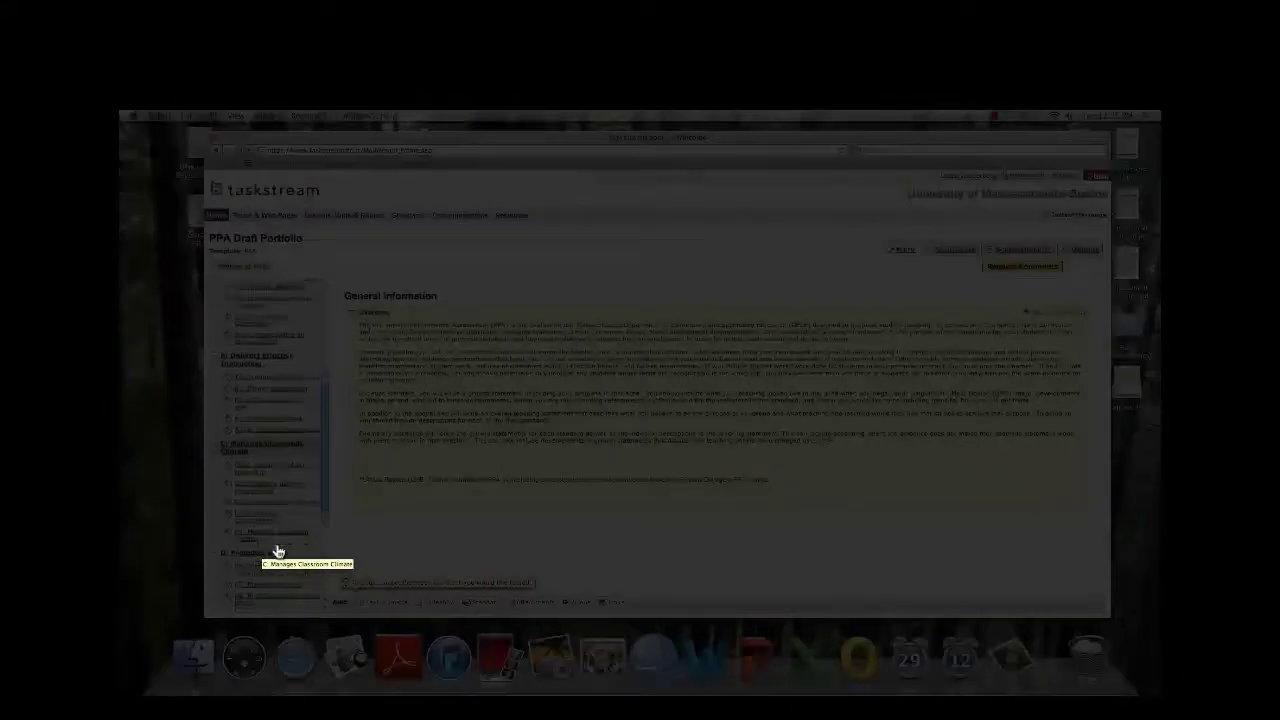
scroll(278, 552, down, 1)
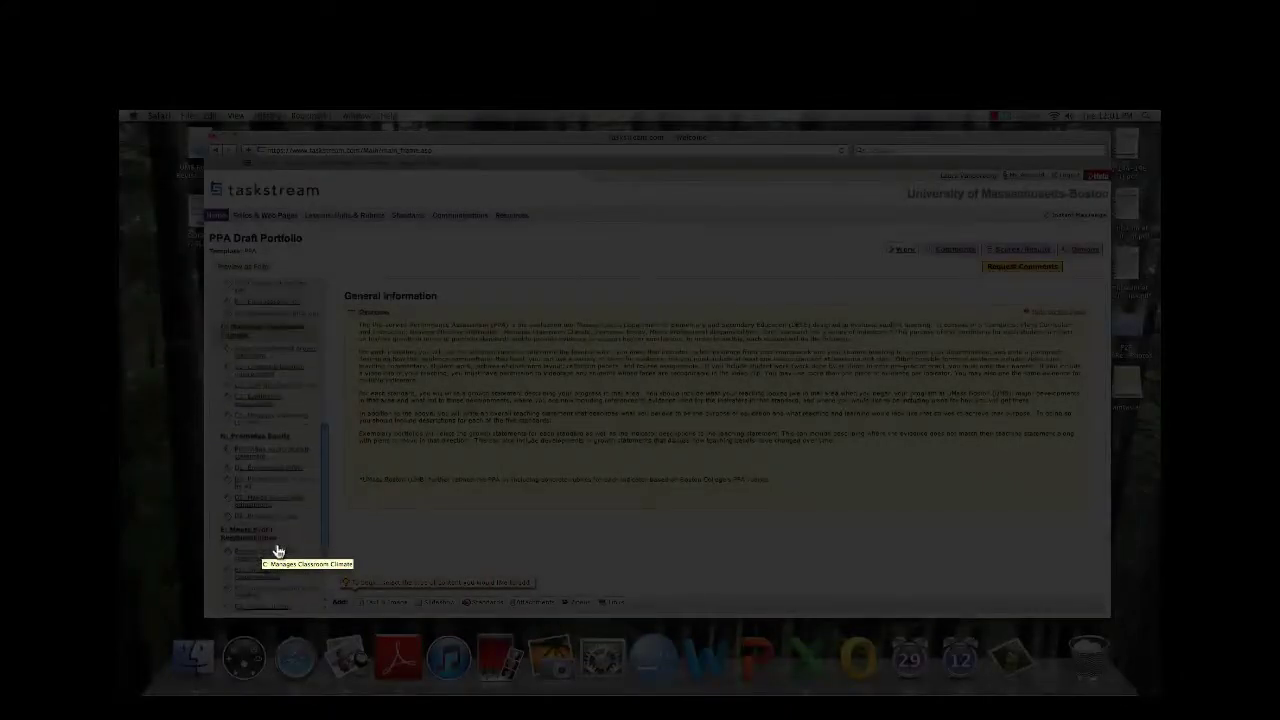
scroll(278, 552, down, 1)
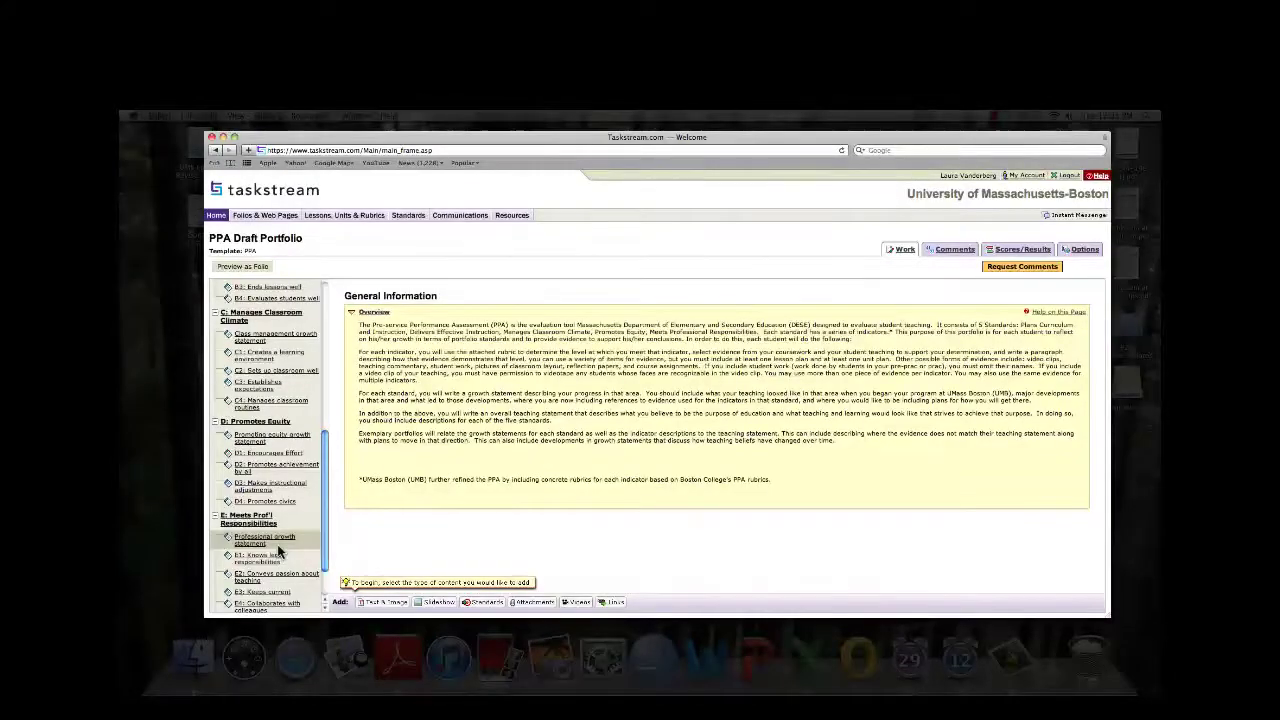
scroll(278, 552, up, 15)
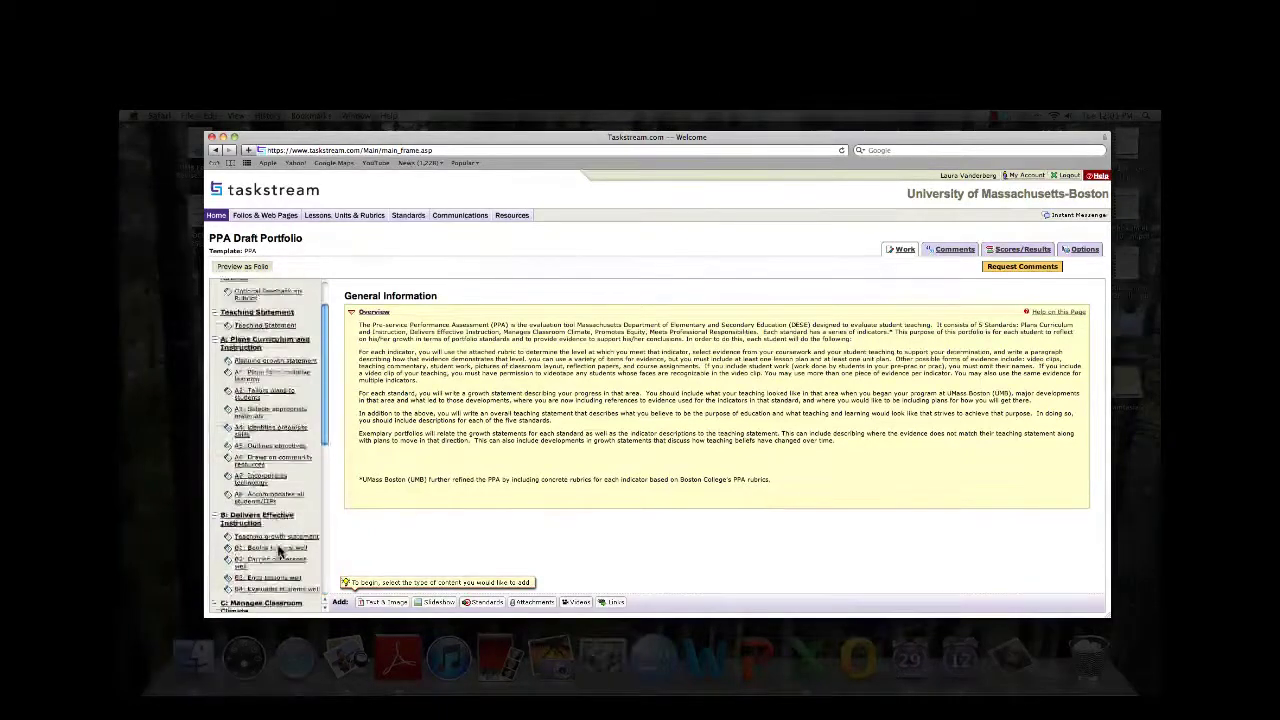
scroll(278, 552, up, 3)
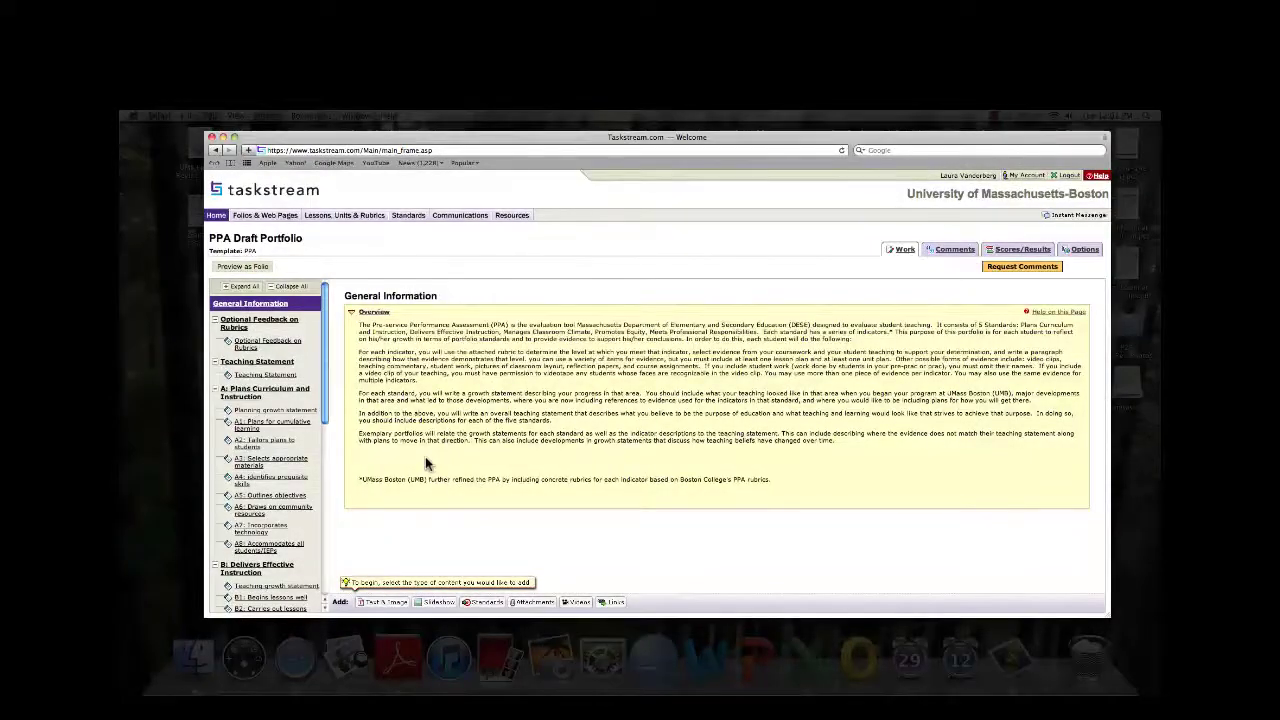
Go to Optional Feedback on Rubrics, the page that asks for the Survey Feedback on Rubrics form
click(250, 352)
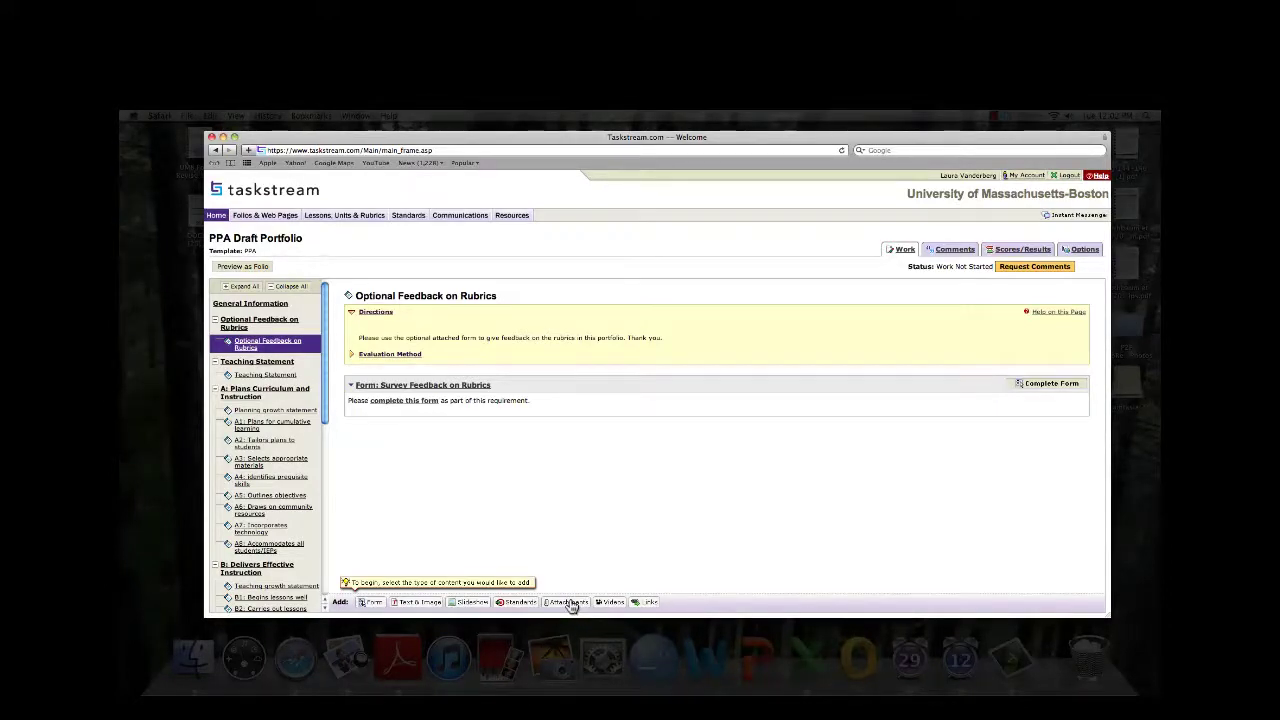
Attach Camtasia Video Software 11202012 Receipt.pdf in an Attachment Section and save it
click(568, 602)
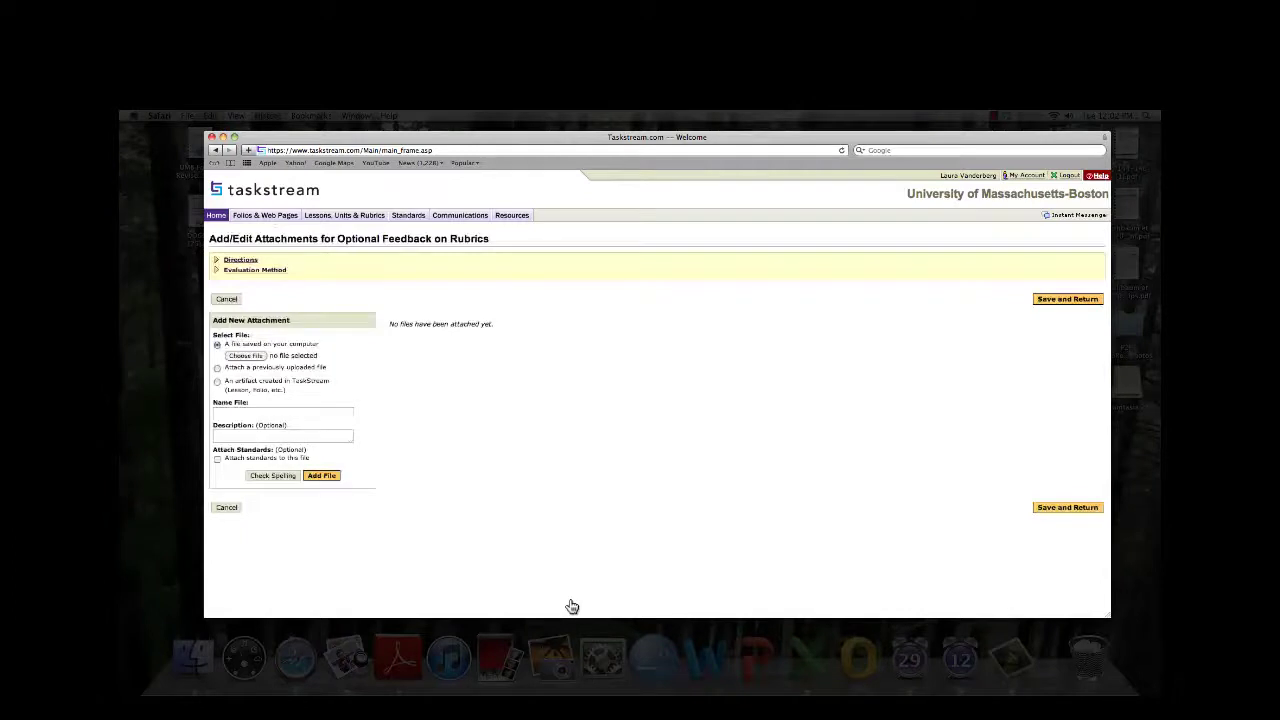
click(254, 361)
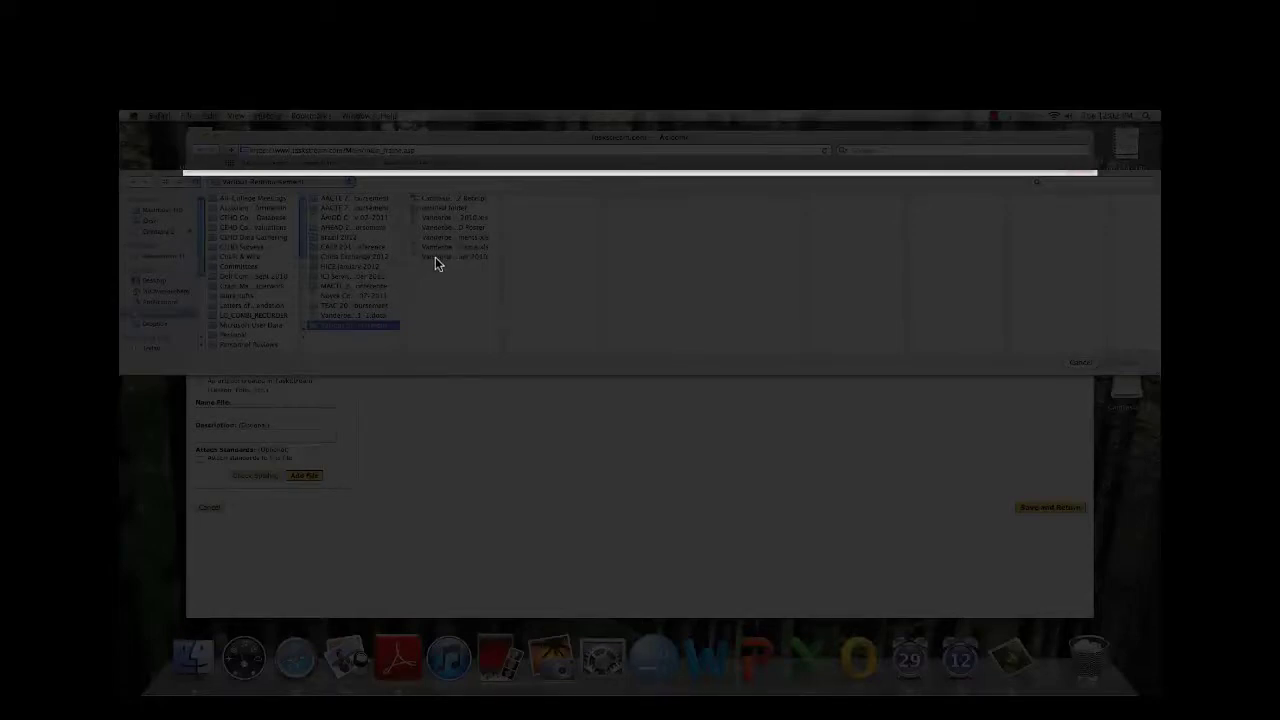
click(460, 199)
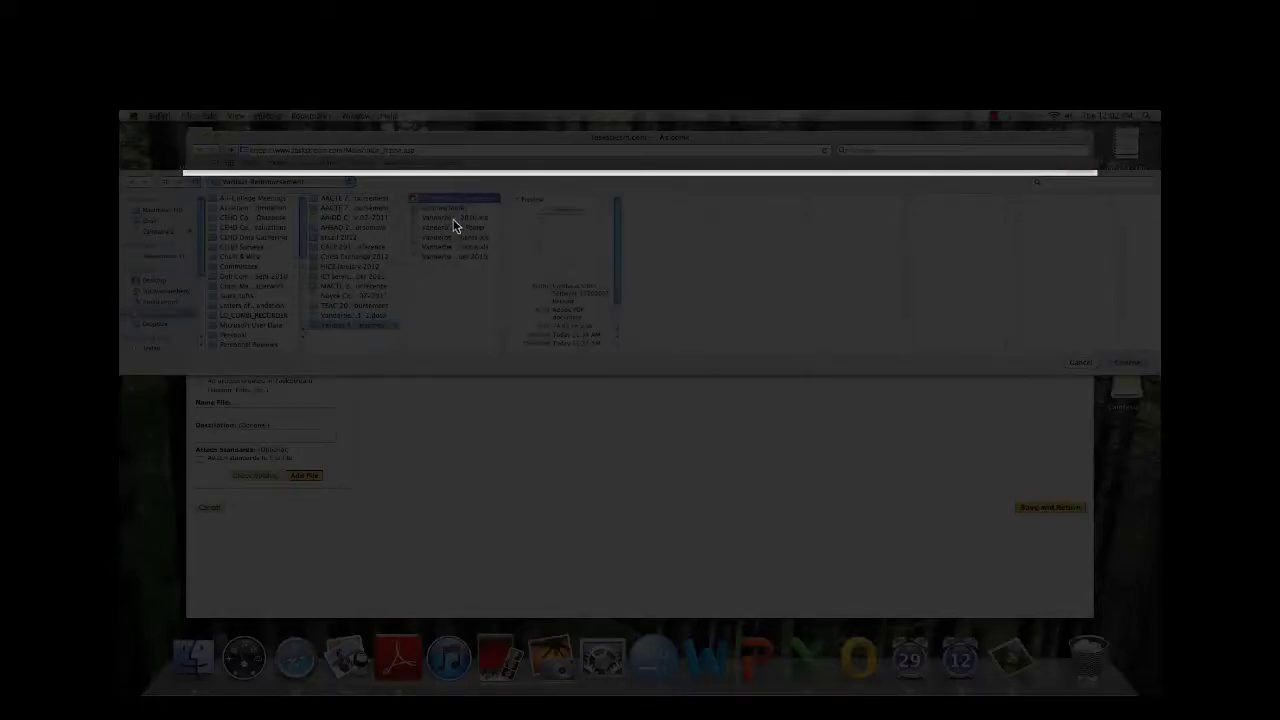
click(1127, 365)
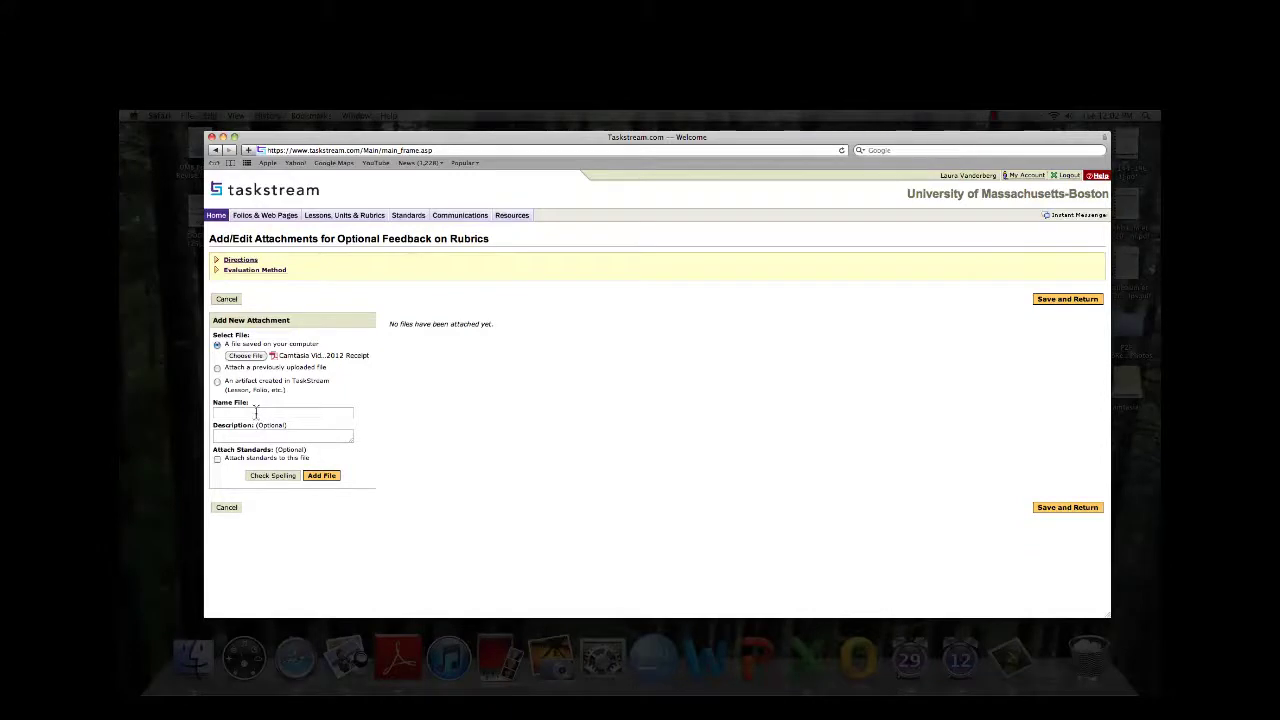
click(256, 412)
click(249, 435)
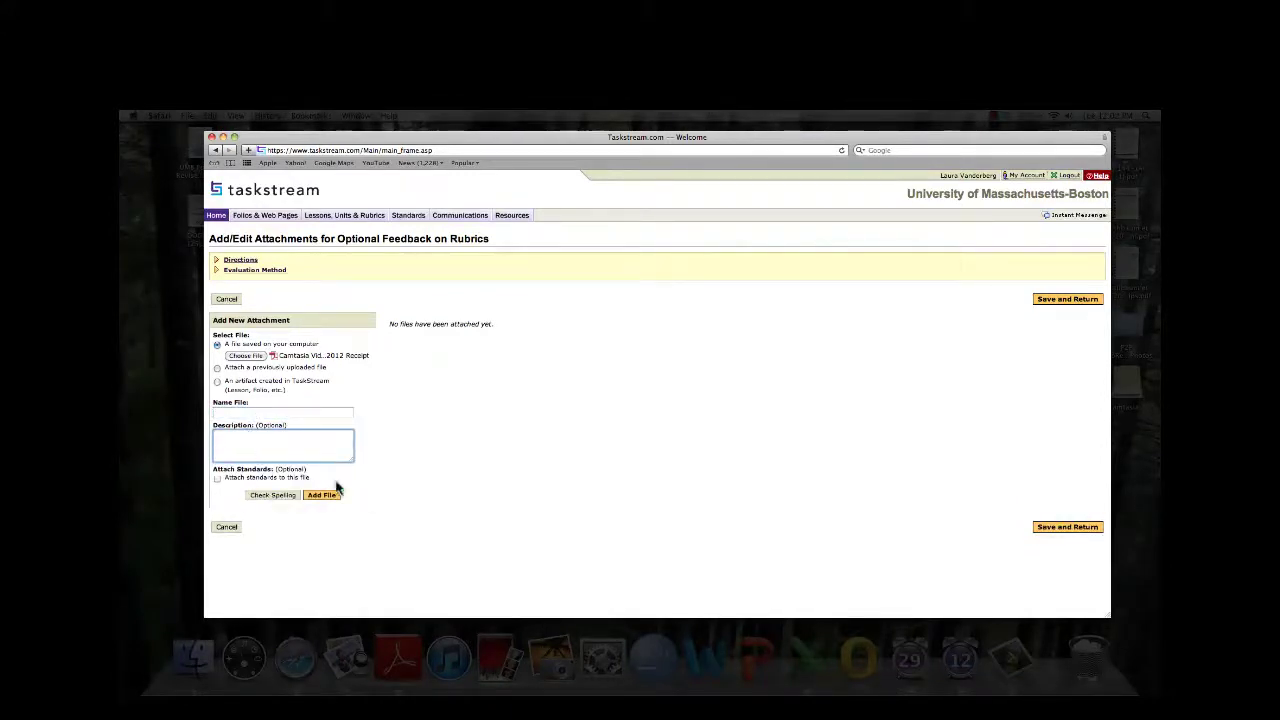
click(323, 496)
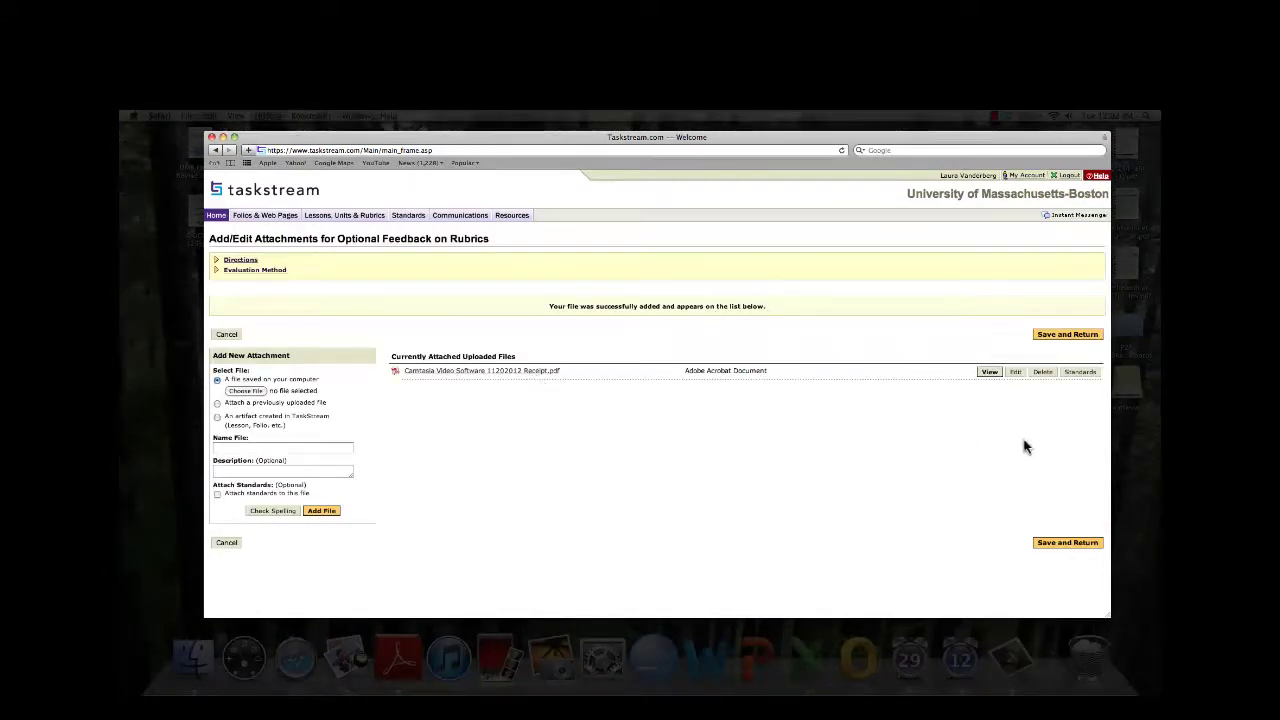
click(1066, 546)
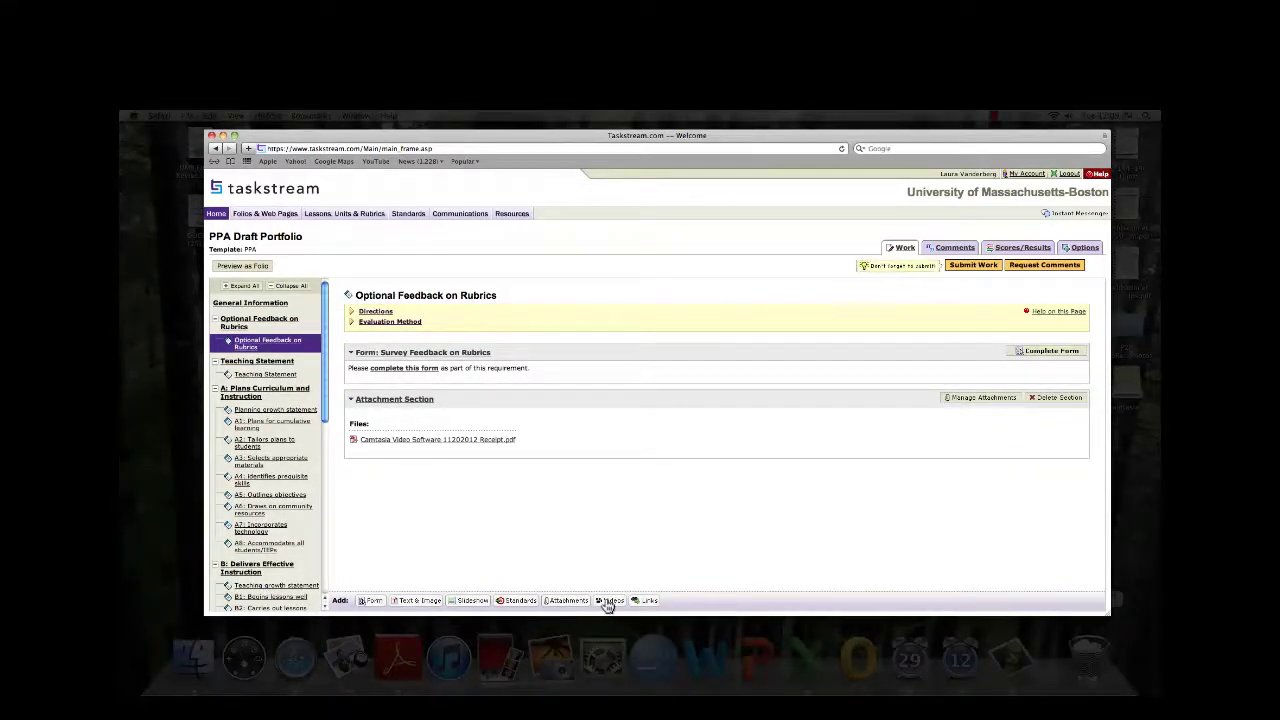
Upload TaskStream Video.m4v as a Video Section below the receipt and save it
click(607, 603)
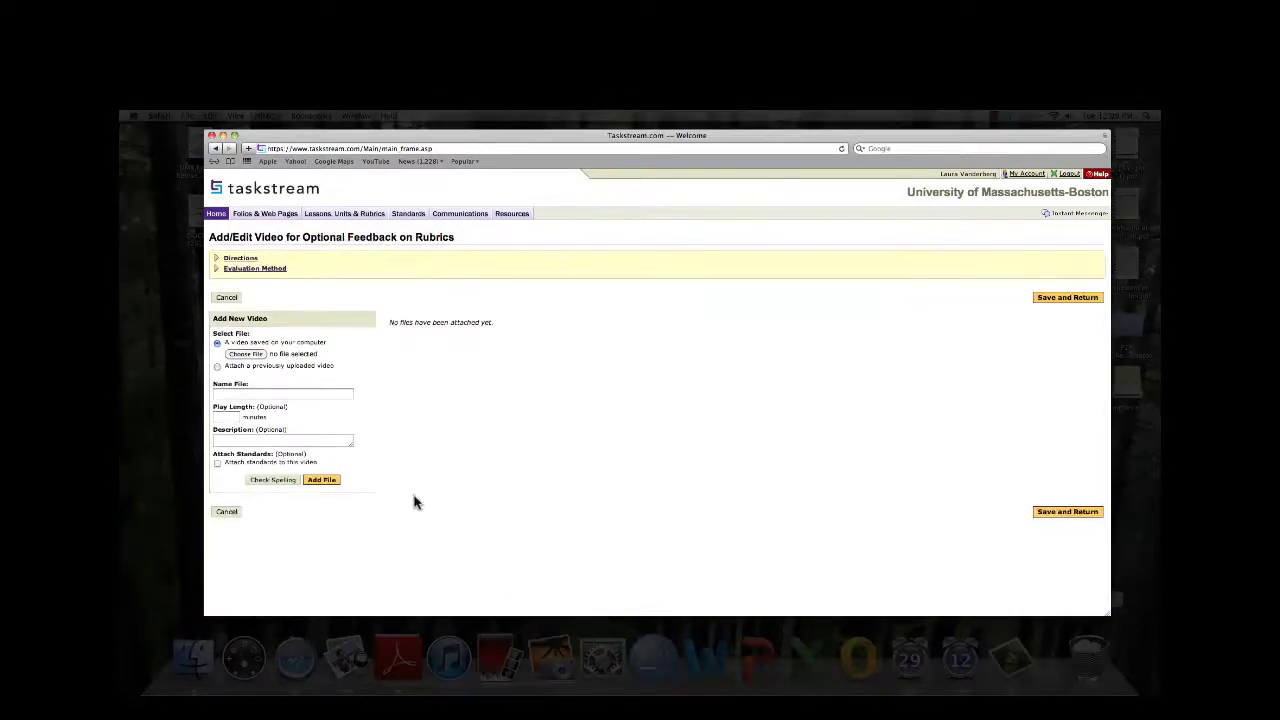
click(246, 354)
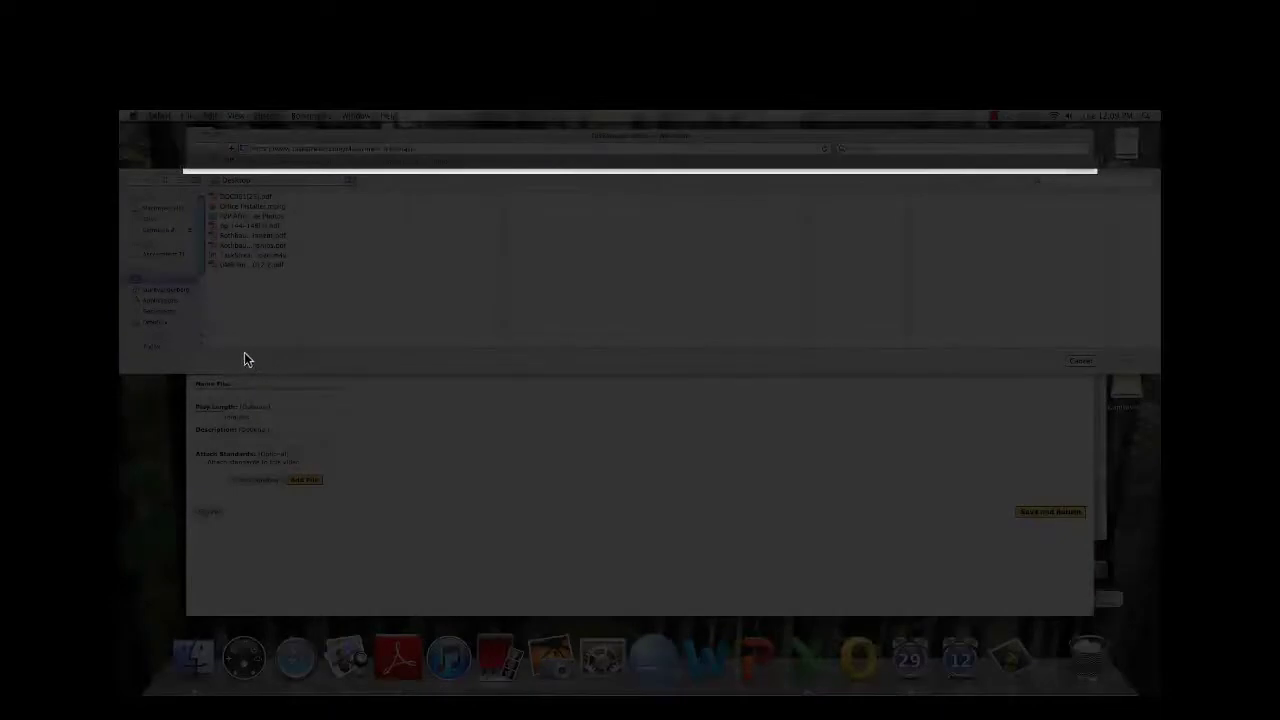
click(261, 255)
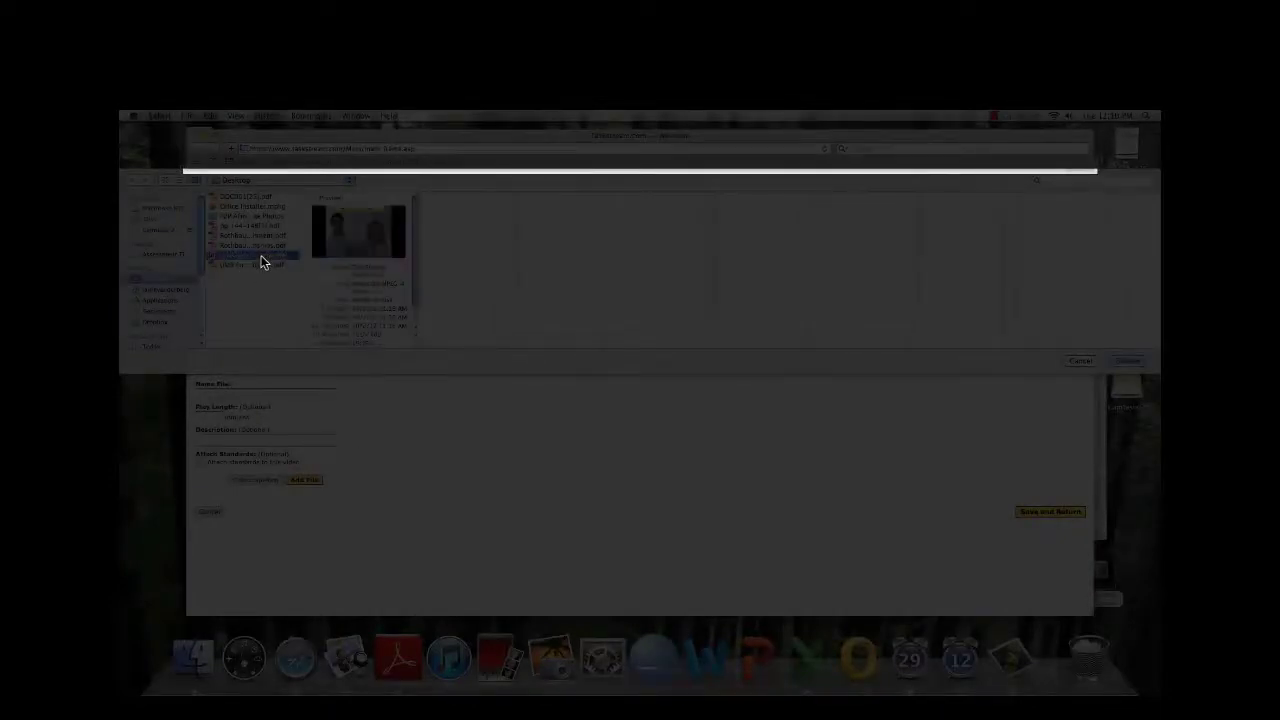
click(1127, 361)
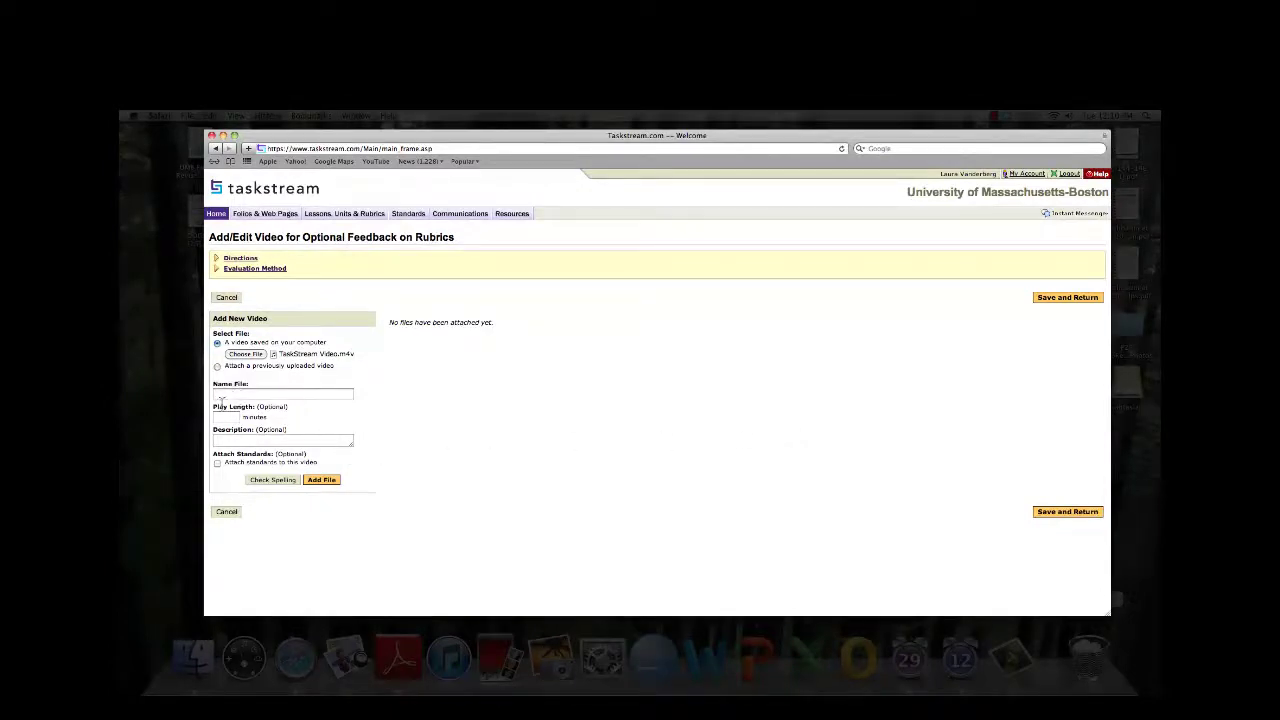
click(321, 481)
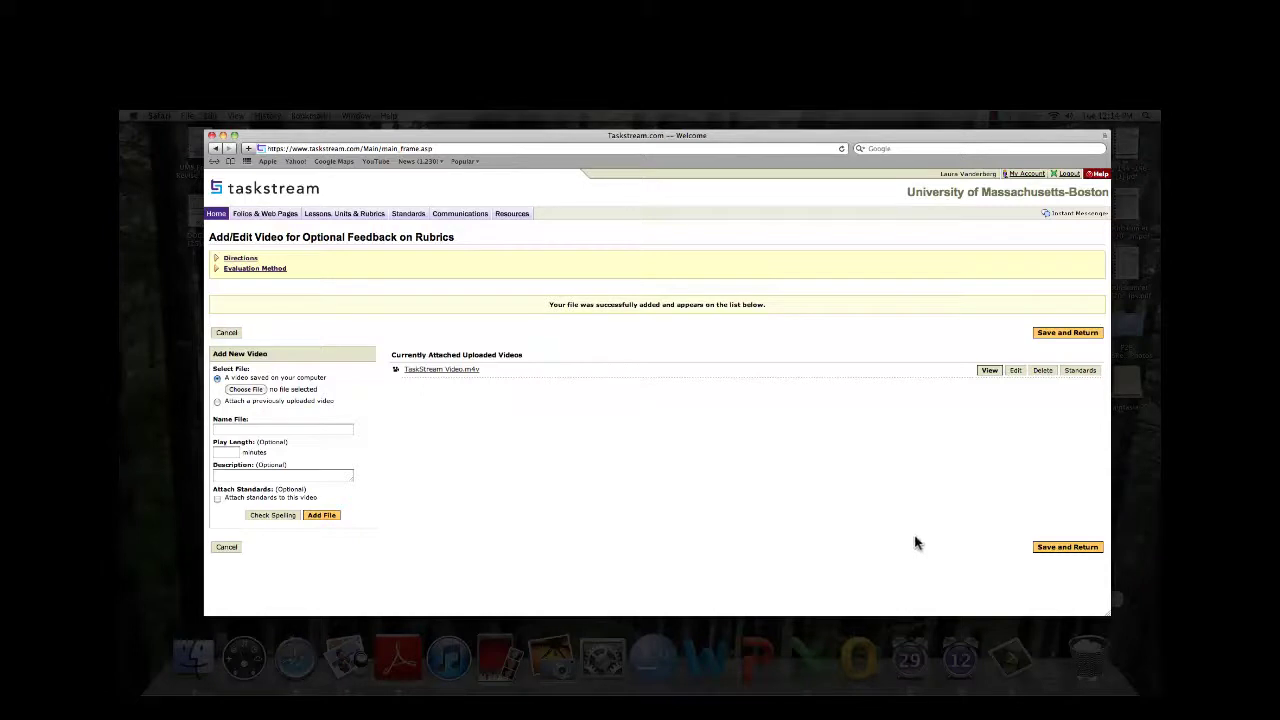
click(1067, 548)
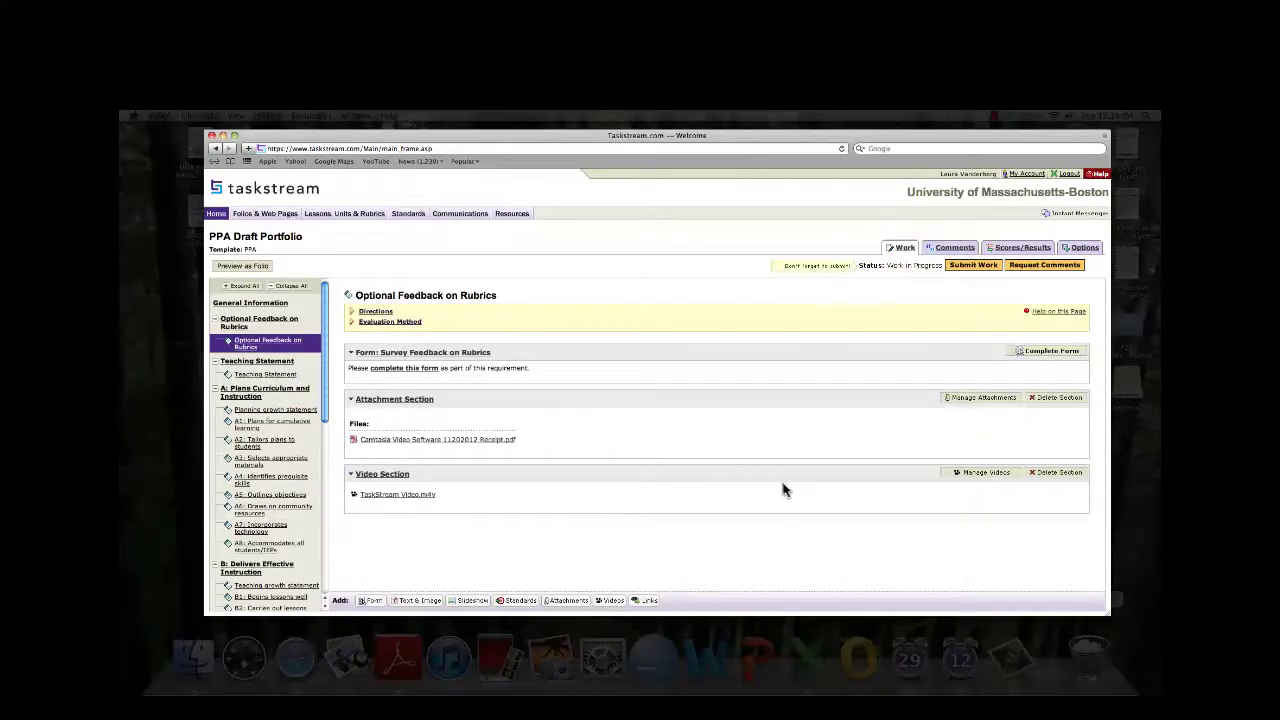
click(645, 601)
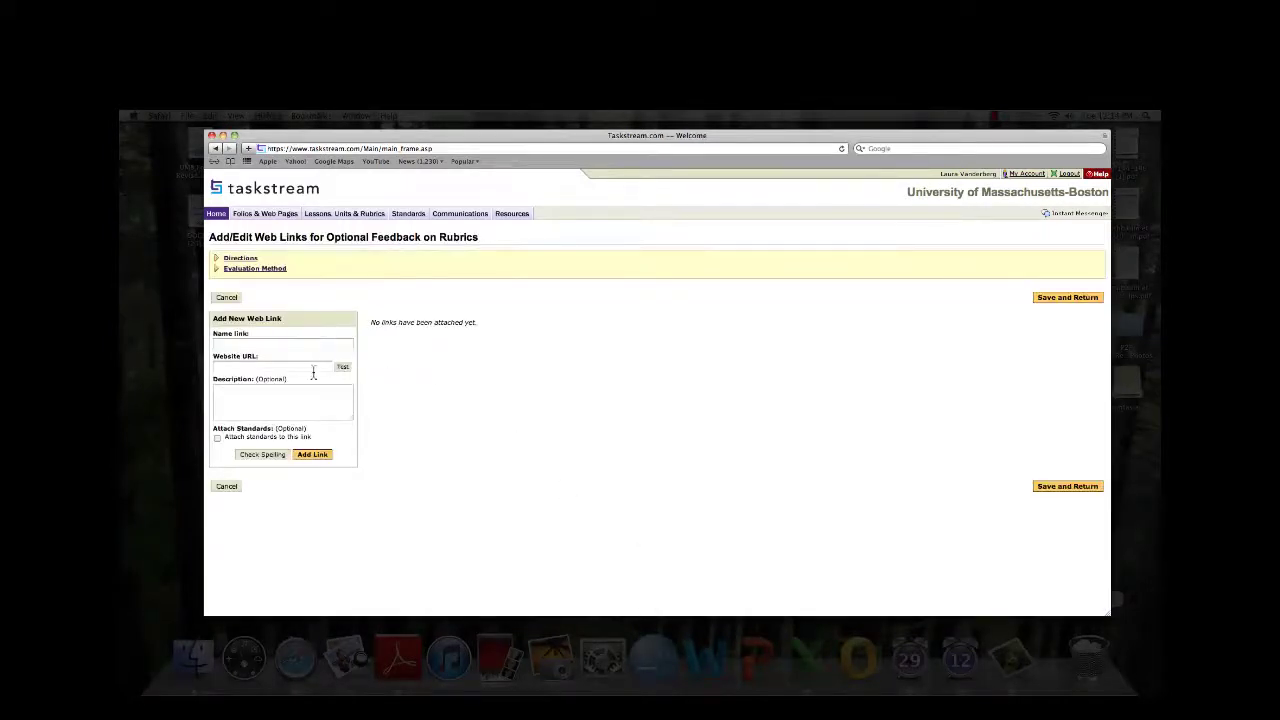
click(260, 344)
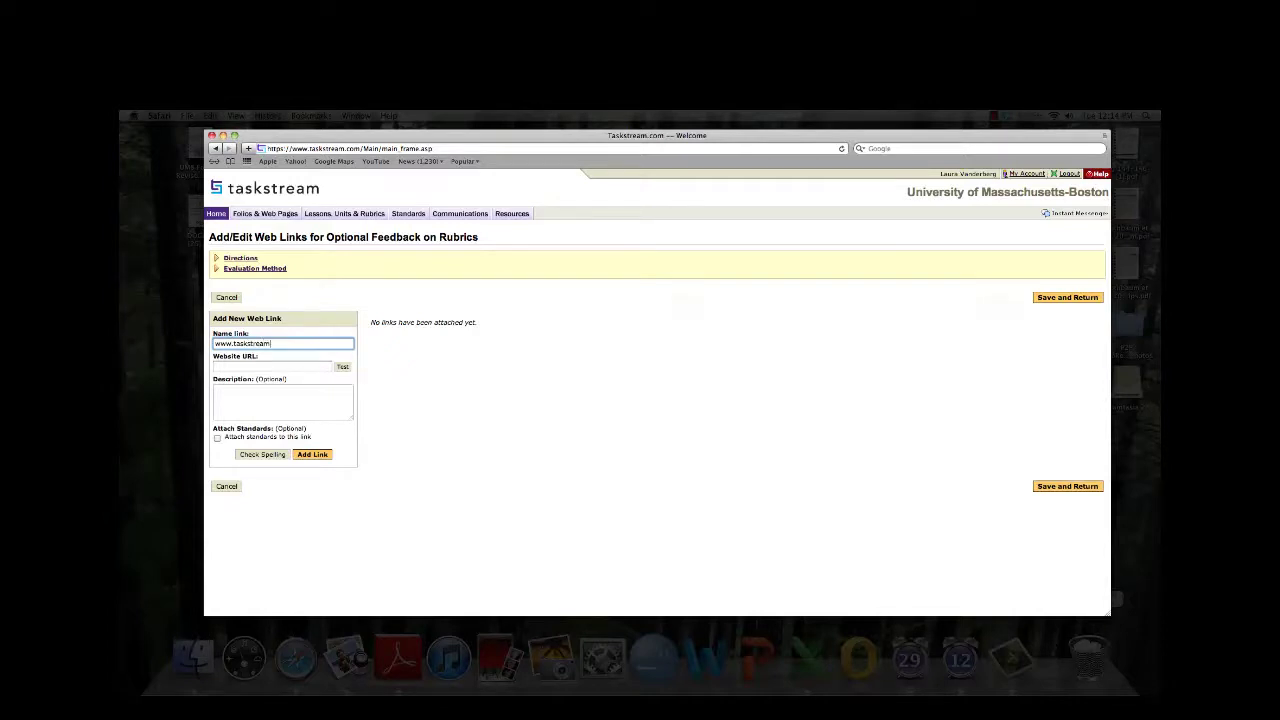
click(256, 368)
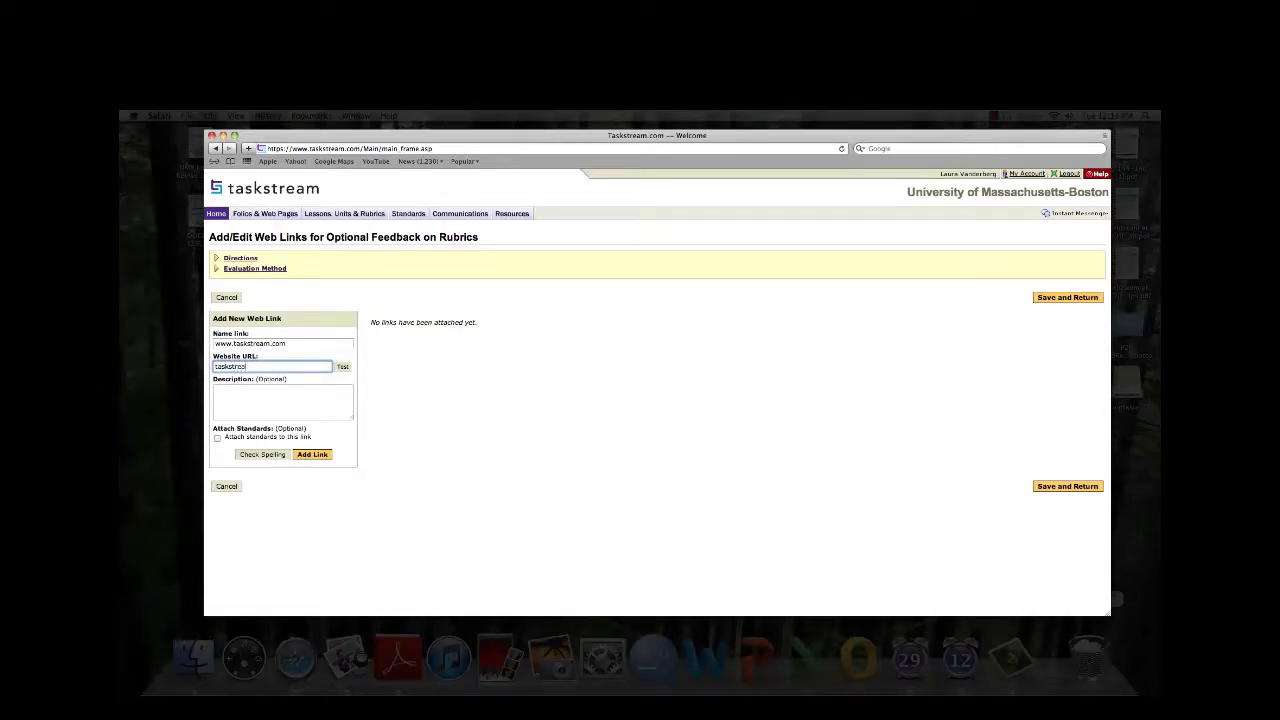
click(269, 411)
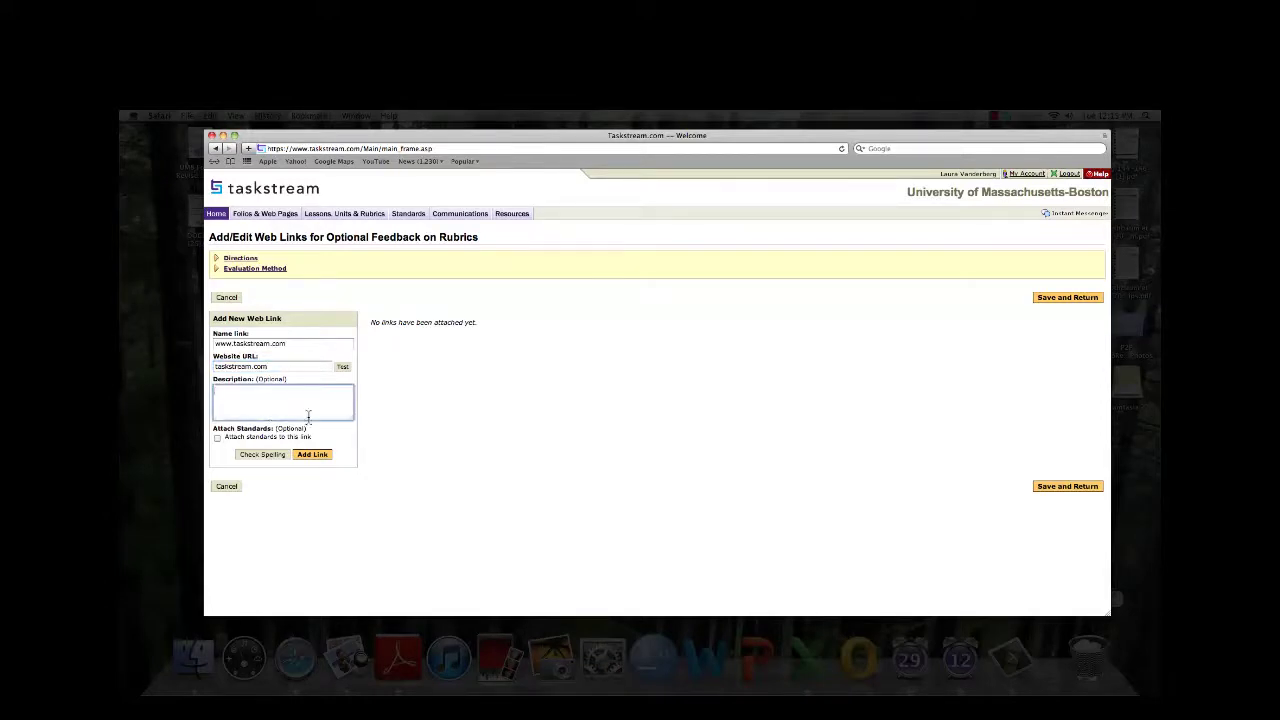
click(316, 456)
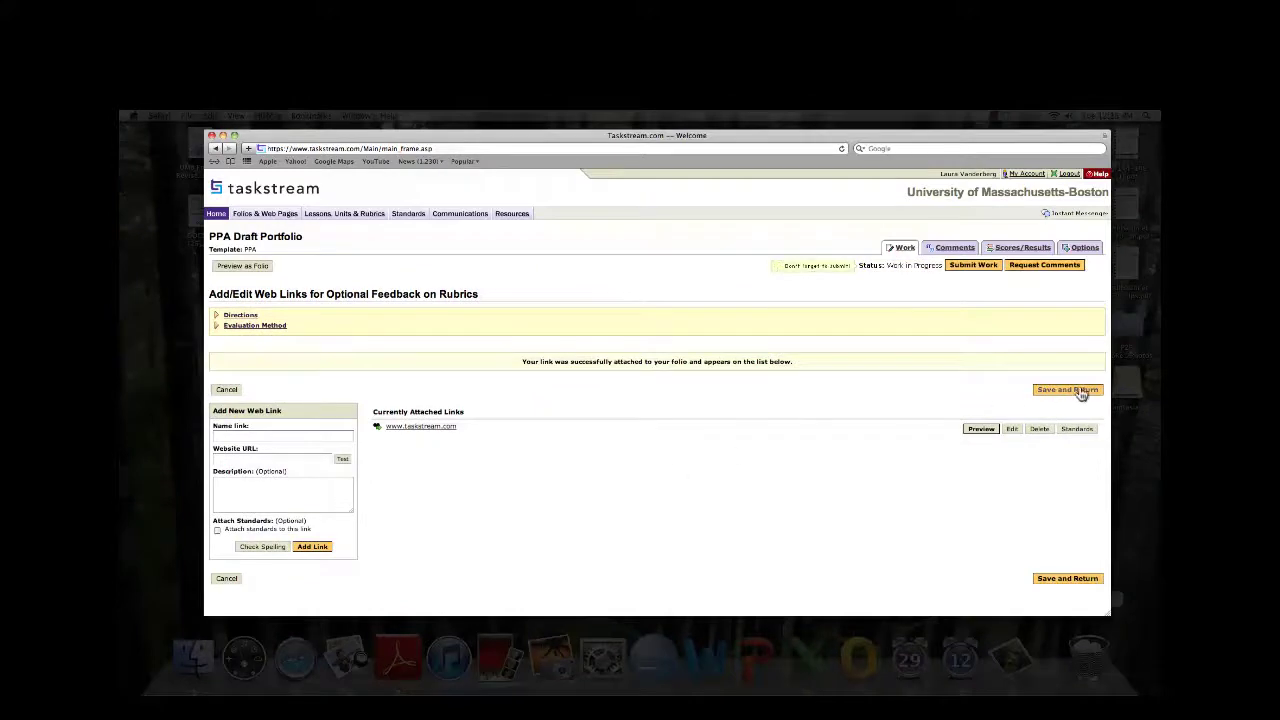
click(1084, 392)
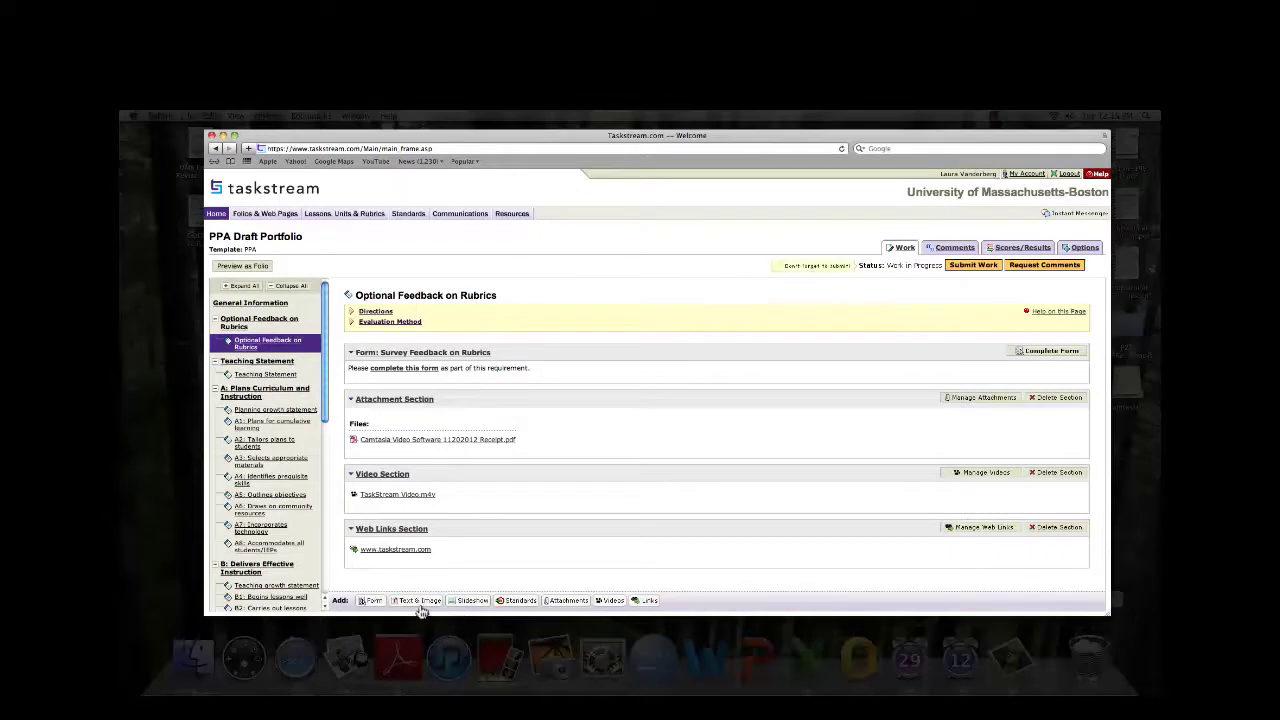
Add a Text & Image section reading 'this is a test', save it, and reload the page to check it
click(420, 603)
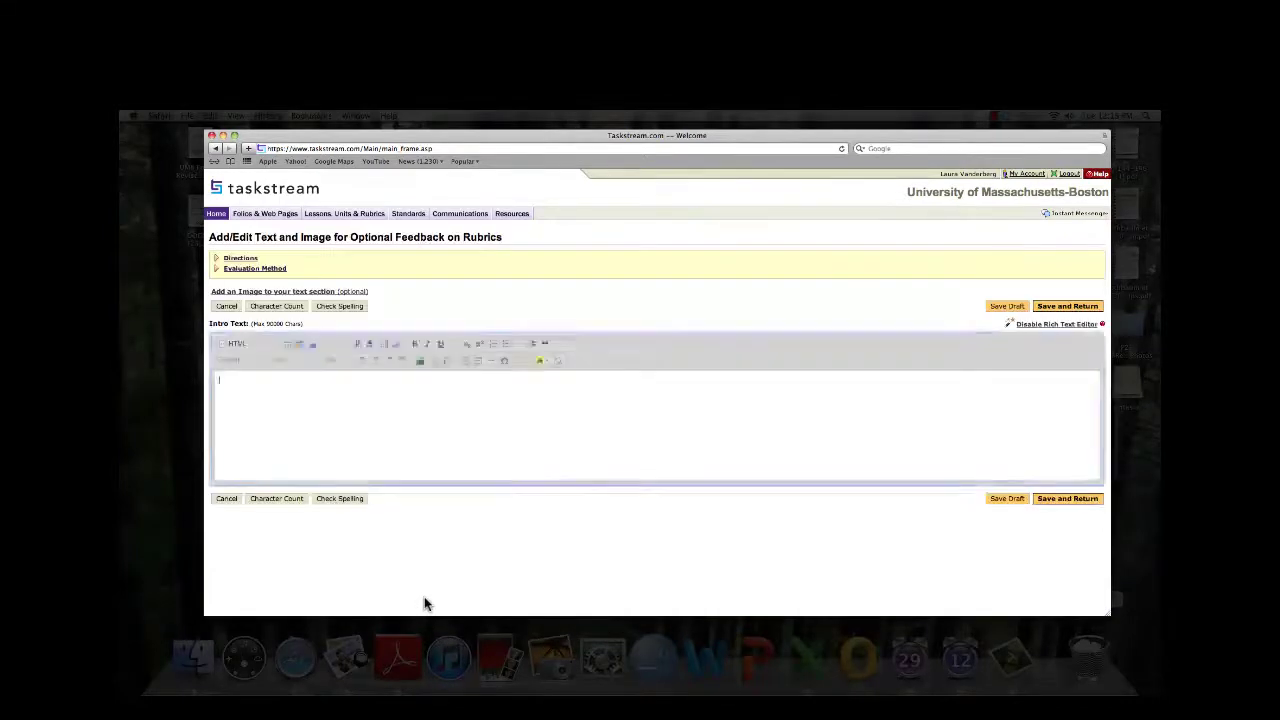
click(470, 398)
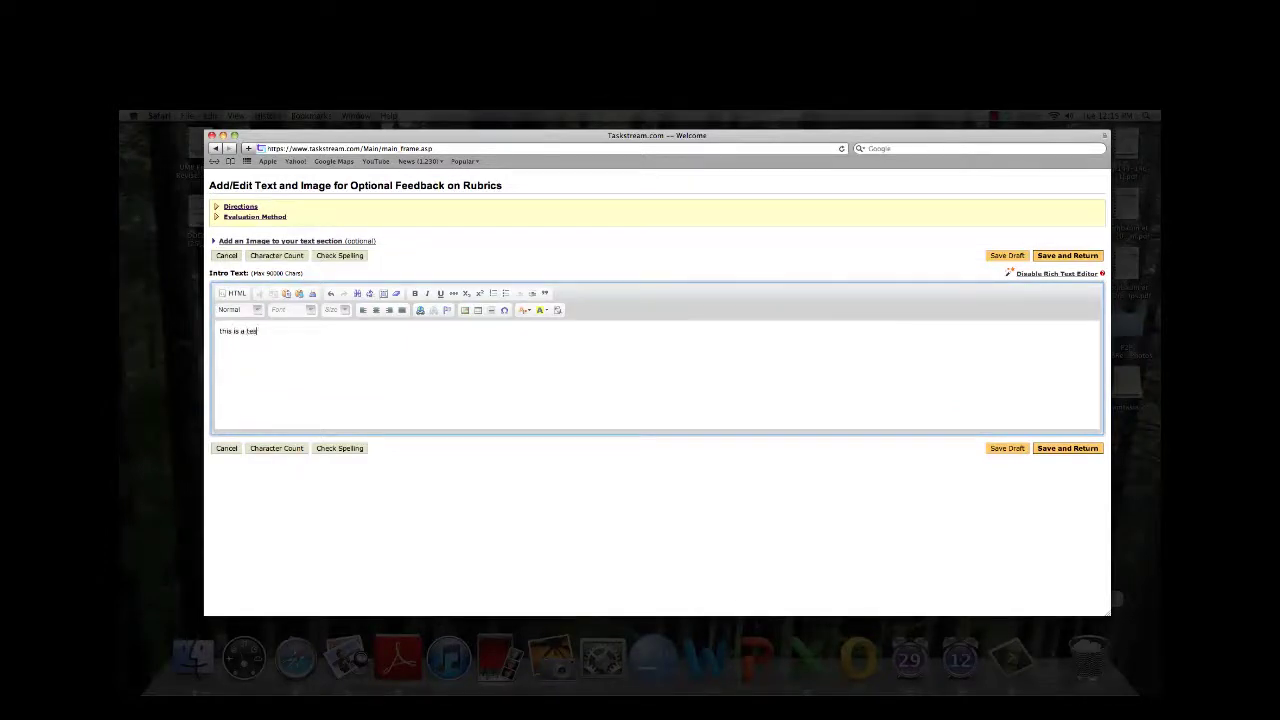
click(1053, 452)
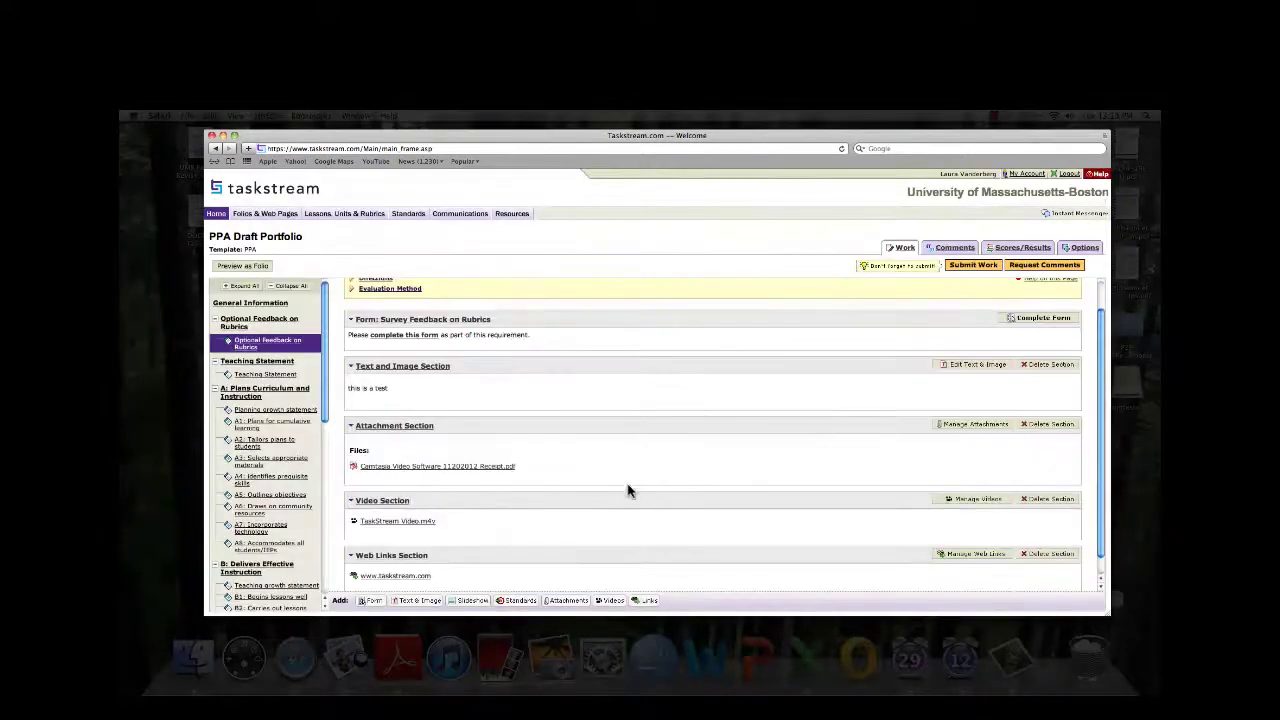
scroll(628, 490, down, 1)
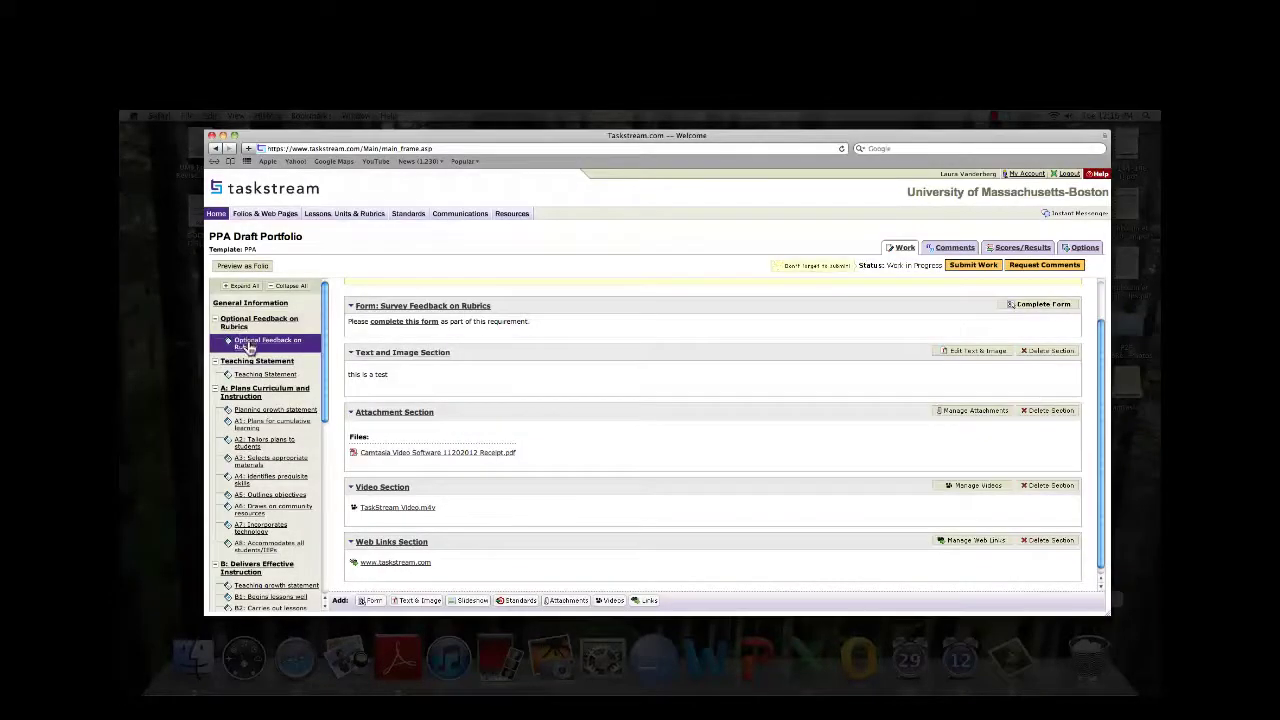
click(250, 348)
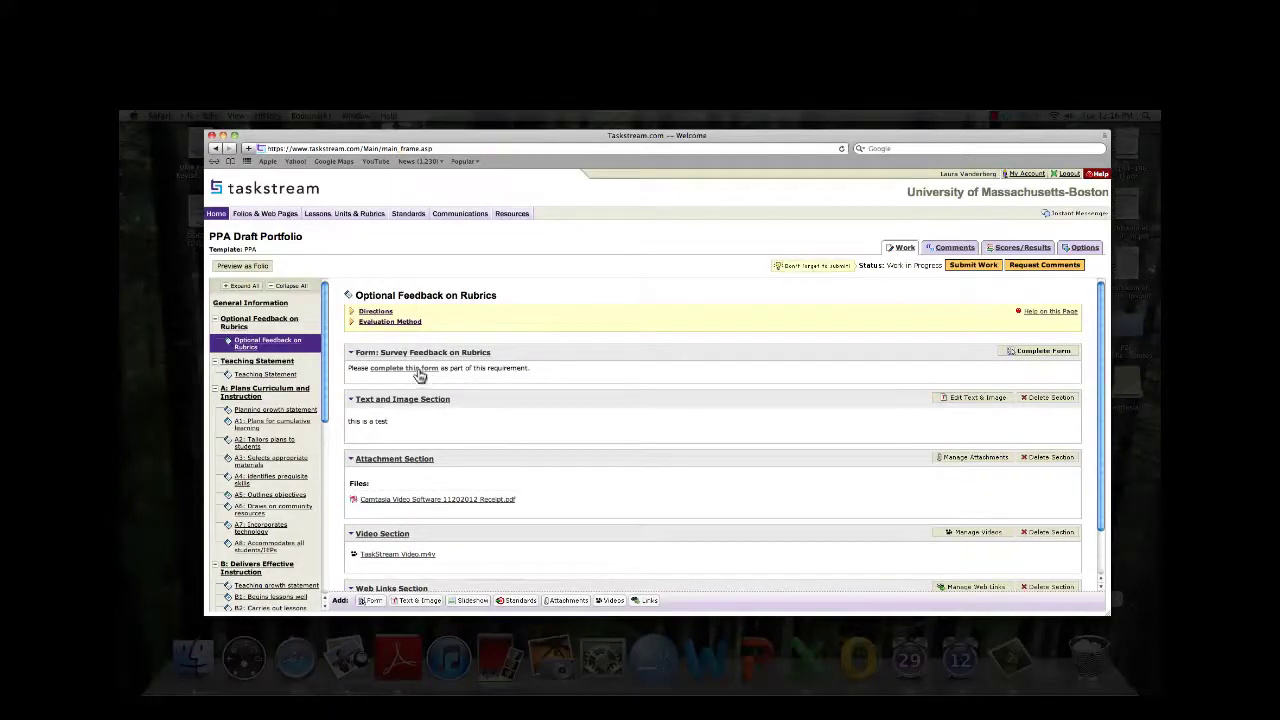
scroll(420, 375, down, 1)
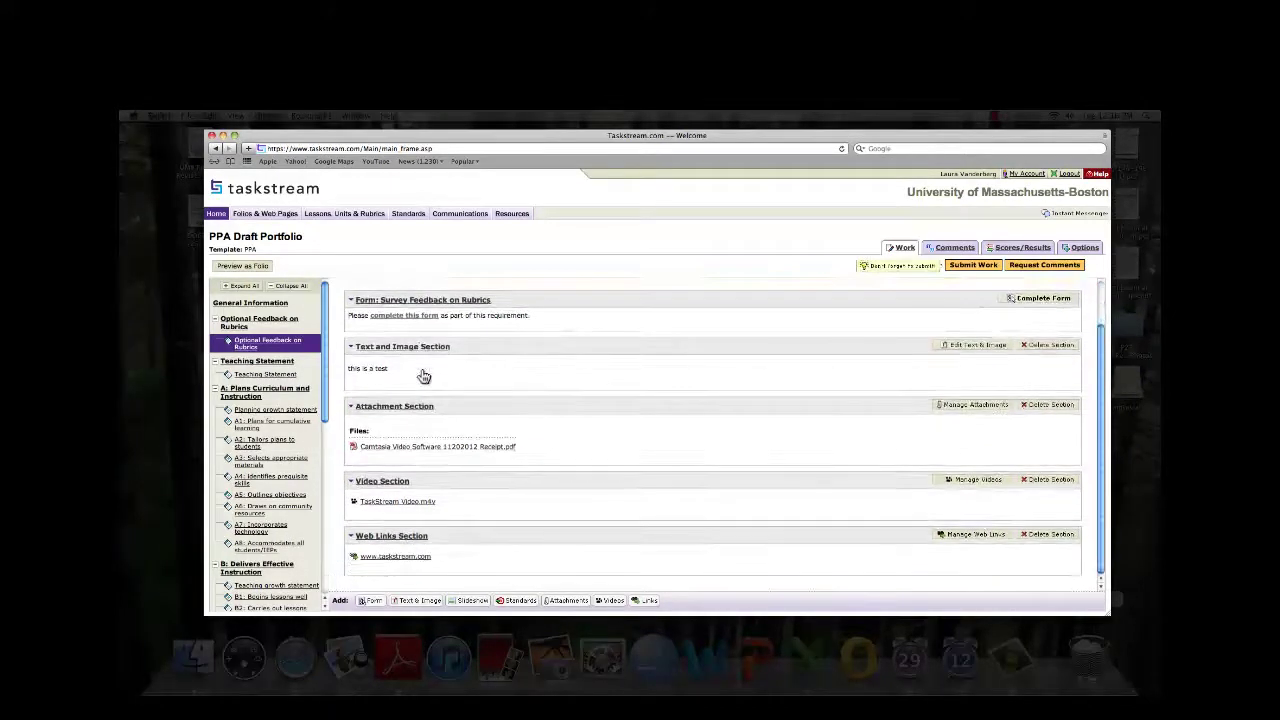
scroll(423, 375, up, 1)
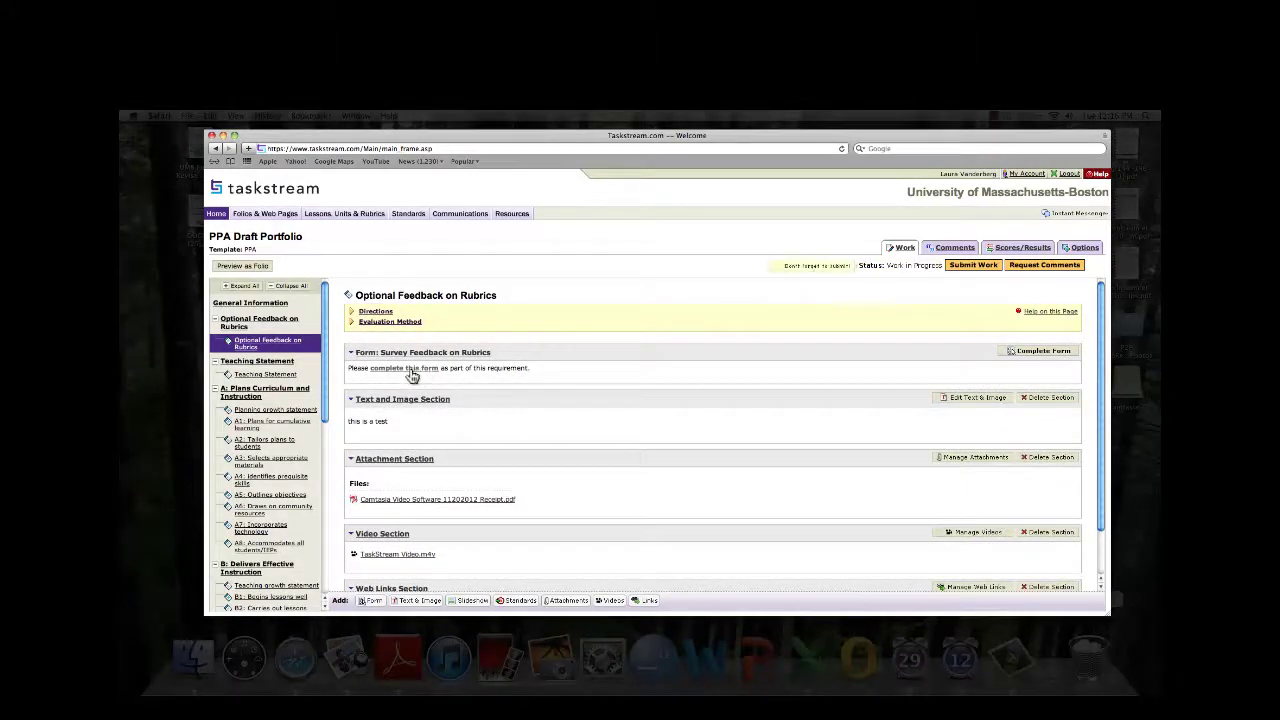
Open the Survey Feedback on Rubrics form, try Check Spelling, then cancel without filling it in
click(411, 372)
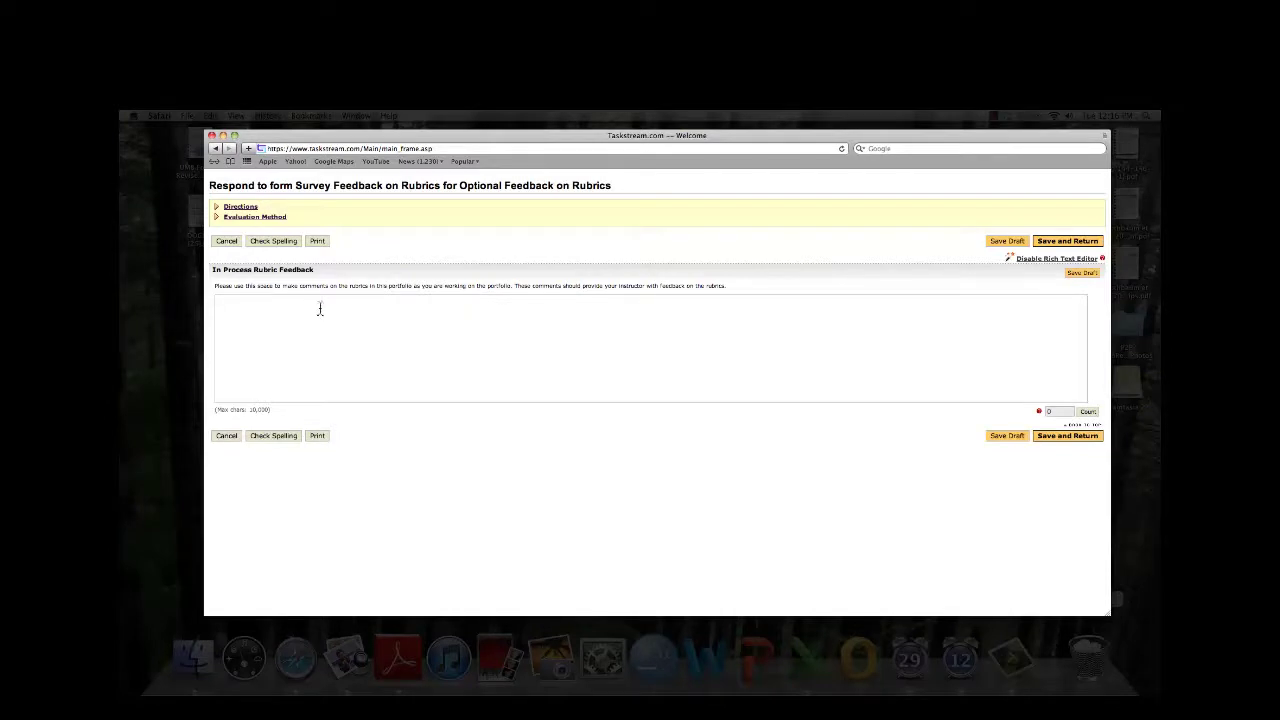
click(277, 246)
click(227, 242)
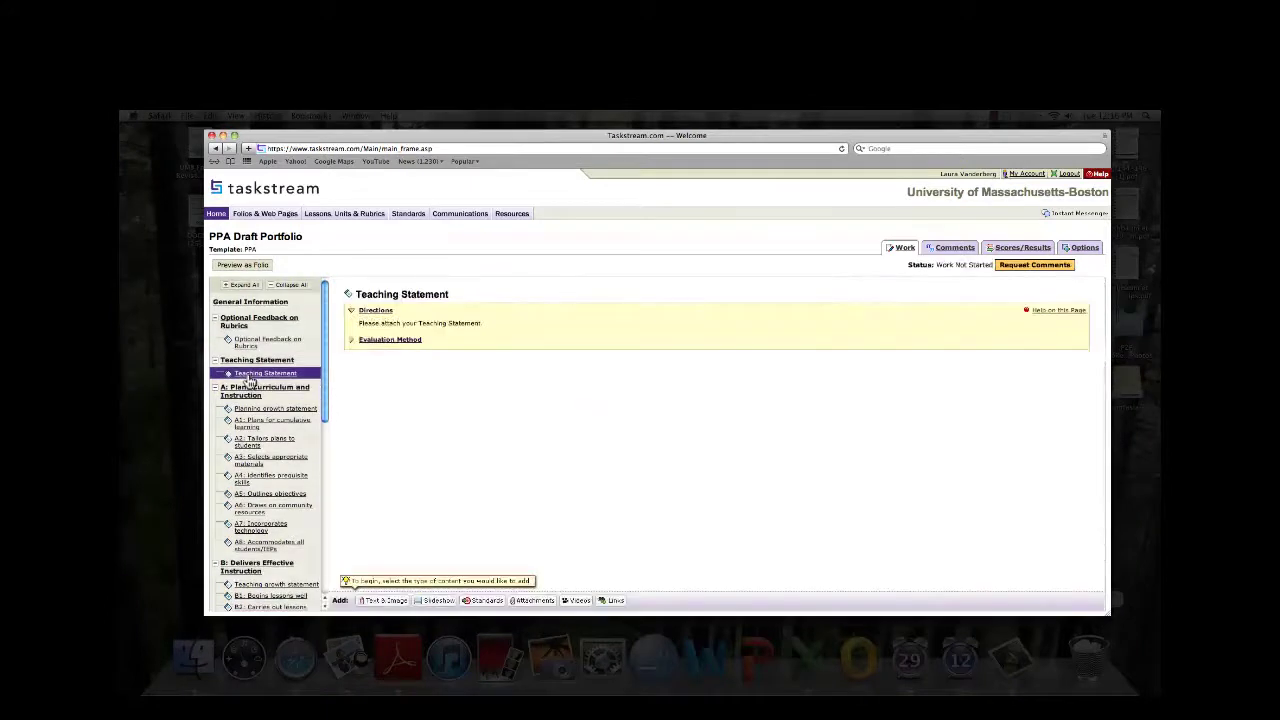
Expand Teaching Statement's Evaluation Method and review its Exemplary 3.00 to No Evidence 0.00 rubric, then close it
click(376, 340)
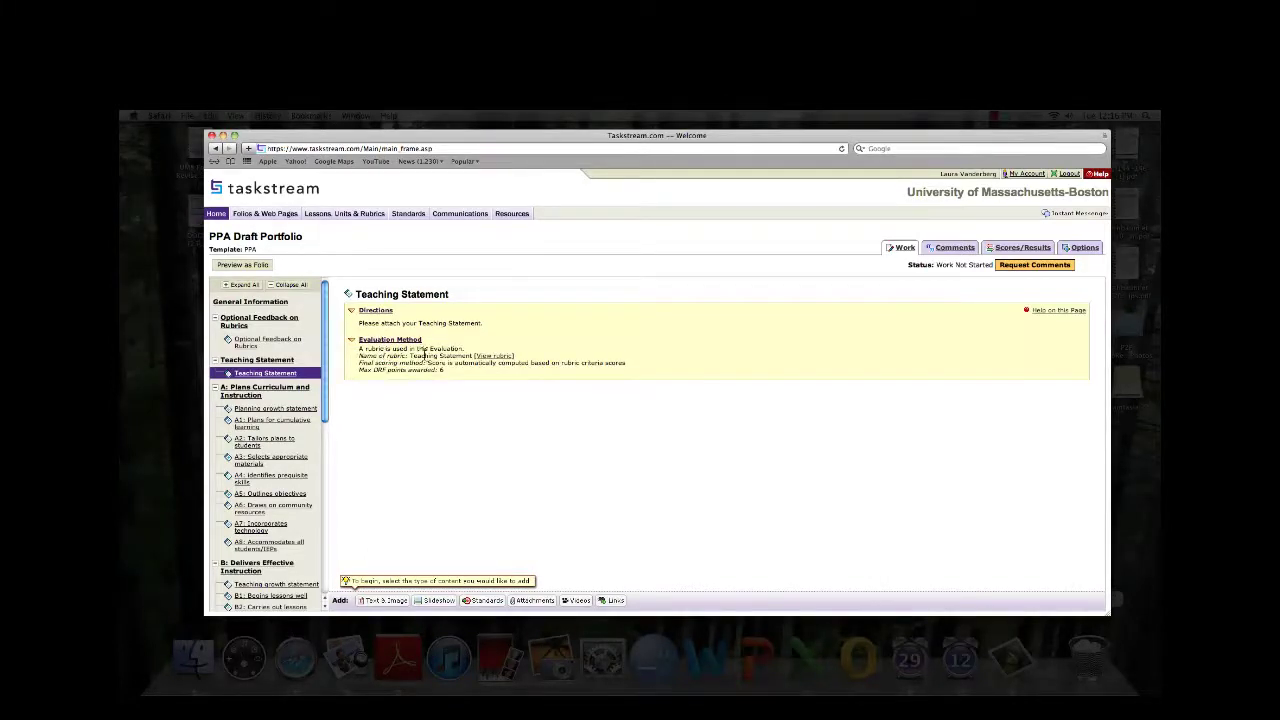
click(493, 358)
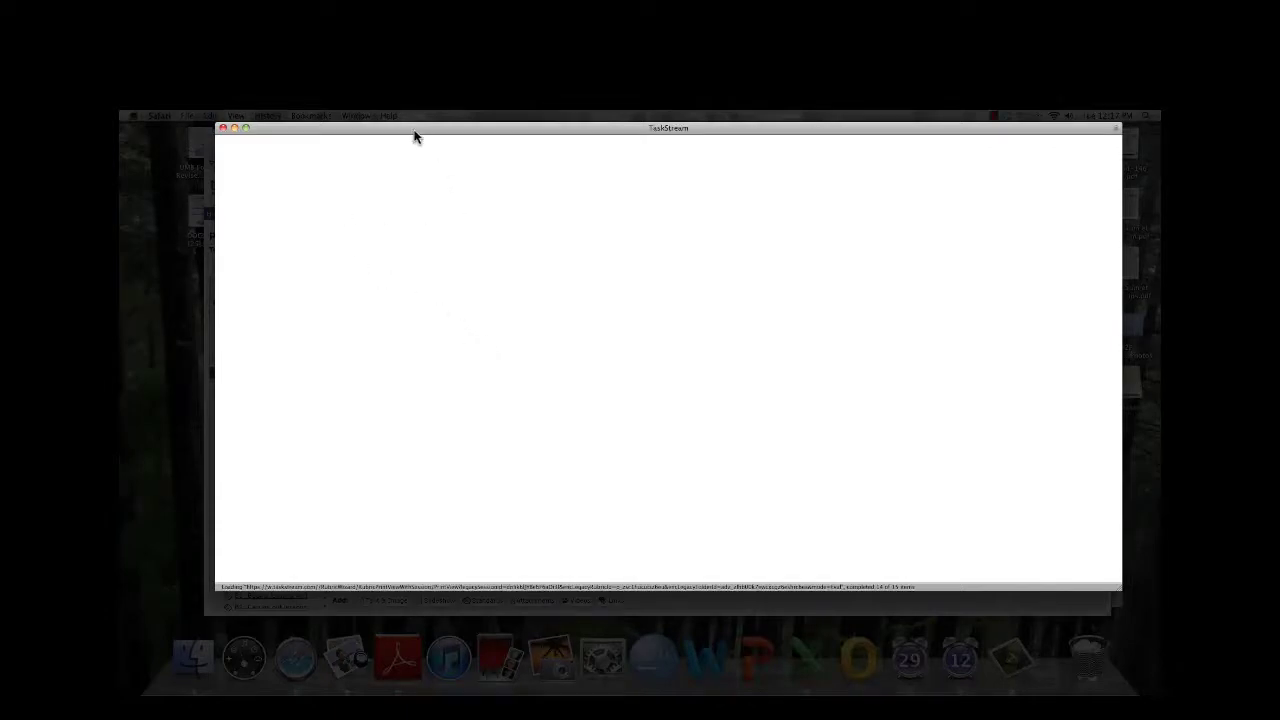
drag(414, 131, 411, 160)
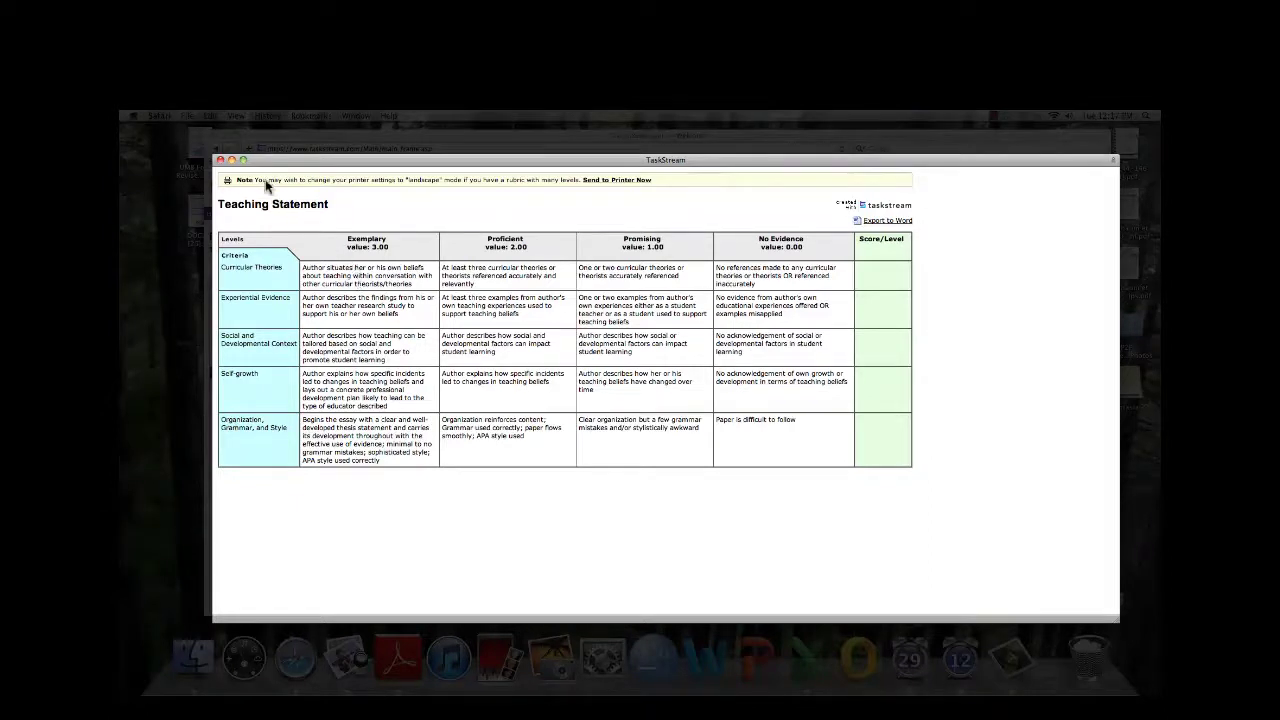
click(221, 160)
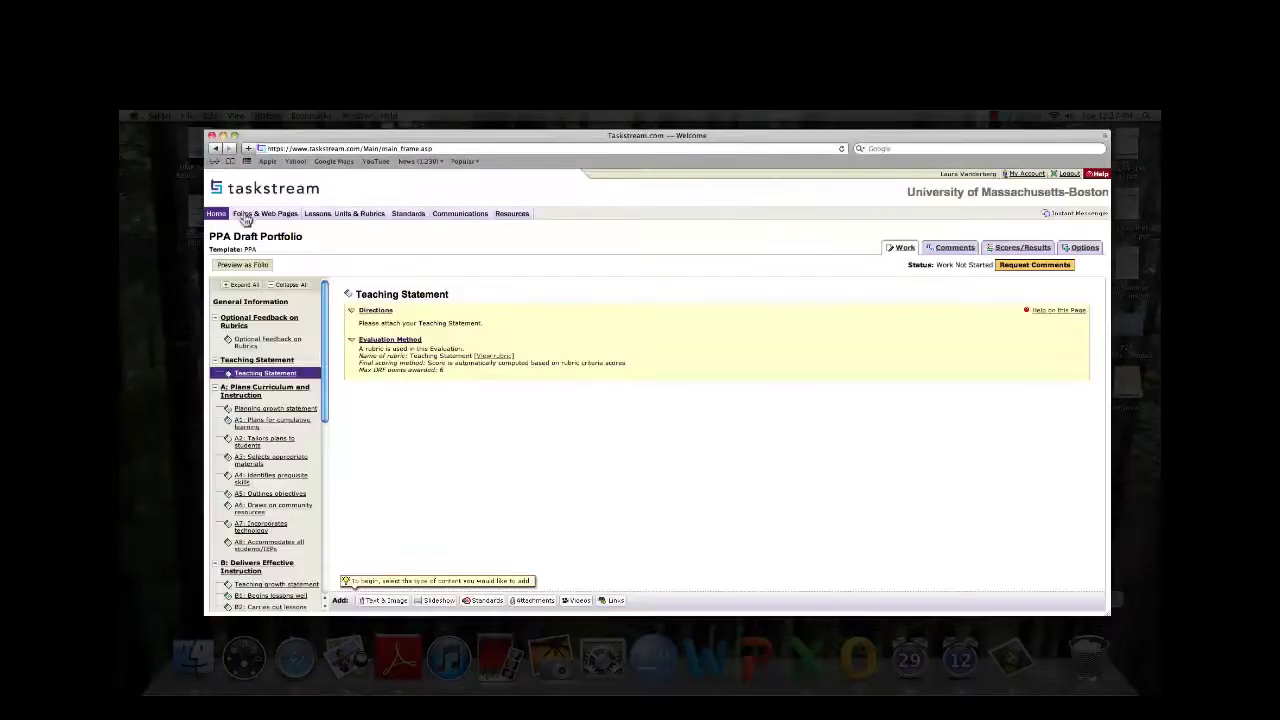
Open Planning growth statement and review its five-criterion rubric, Self-growth through Organization, Grammar, and Style
click(284, 409)
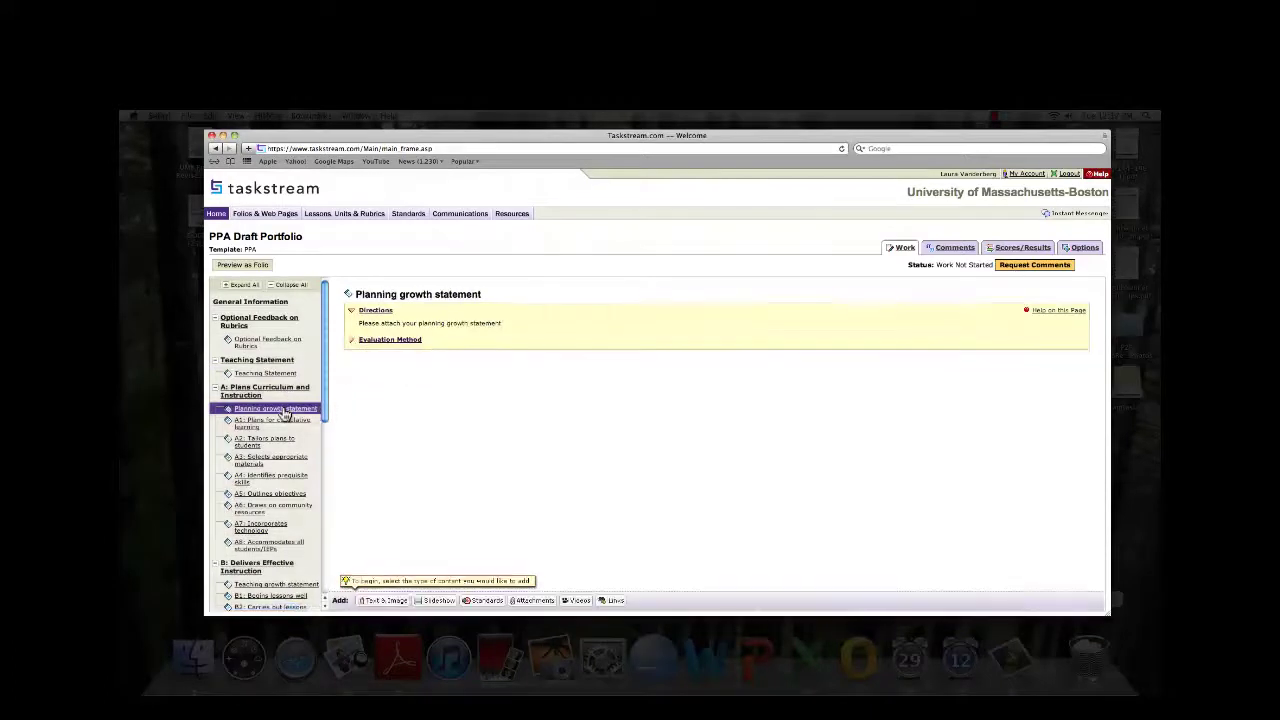
click(380, 340)
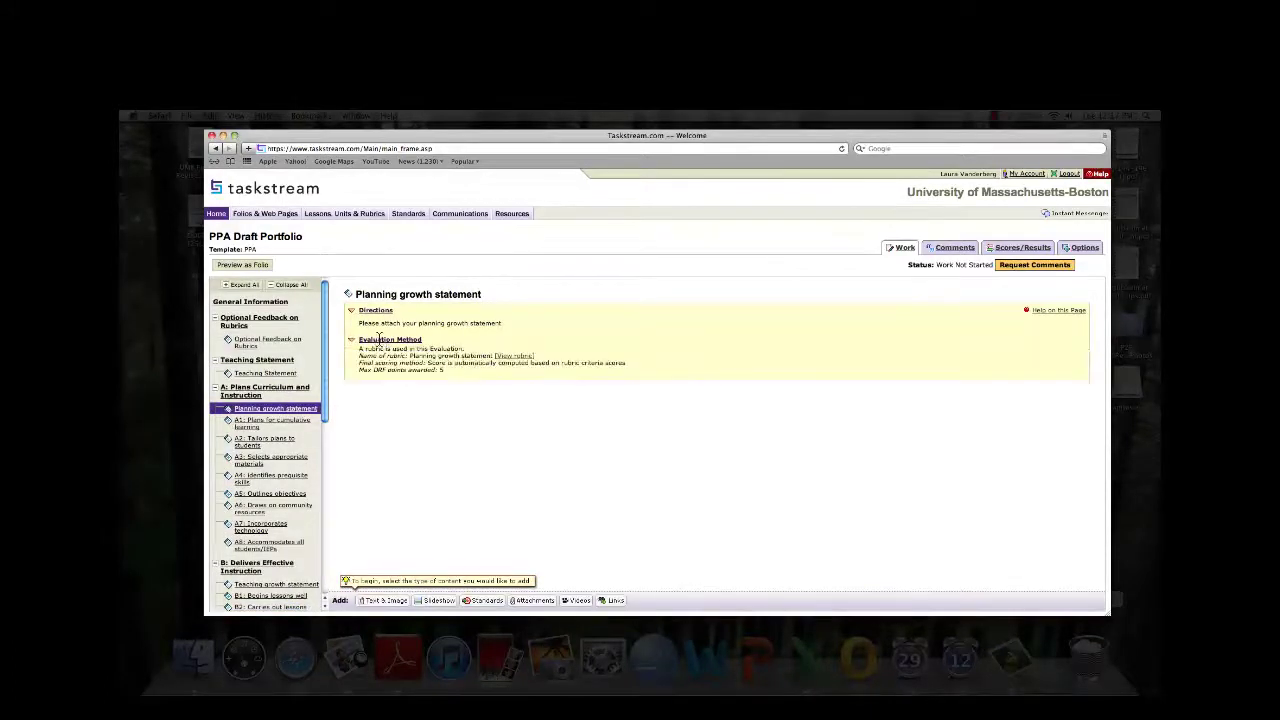
click(510, 357)
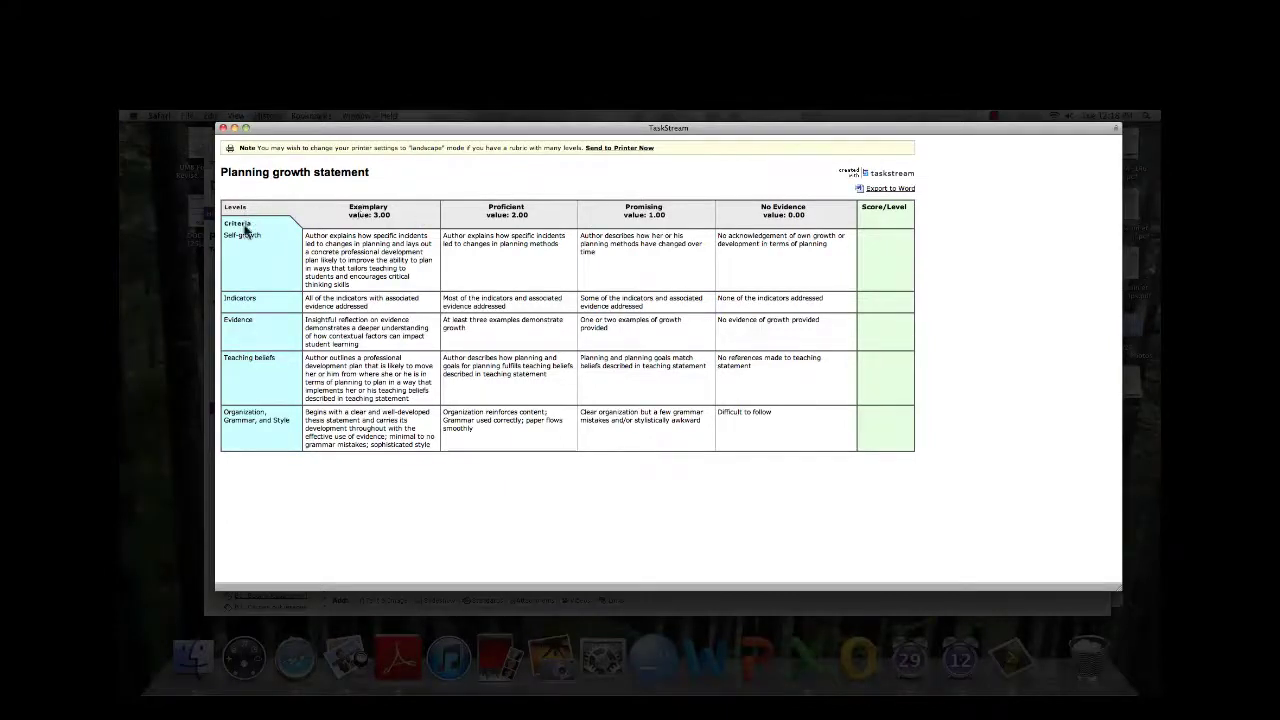
click(223, 129)
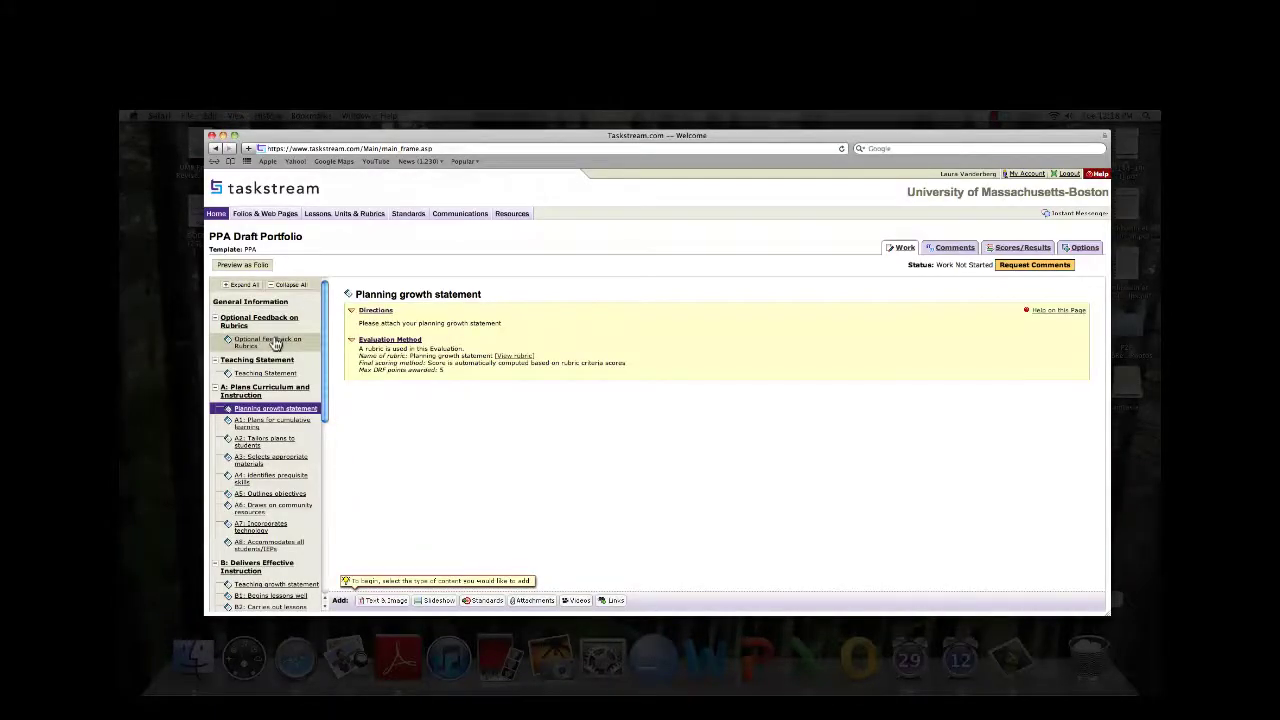
Return to Optional Feedback on Rubrics and bring up its empty Survey Feedback on Rubrics response form
click(275, 342)
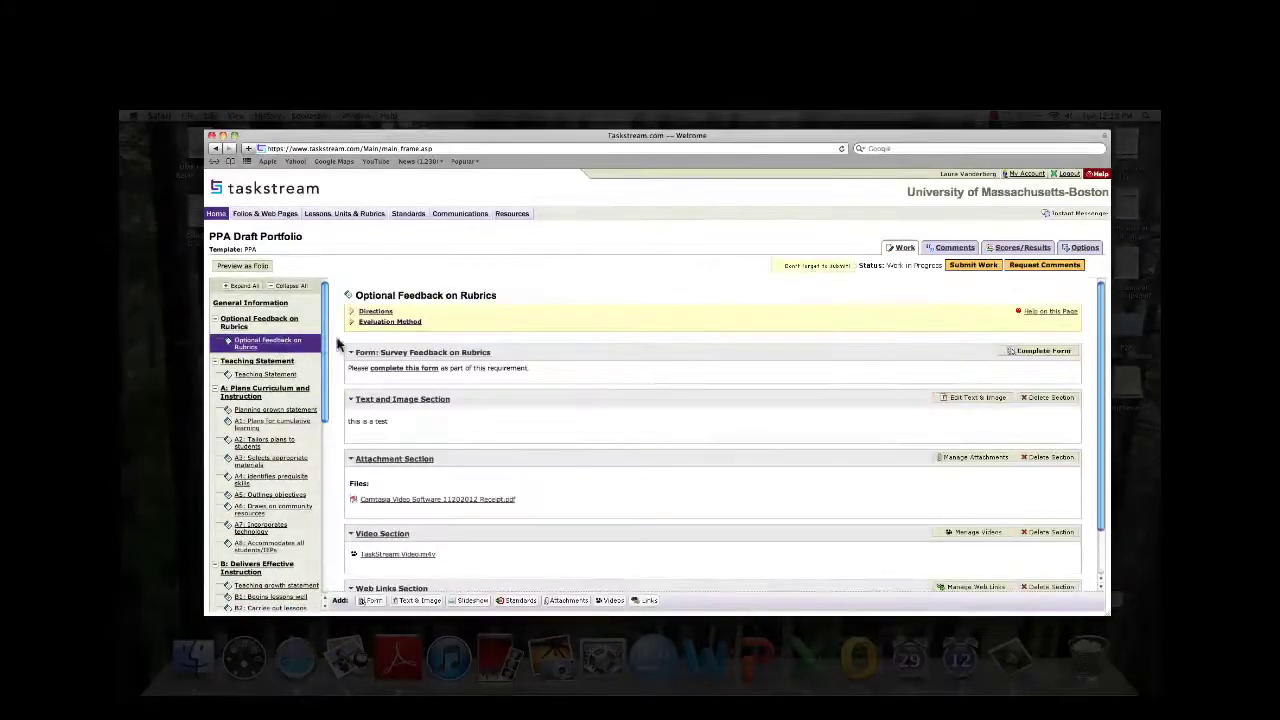
click(397, 369)
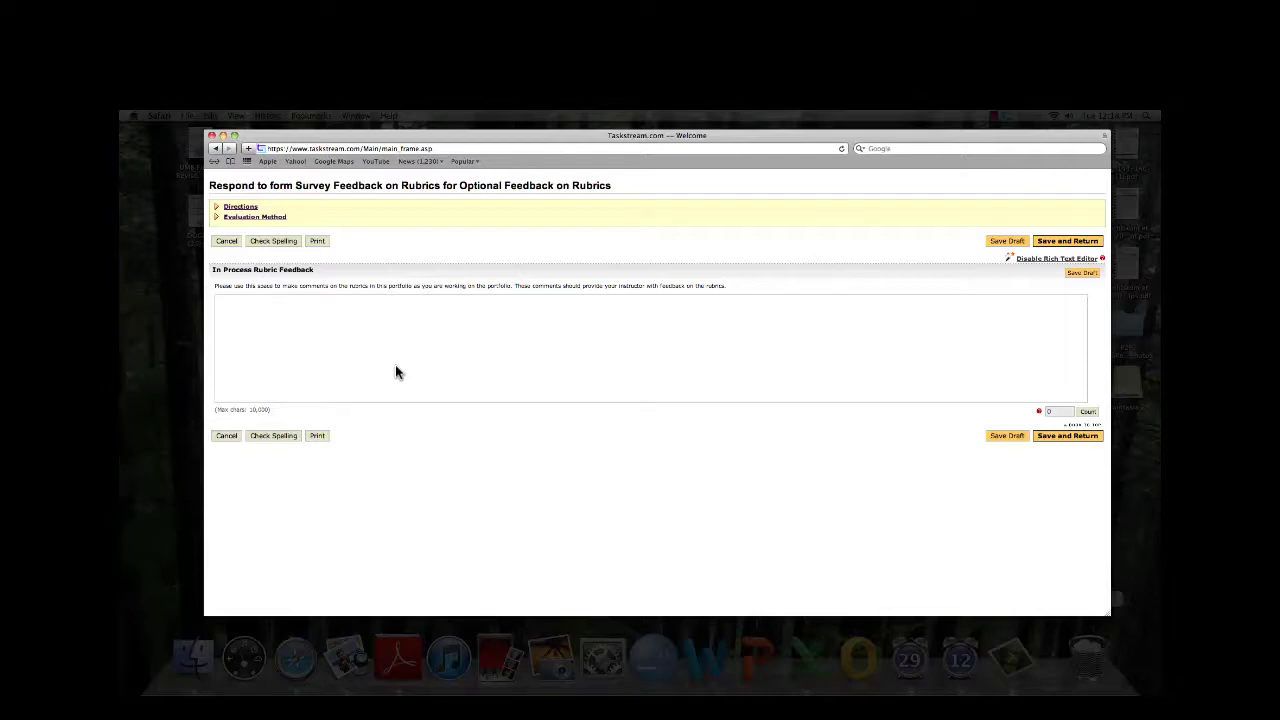
Write feedback that the rubric dimensions and categories were clear but one item wasn't, then try saving
click(380, 322)
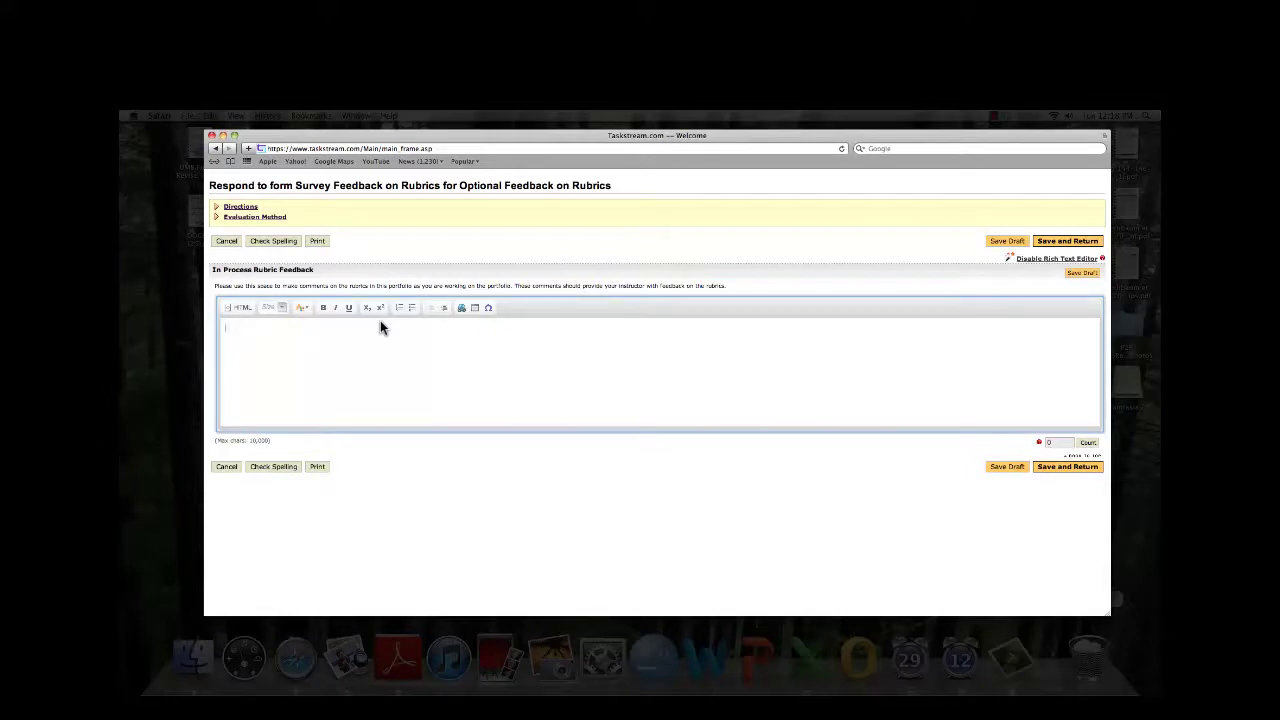
text(The i)
text(ubric dimension a)
text(s and categori)
text(es were clear)
text(. I did no)
text(t under)
text(stand this particul)
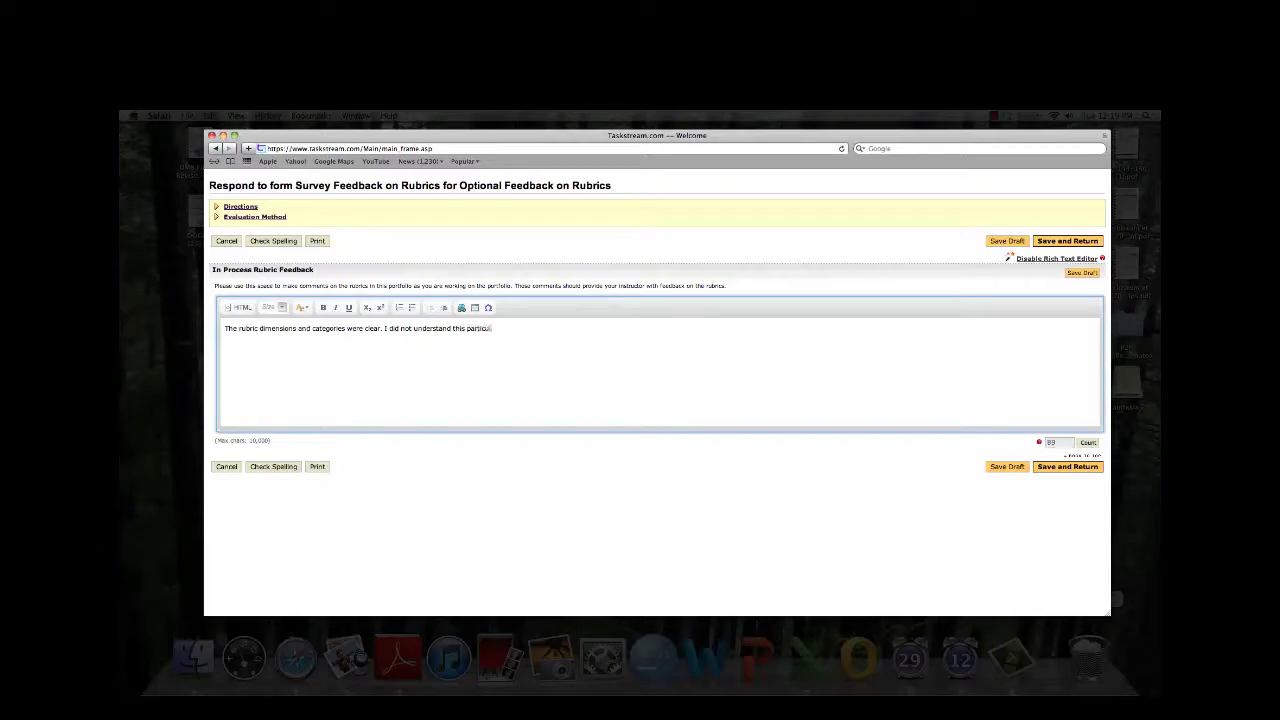
text(ar wording...)
click(1066, 244)
click(1063, 245)
click(700, 317)
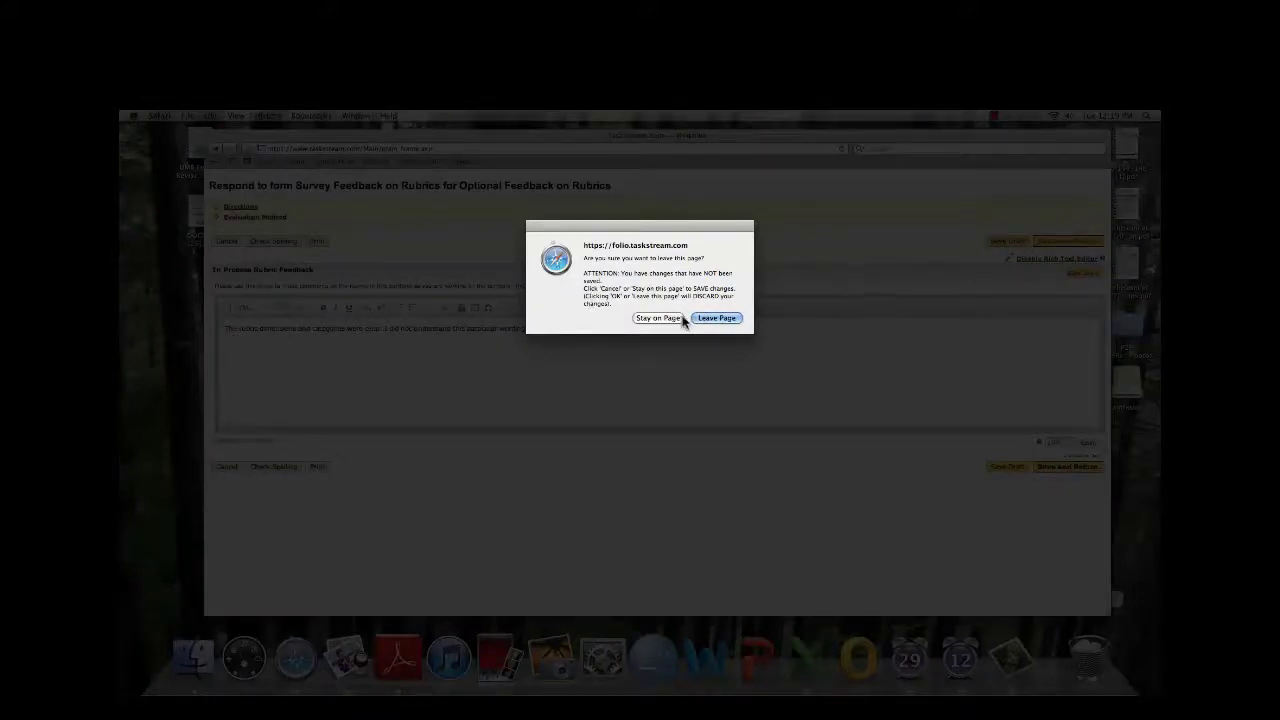
Leave the page, reopen the survey responses, and save the rubric feedback response
click(694, 319)
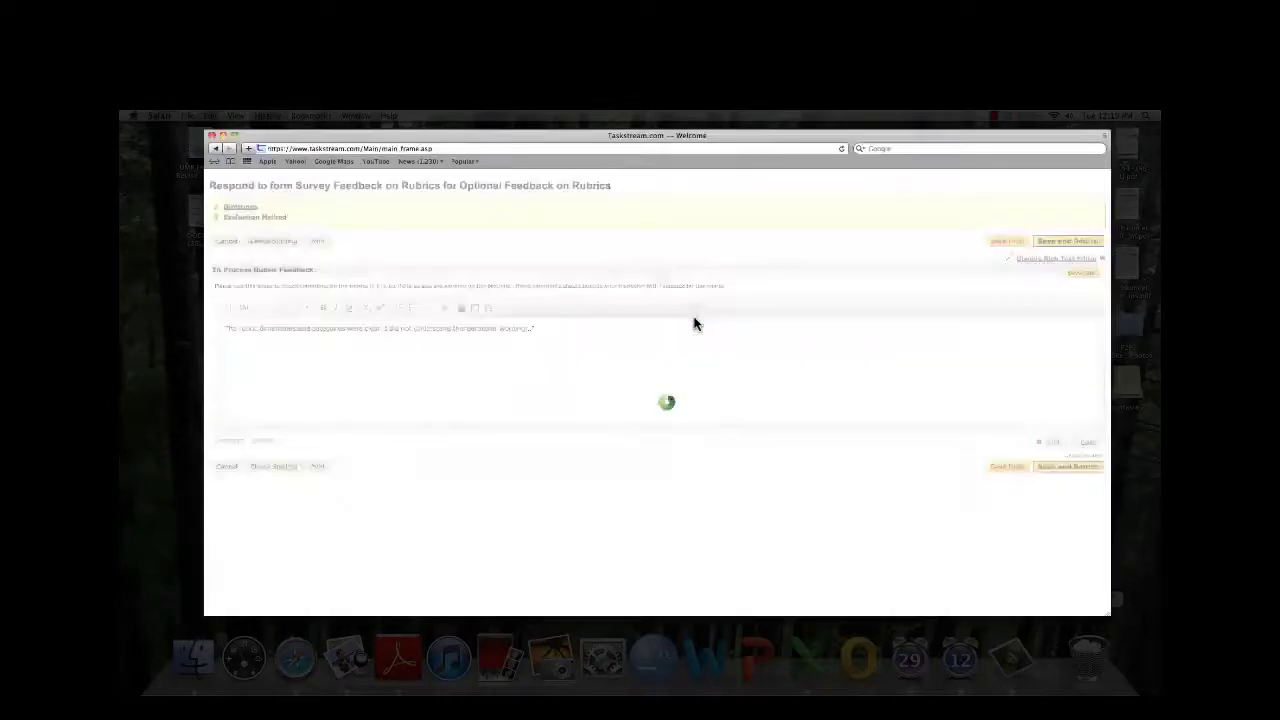
click(563, 338)
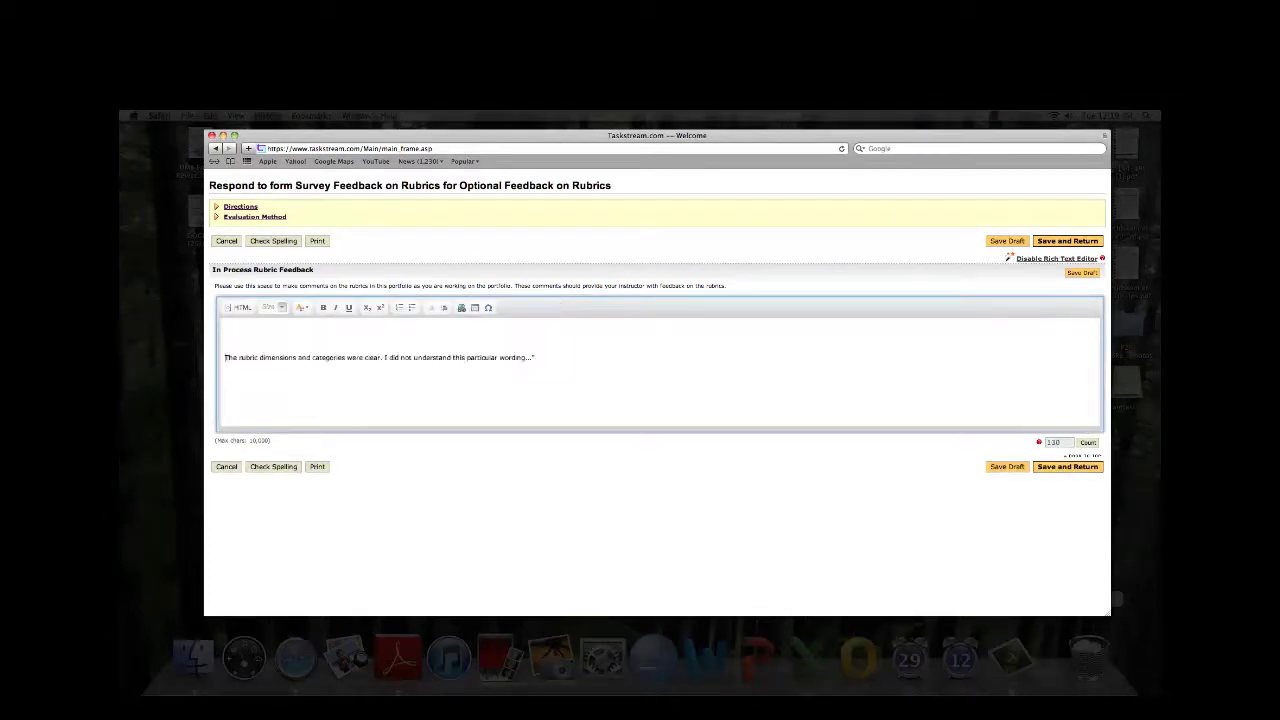
click(1071, 245)
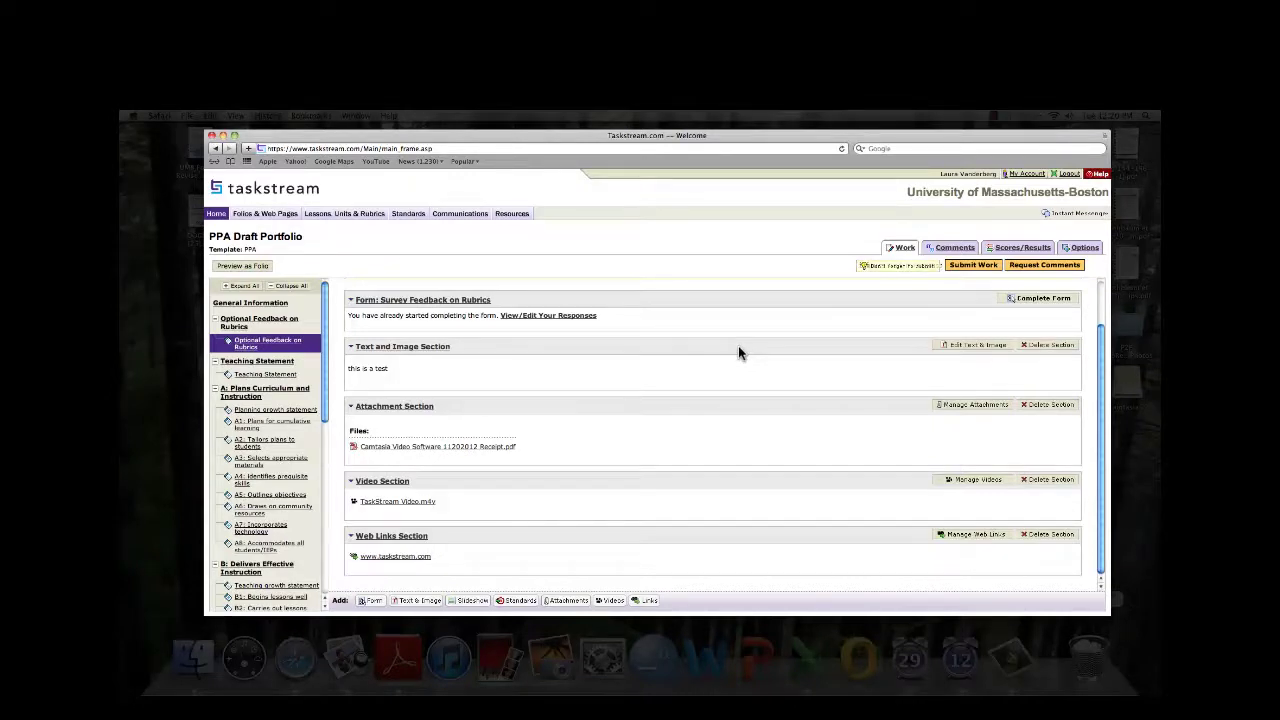
Open Optional Feedback on Rubrics and start a comment request for it
click(268, 347)
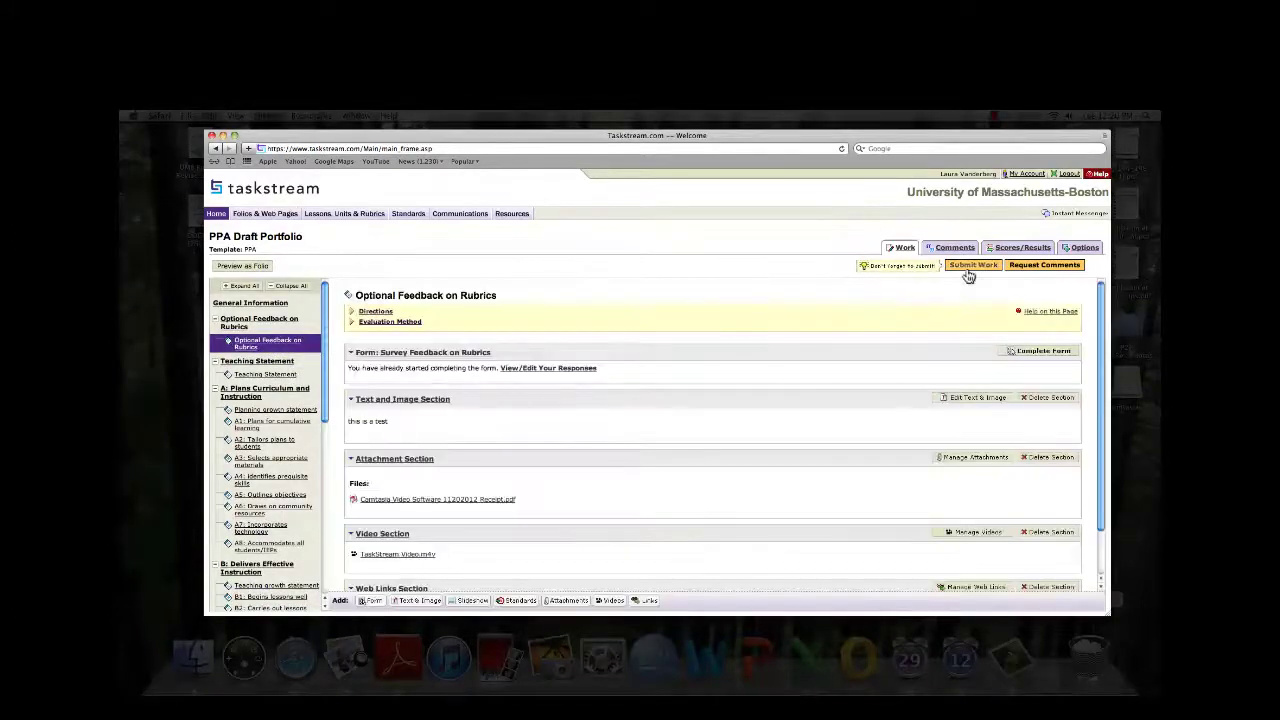
click(1031, 267)
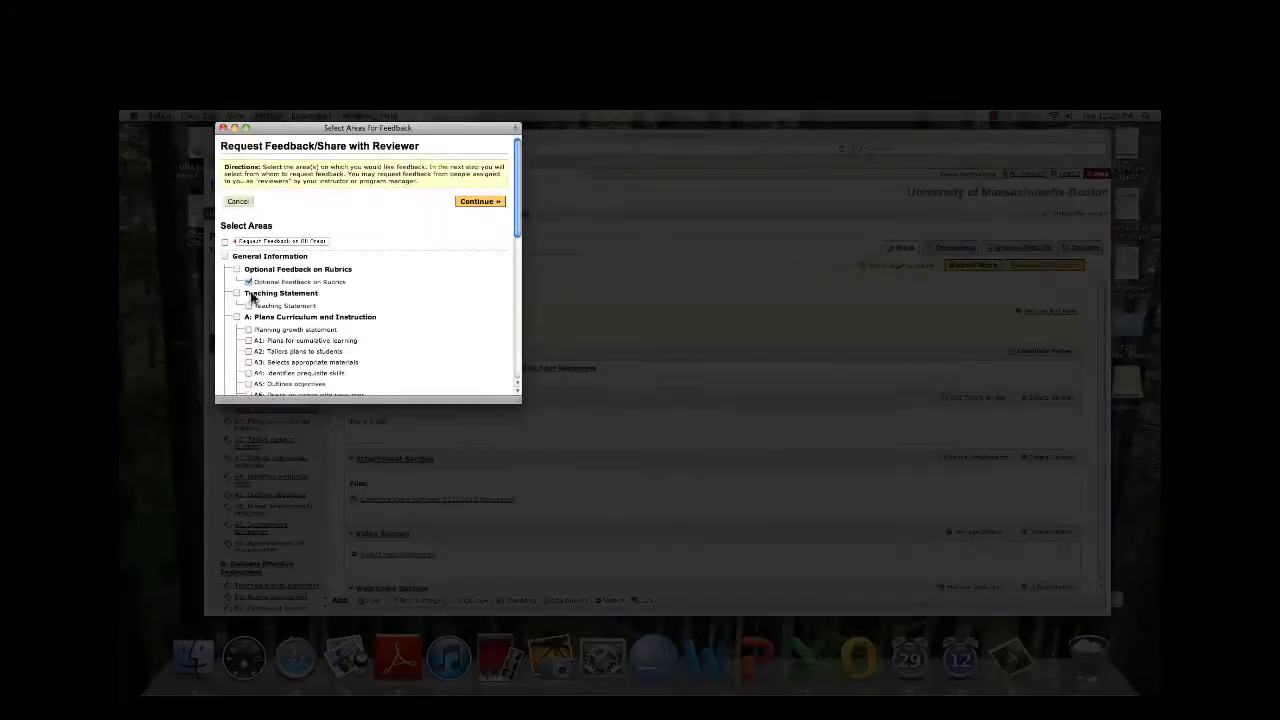
scroll(309, 297, down, 3)
scroll(305, 305, down, 6)
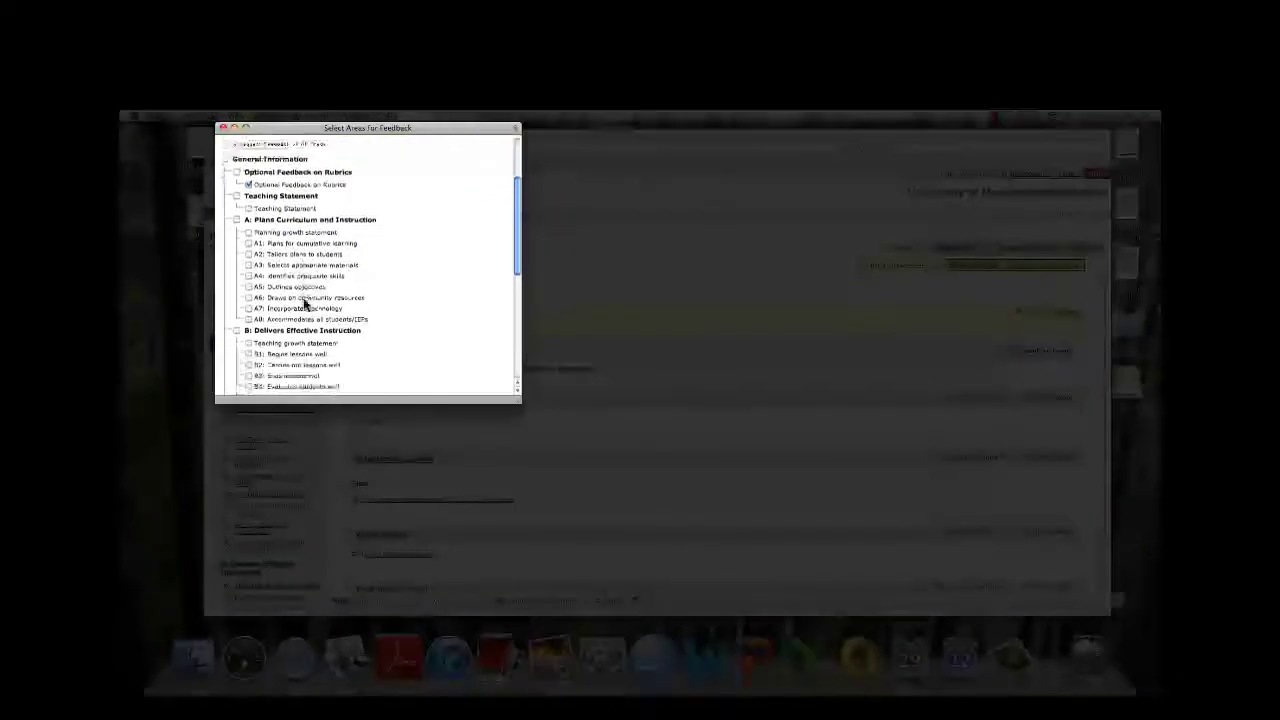
scroll(305, 305, up, 9)
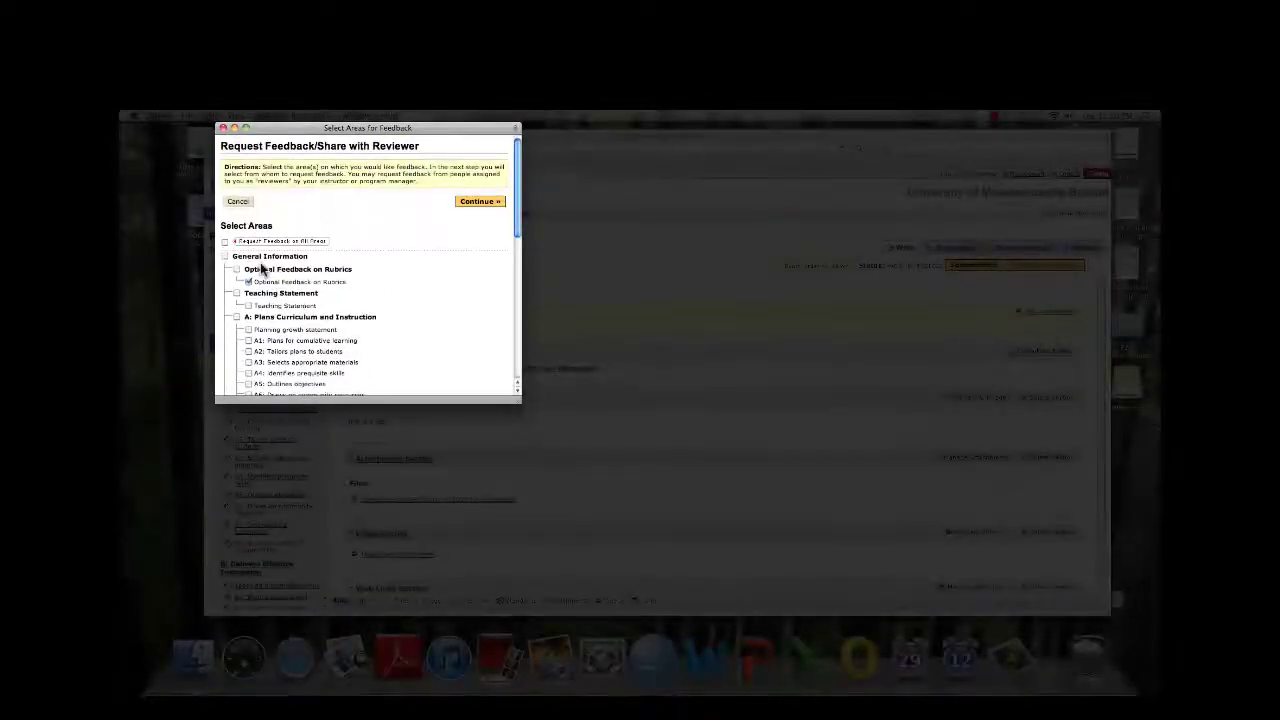
Select one reviewer, send the feedback request, and close the confirmation
click(475, 204)
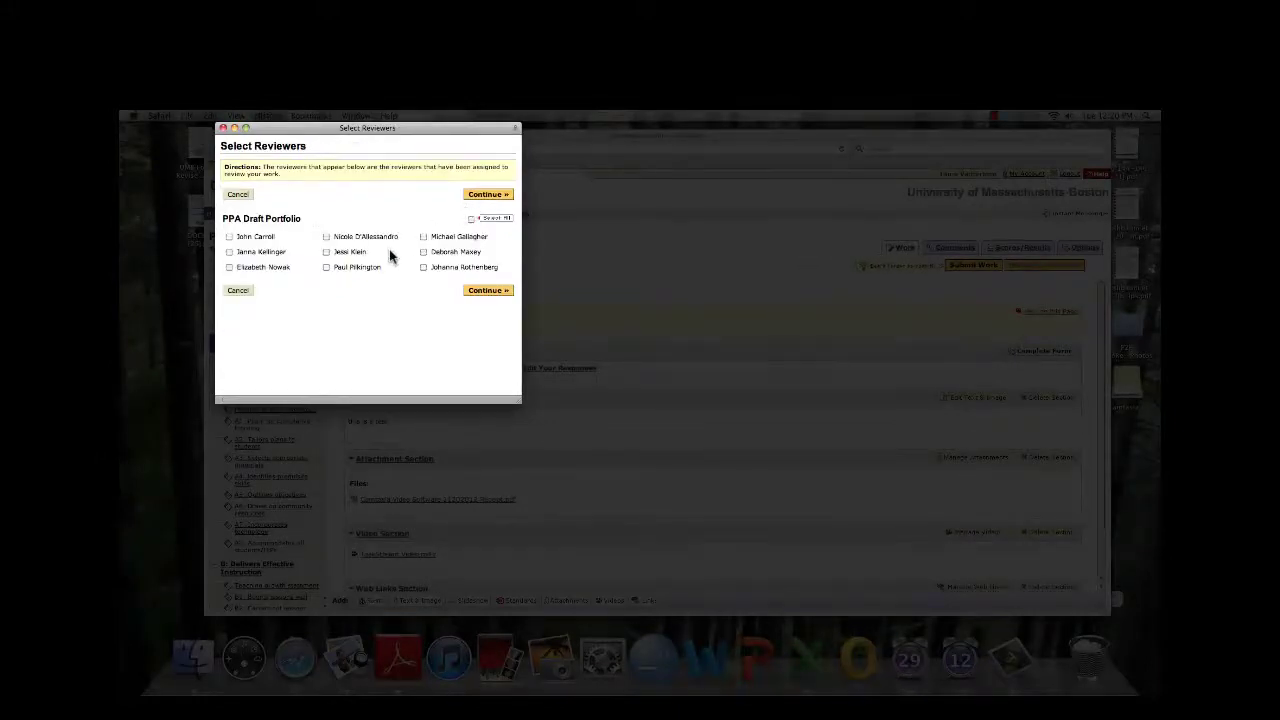
click(229, 252)
click(490, 292)
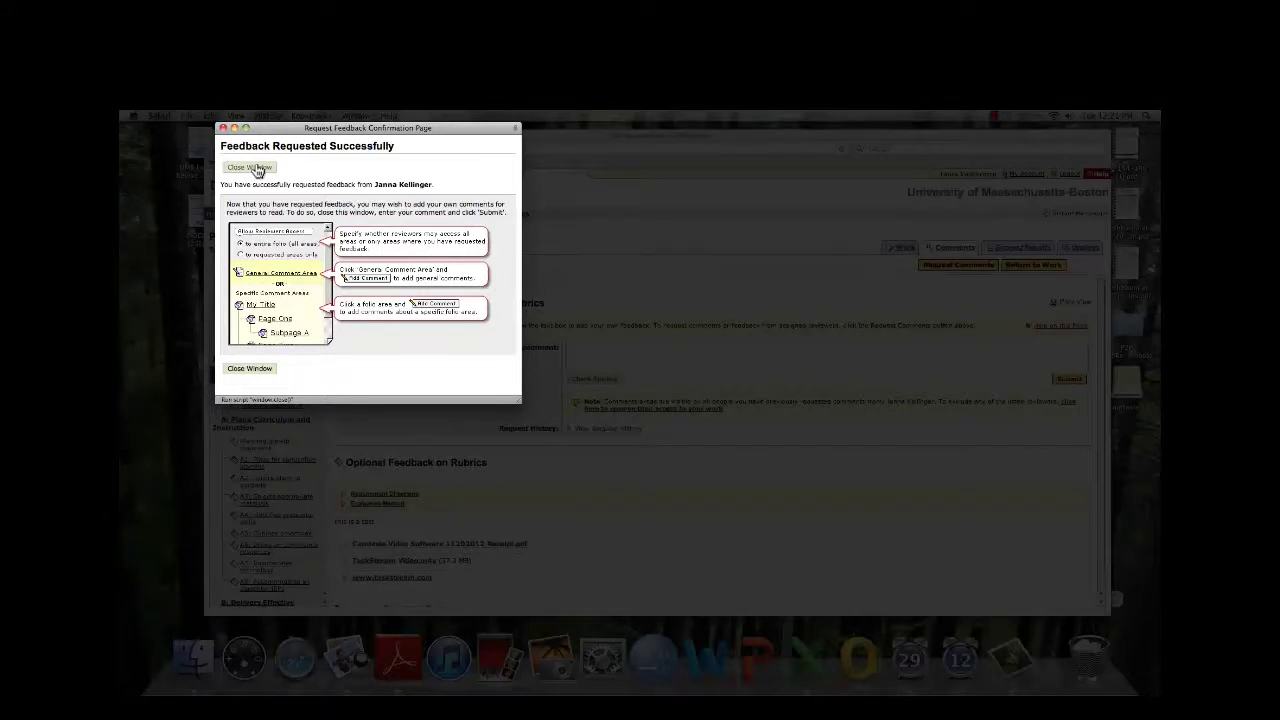
click(250, 167)
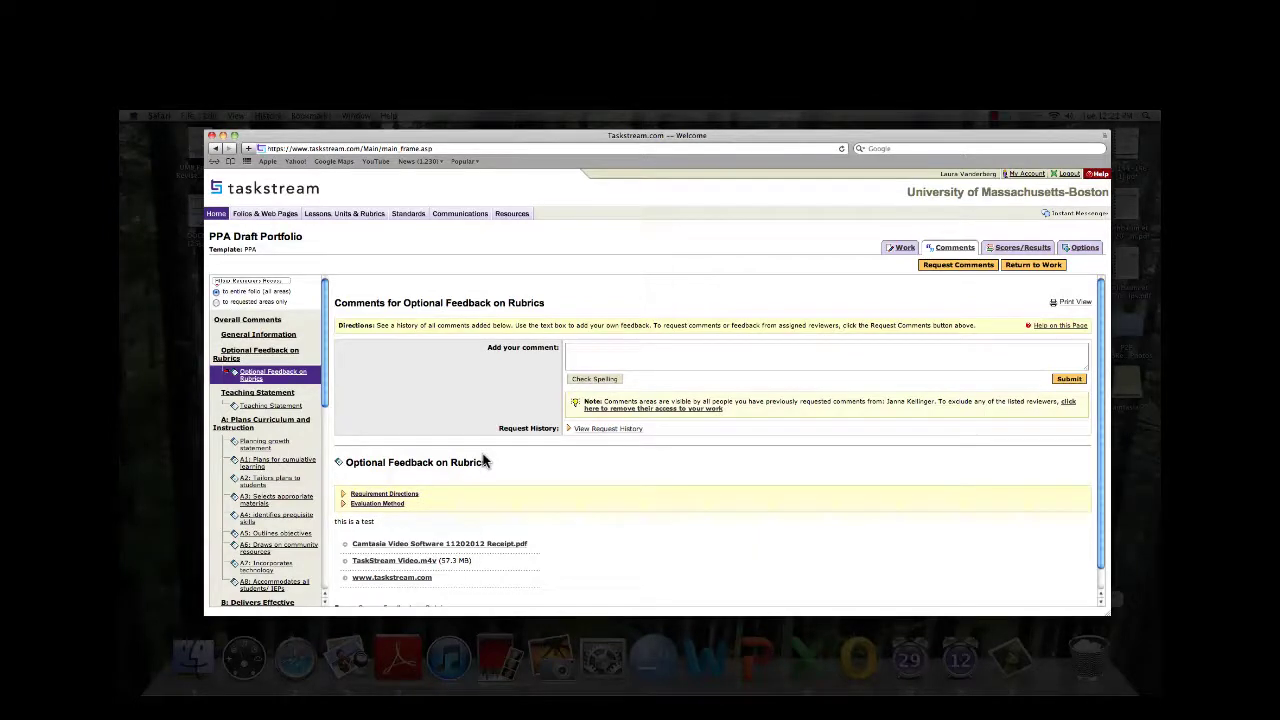
Post the comment 'Please provide feedback on my evidence for Planning student growth.' and return to work
click(655, 362)
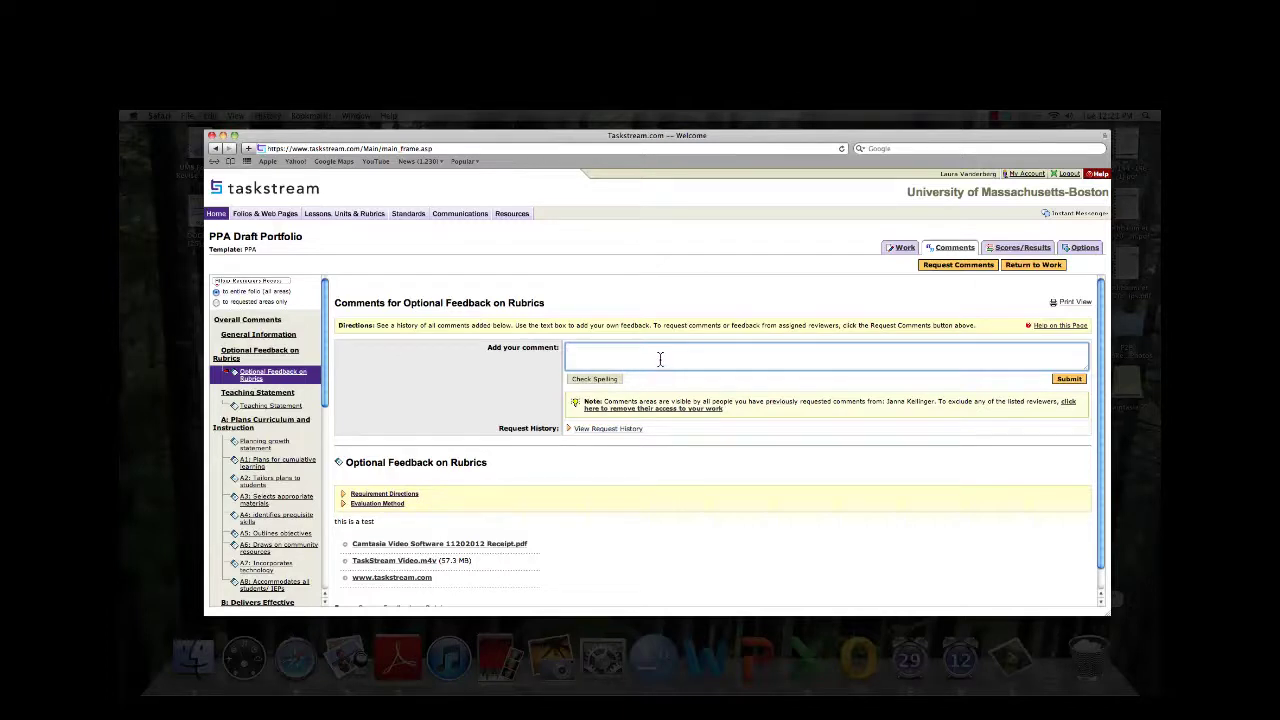
text(Please provide feedback on my evidence for Planning student growth.)
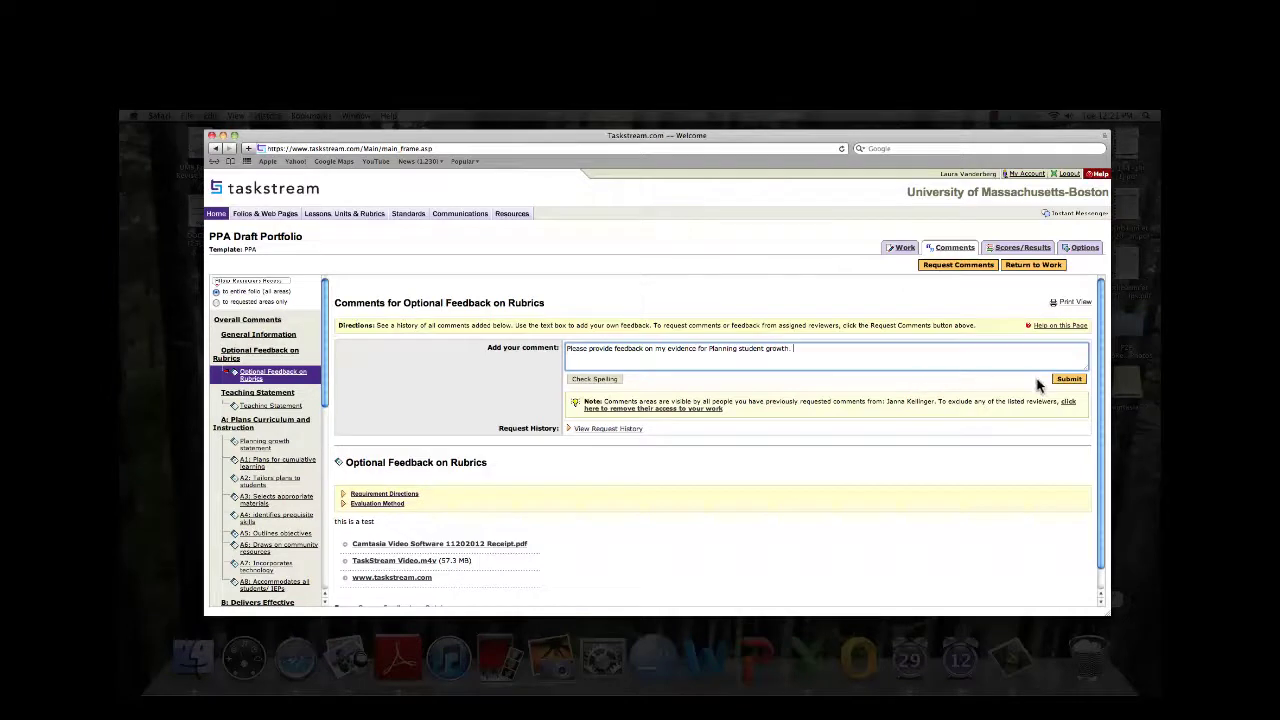
click(1066, 380)
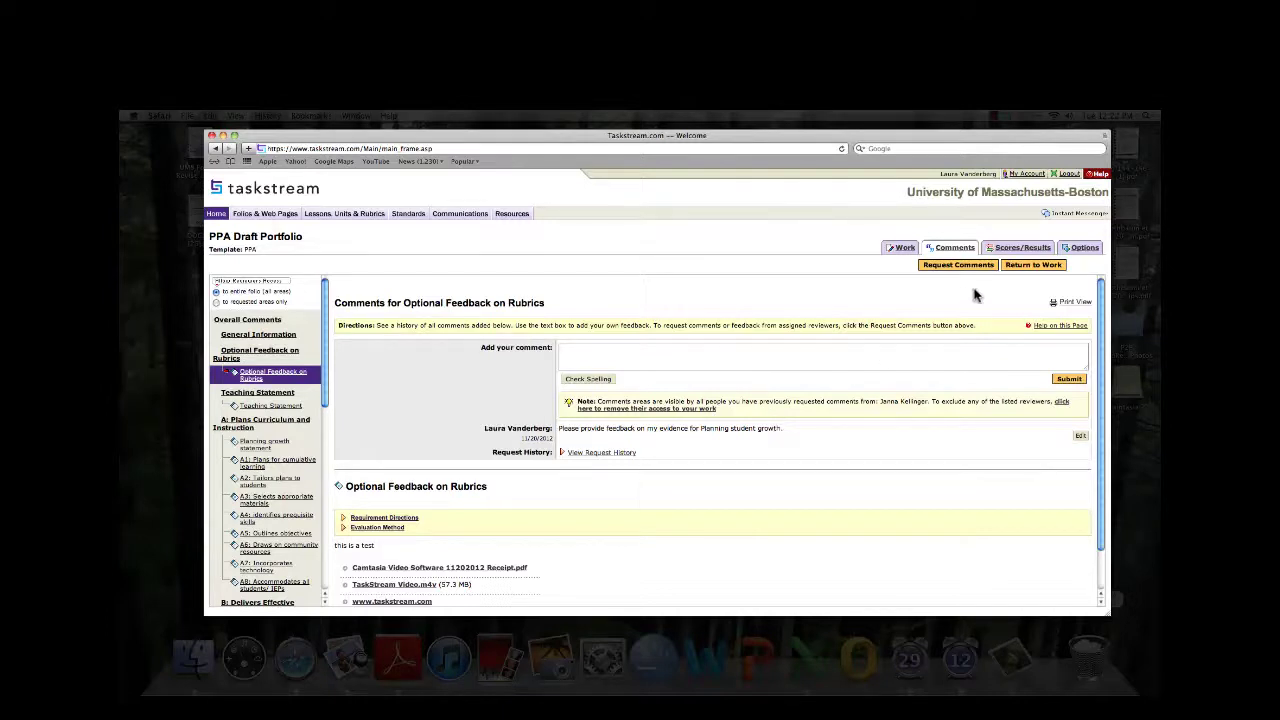
click(1022, 274)
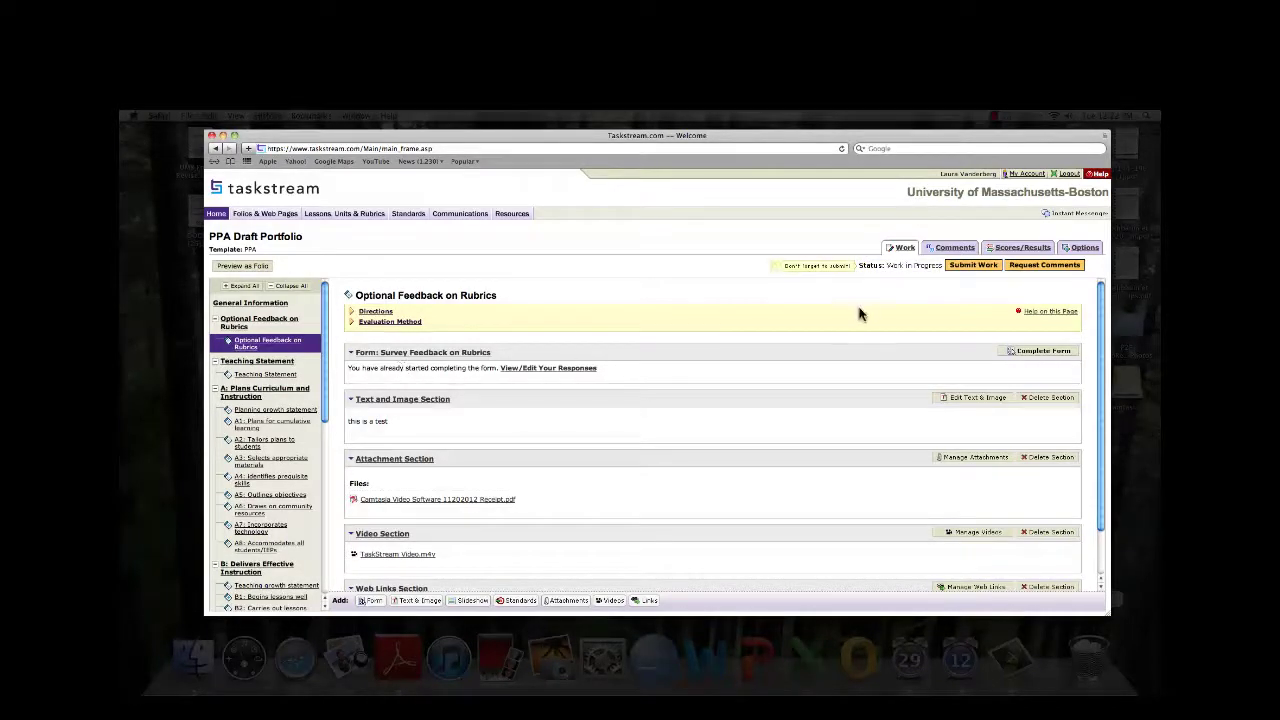
Submit the Optional Feedback on Rubrics work for evaluation, confirming and closing the confirmation
click(973, 266)
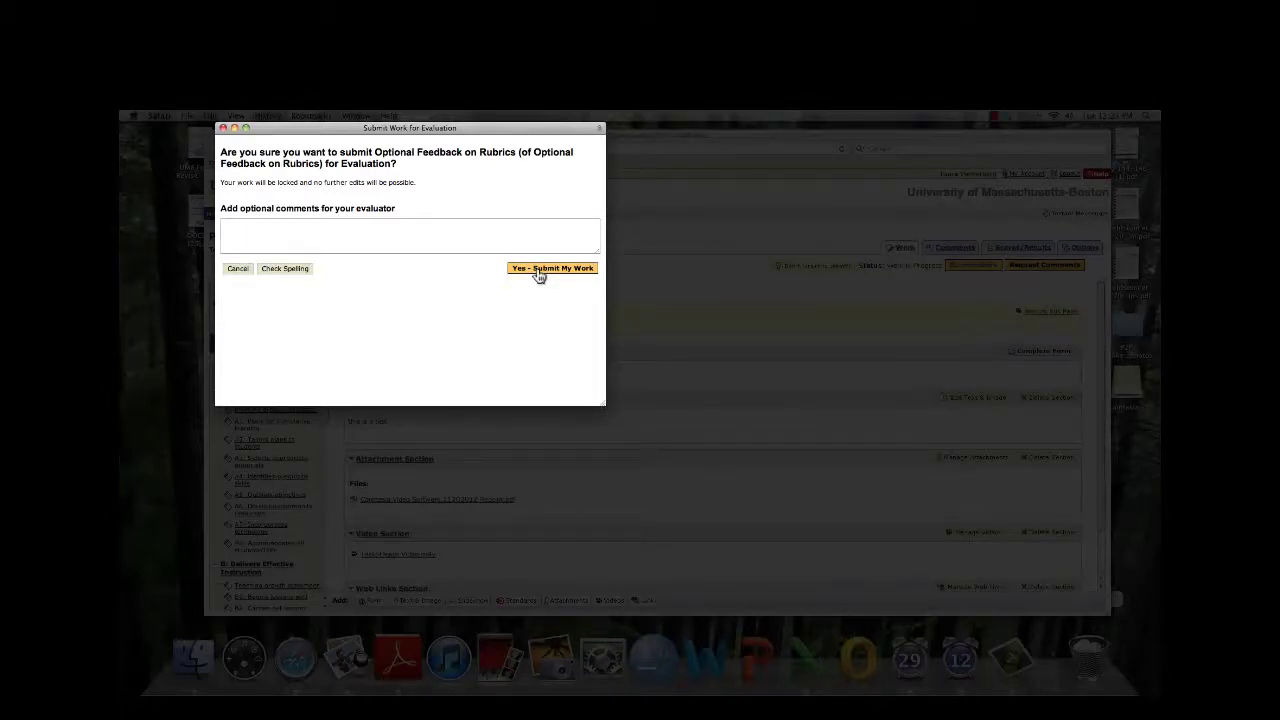
click(538, 270)
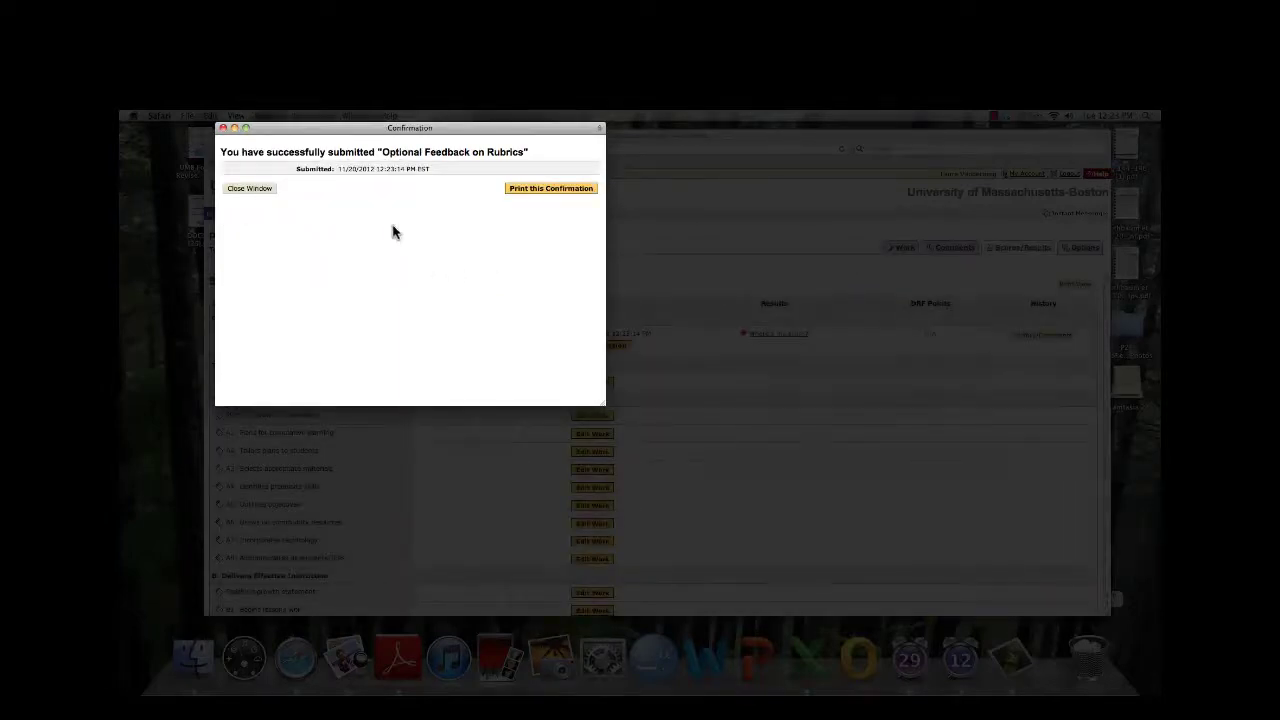
click(258, 189)
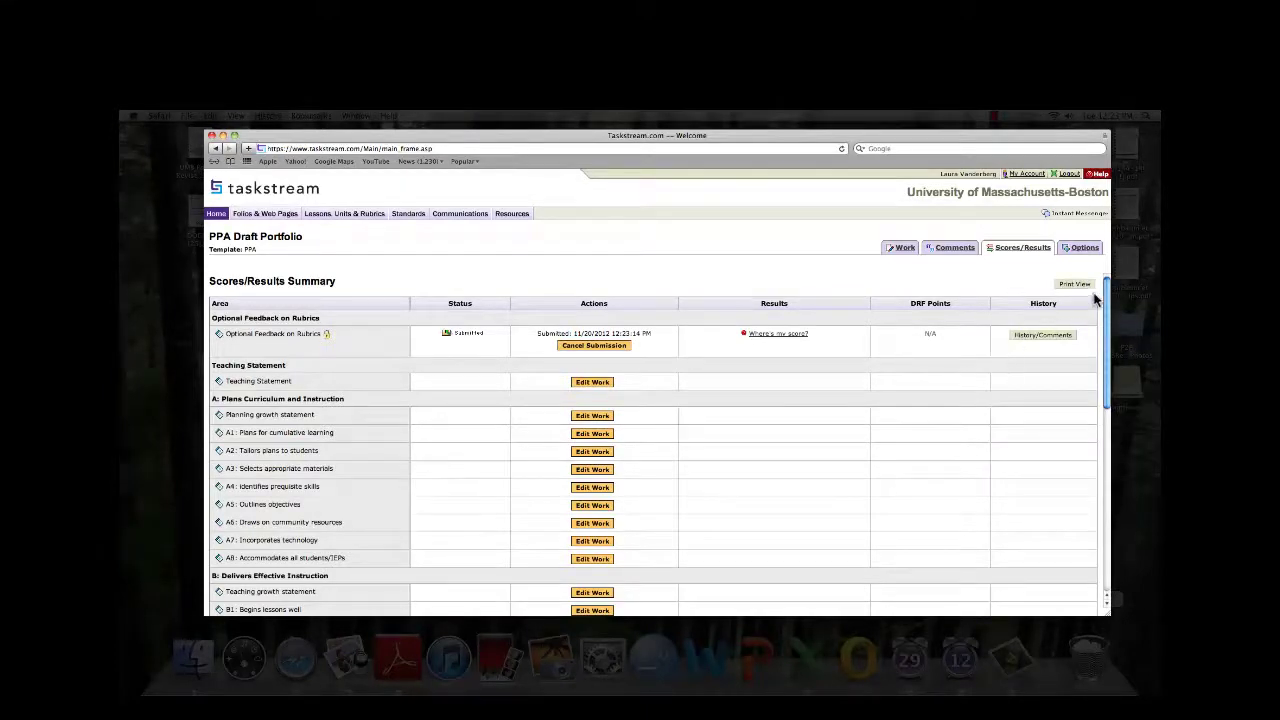
Open the Options tab for the PPA Draft Portfolio's publishing and sharing settings
scroll(733, 401, down, 5)
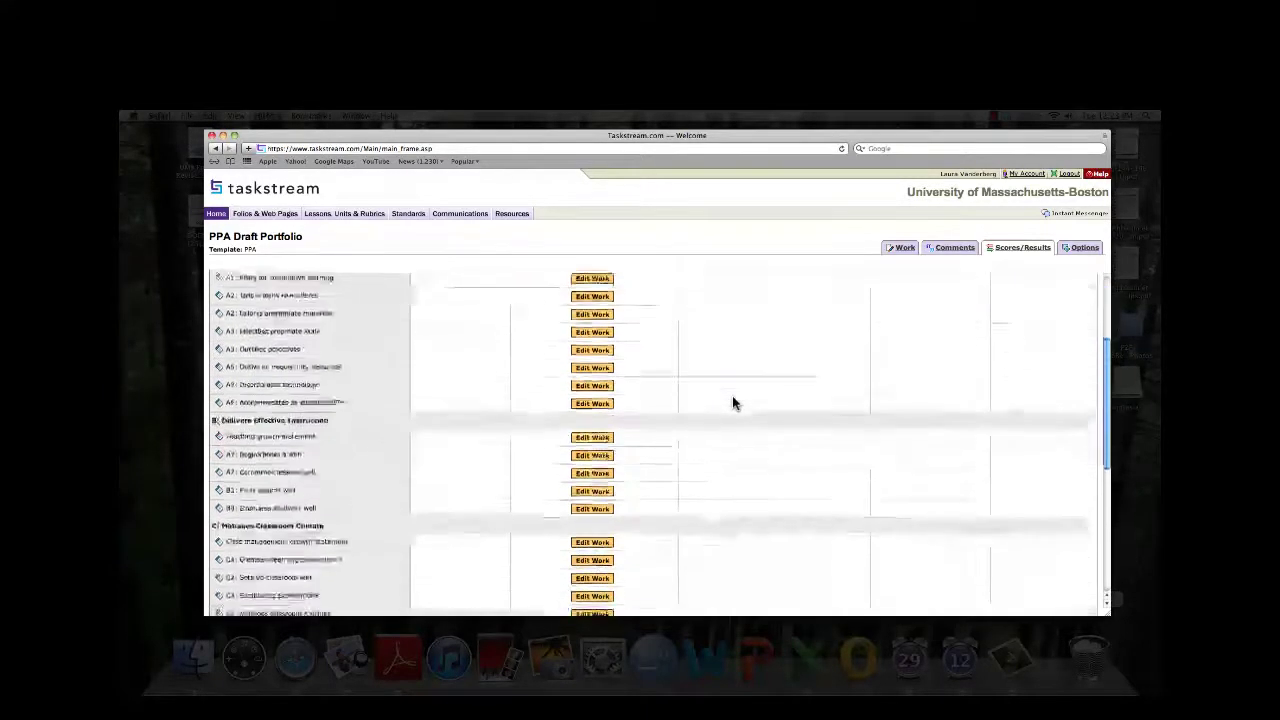
scroll(733, 401, up, 5)
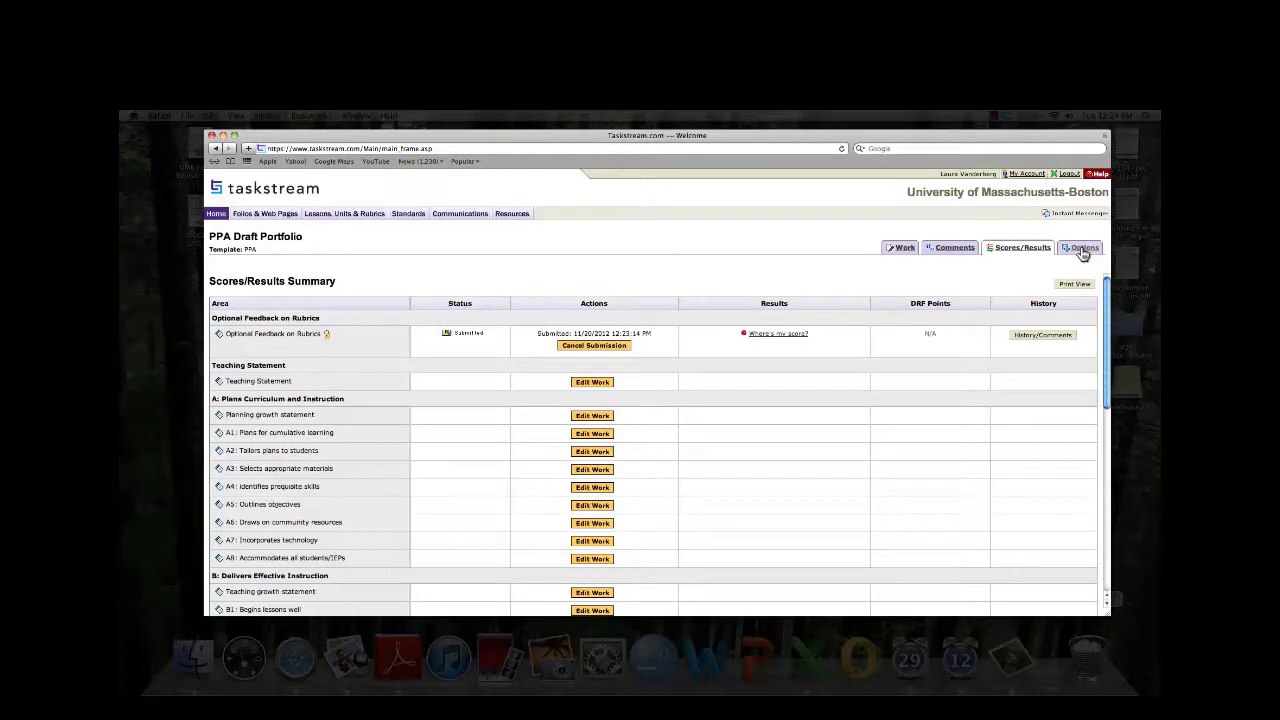
click(1082, 250)
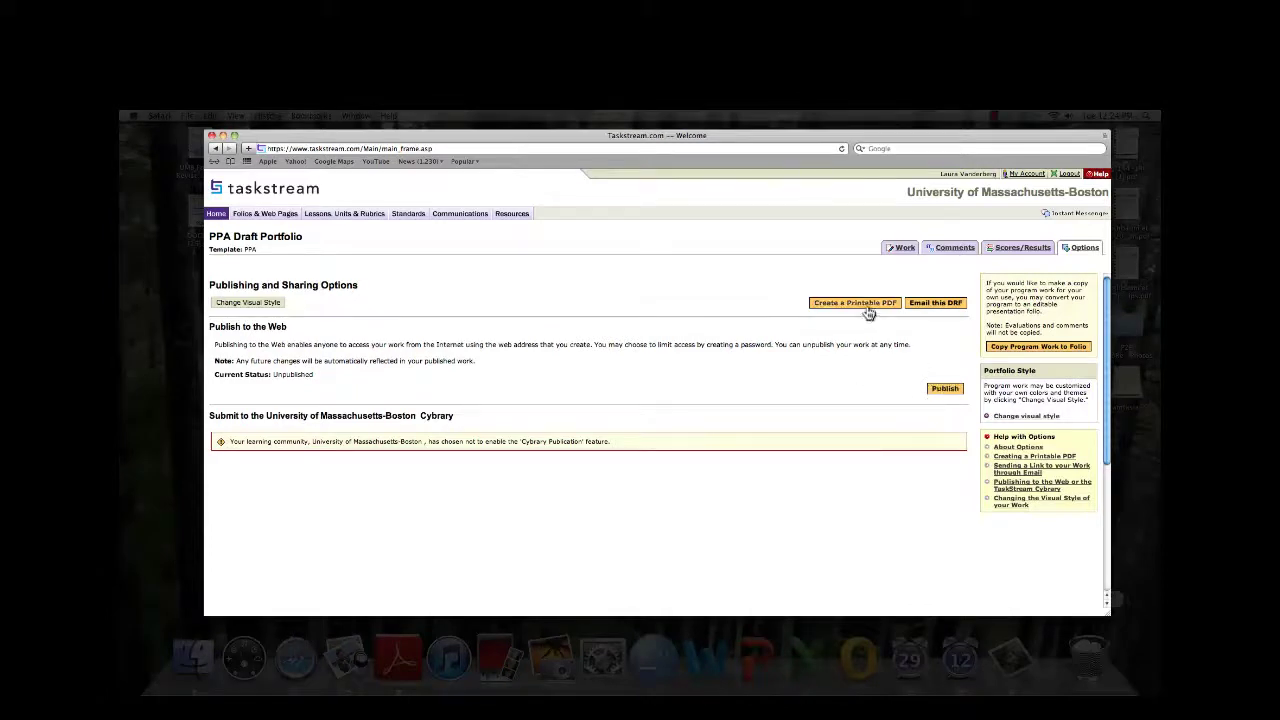
Choose Publish under Publish to the Web for the PPA Draft Portfolio
click(945, 390)
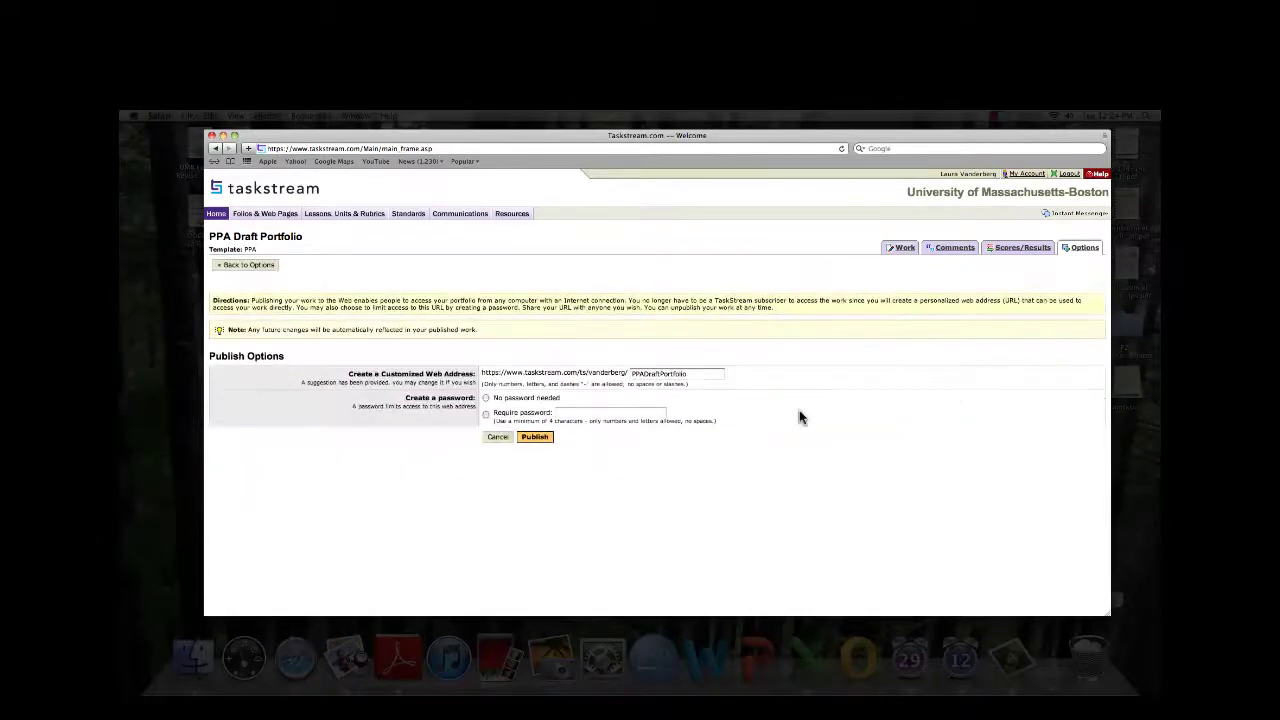
Keep the PPADraftPortfolio web address, choose Require password, and enter the portfolio password
click(691, 373)
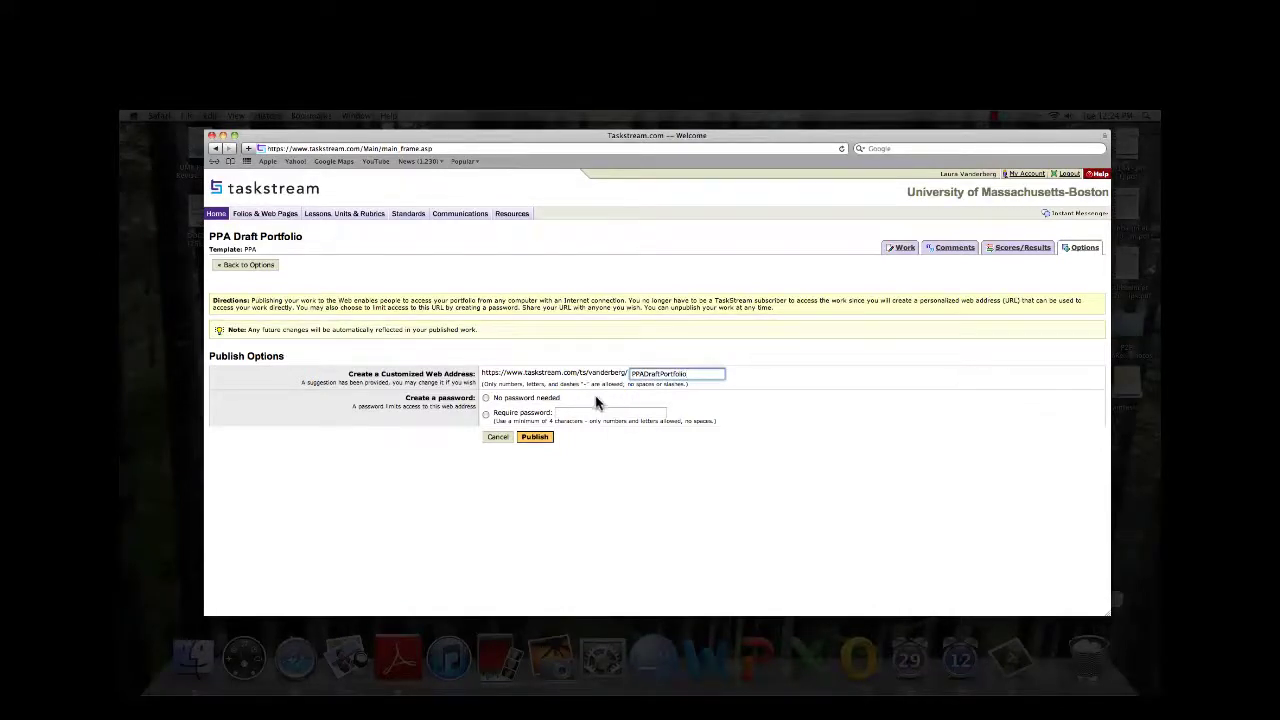
click(487, 414)
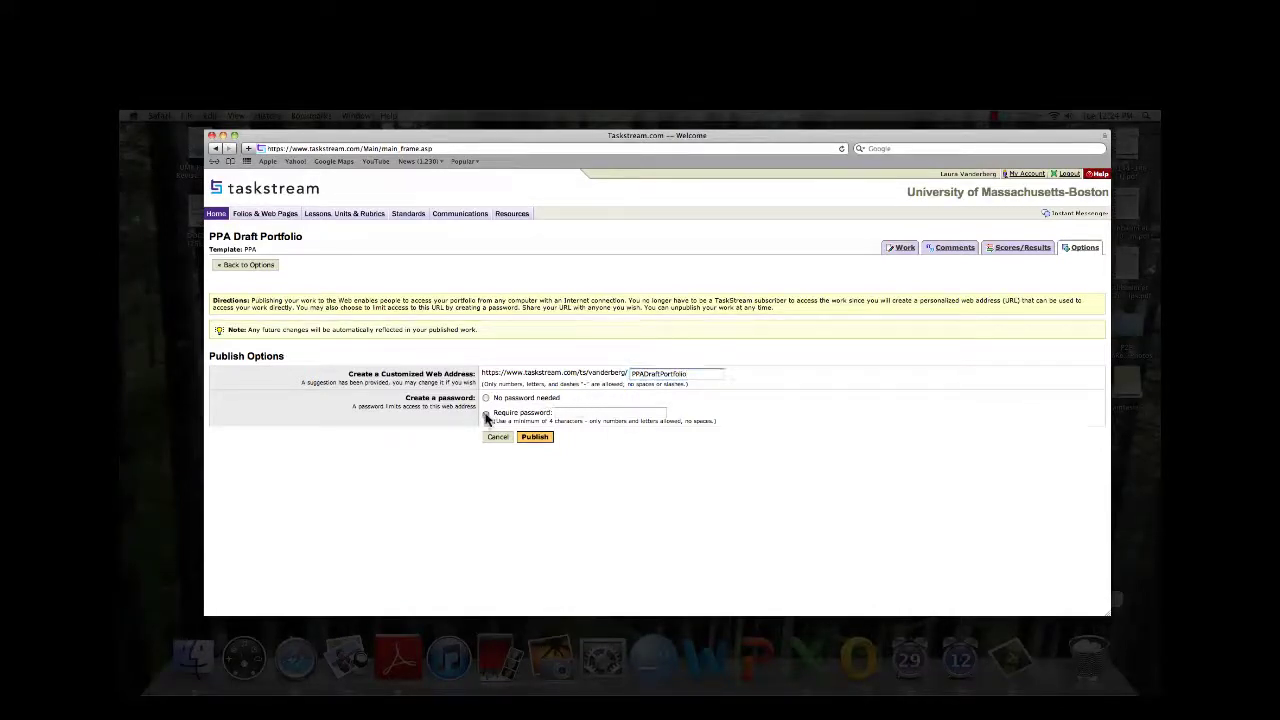
click(570, 412)
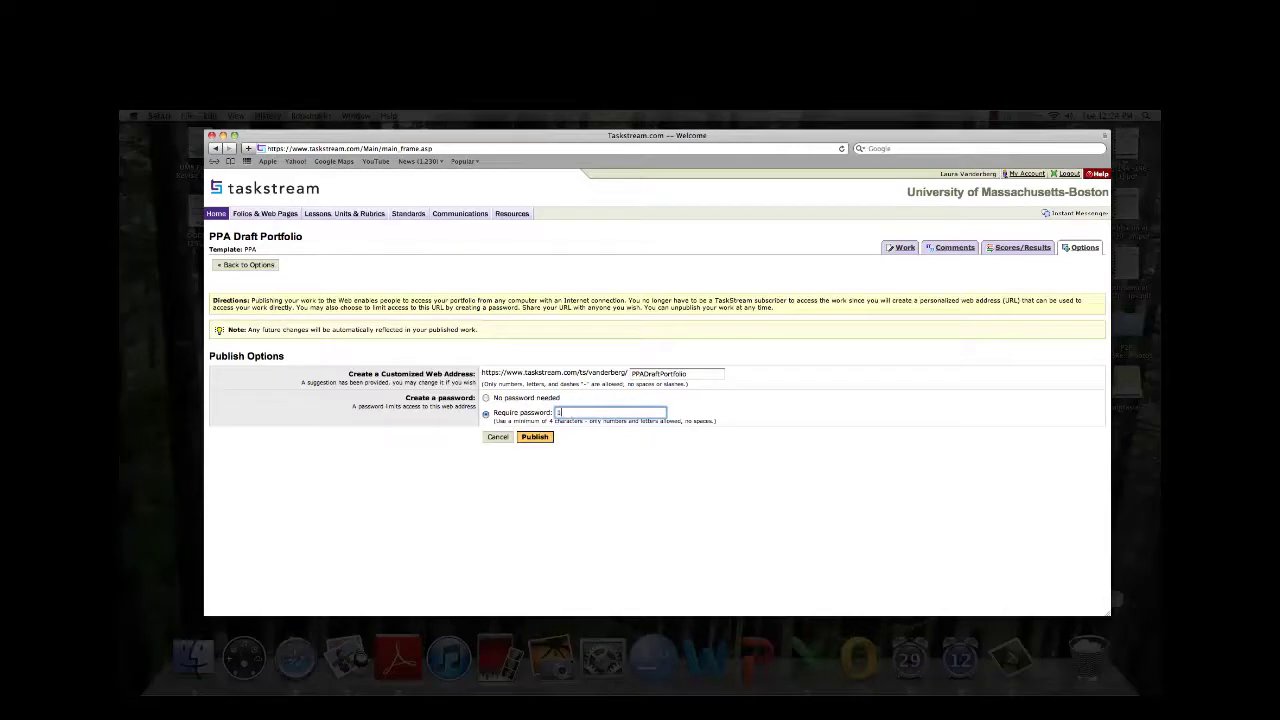
Publish the password-protected portfolio and bring up the link menu on its published web address
click(540, 441)
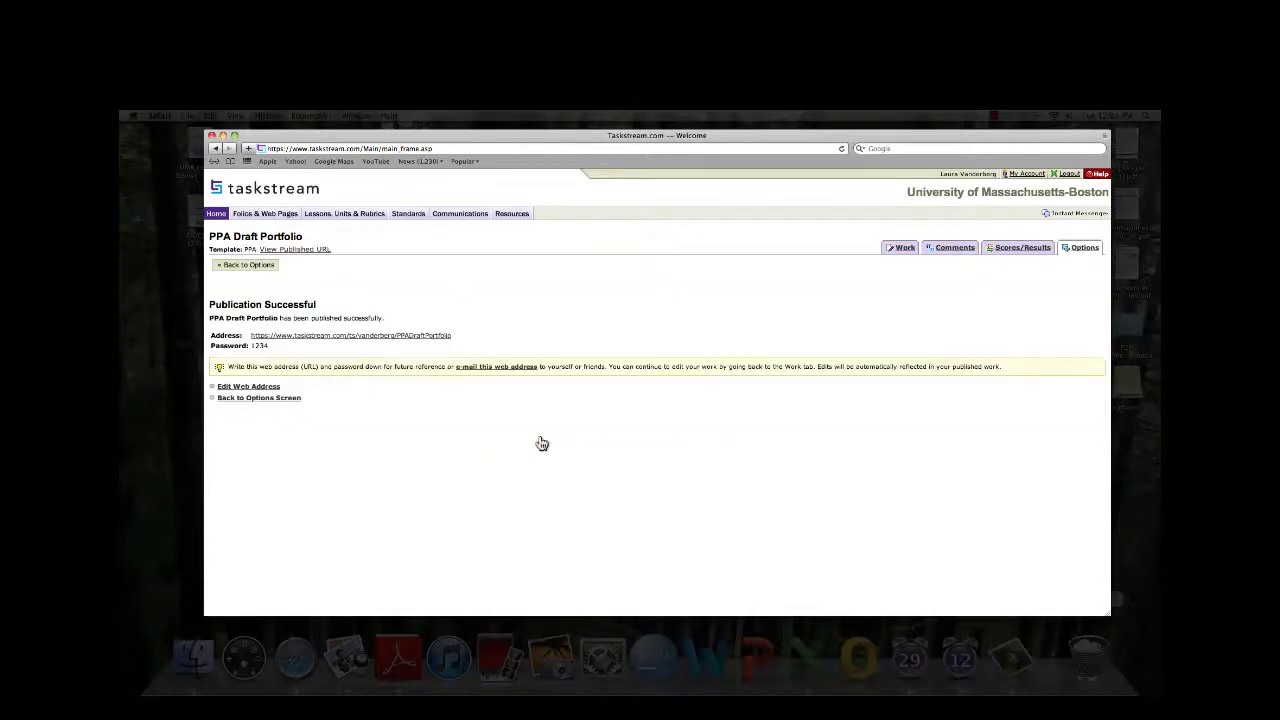
drag(250, 336, 452, 345)
click(466, 339)
click(248, 334)
click(440, 323)
triple_click(446, 336)
right_click(447, 336)
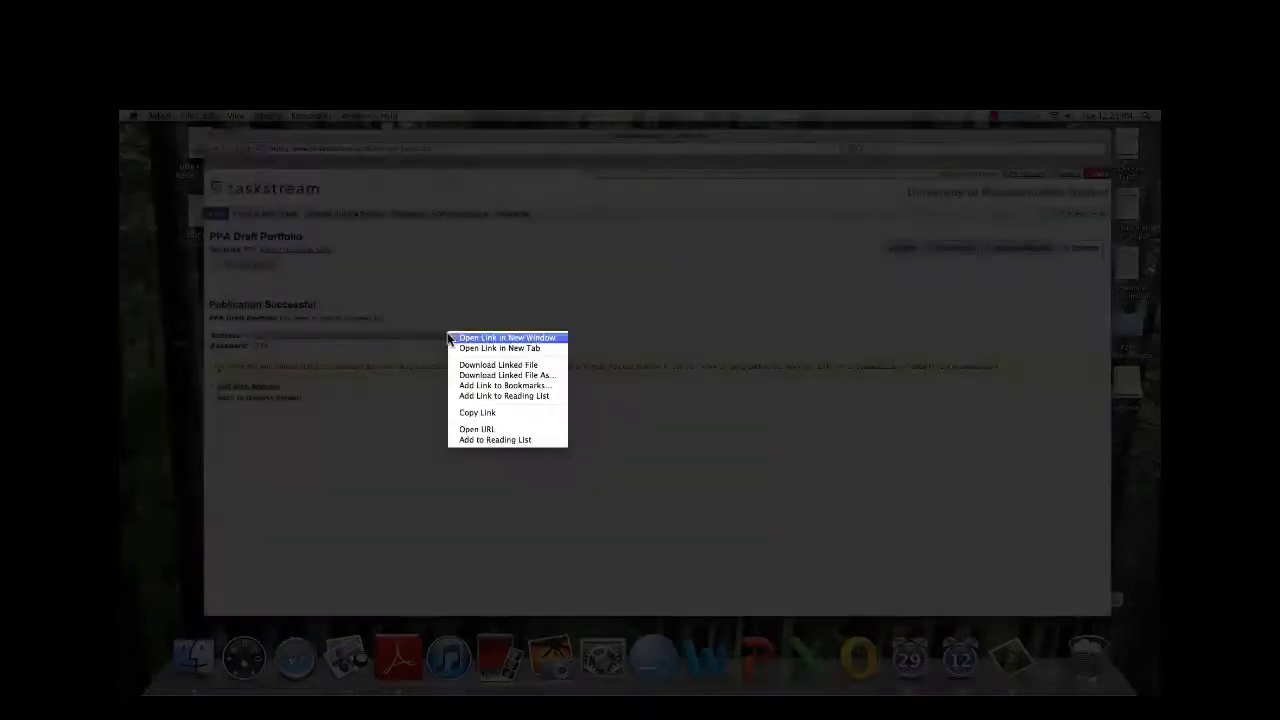
Open the published portfolio link in a new tab and unlock it with its password
click(511, 348)
click(442, 175)
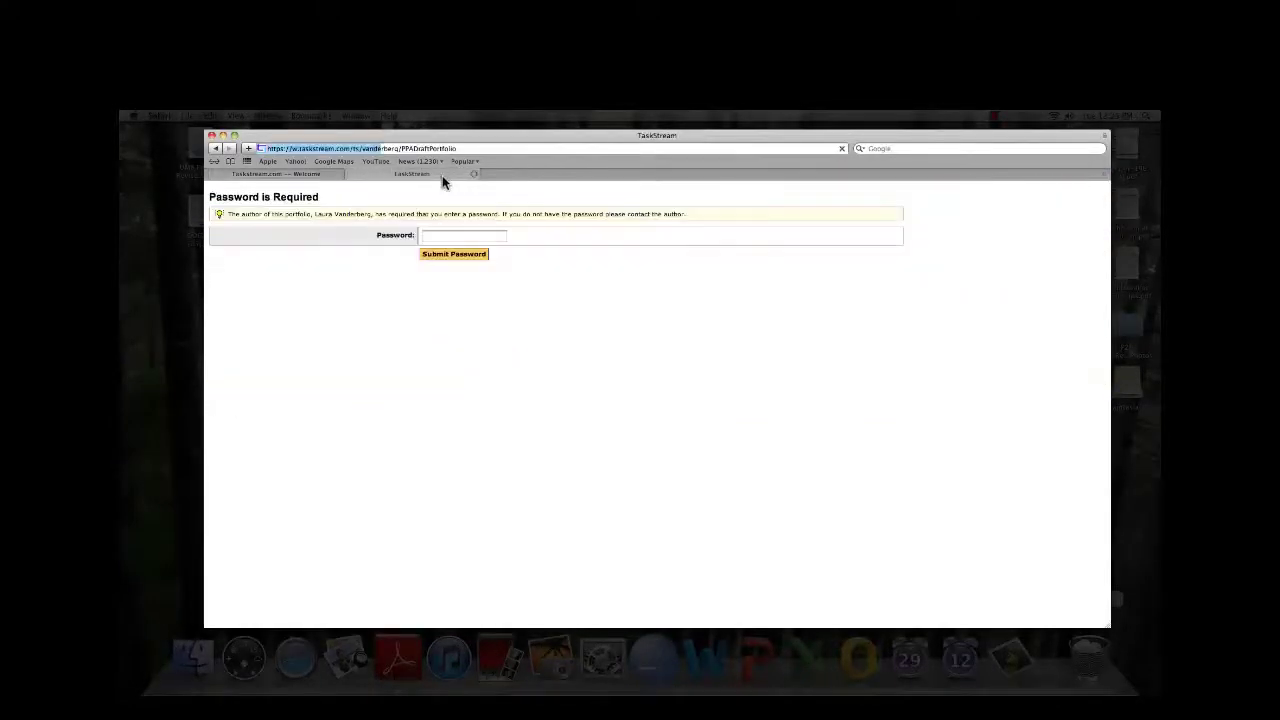
click(453, 238)
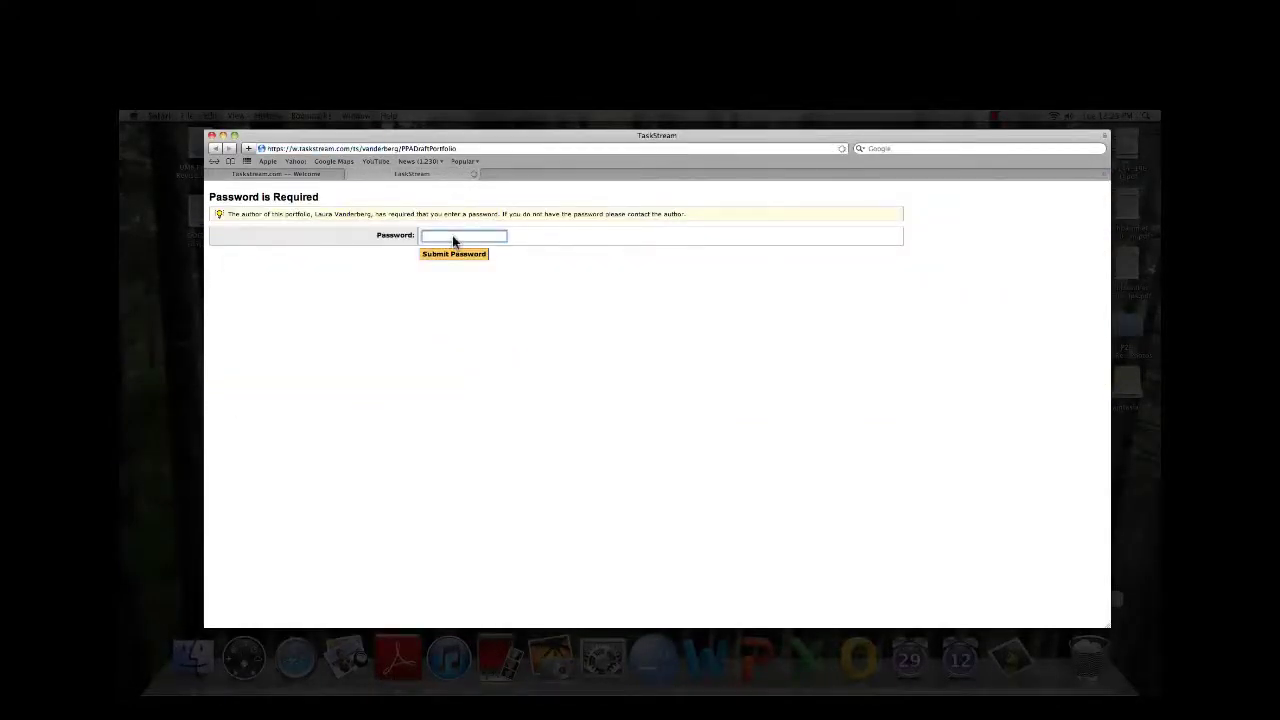
text(••••)
click(467, 257)
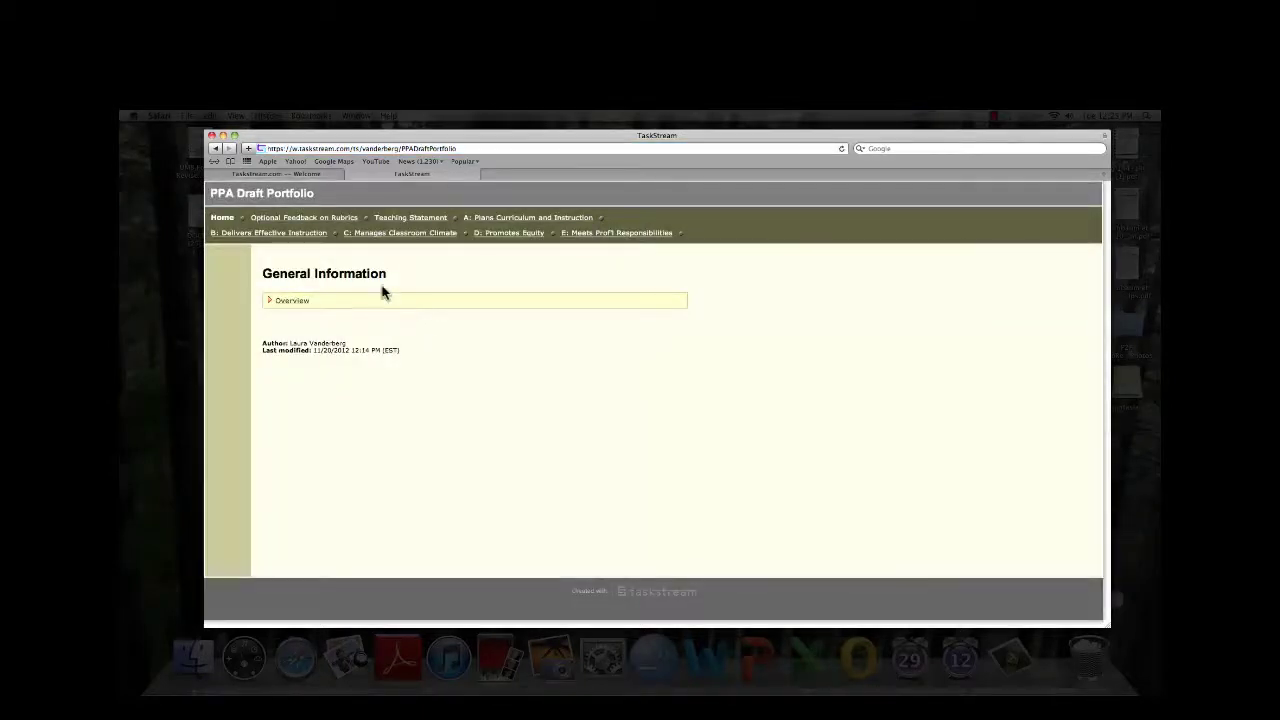
View the published Plans Curriculum and Instruction and Optional Feedback on Rubrics pages, then return to Publication Successful
click(287, 220)
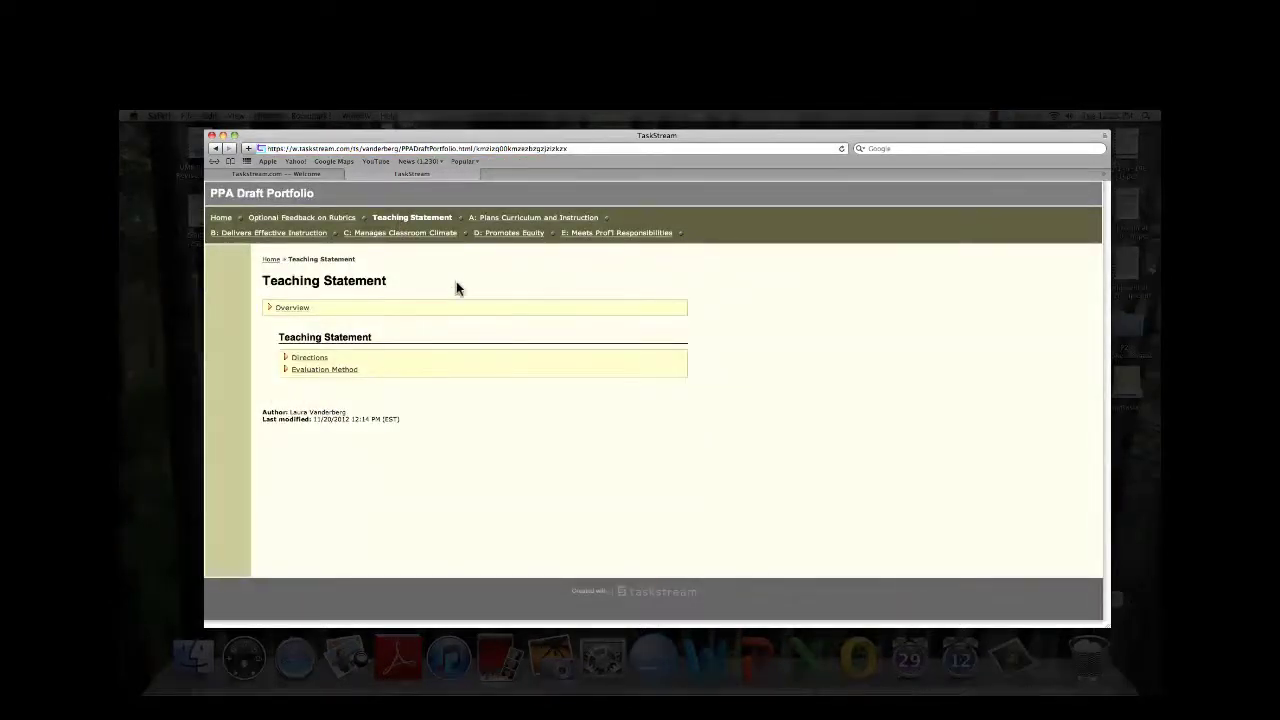
click(531, 219)
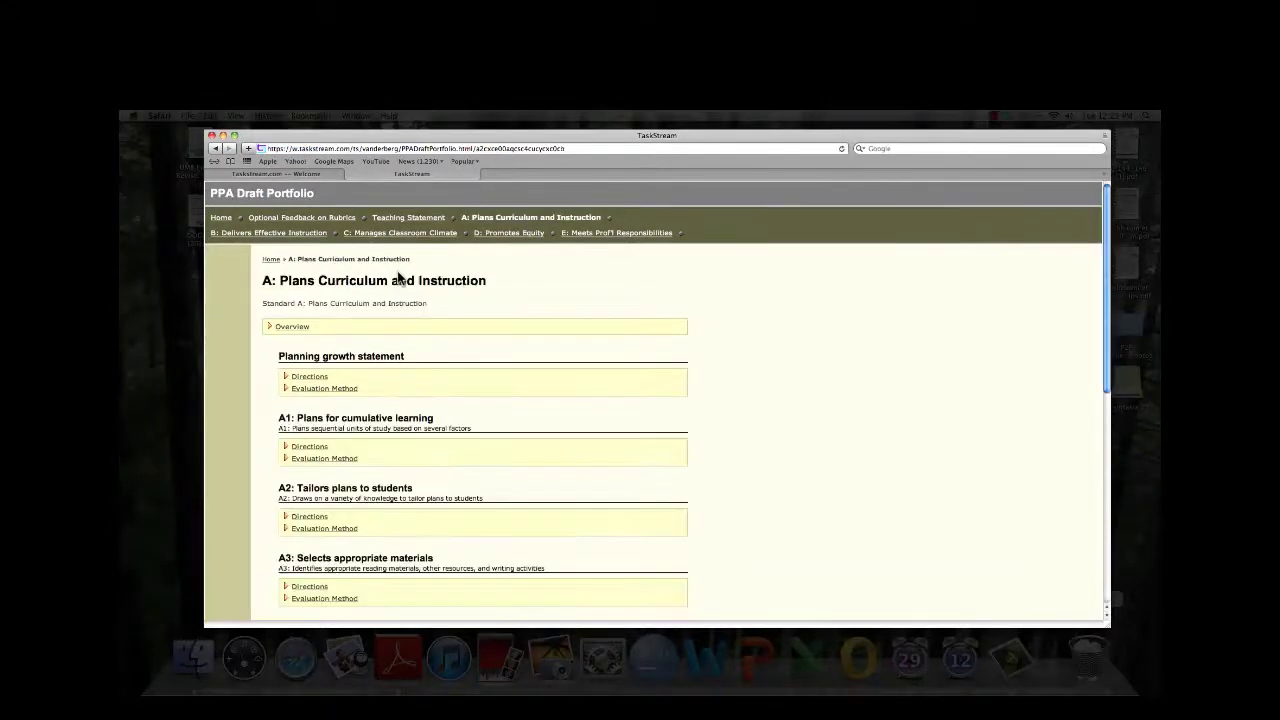
scroll(392, 449, down, 5)
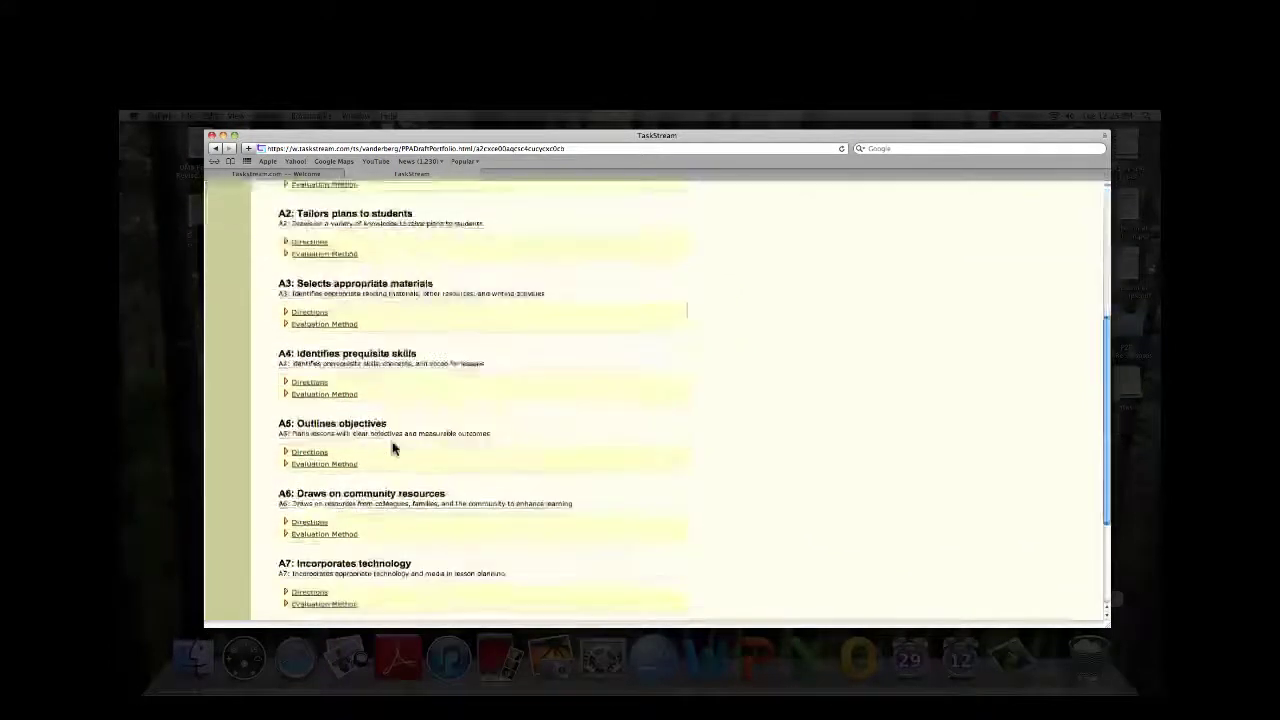
scroll(392, 445, up, 5)
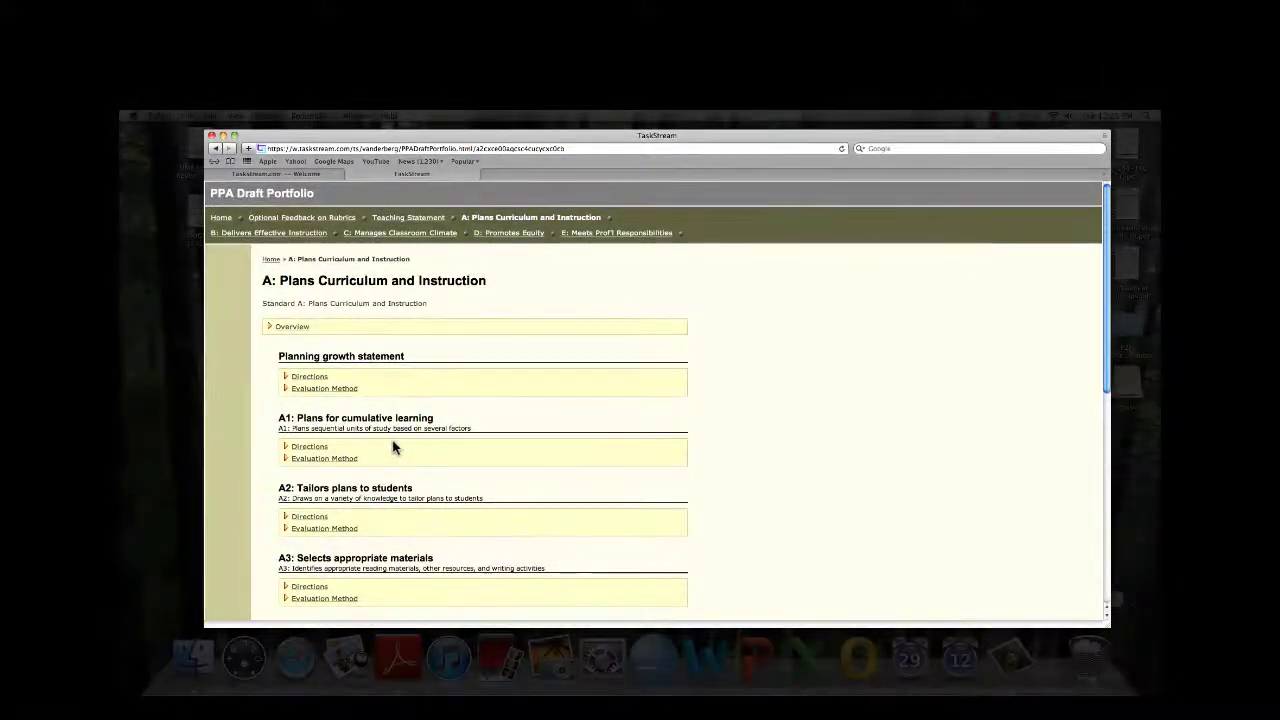
click(296, 225)
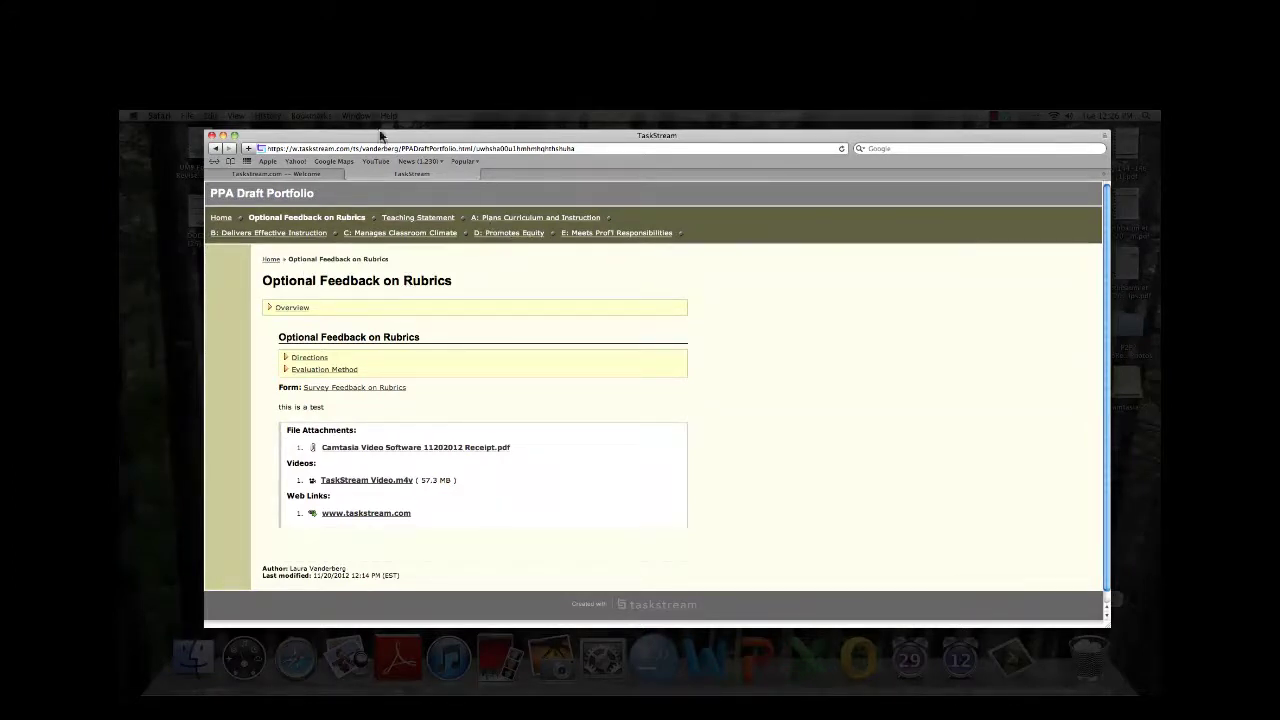
click(311, 176)
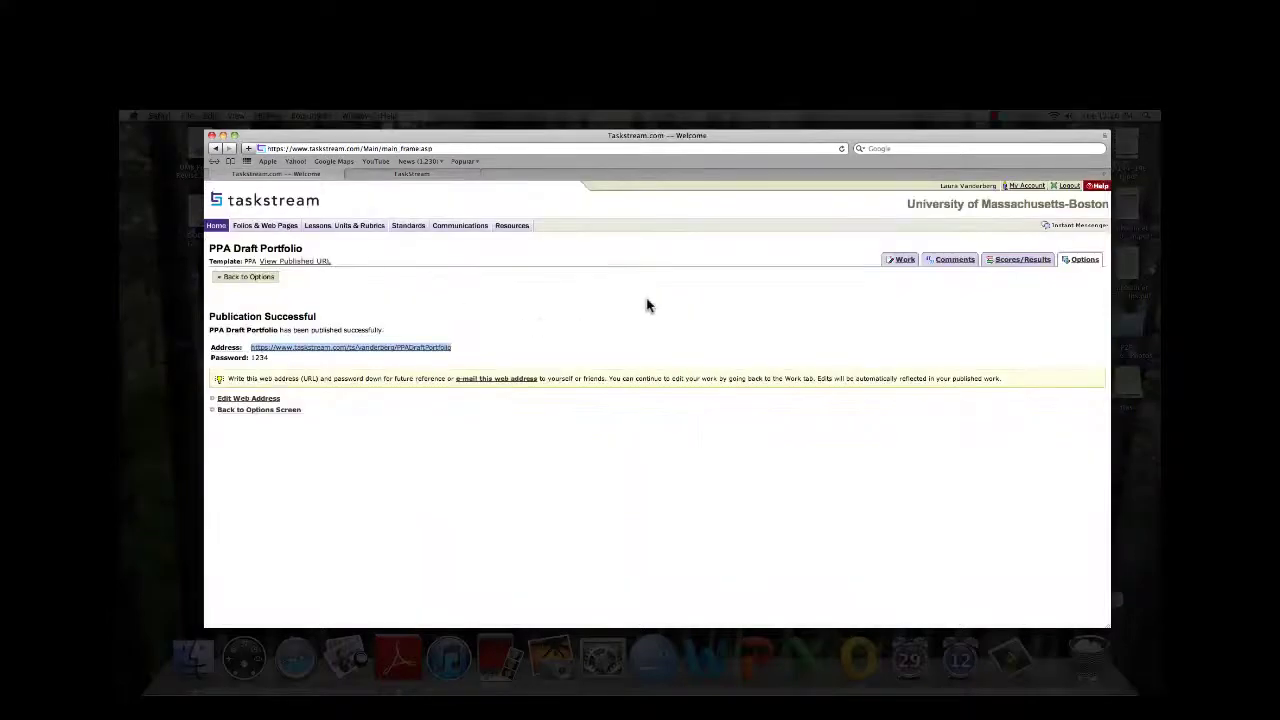
Reopen the PPA Draft Portfolio's Work view, showing Optional Feedback on Rubrics as Submitted
click(904, 260)
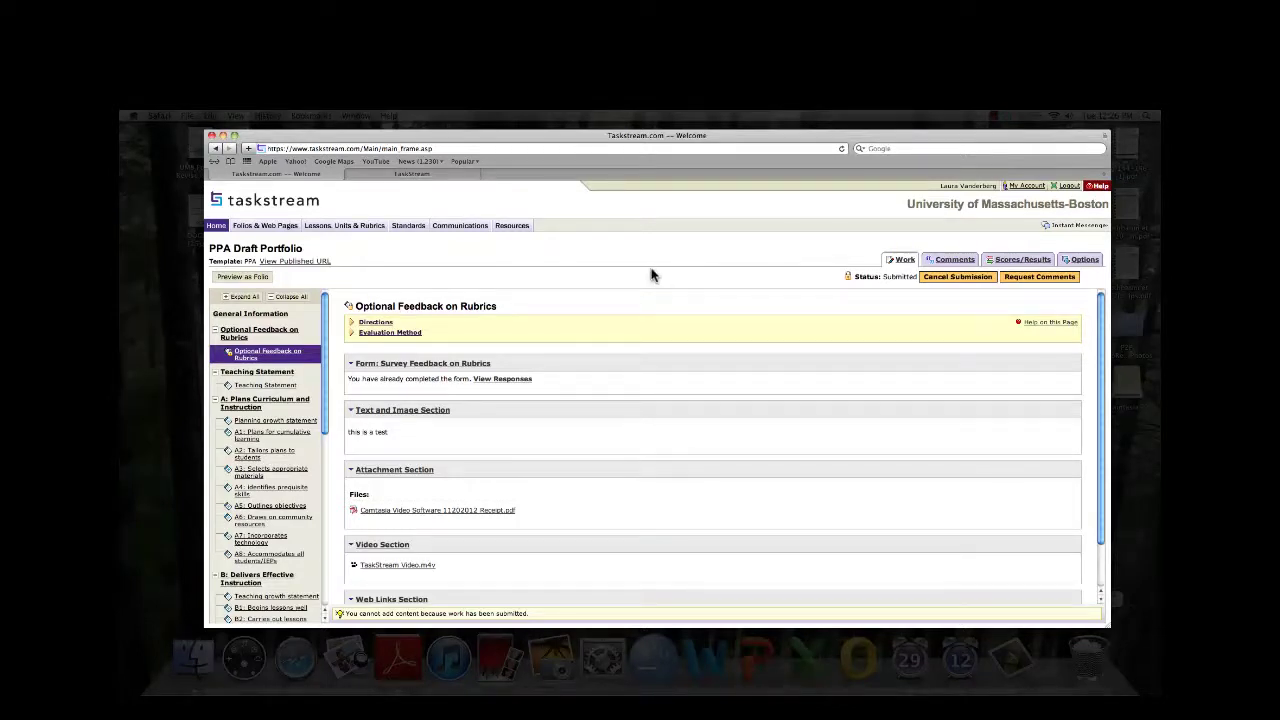
Start a new folio titled 'test' from the Folios & Web Pages list
click(268, 226)
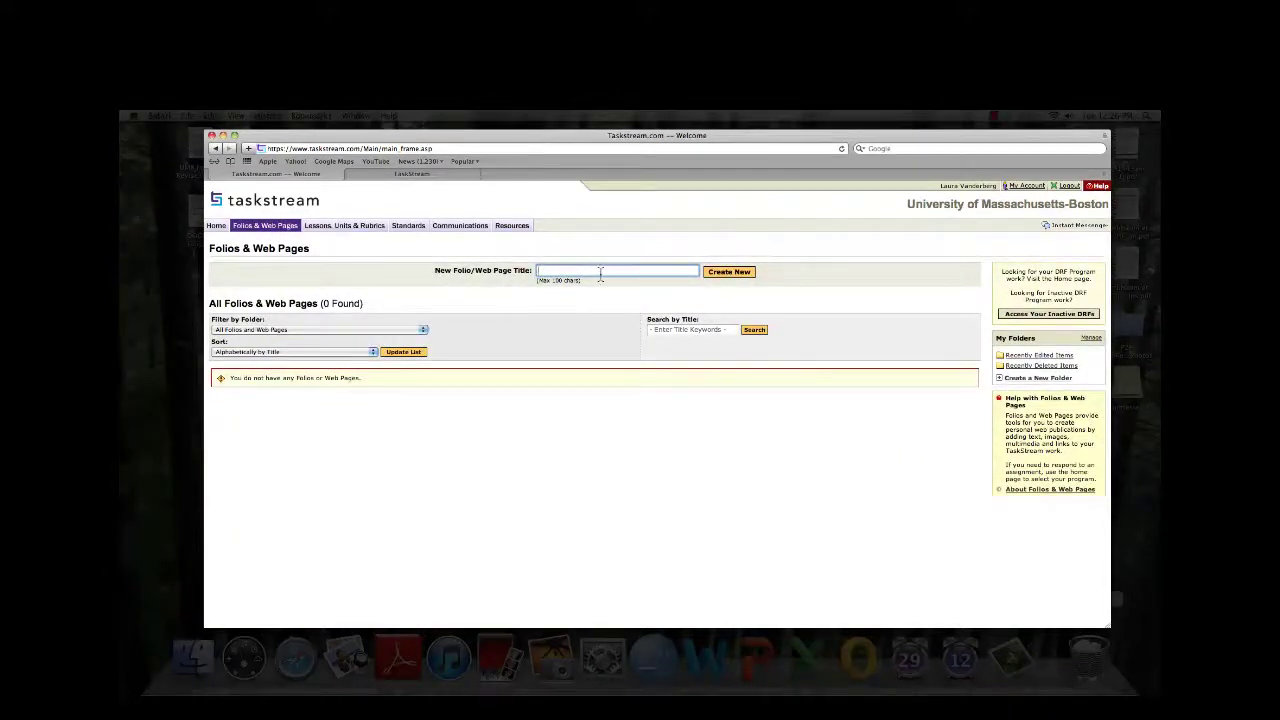
text(test)
click(723, 275)
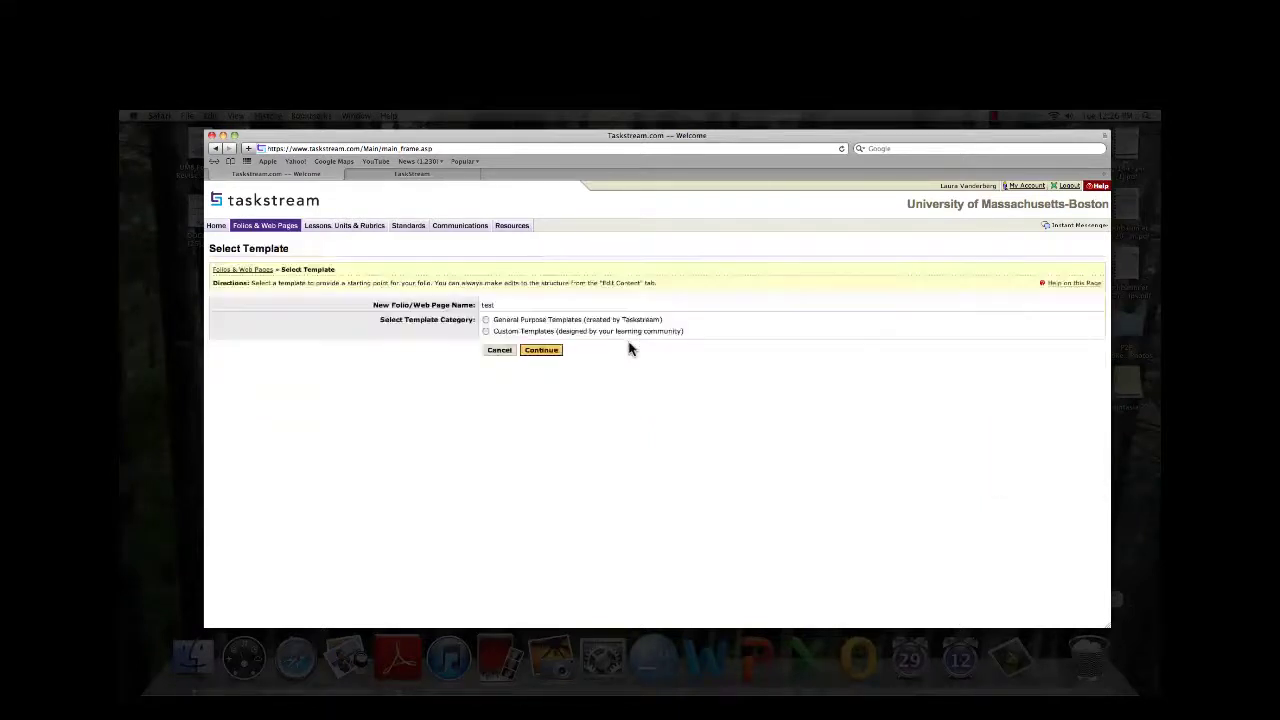
Build it on the General Purpose Professional Development Portfolio template after previewing its structure
click(487, 320)
click(545, 345)
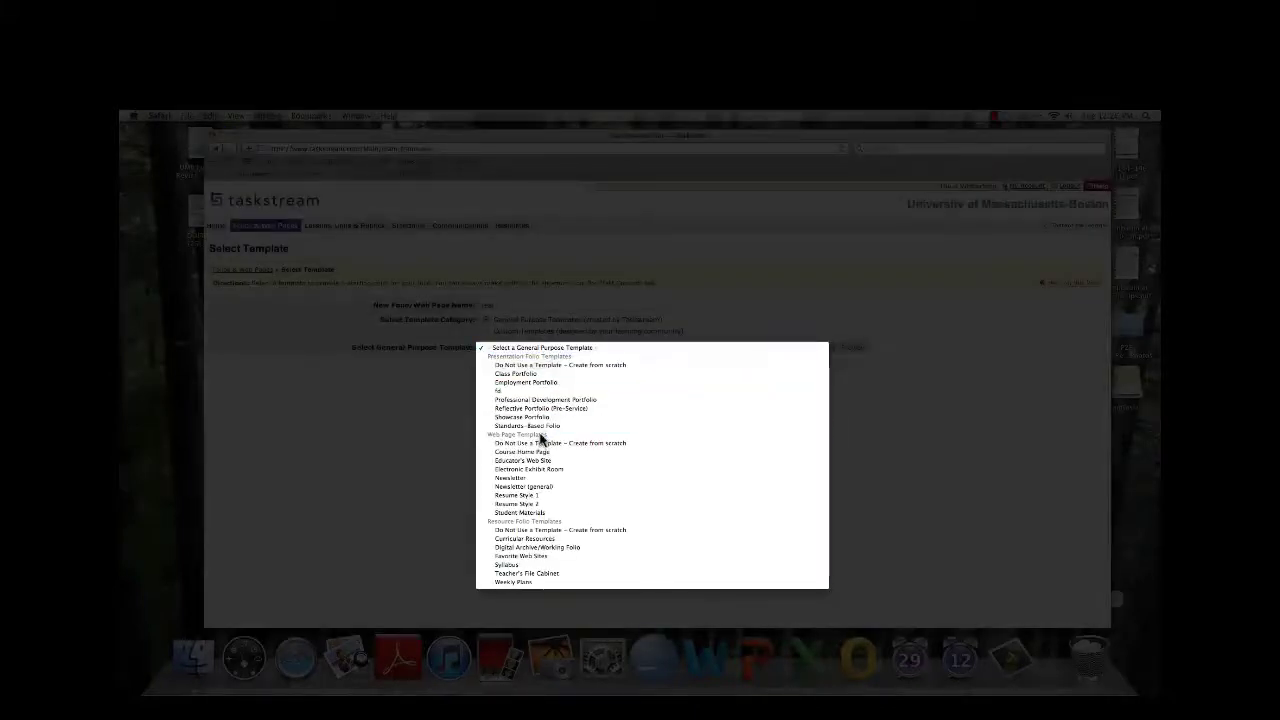
click(540, 400)
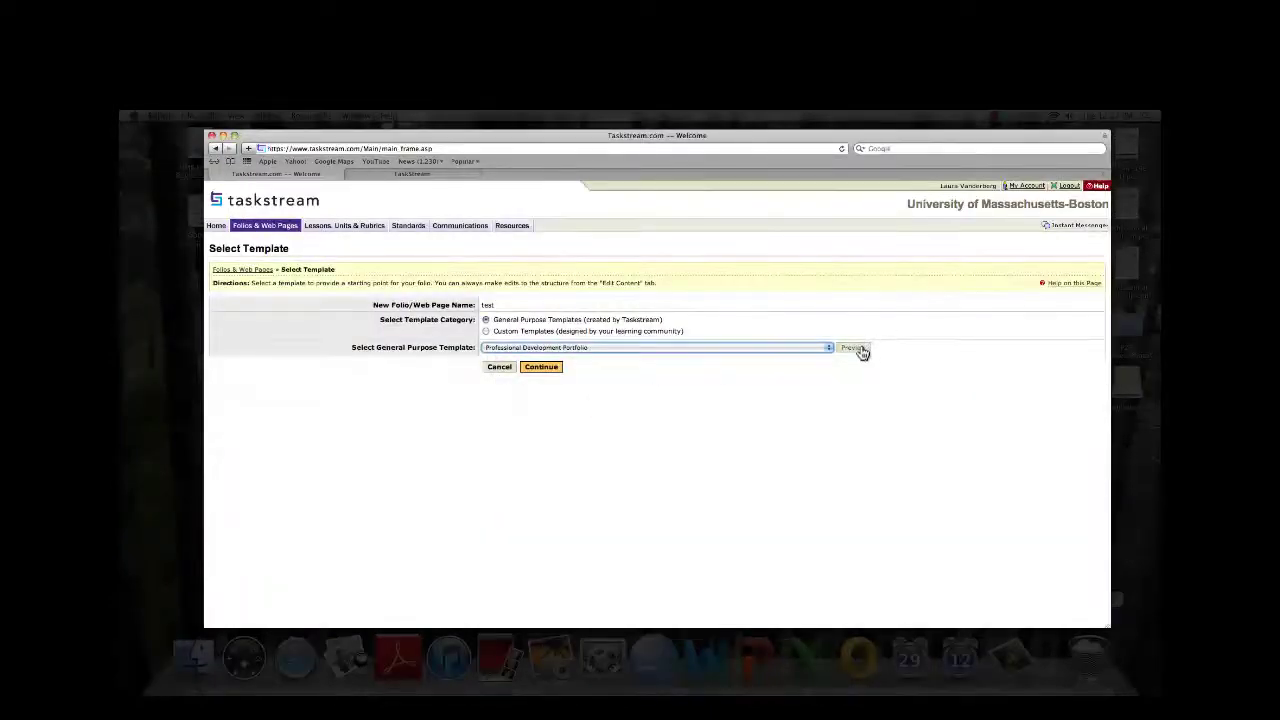
click(853, 348)
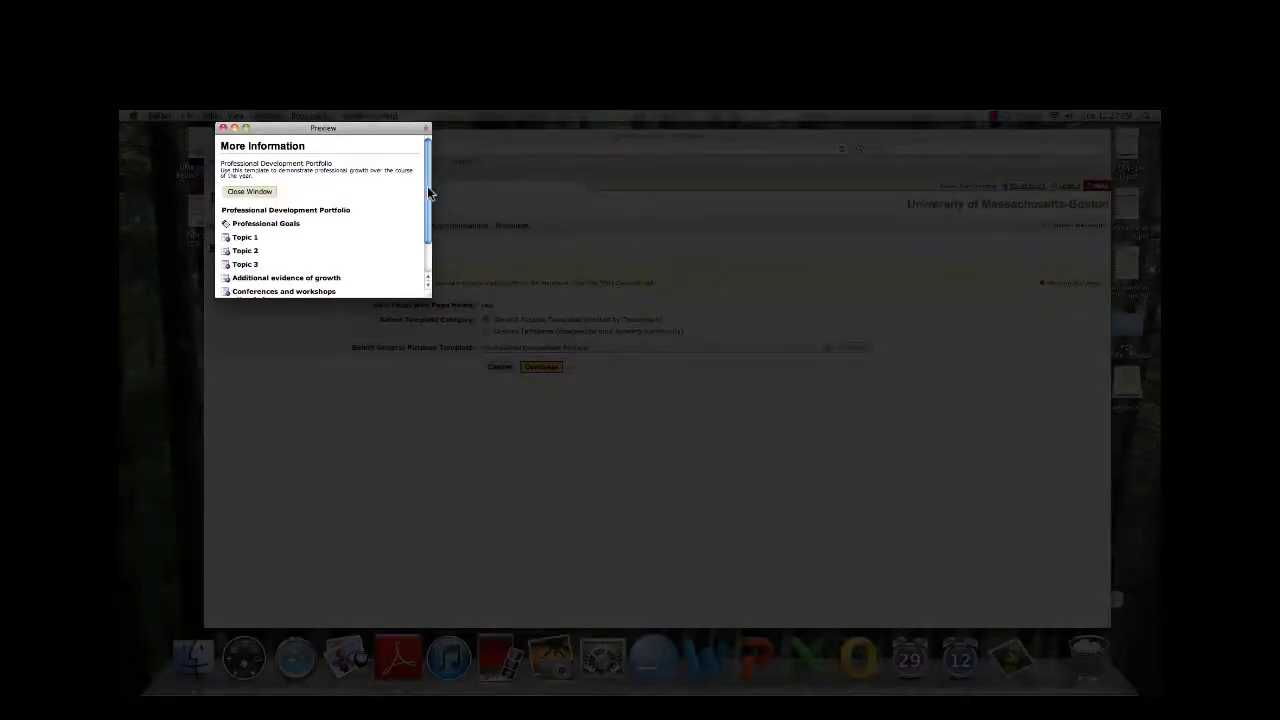
scroll(320, 220, down, 2)
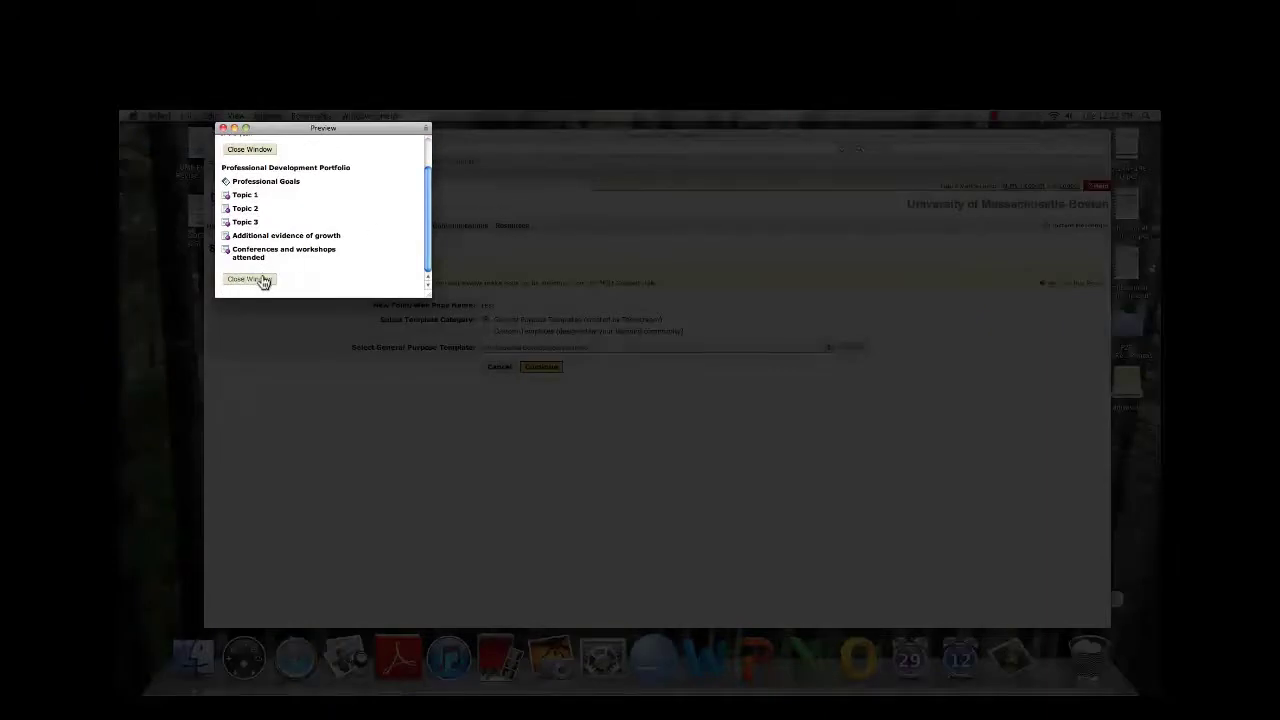
click(263, 280)
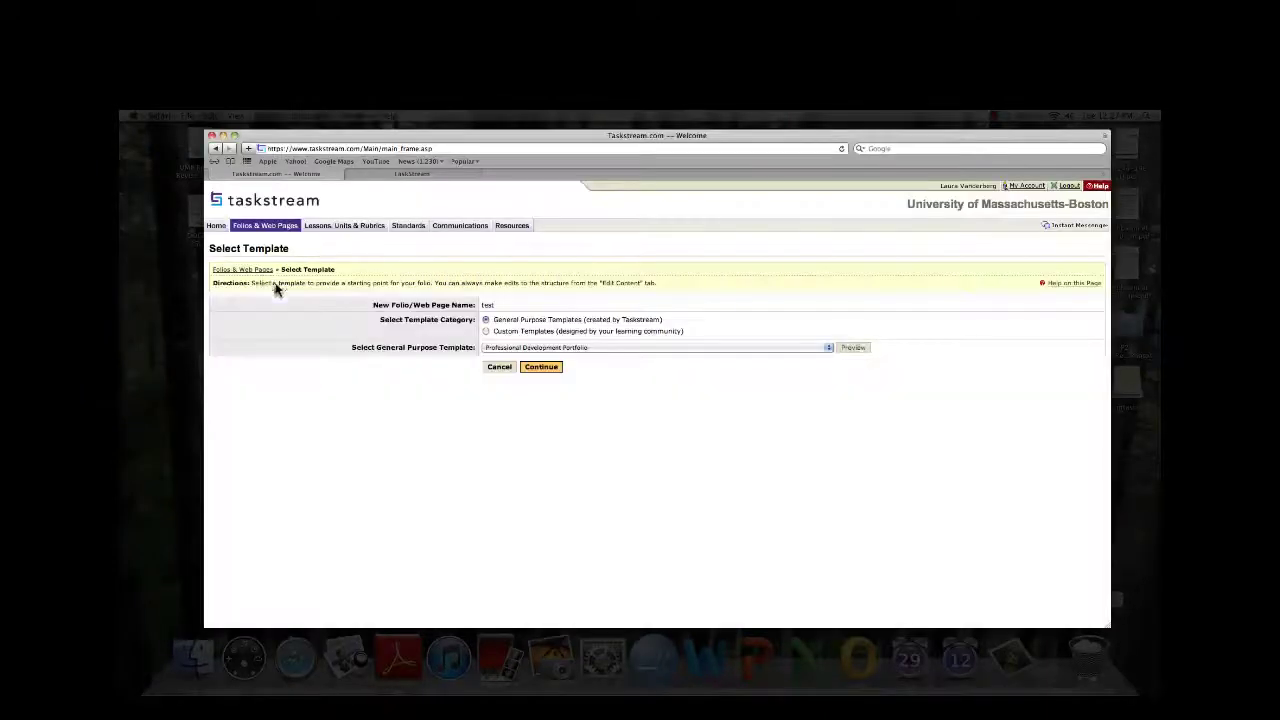
click(540, 367)
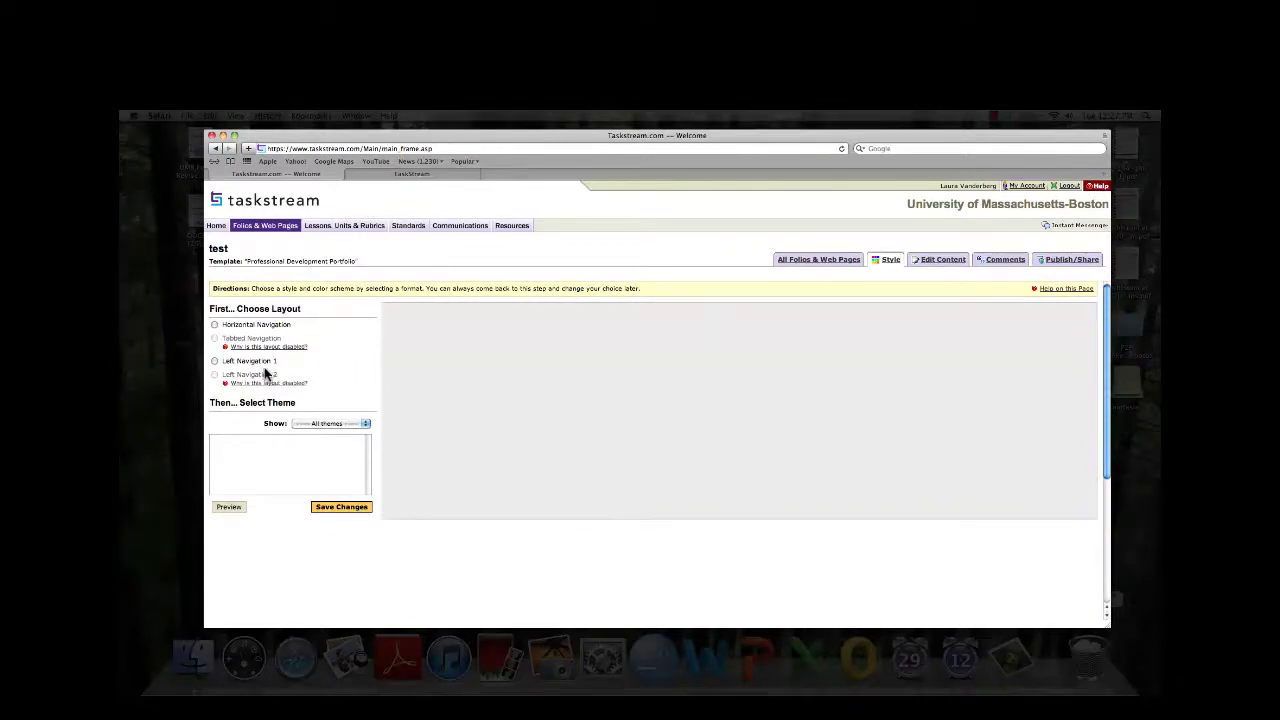
Save the Left Navigation 1 layout with Basic - Blue with Orange Accent theme, then edit content
click(215, 325)
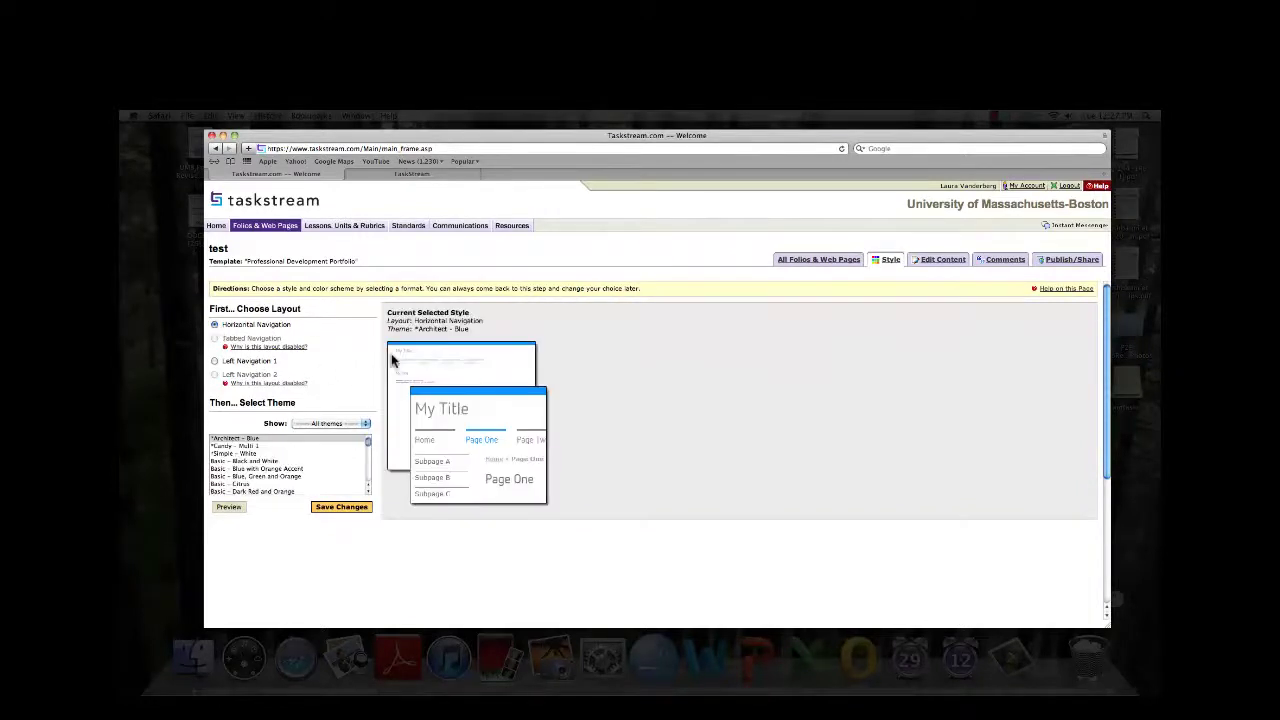
click(214, 361)
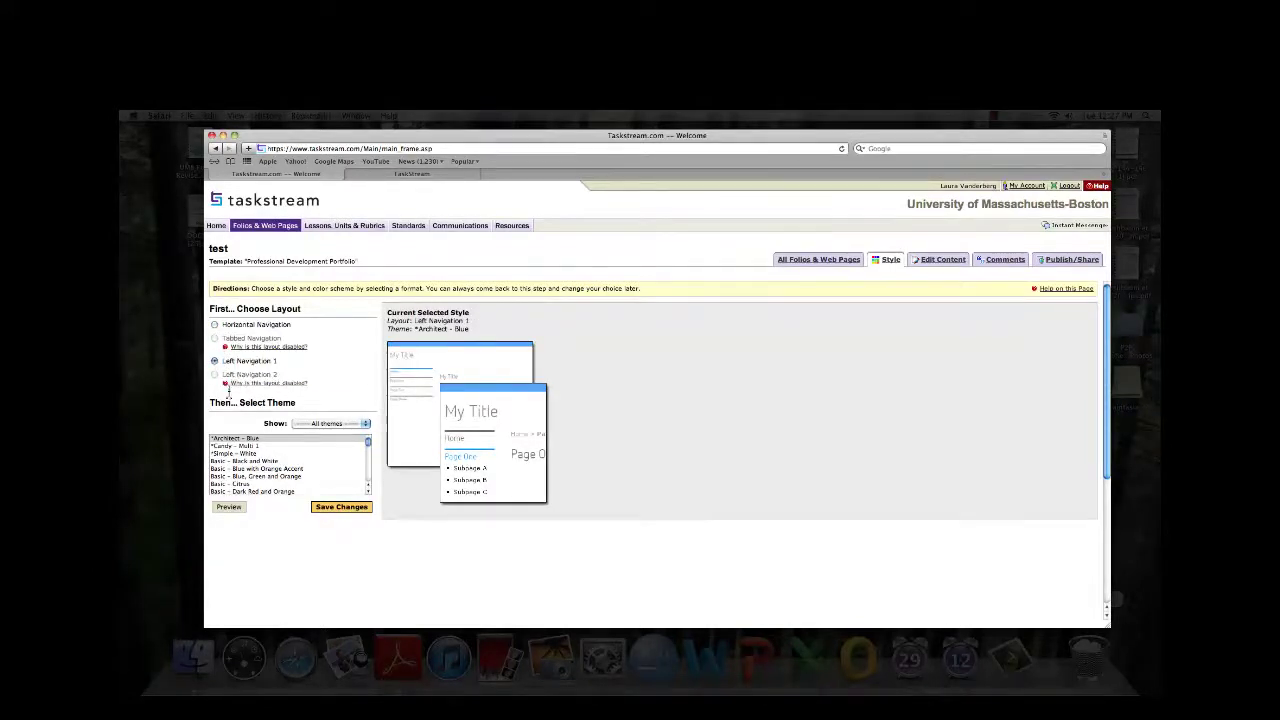
click(273, 477)
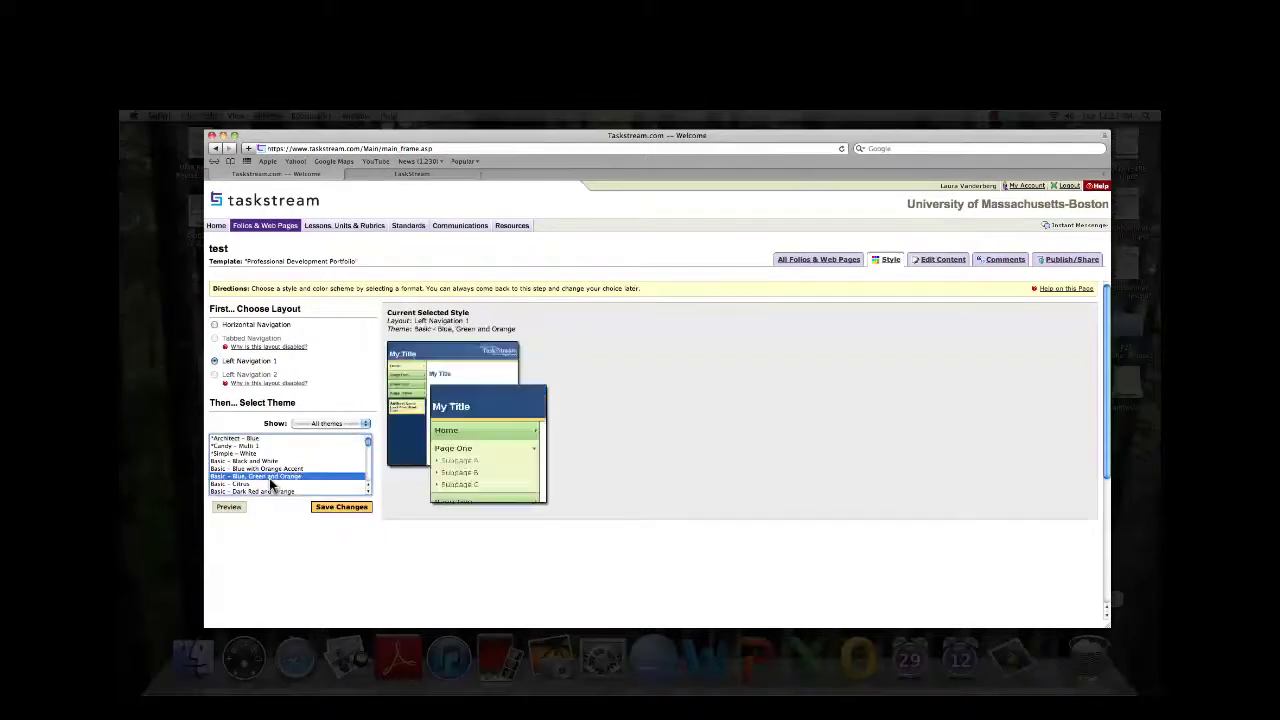
click(273, 468)
click(273, 461)
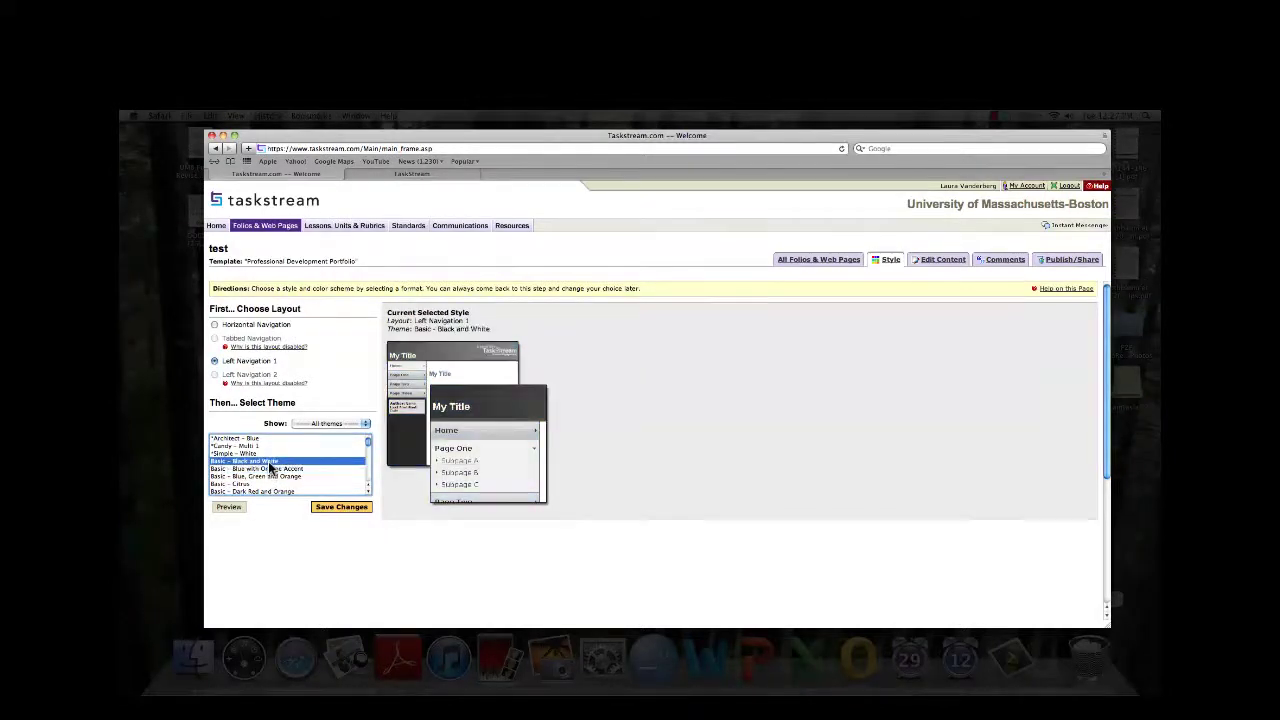
click(273, 468)
click(338, 508)
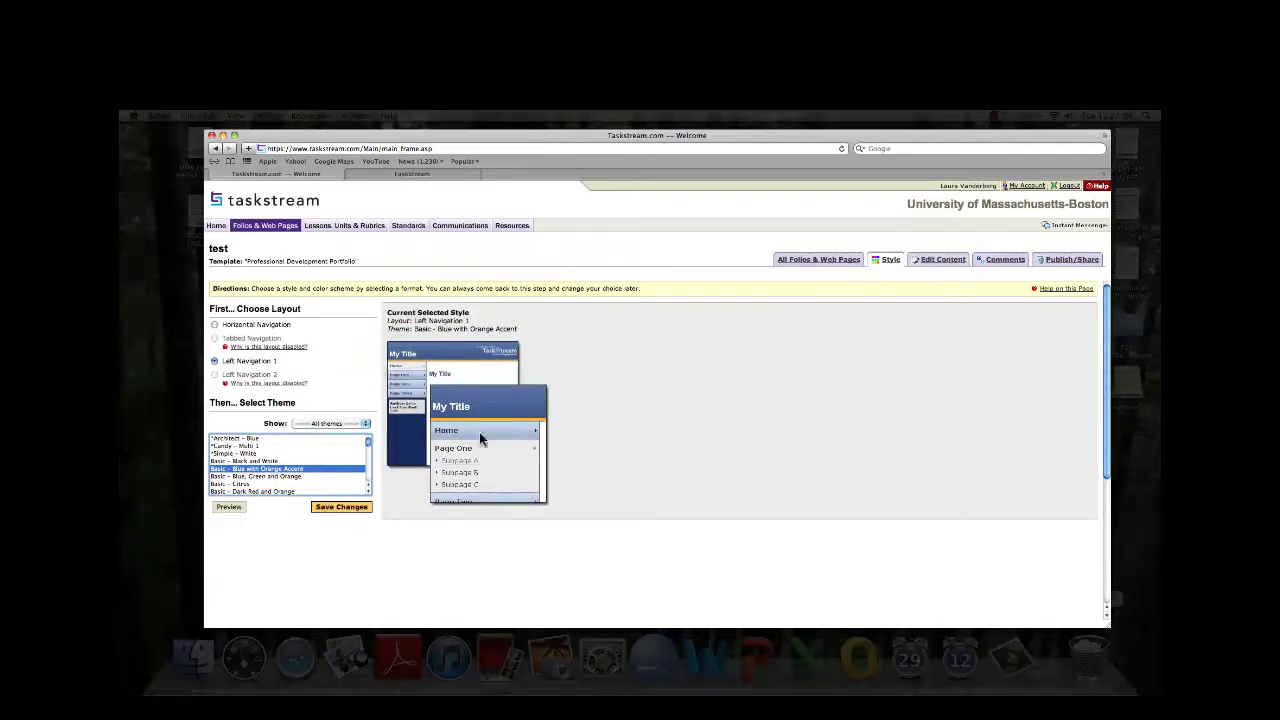
click(355, 510)
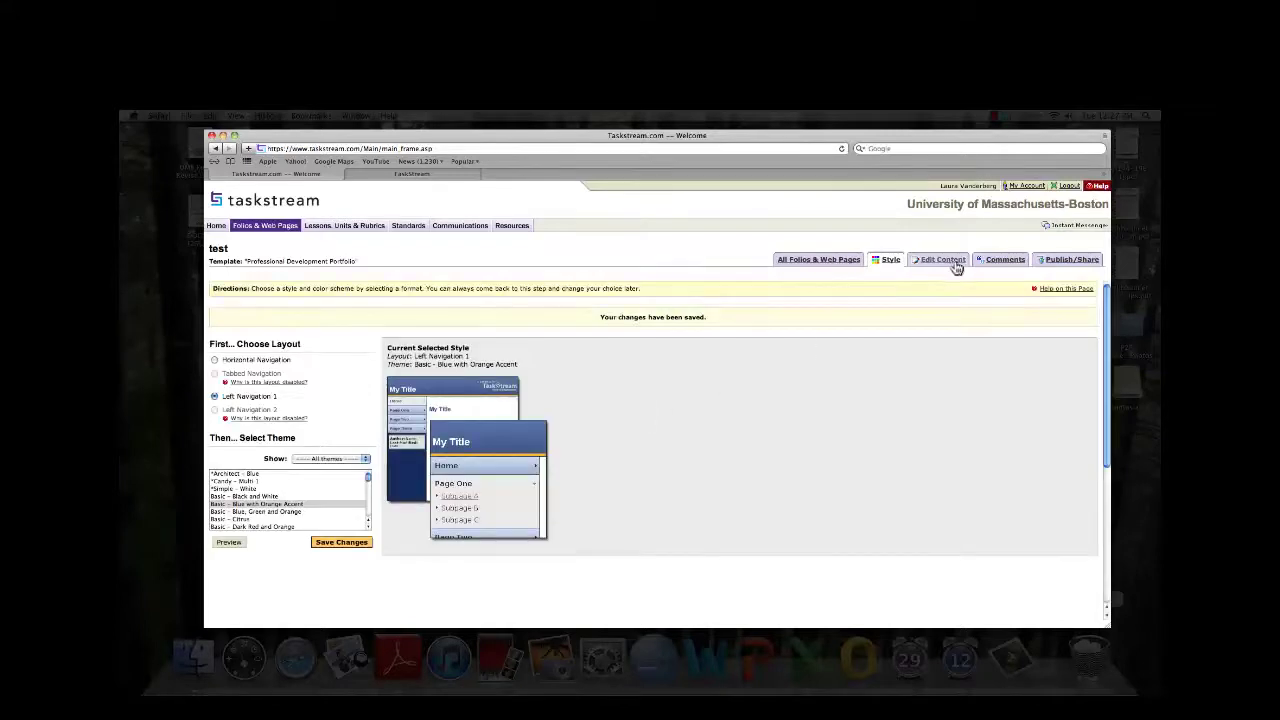
click(949, 261)
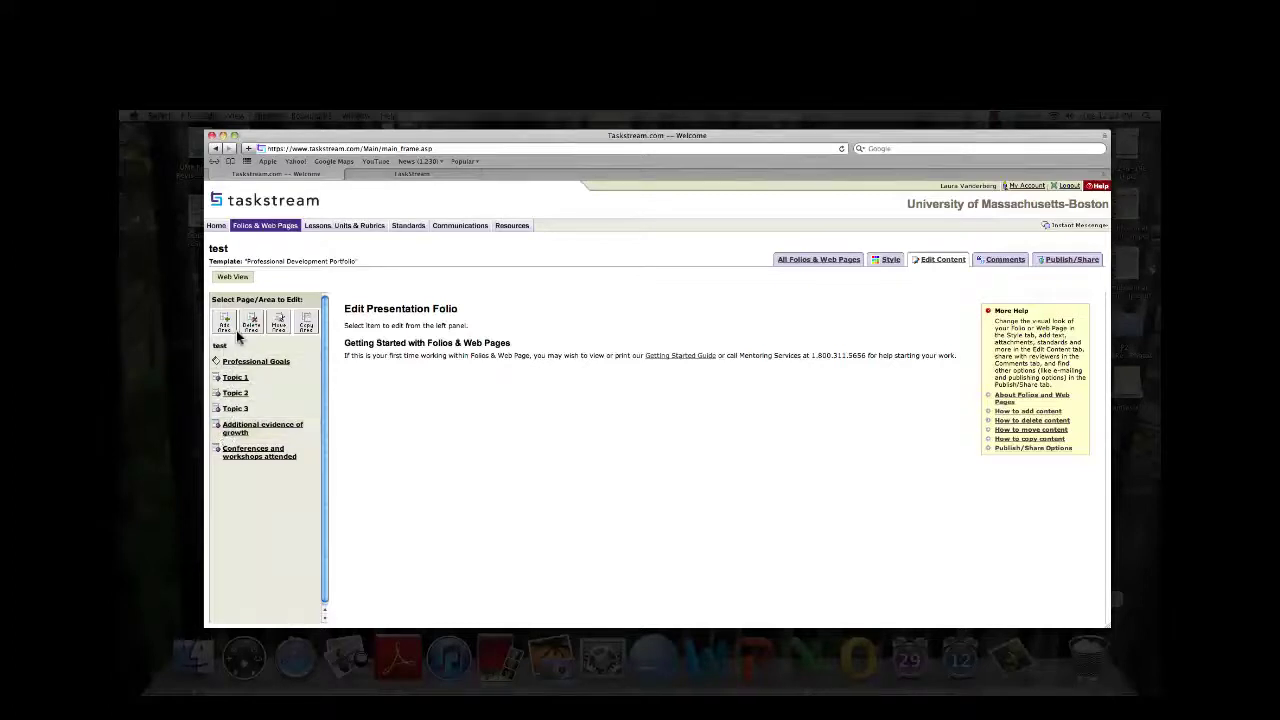
click(249, 397)
click(1004, 260)
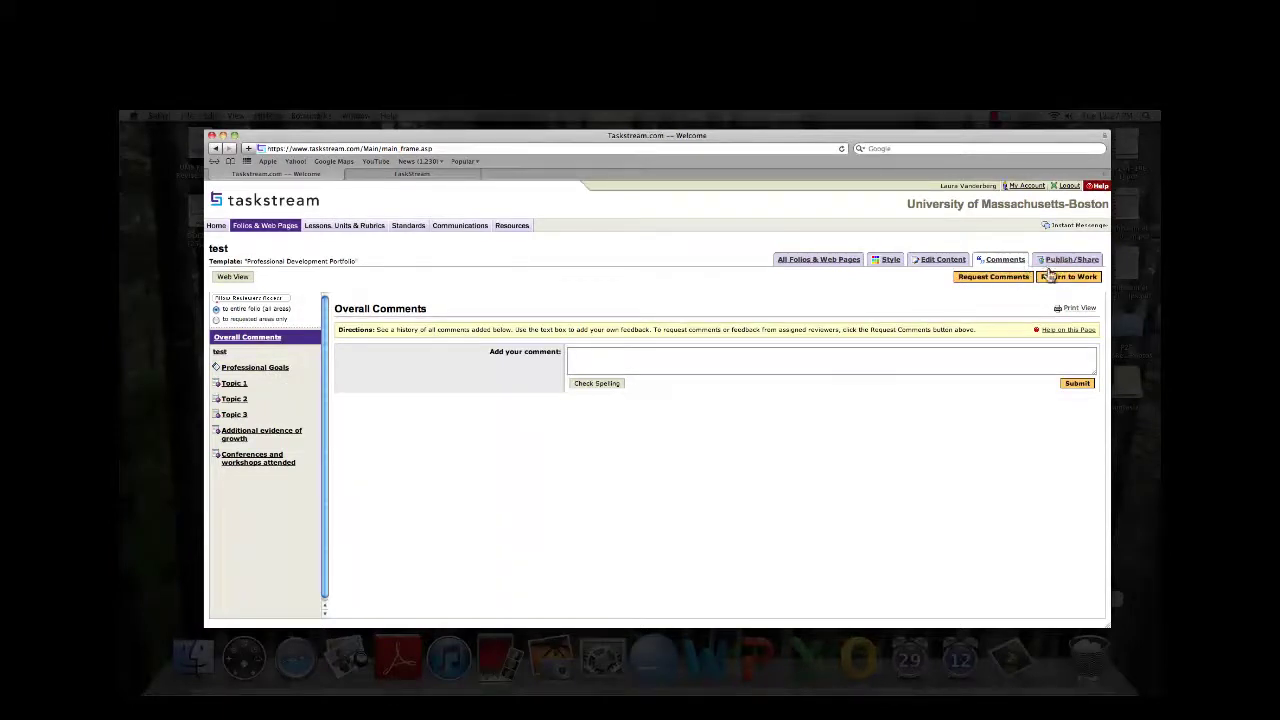
click(1050, 277)
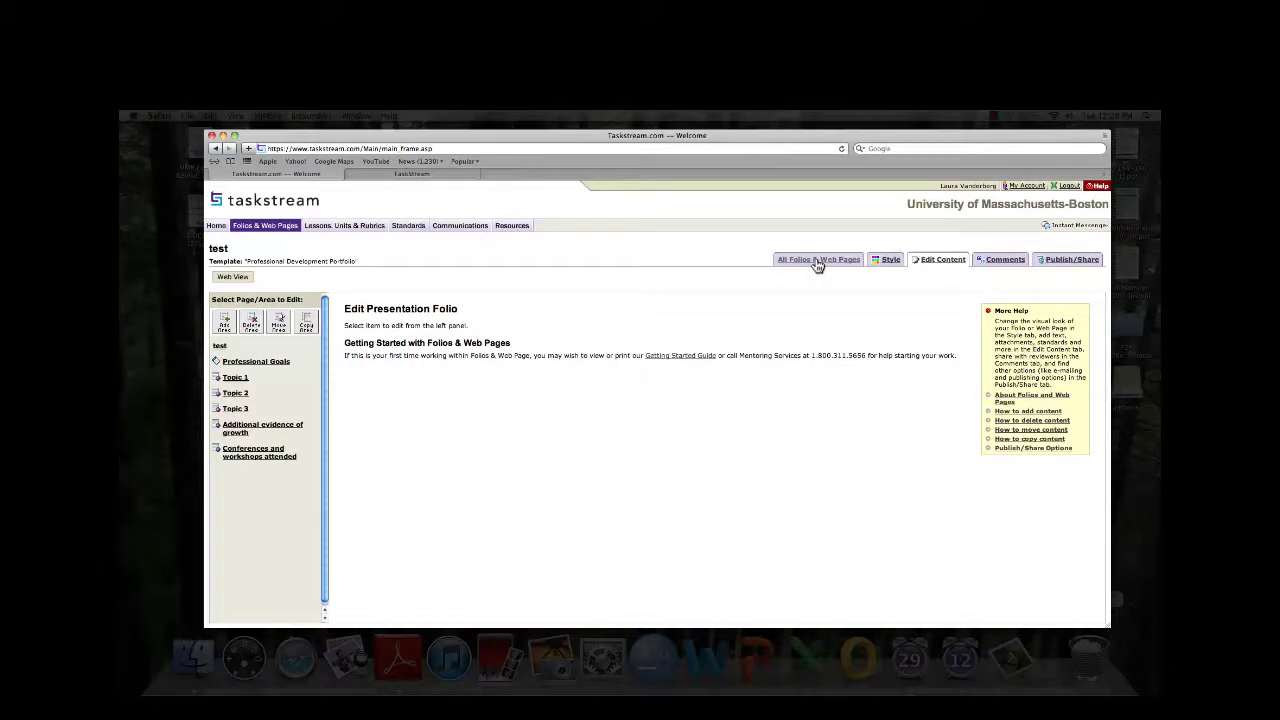
Open the test folio from All Folios & Web Pages and go to its Publish/Share options
click(817, 262)
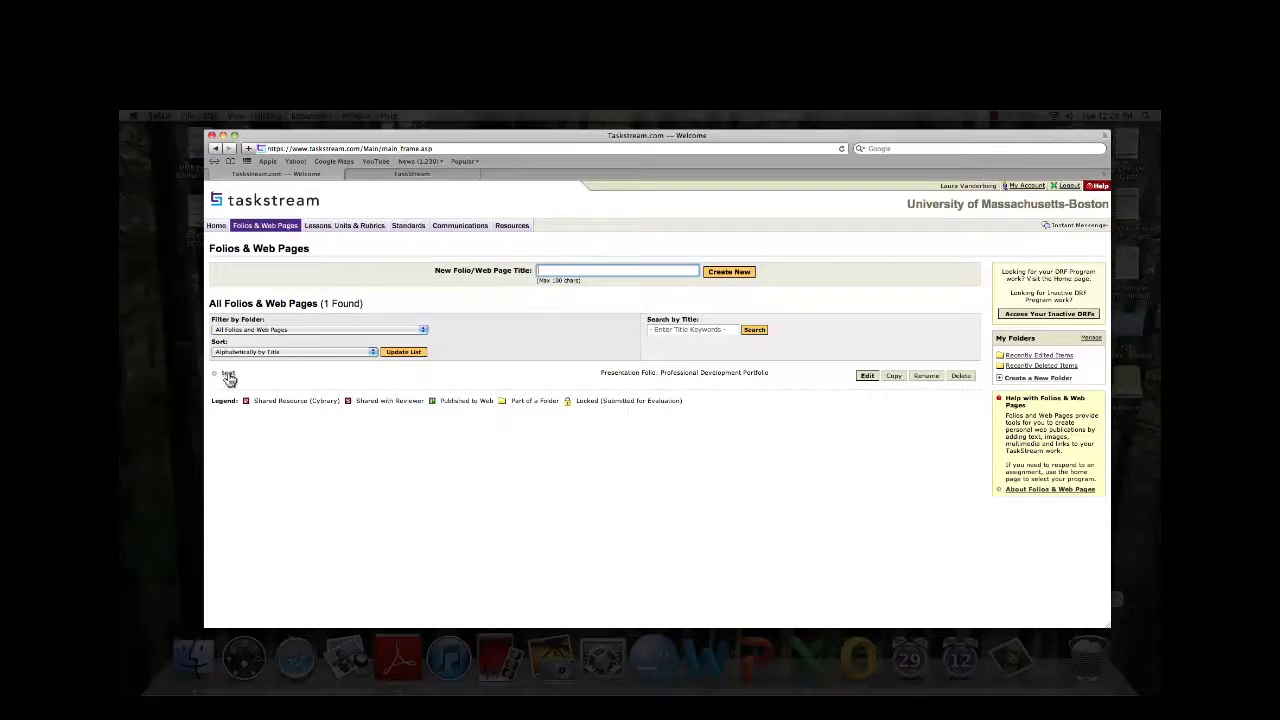
click(228, 375)
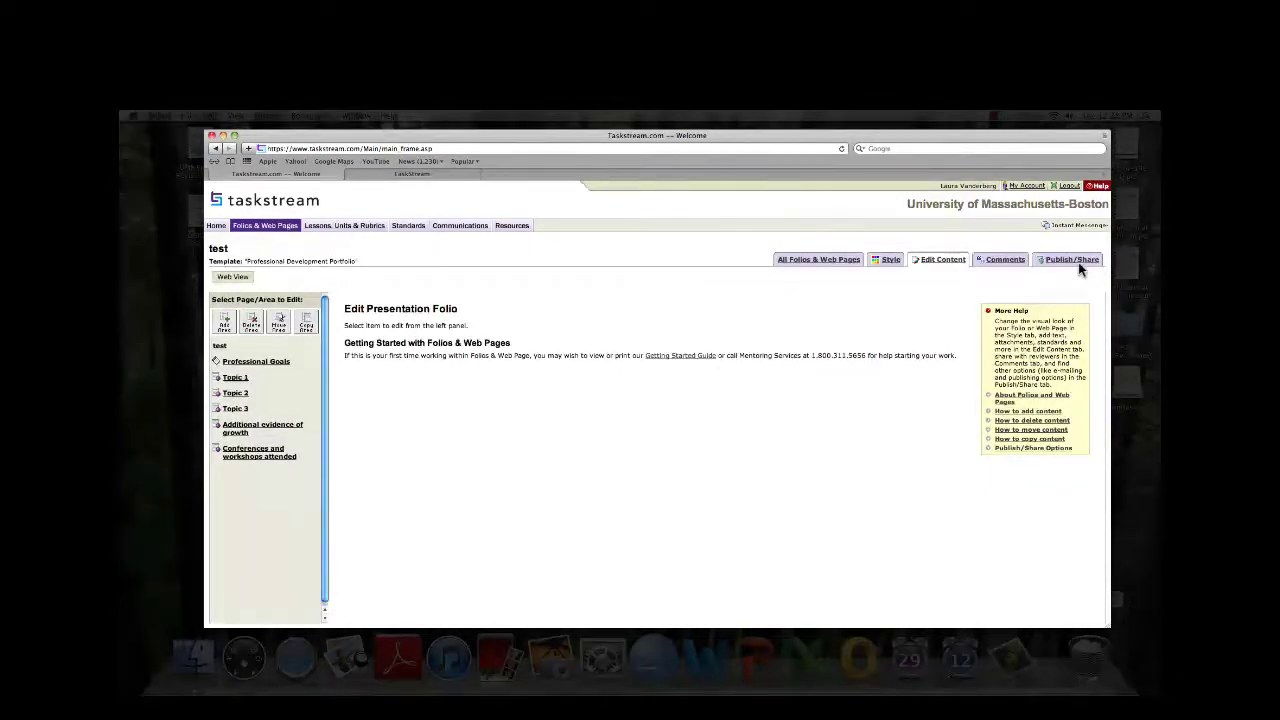
click(1079, 263)
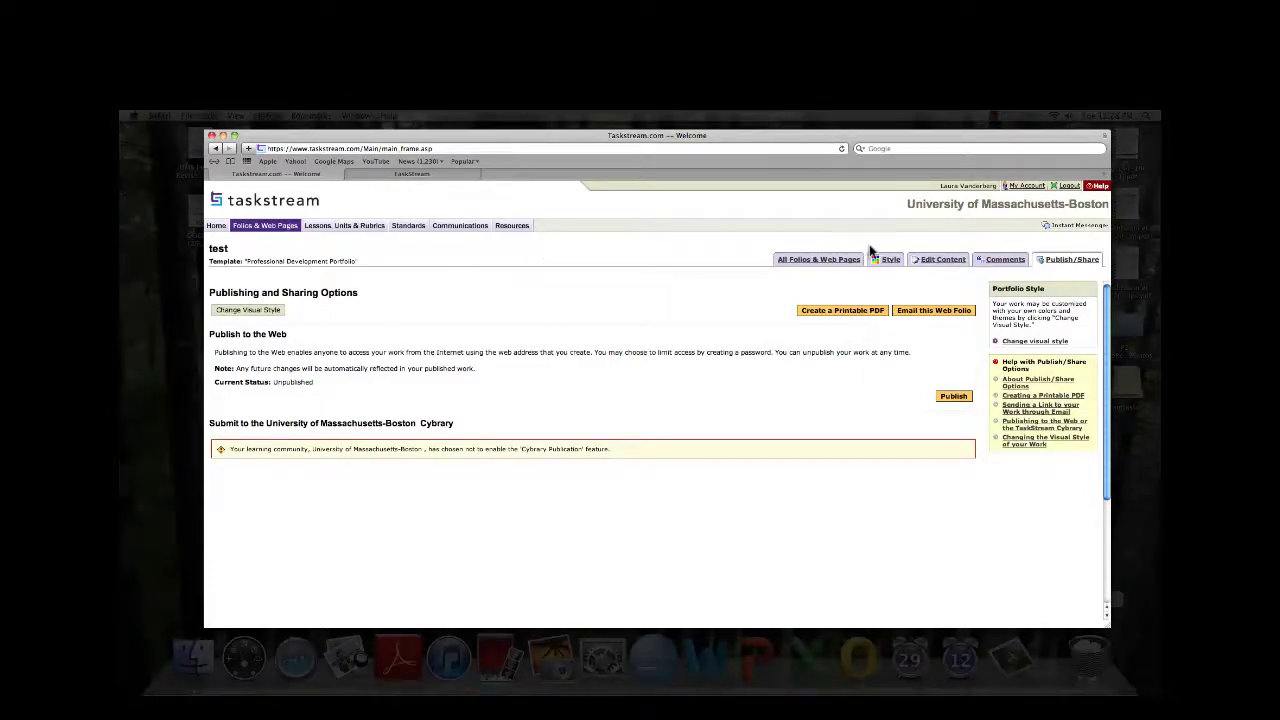
Check Communications, then return to the Home page listing the PPA Draft Portfolio
click(456, 230)
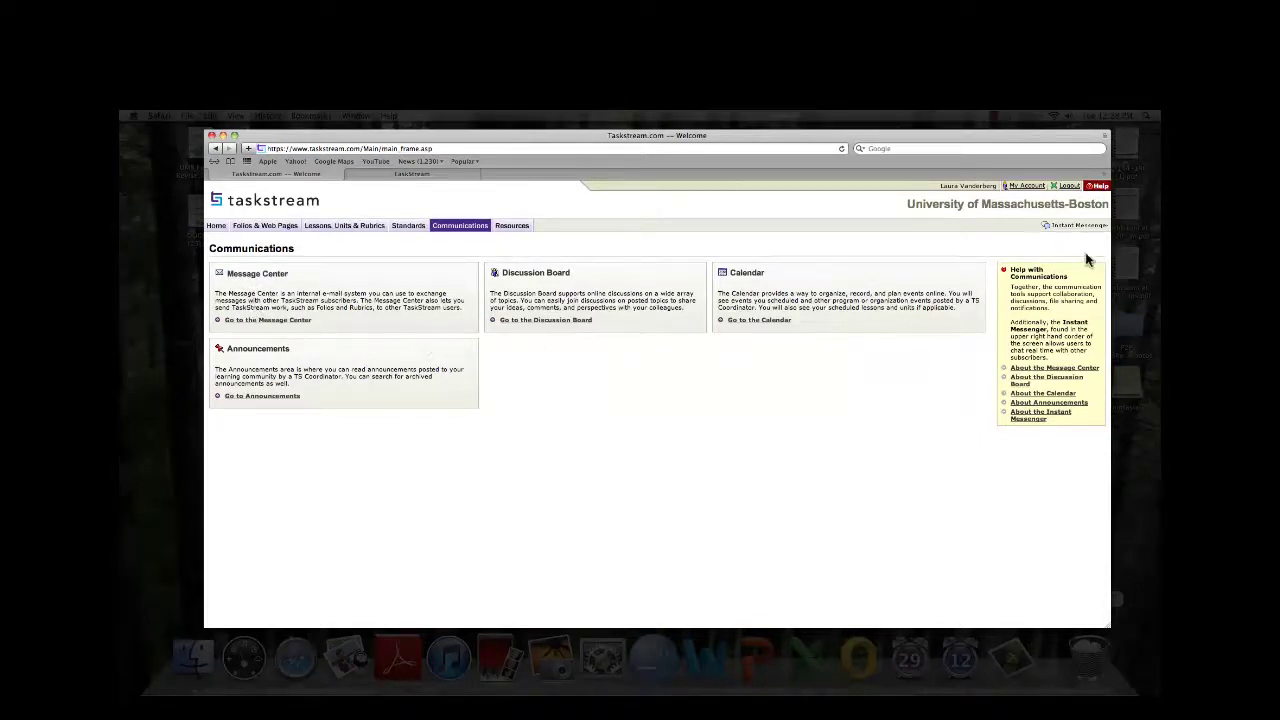
click(216, 226)
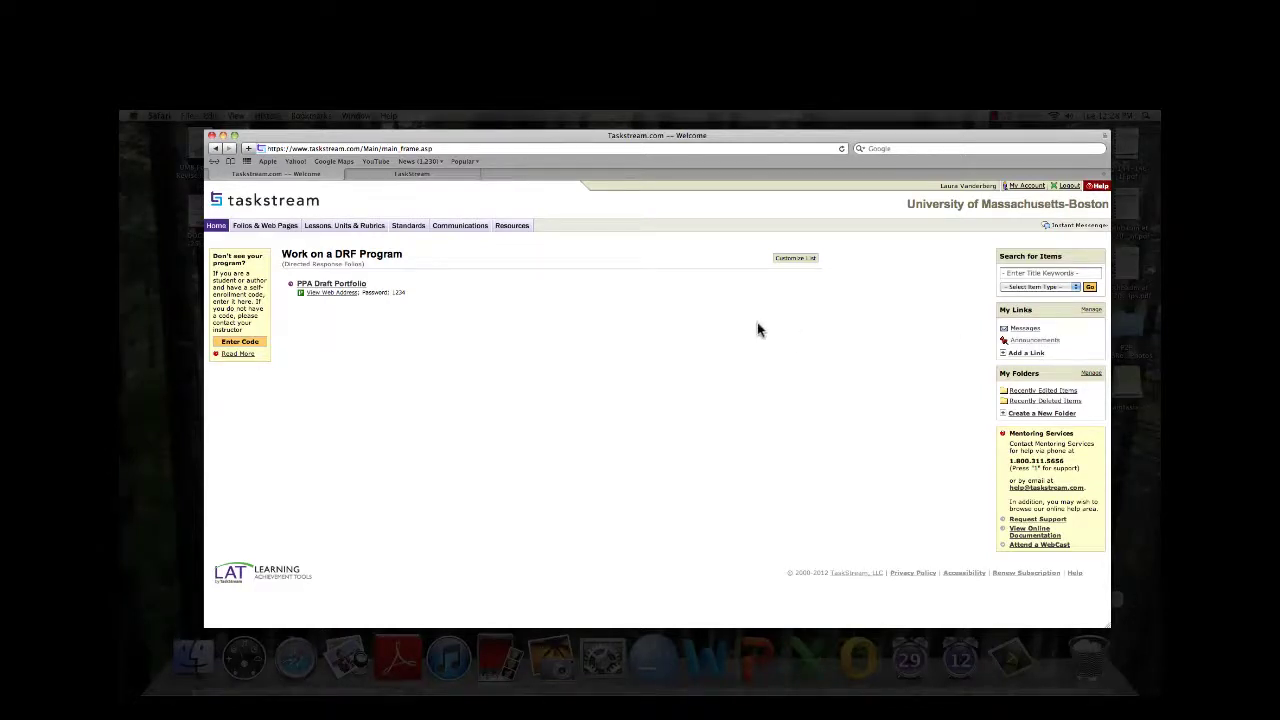
Open the Communications page and launch TaskStream's Instant Messenger
click(466, 228)
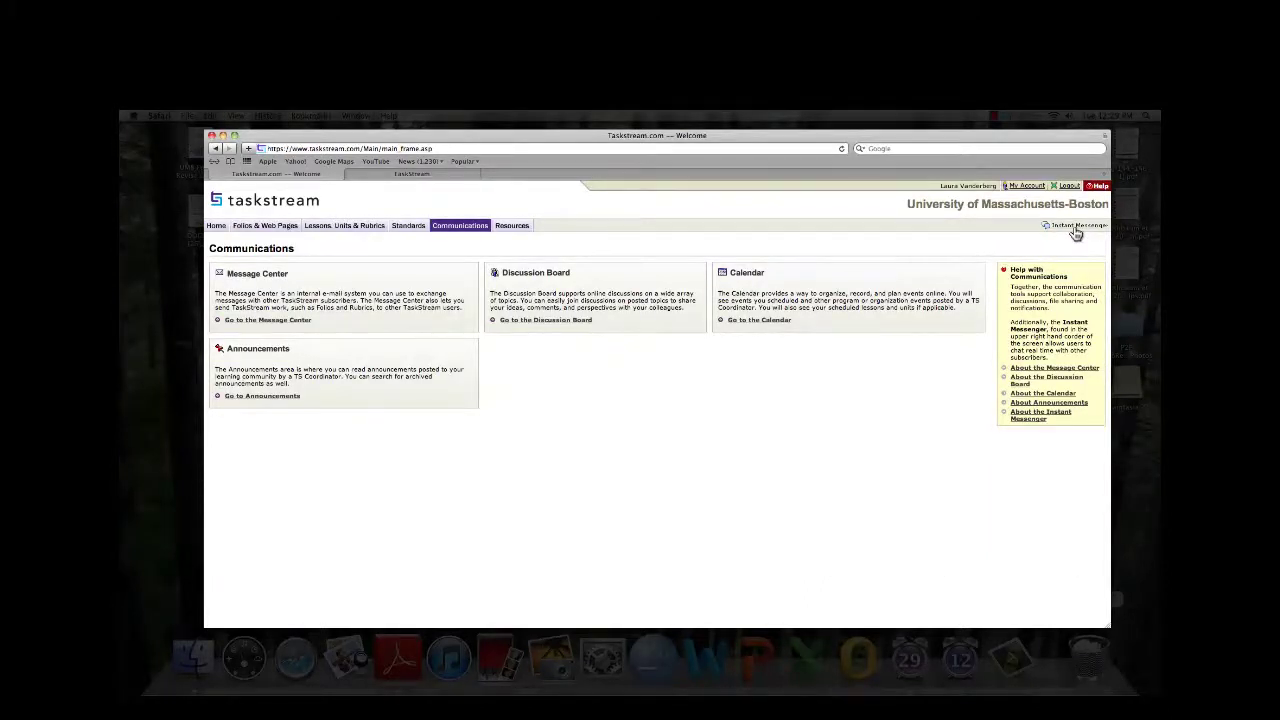
click(1076, 228)
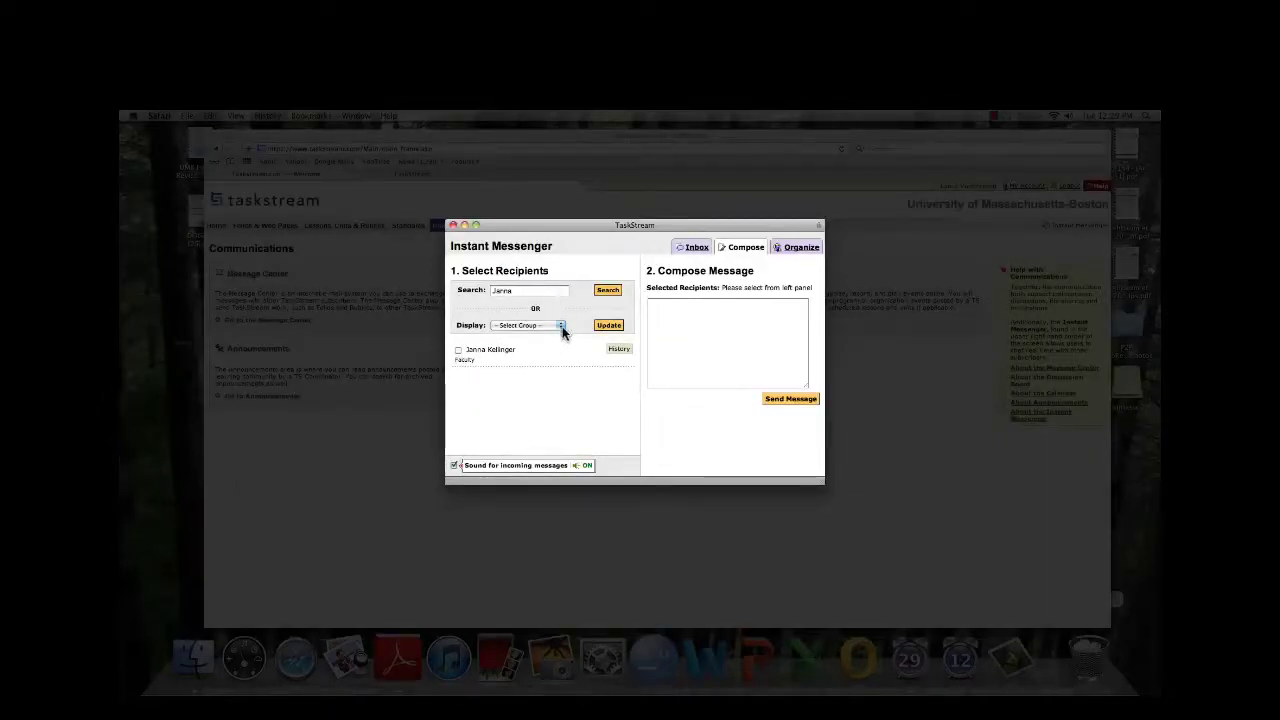
Show all online users in the messenger, refresh the list, and shift the window left
click(560, 326)
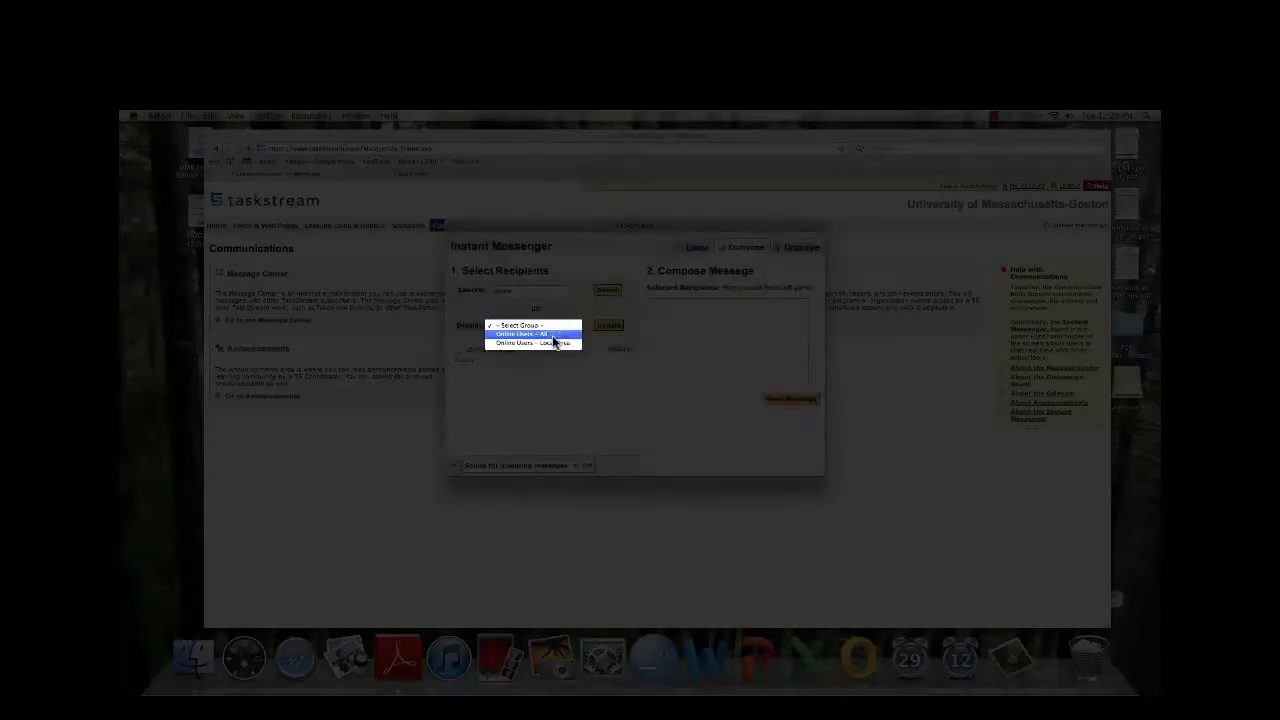
click(553, 334)
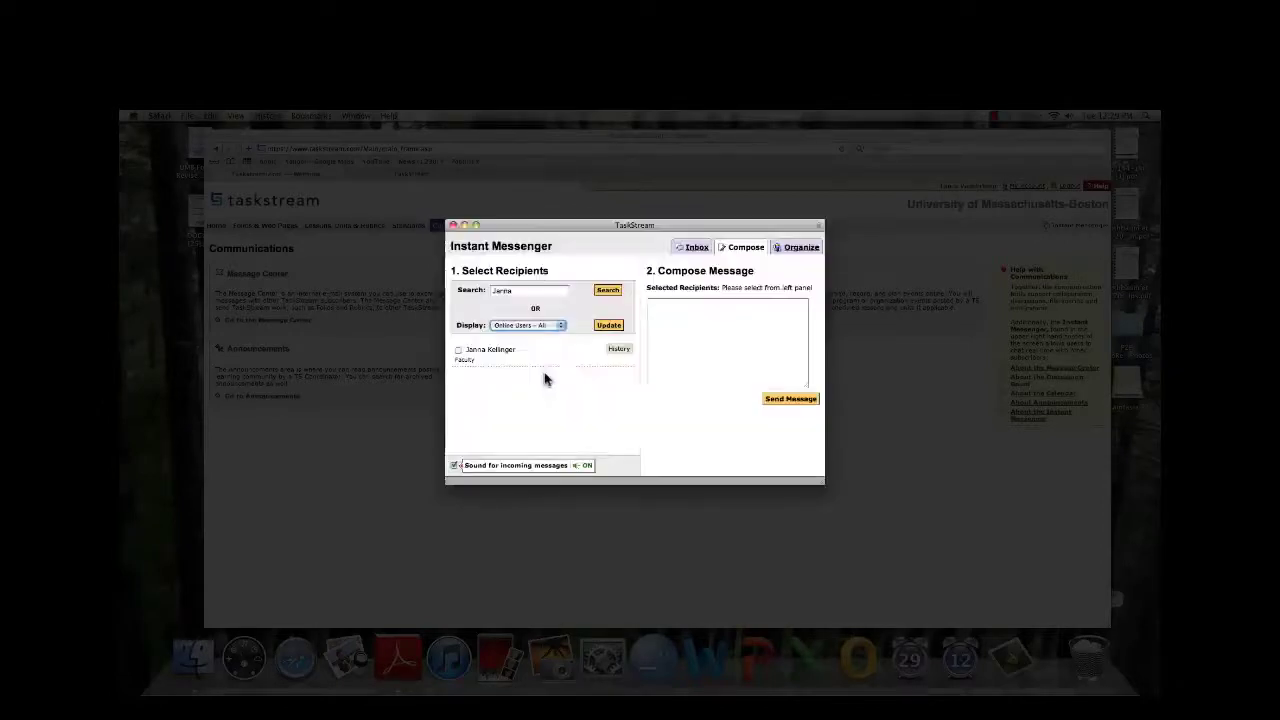
click(609, 325)
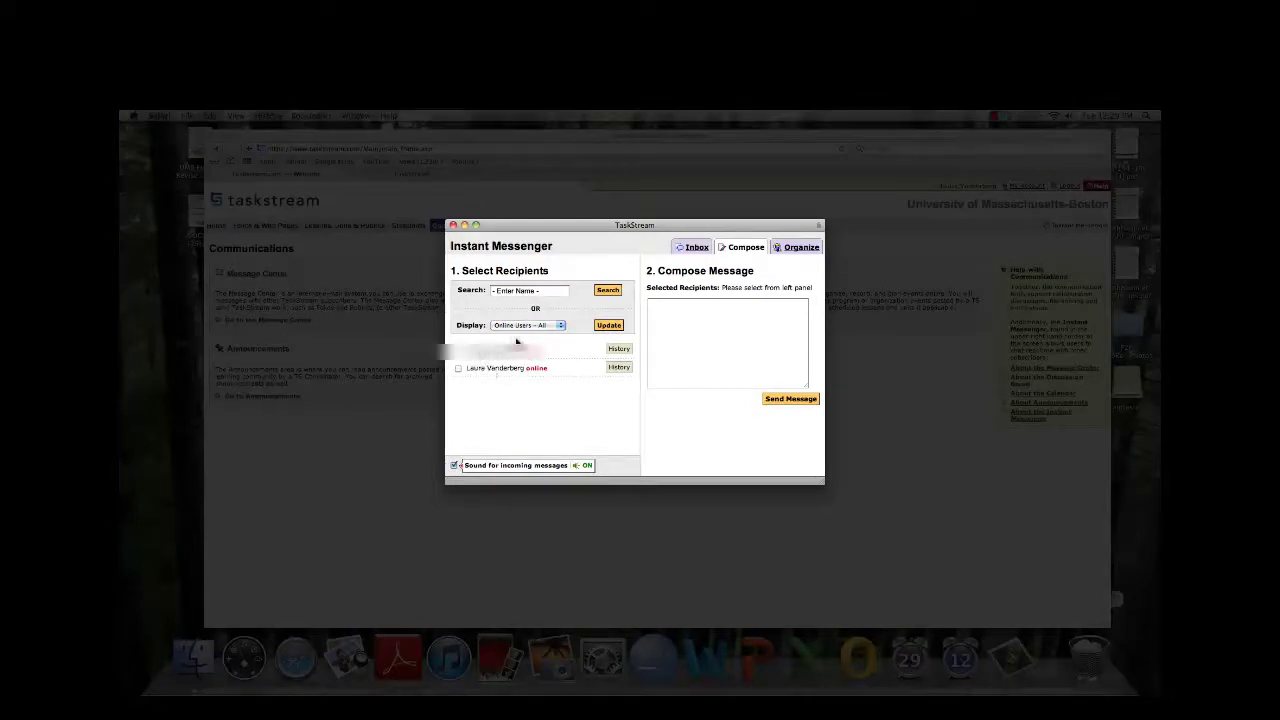
drag(612, 226, 564, 227)
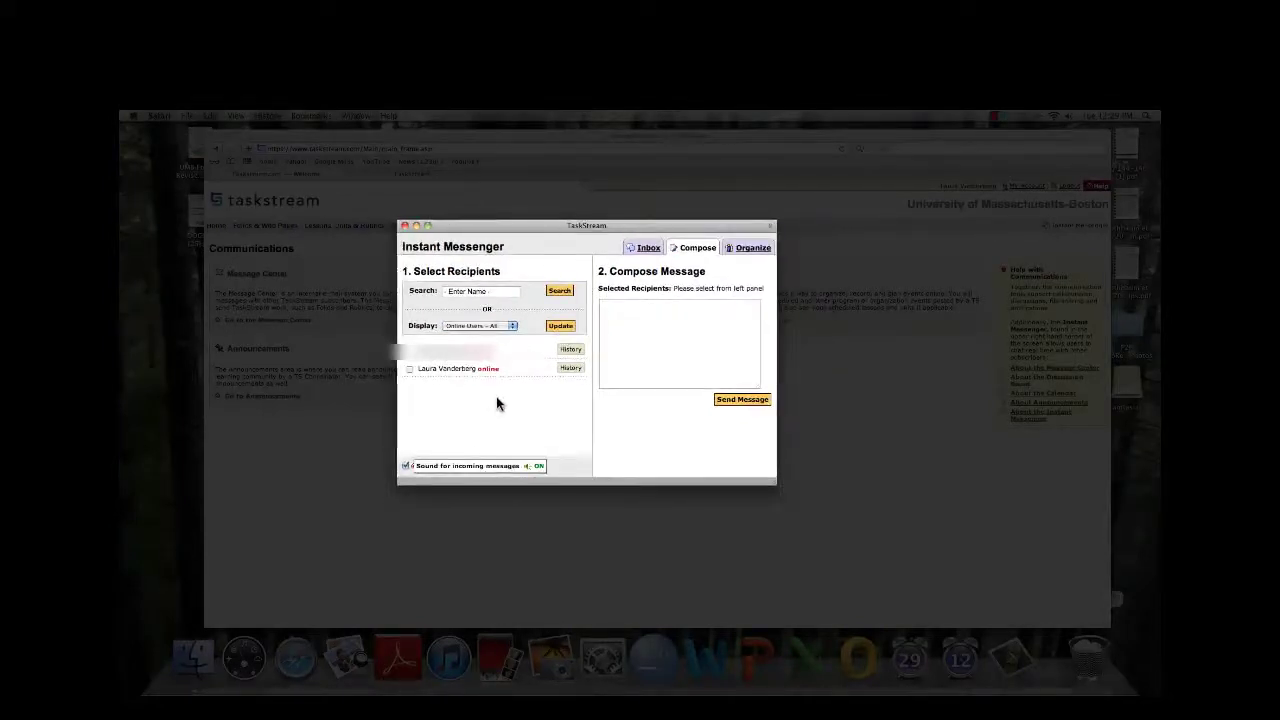
Find the faculty colleague by name and send her a question about when Standard C is due
click(488, 294)
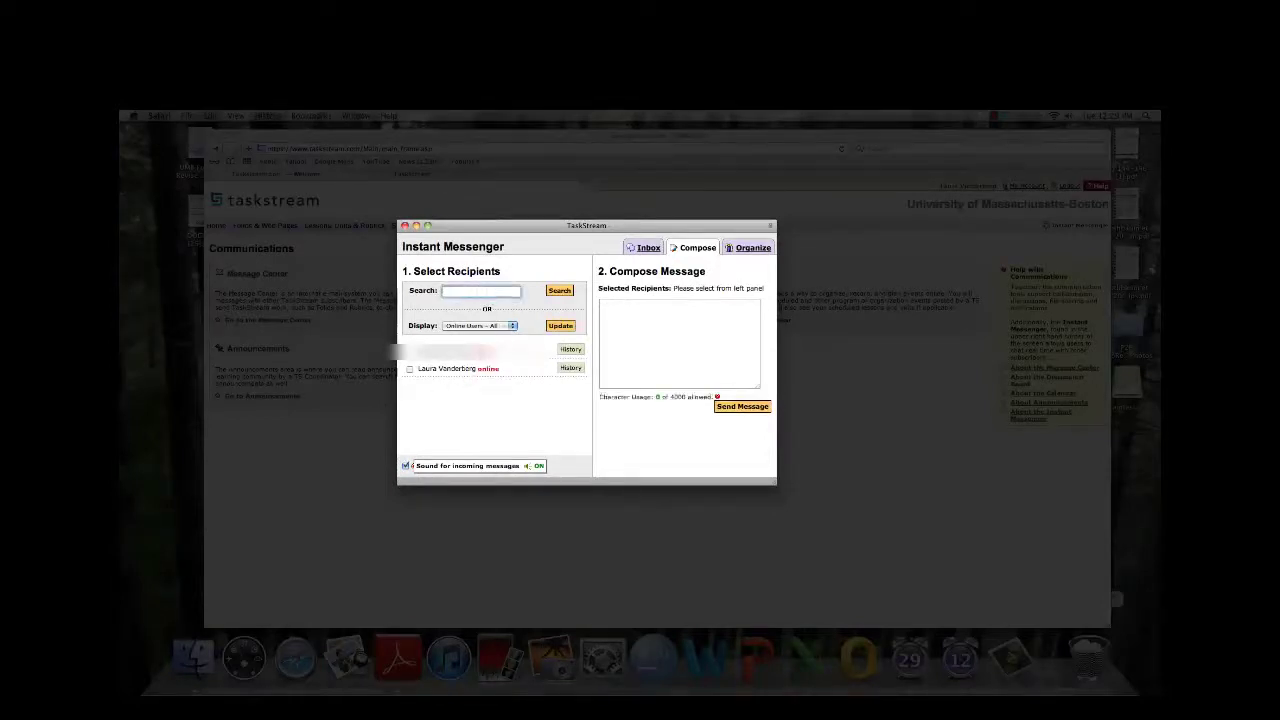
text(janno)
click(562, 292)
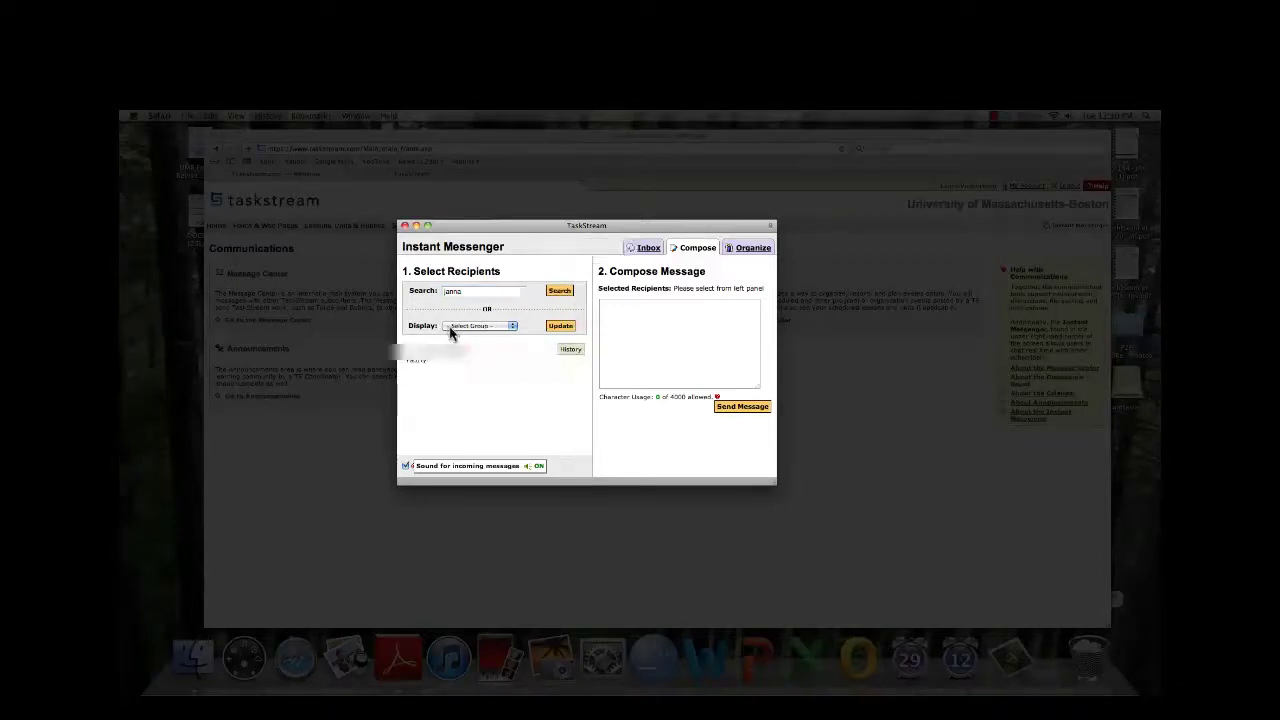
click(410, 350)
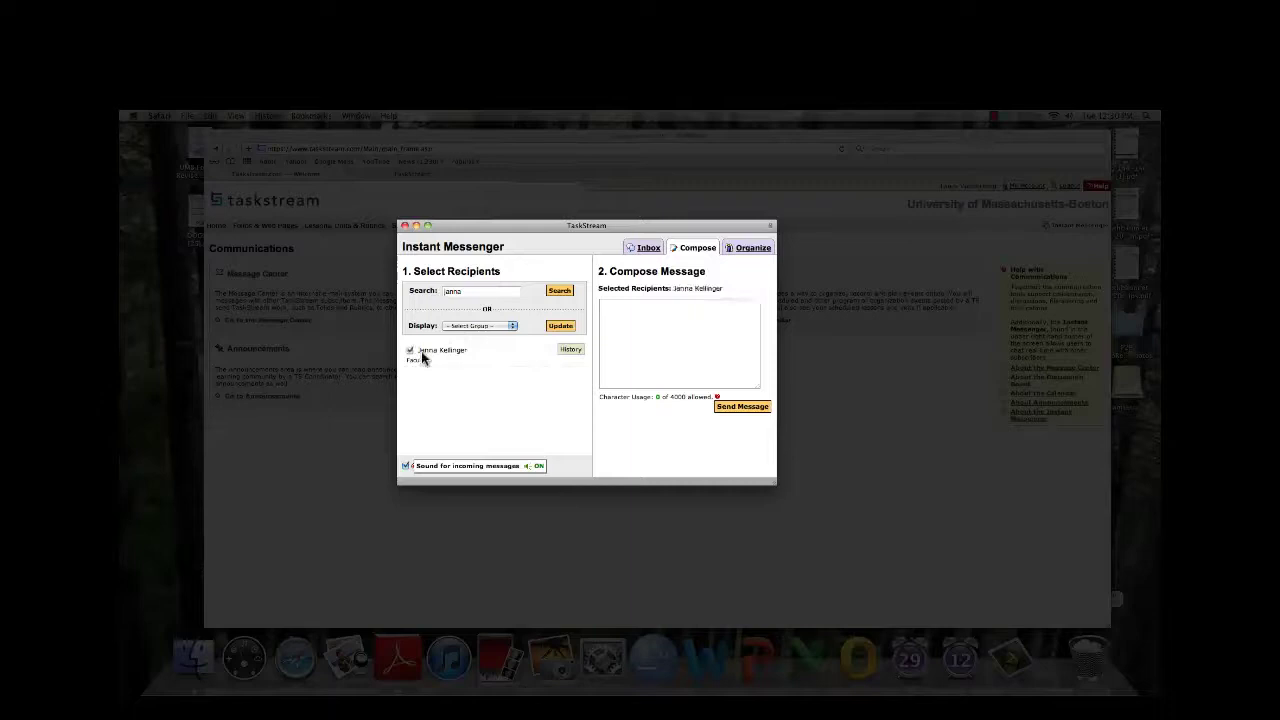
click(617, 348)
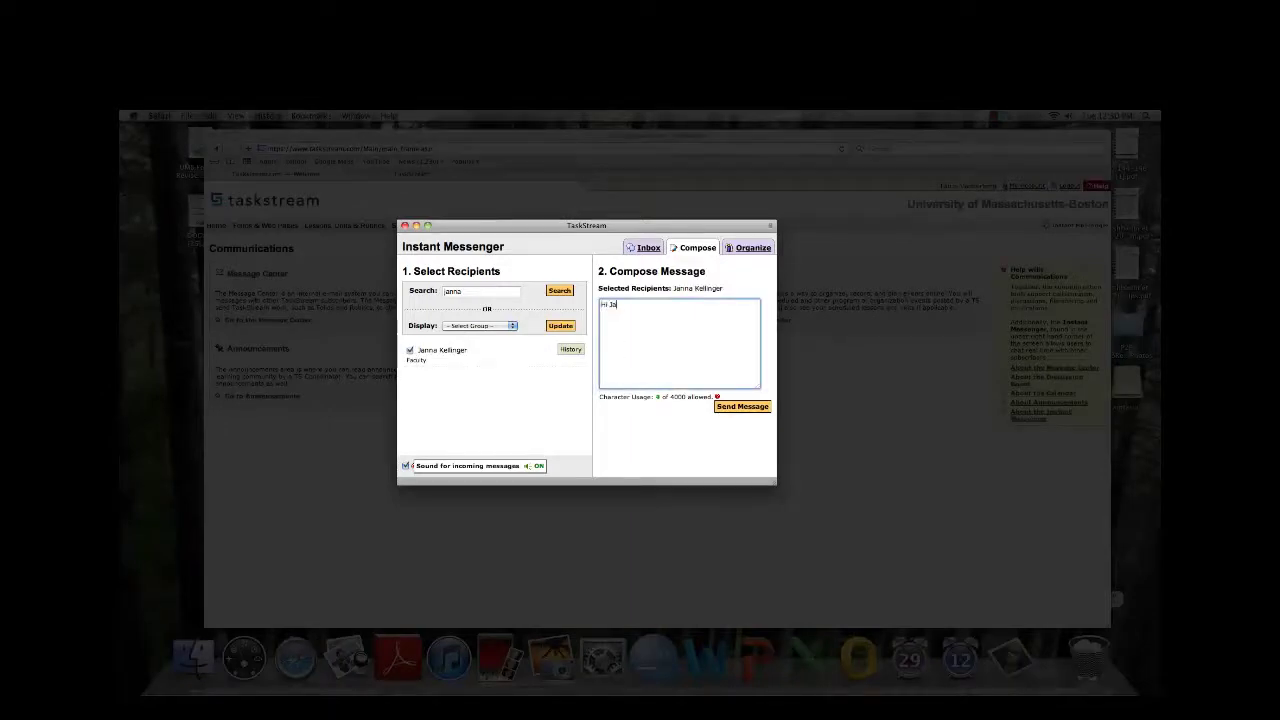
text(Hi Janna, I have a question about when)
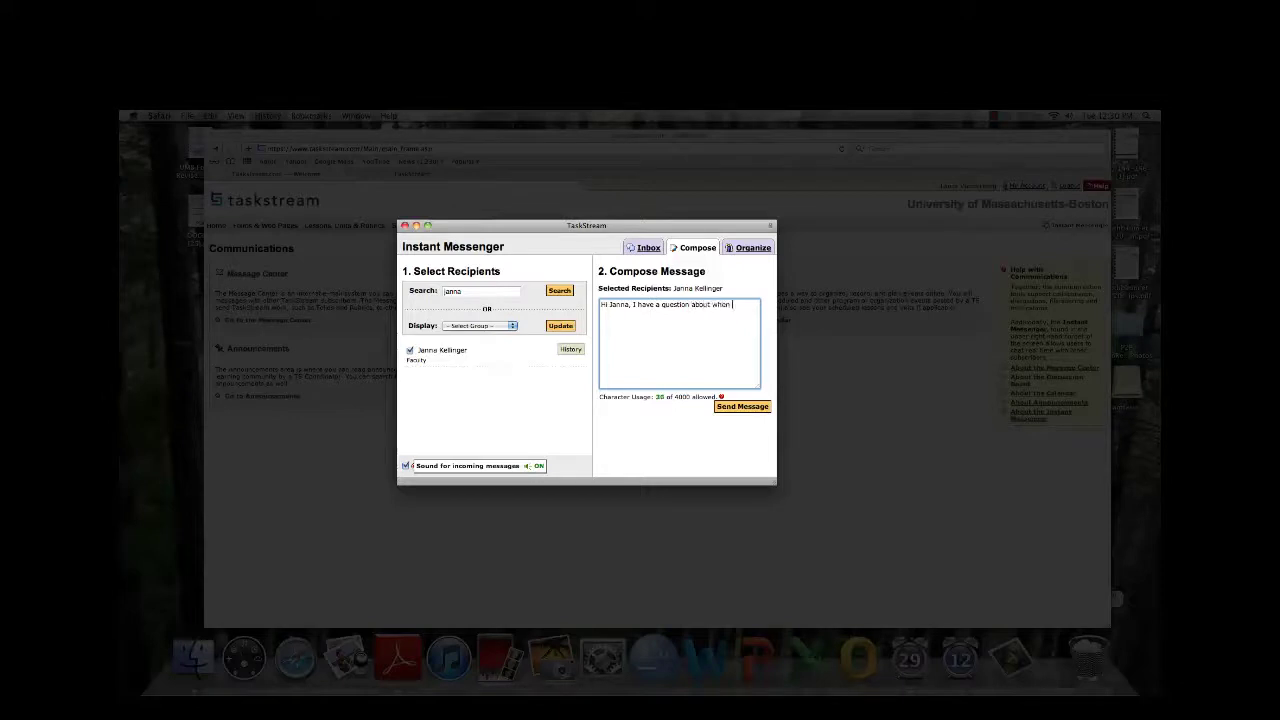
text( Standard C is due?)
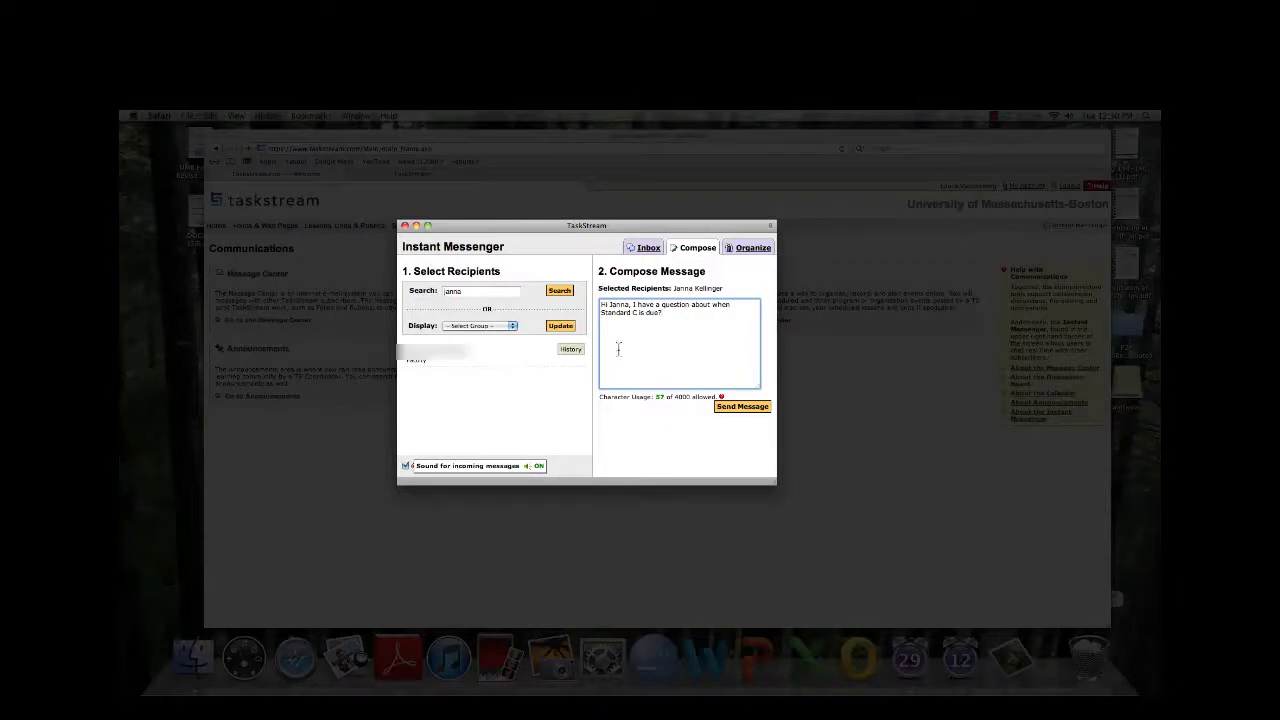
click(740, 406)
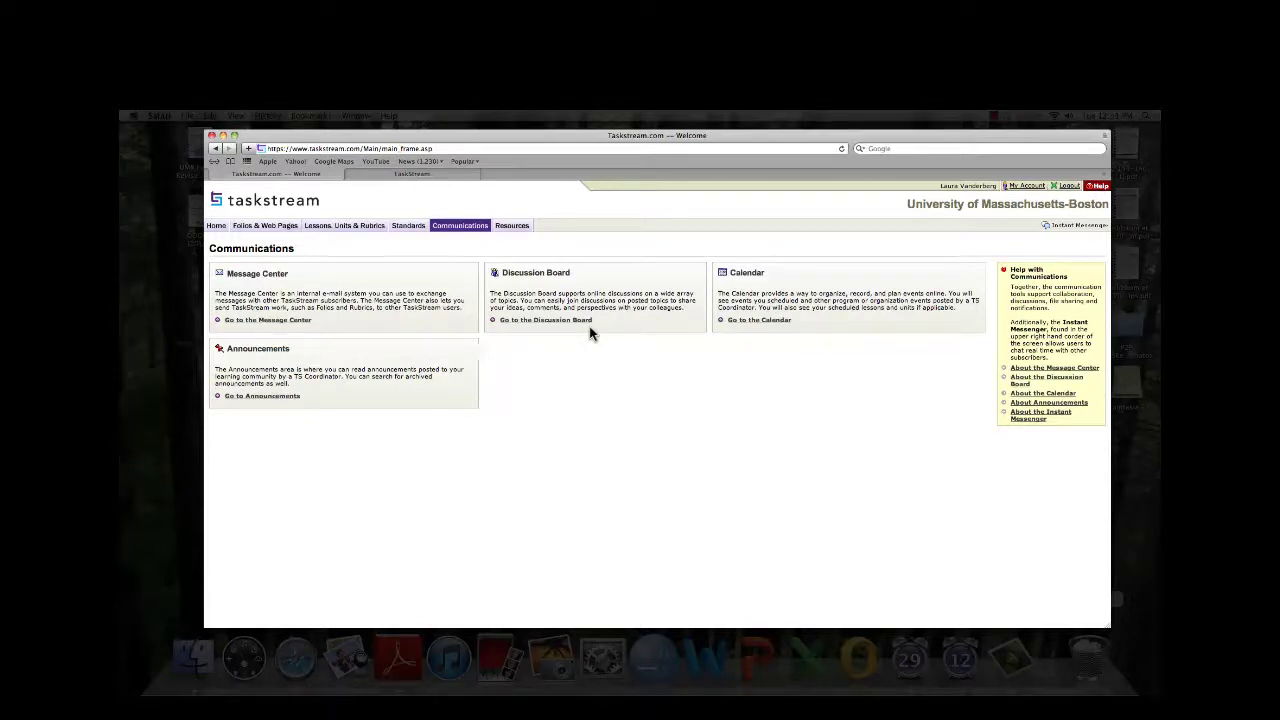
Browse the Massachusetts state standard sets under Standards & Outcomes, then go back
click(408, 226)
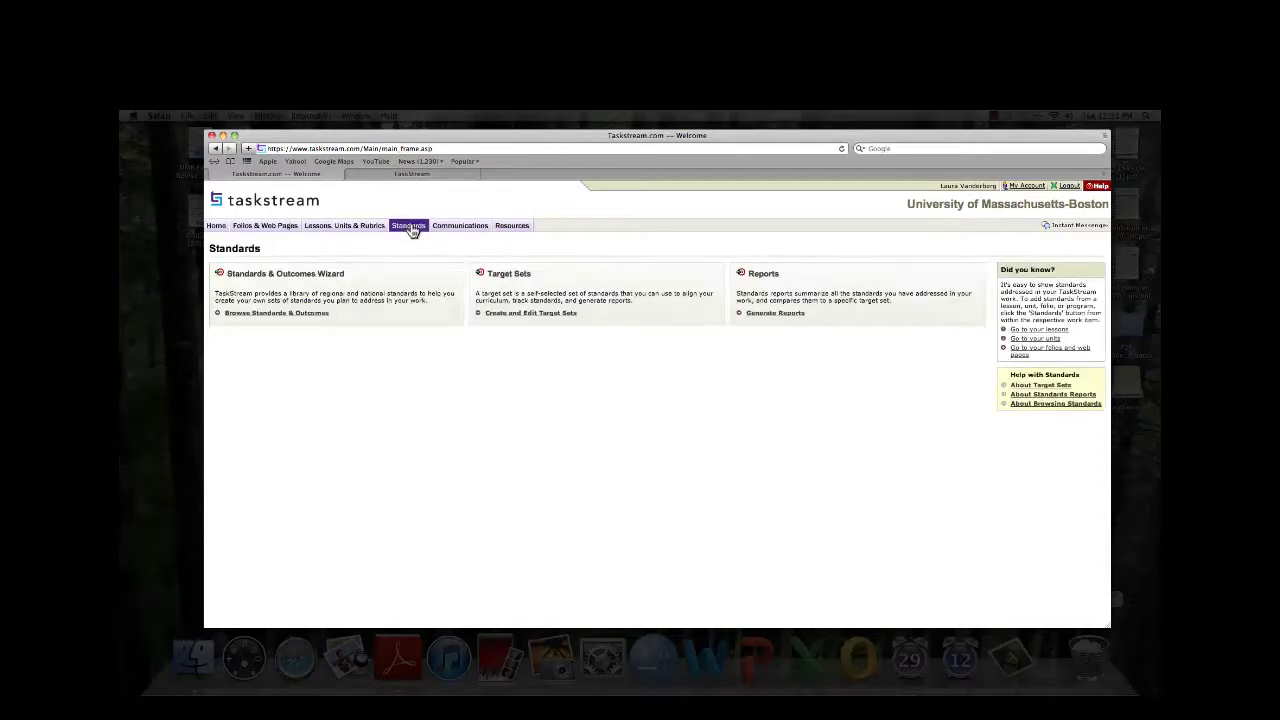
click(305, 316)
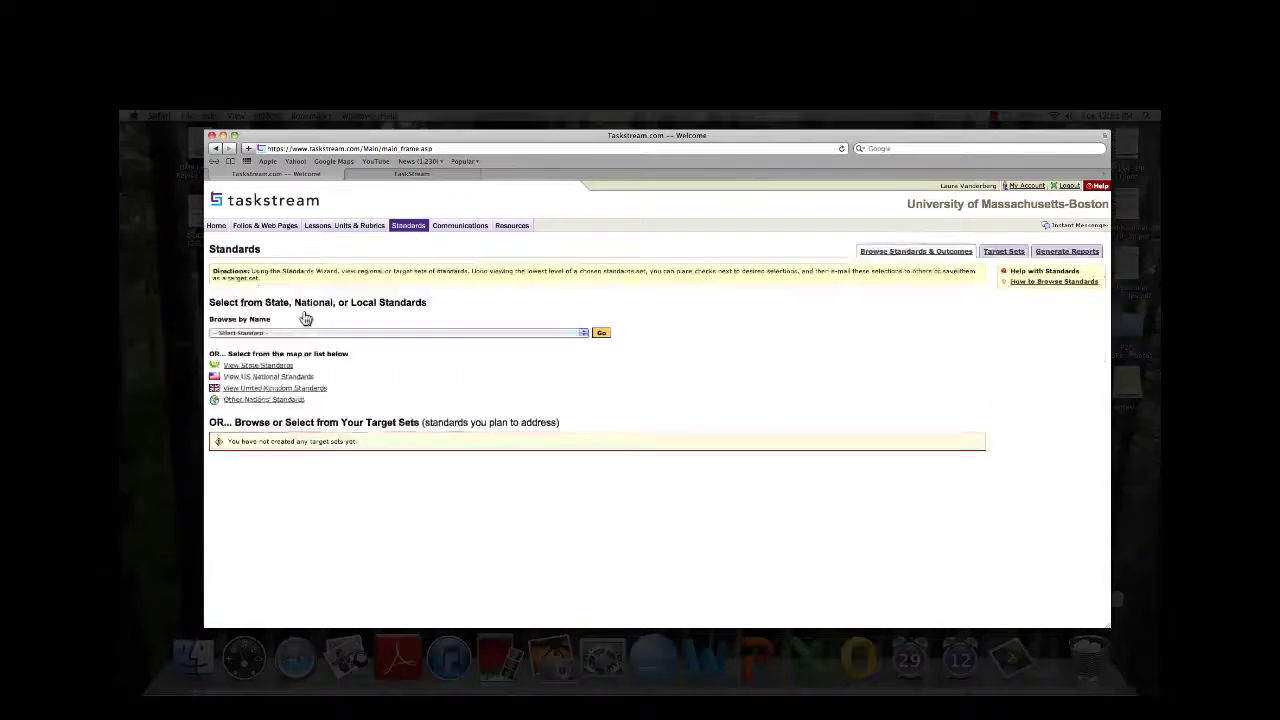
click(276, 368)
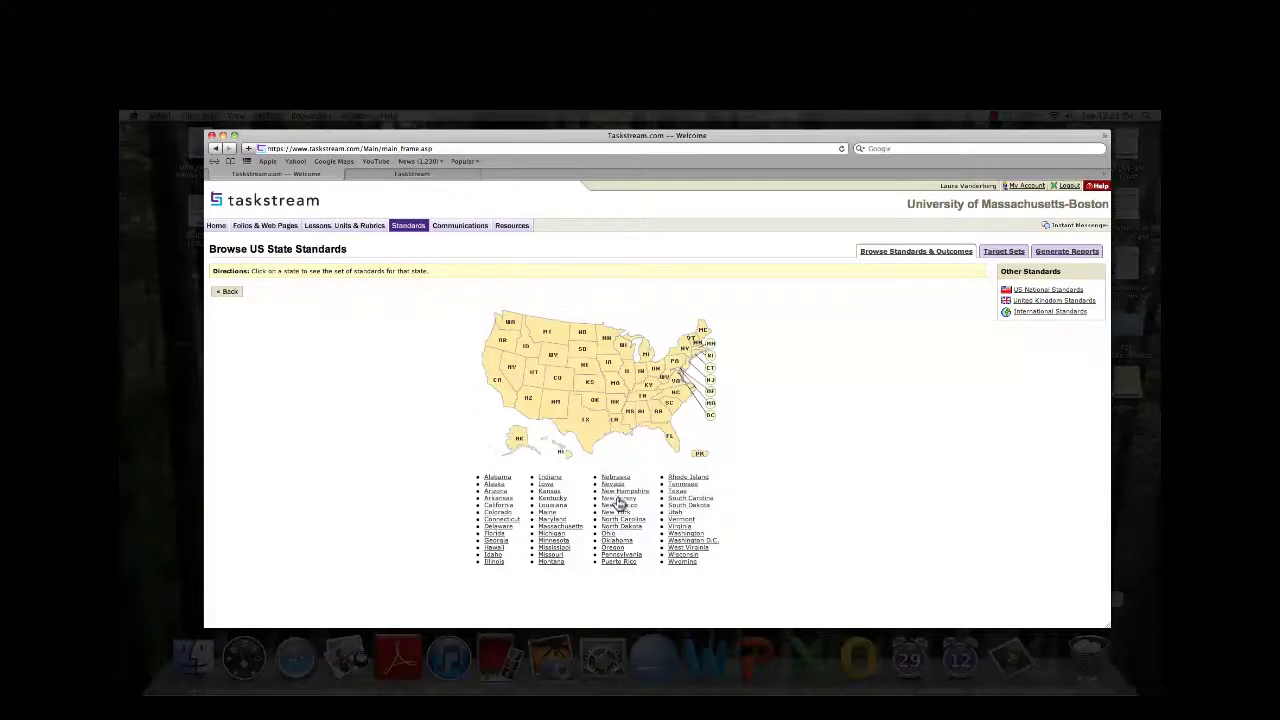
click(545, 527)
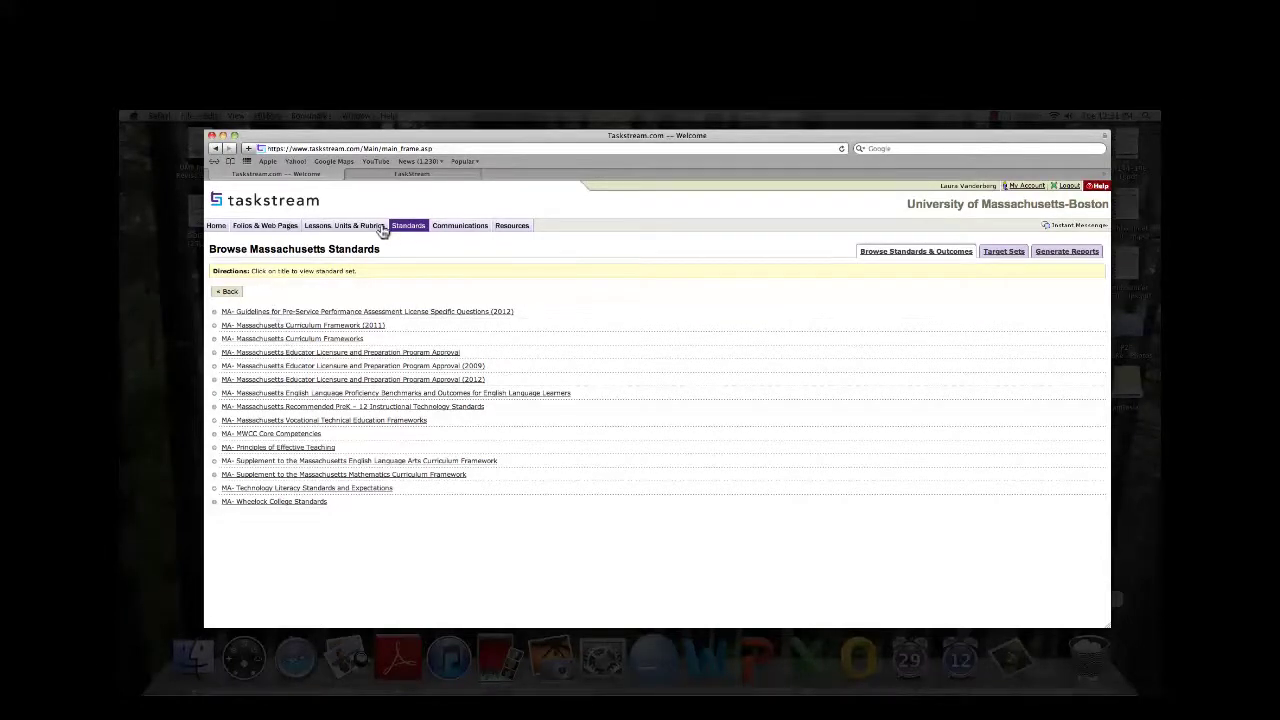
click(229, 293)
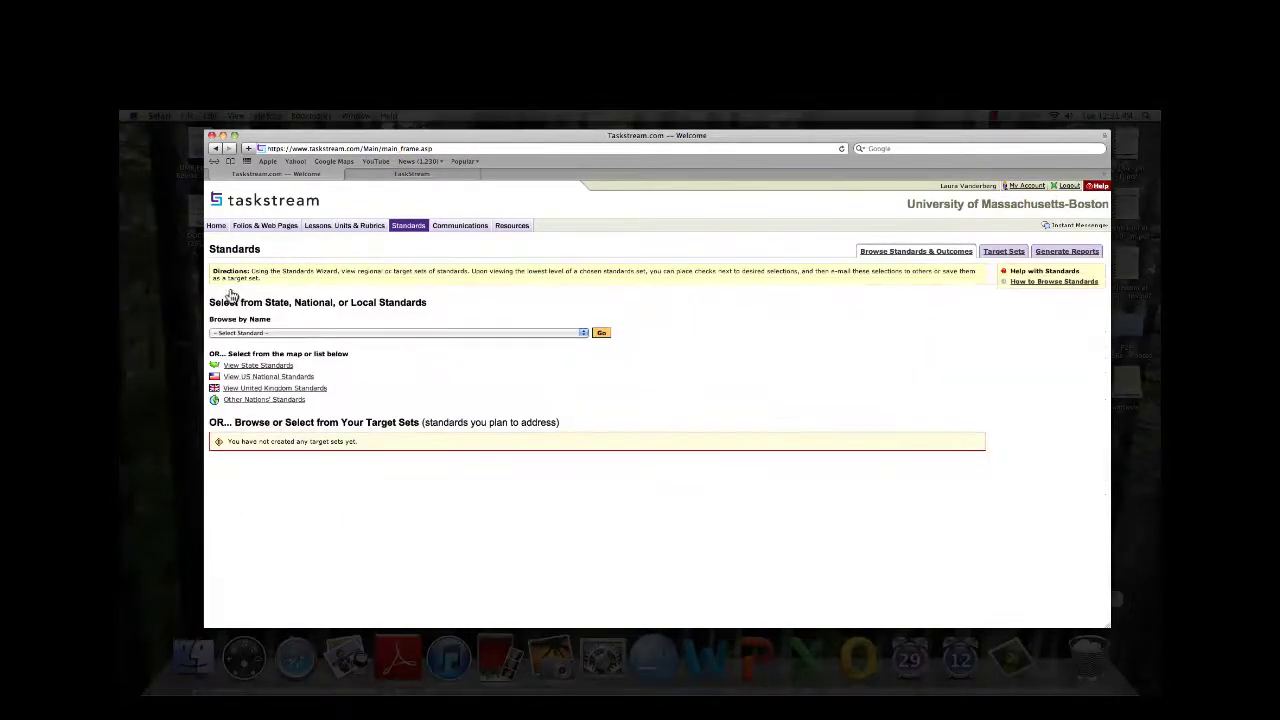
Scroll the US National Standards list and open USA- Common Core State Standards (June 2010)
click(302, 377)
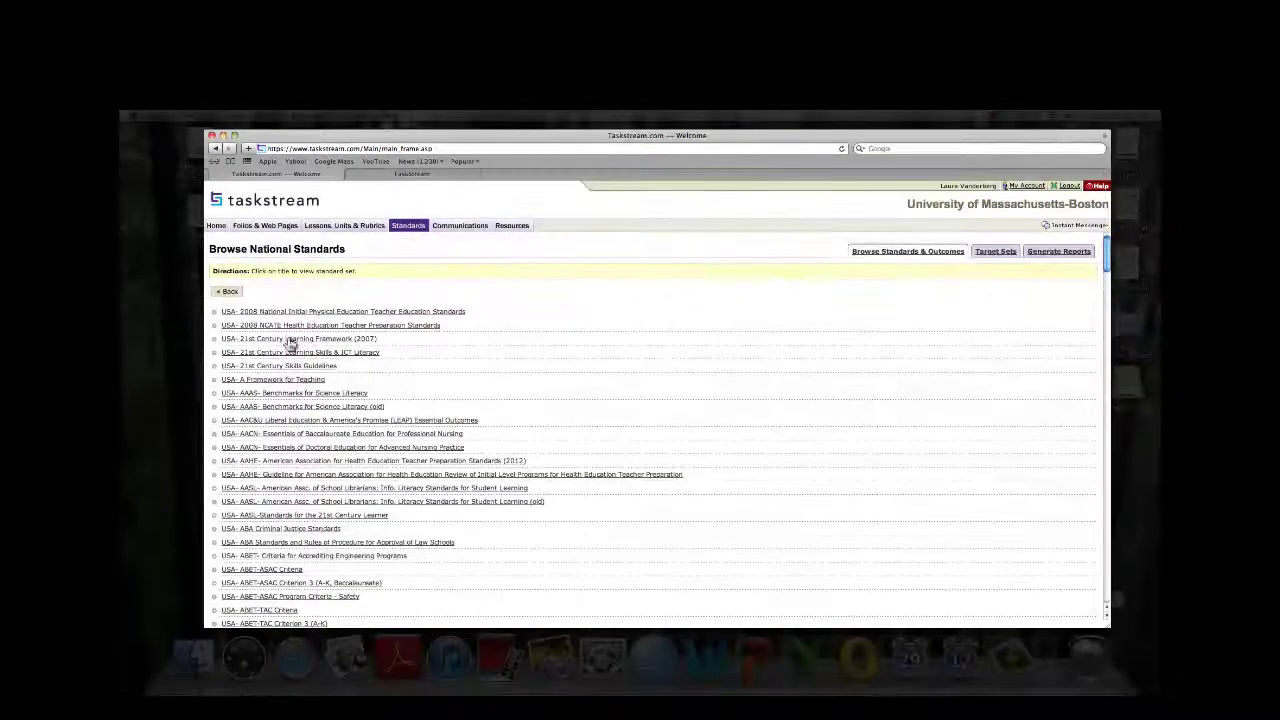
scroll(293, 358, down, 3)
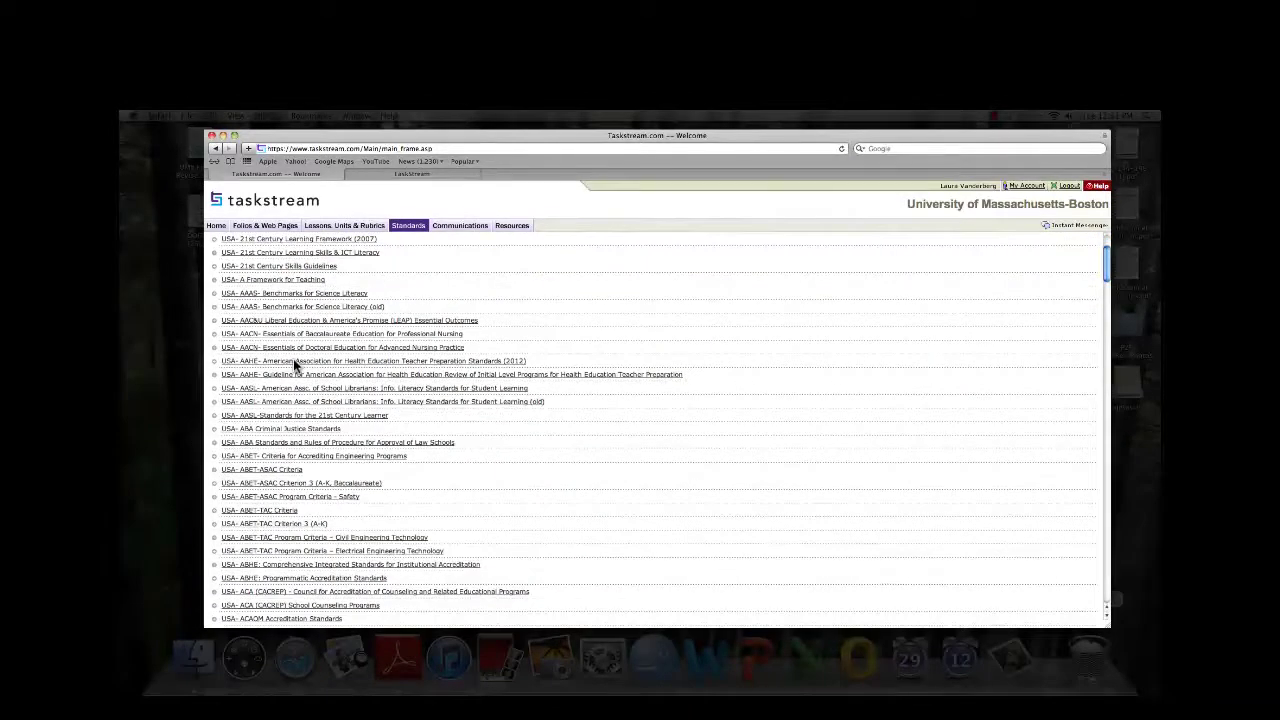
scroll(295, 365, down, 7)
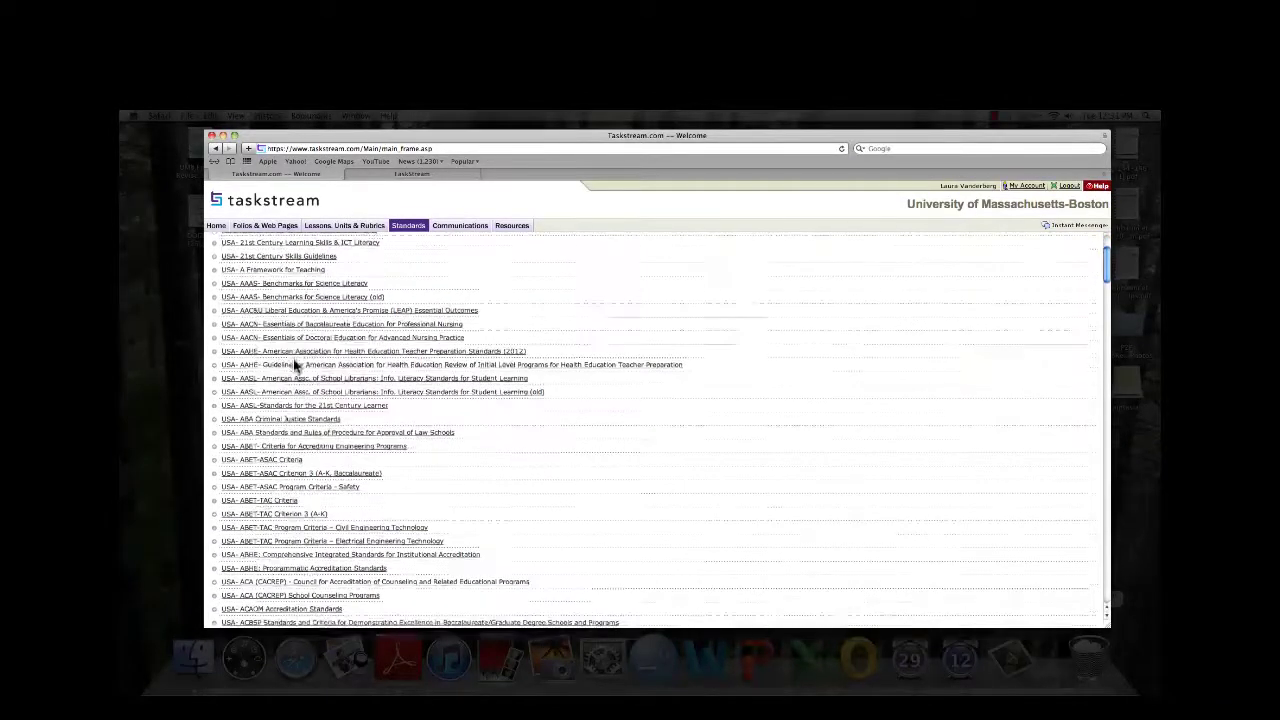
scroll(295, 366, down, 5)
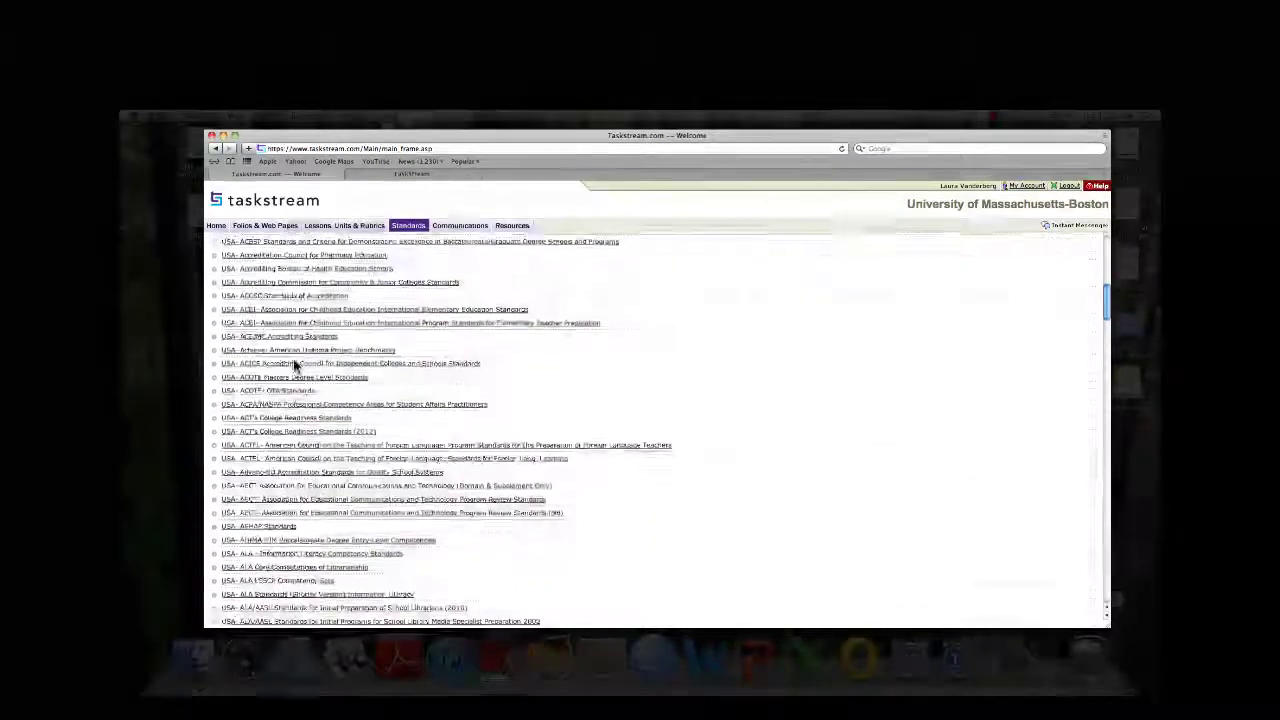
scroll(294, 364, up, 2)
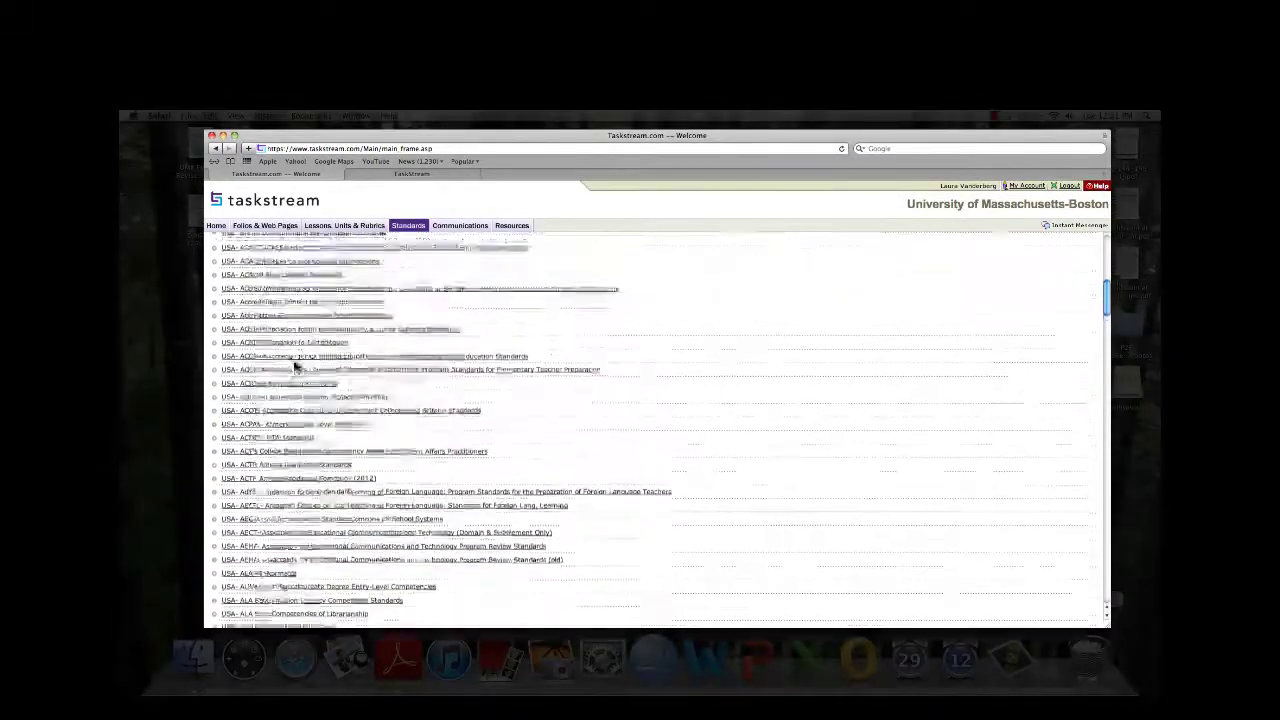
scroll(294, 364, down, 20)
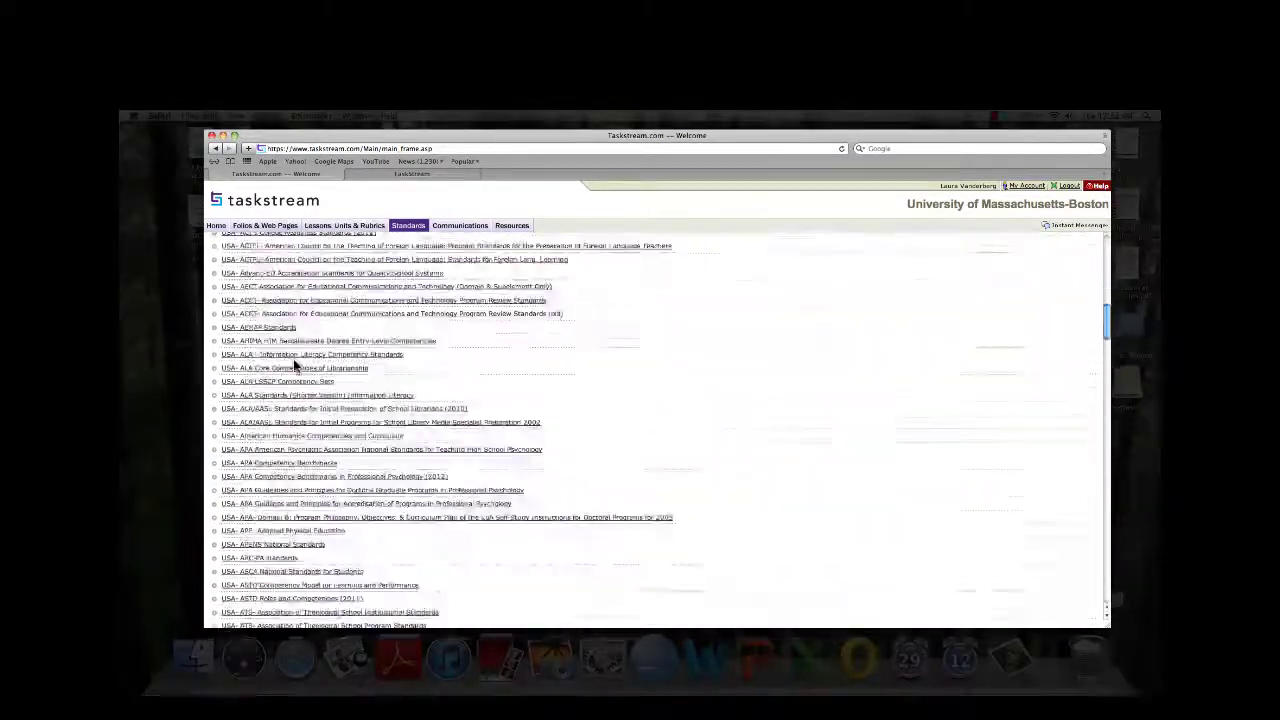
scroll(294, 363, down, 7)
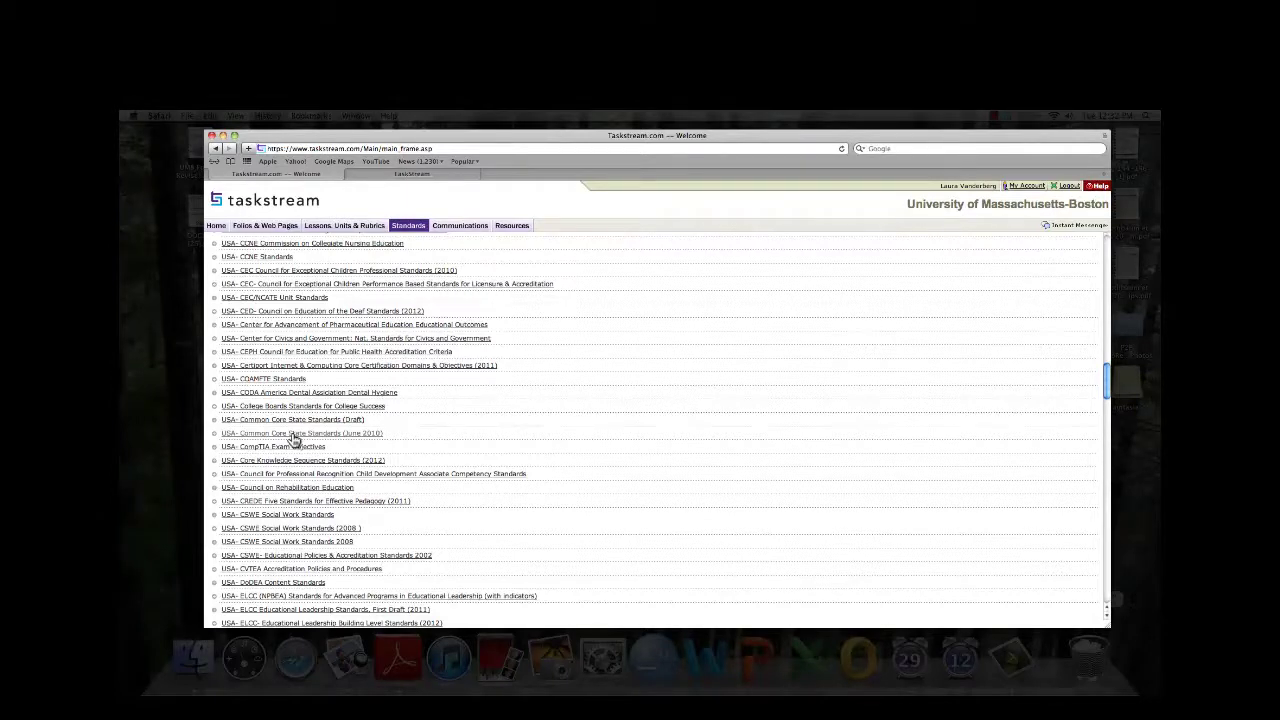
click(343, 440)
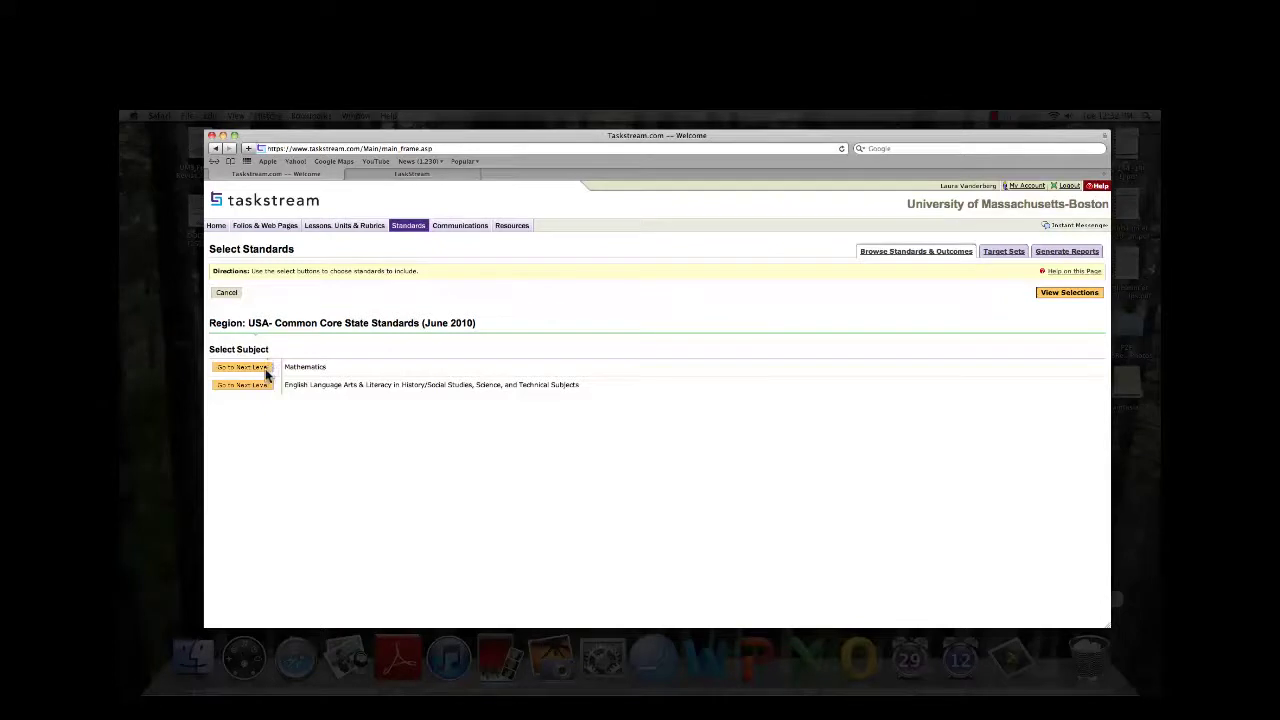
Select the Mathematics Grade 3 3.NBT standard on multiplying by multiples of 10 and view selections
click(258, 370)
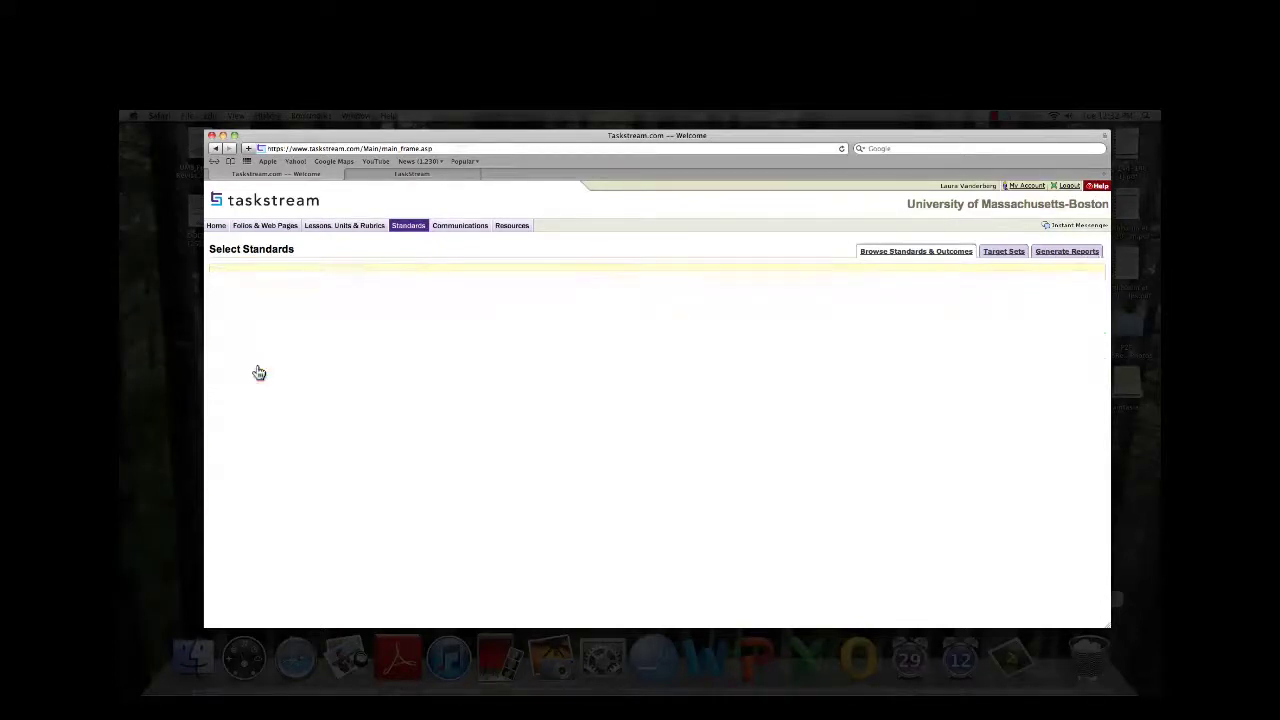
click(256, 439)
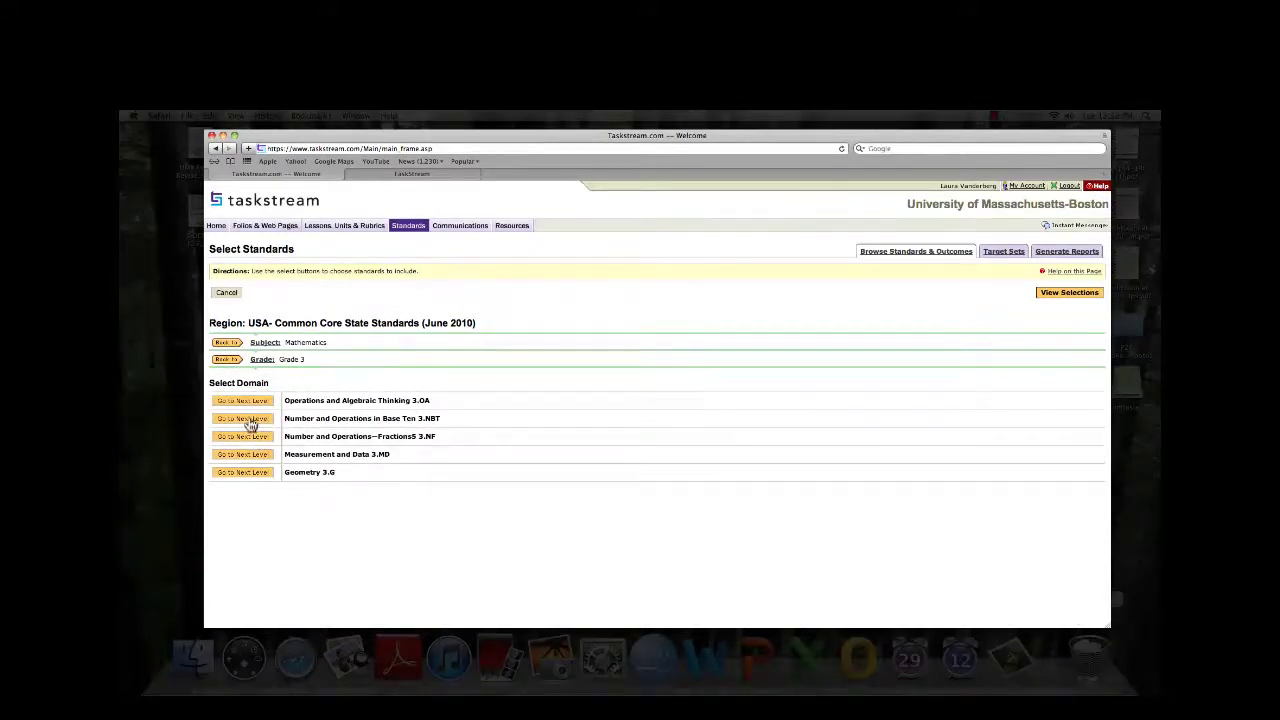
click(246, 418)
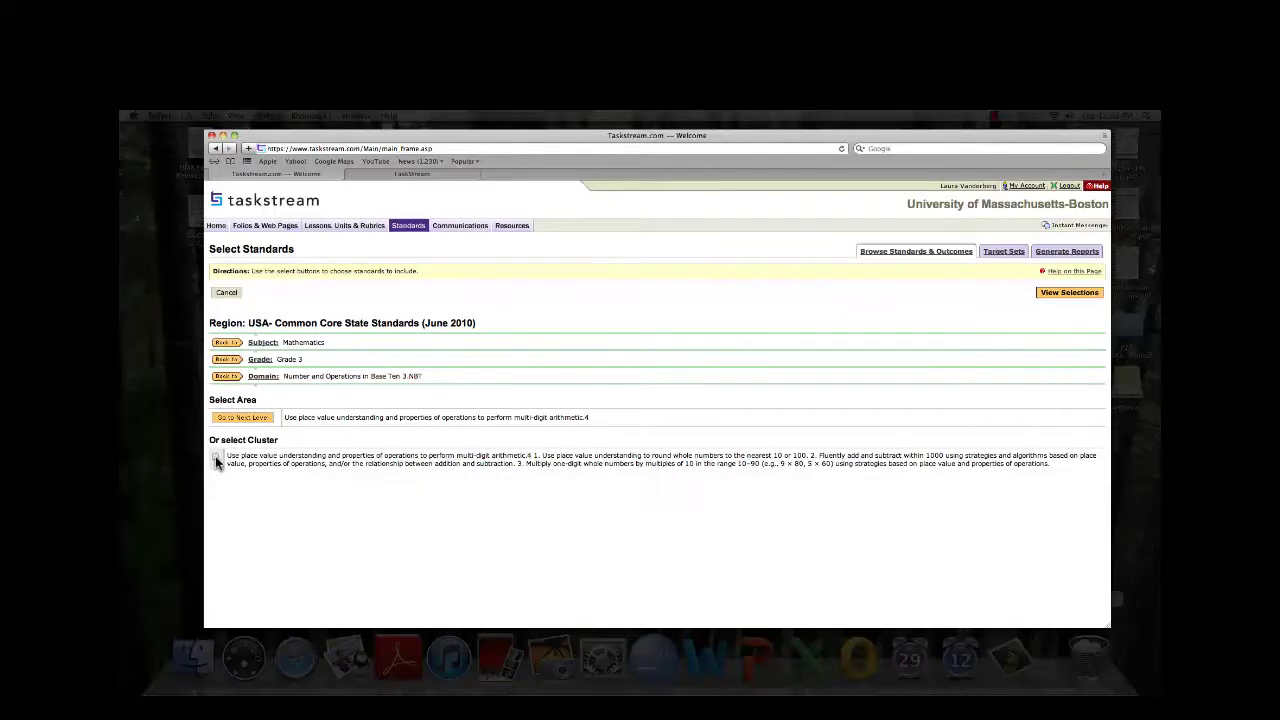
click(215, 457)
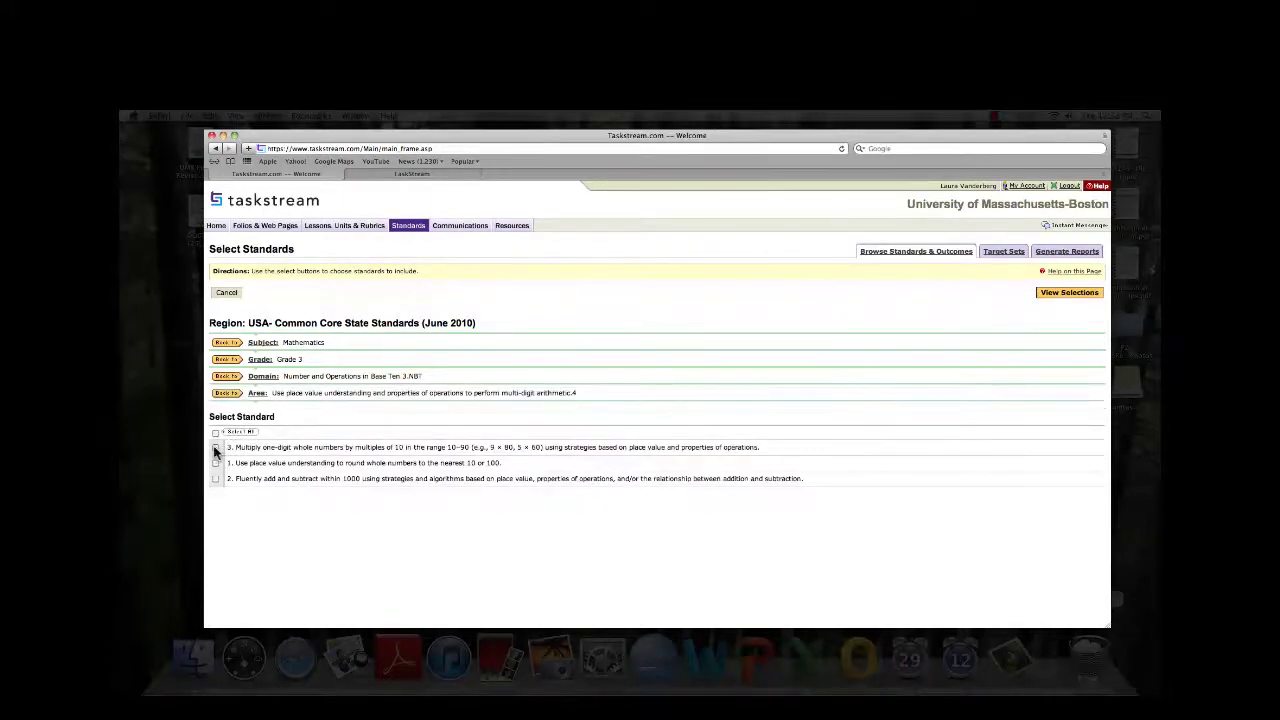
click(215, 447)
click(1069, 292)
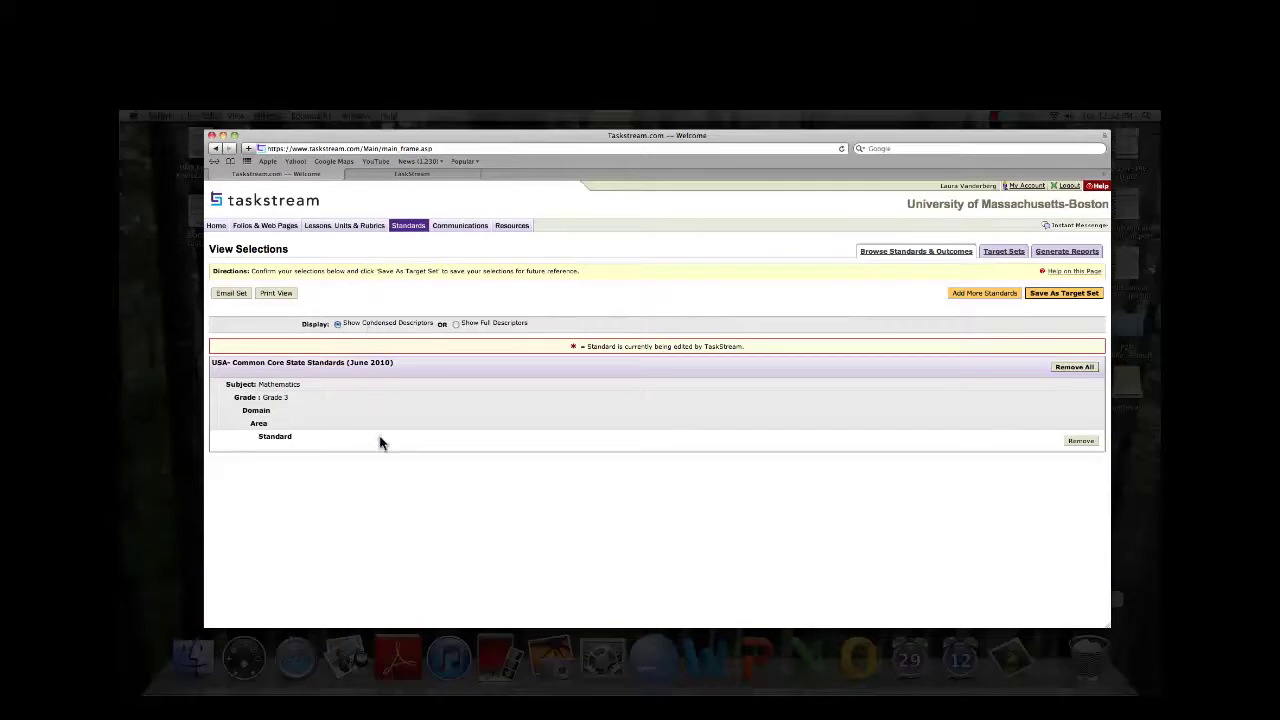
click(351, 227)
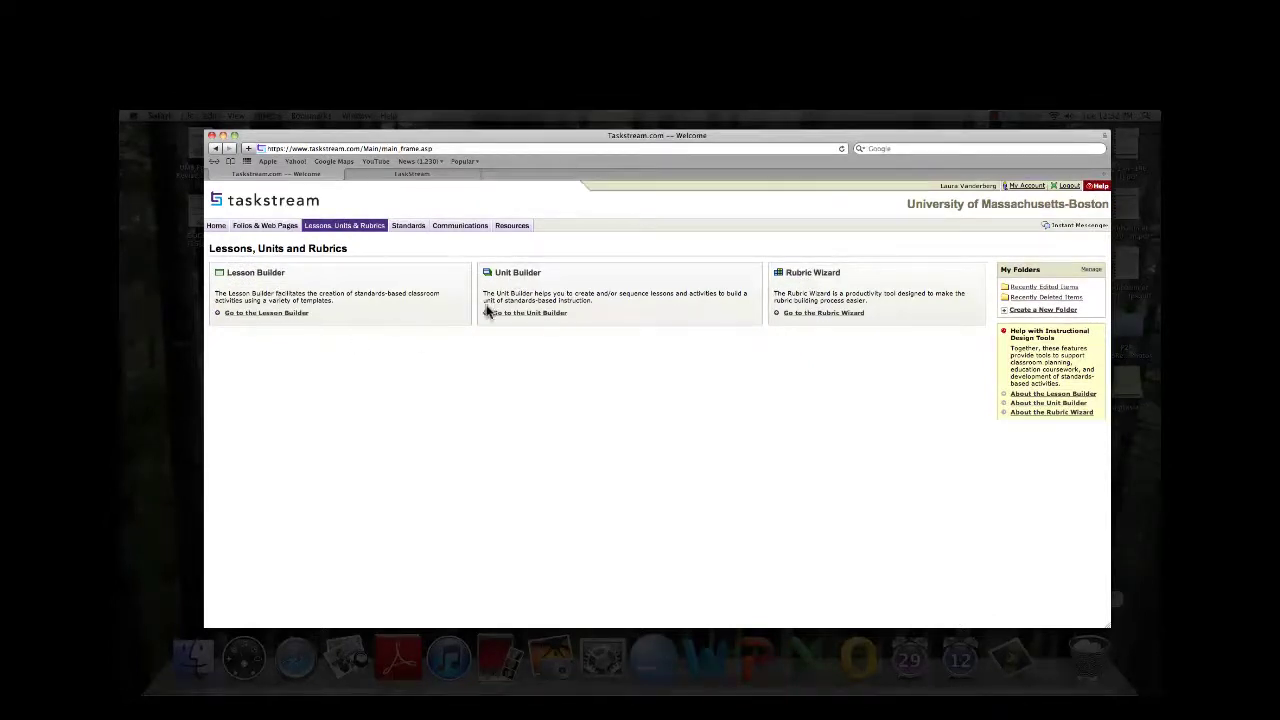
In the Lesson Builder, create a lesson titled 'New Lesson' in TS Basic Lesson format
click(292, 316)
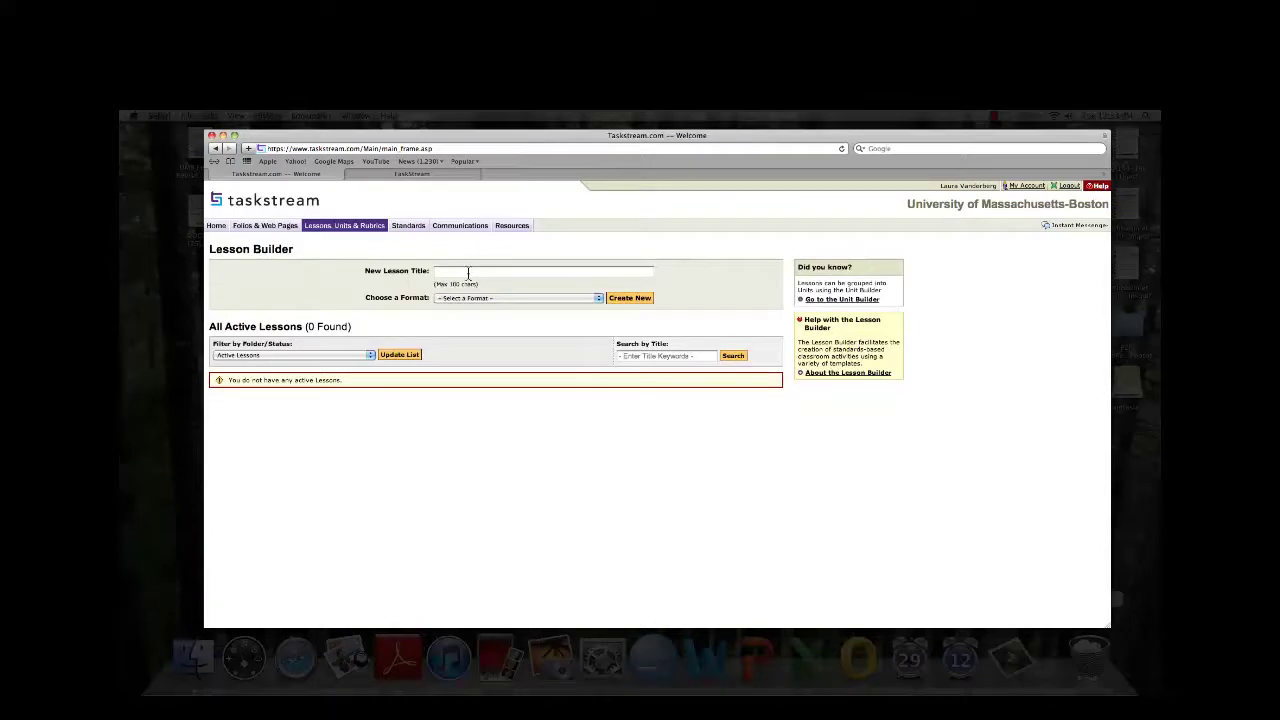
click(468, 272)
text(New Lesson)
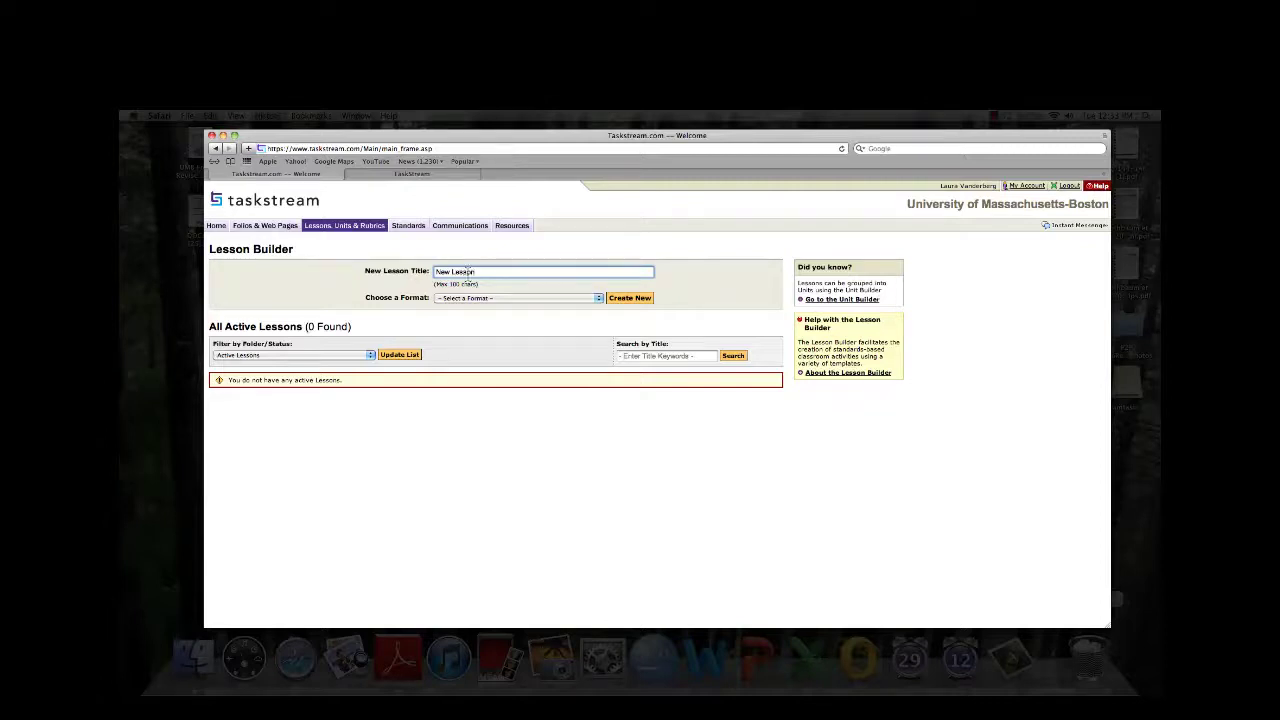
click(598, 298)
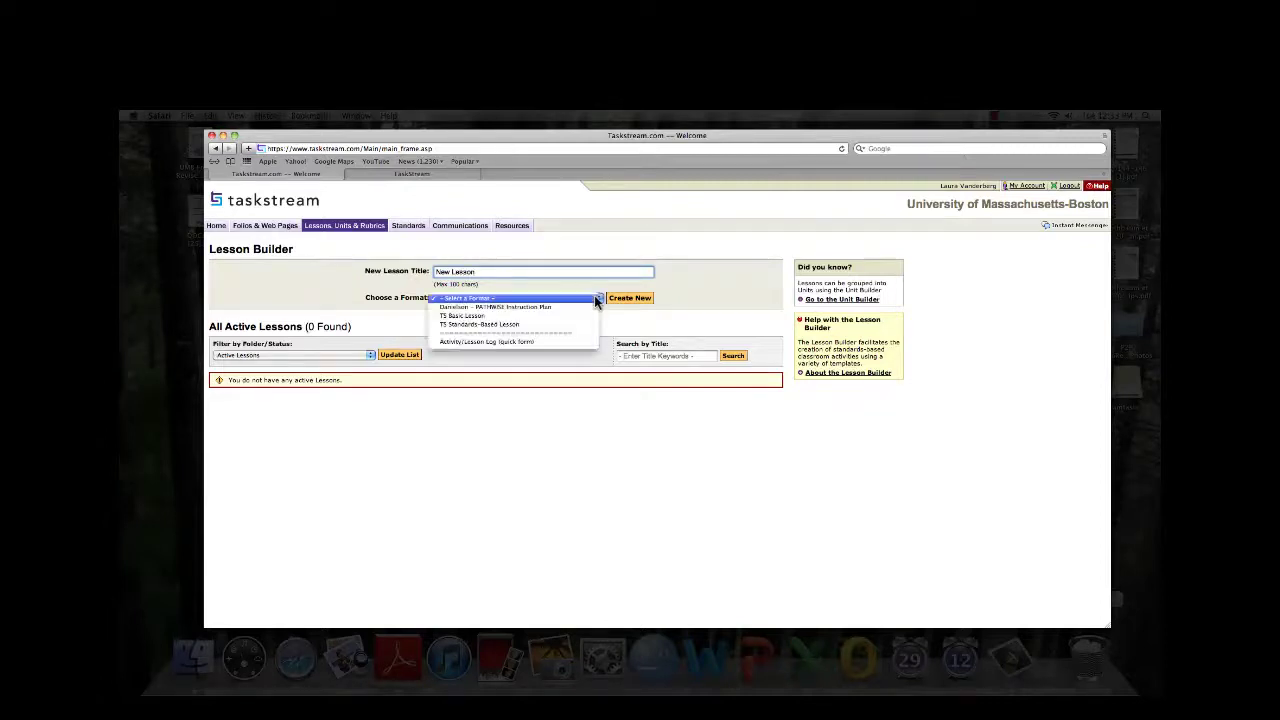
click(491, 319)
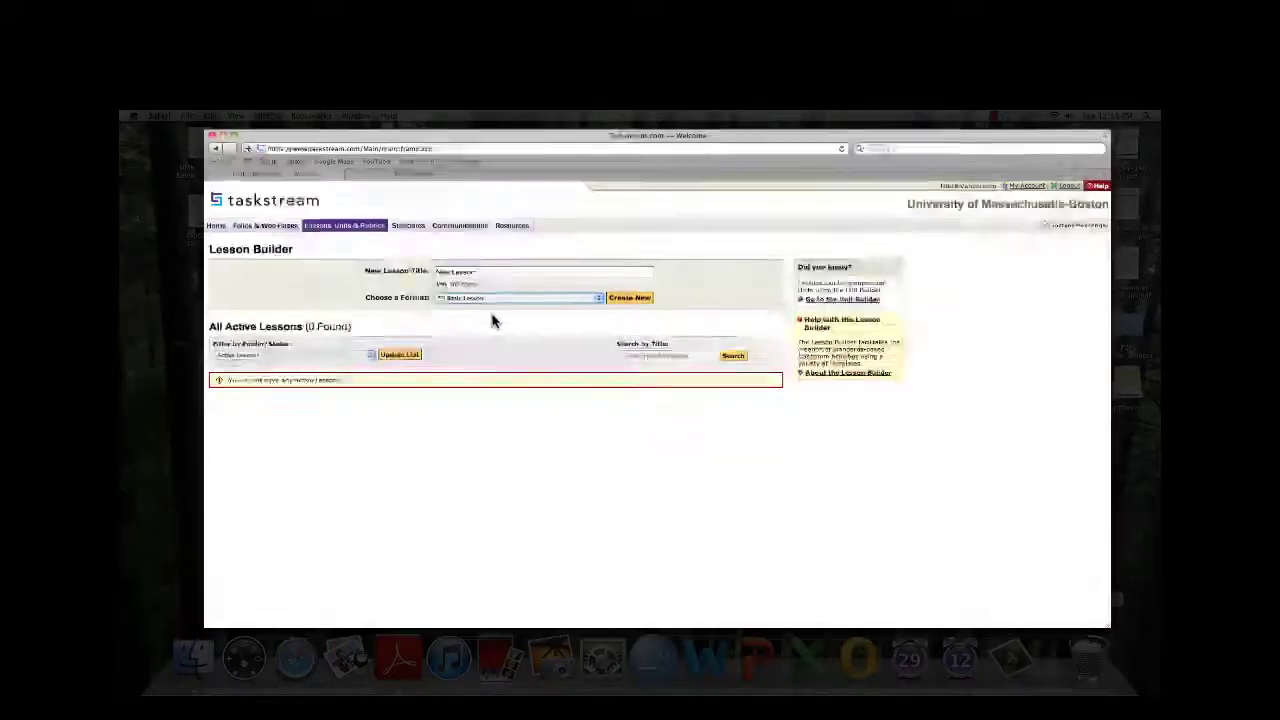
click(630, 299)
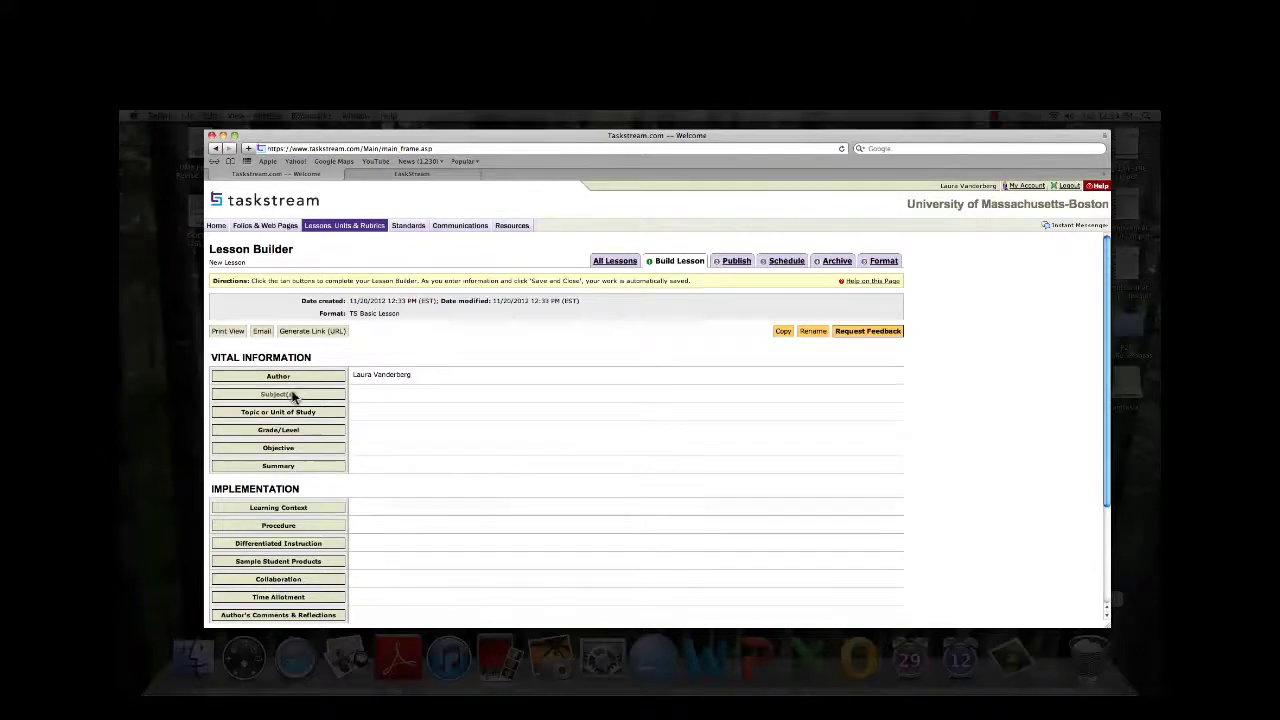
Scroll through the New Lesson build form, open its Standards page, then return to the lesson
scroll(292, 471, down, 3)
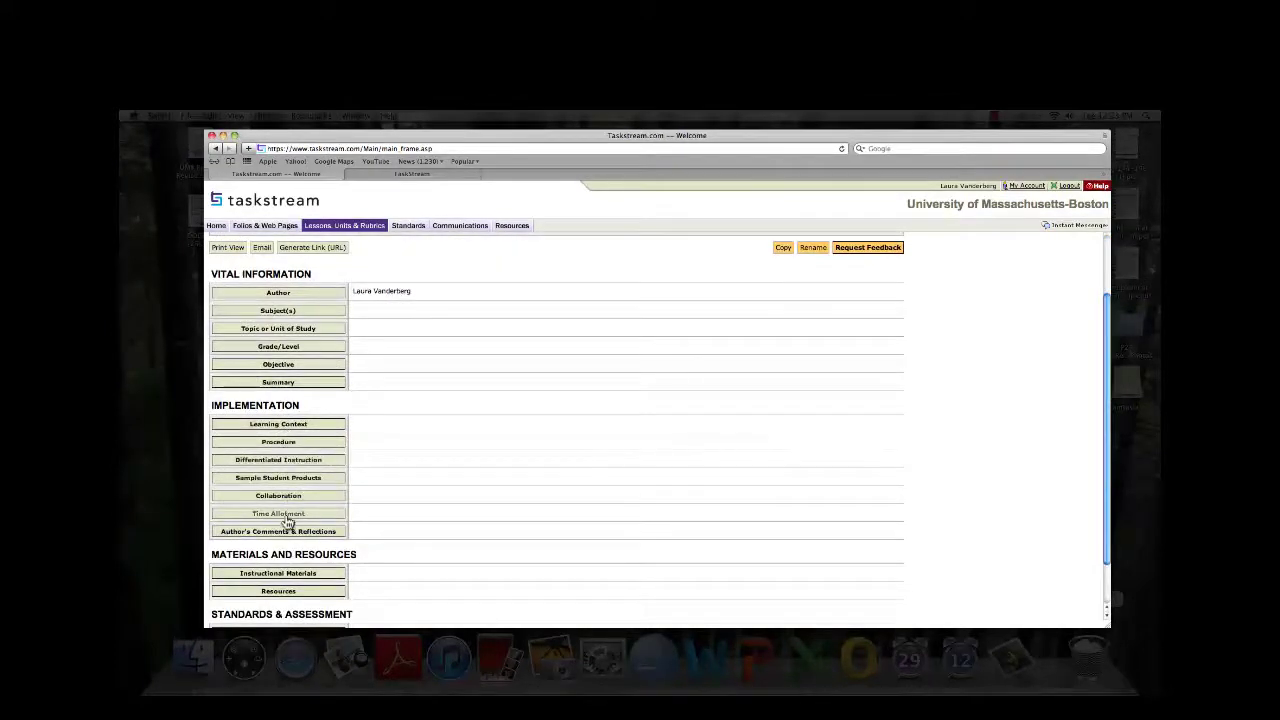
scroll(288, 531, down, 1)
scroll(313, 570, down, 1)
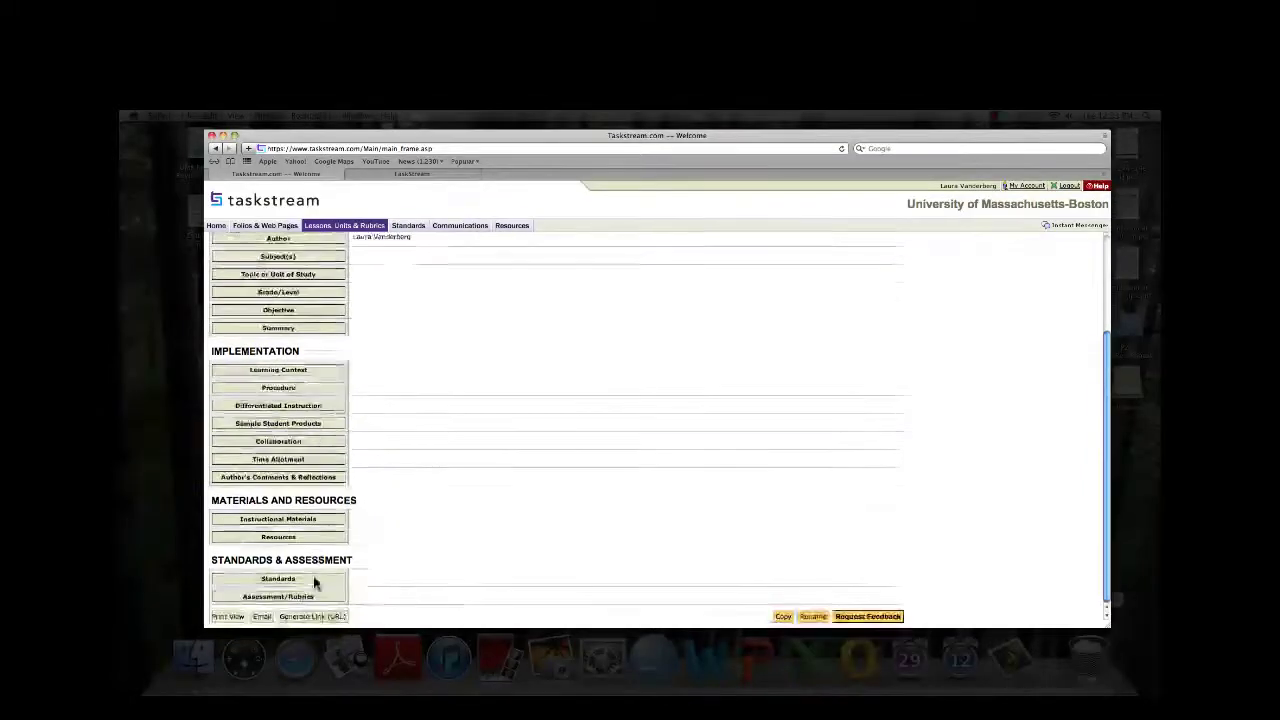
scroll(281, 360, up, 5)
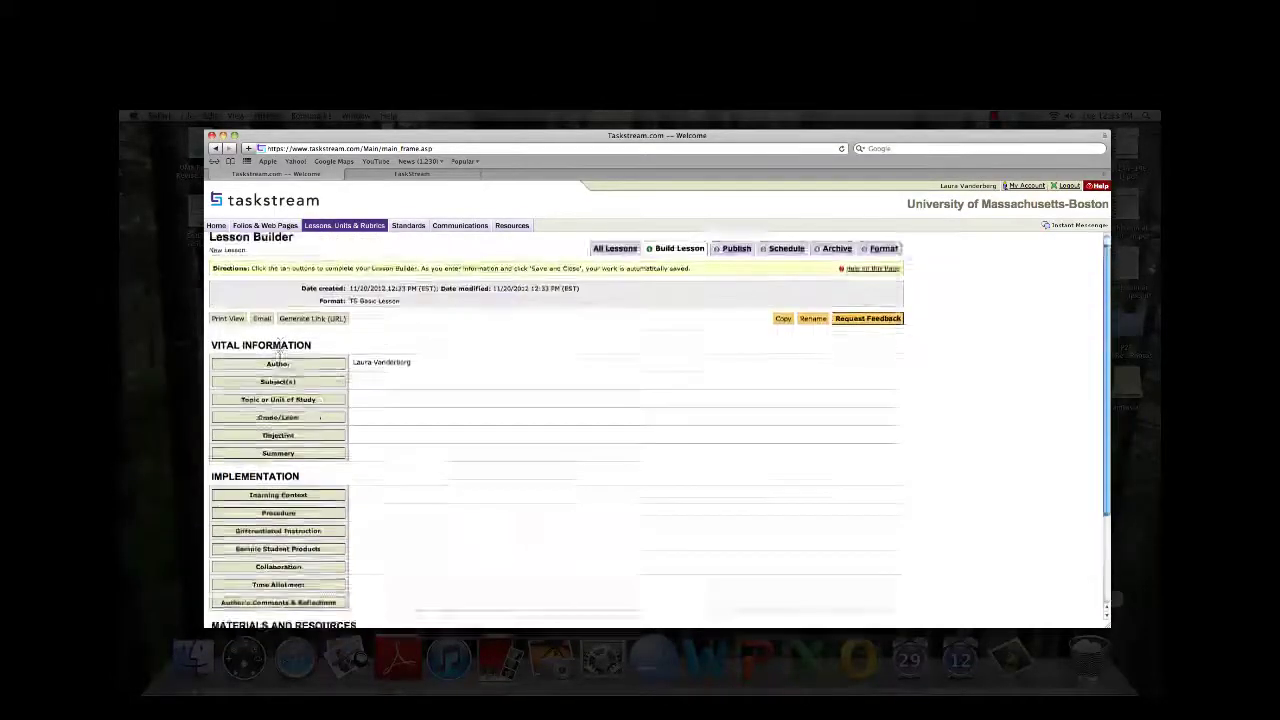
scroll(279, 357, down, 5)
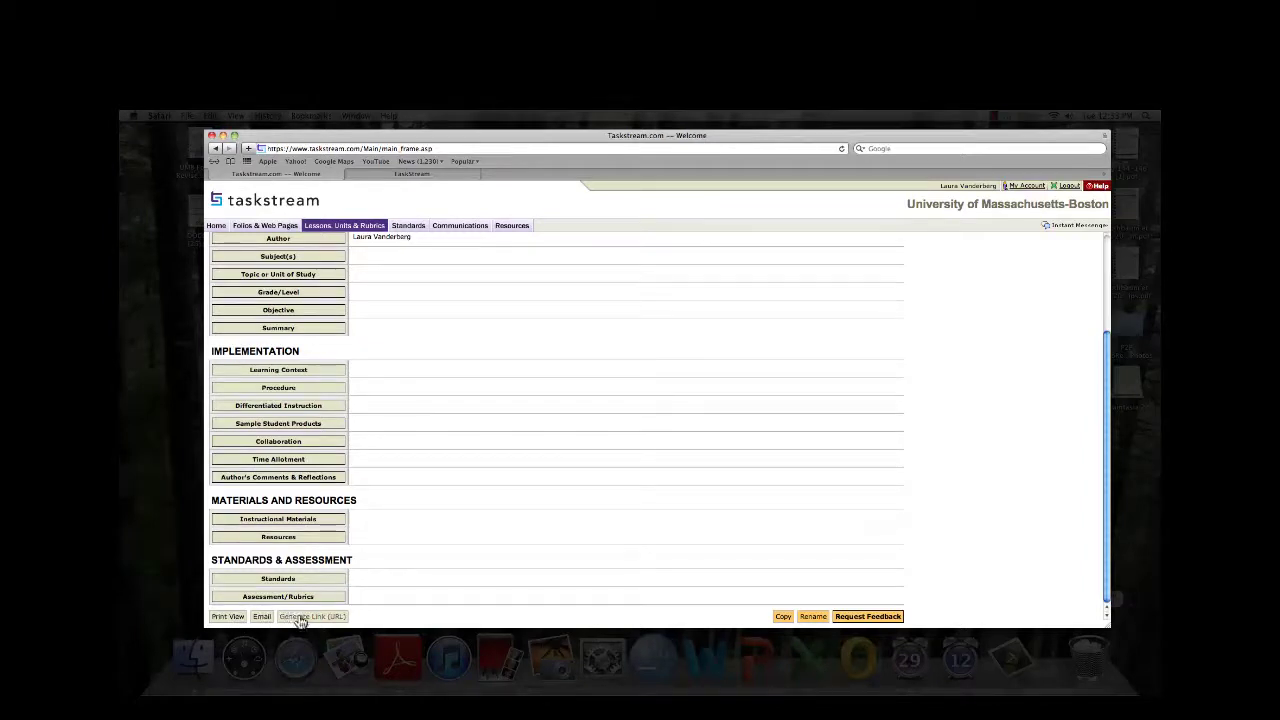
scroll(481, 324, up, 3)
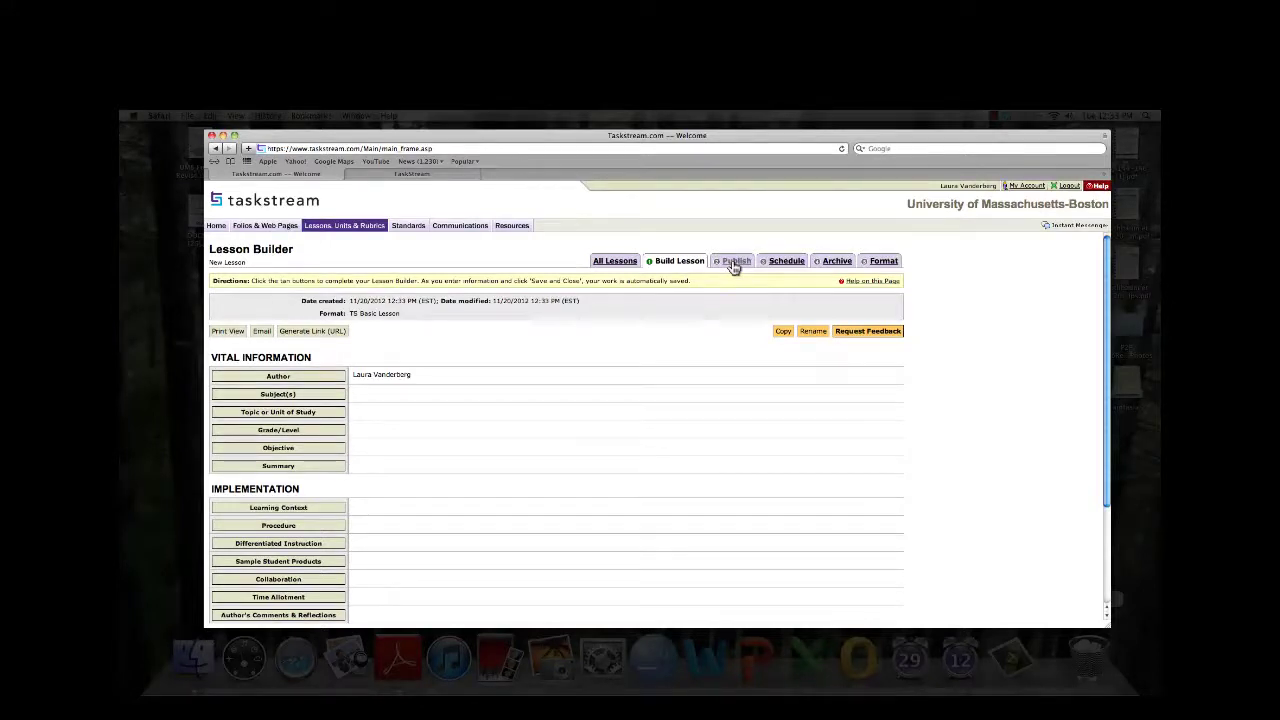
scroll(382, 518, down, 3)
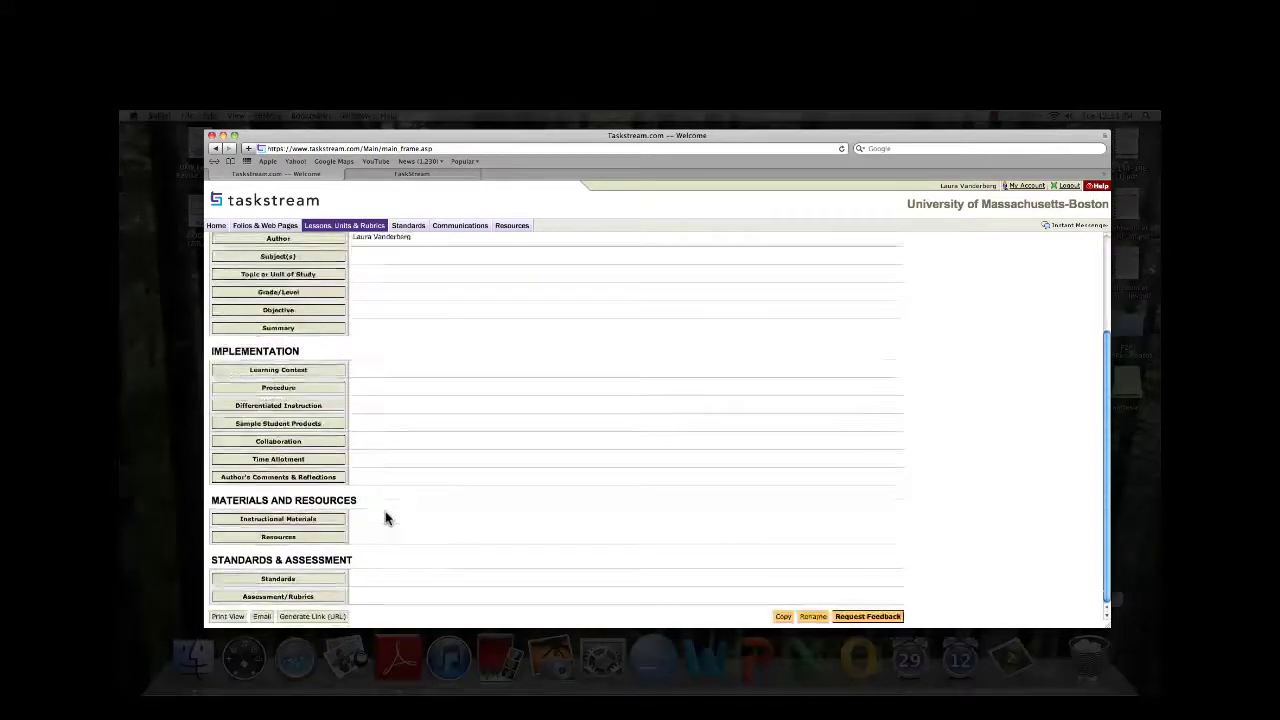
click(322, 583)
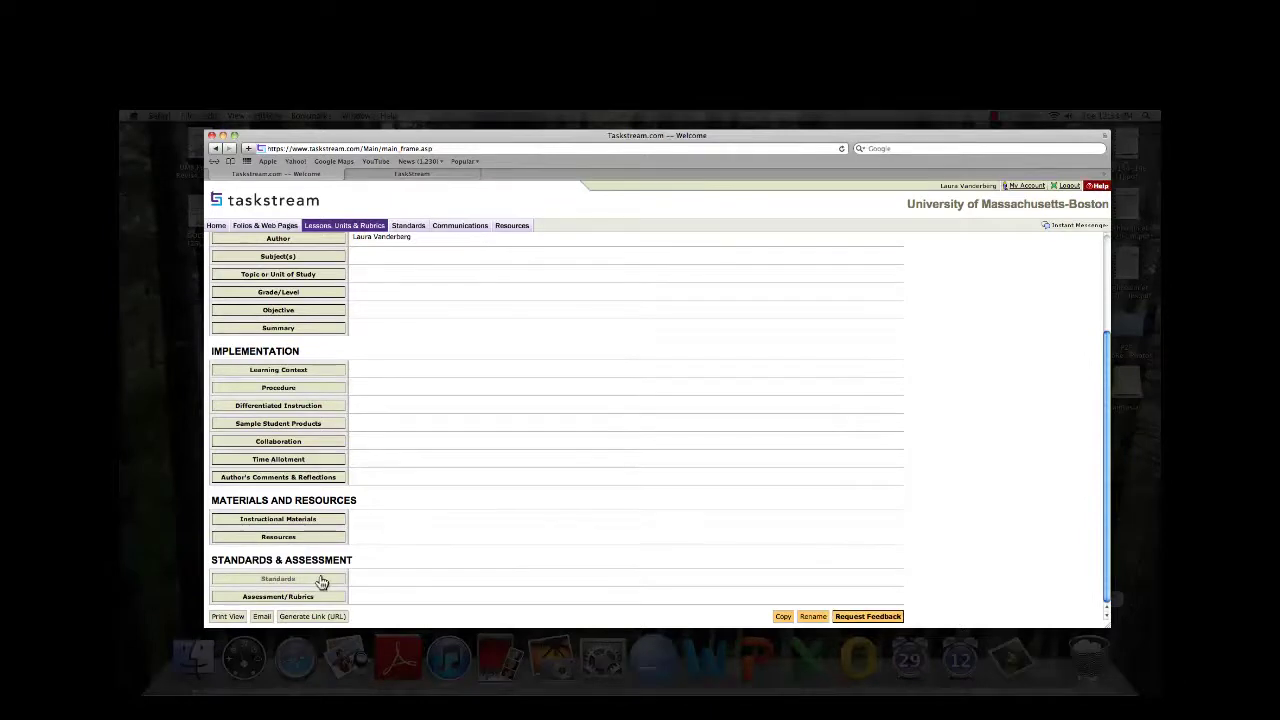
click(215, 150)
click(289, 581)
click(320, 598)
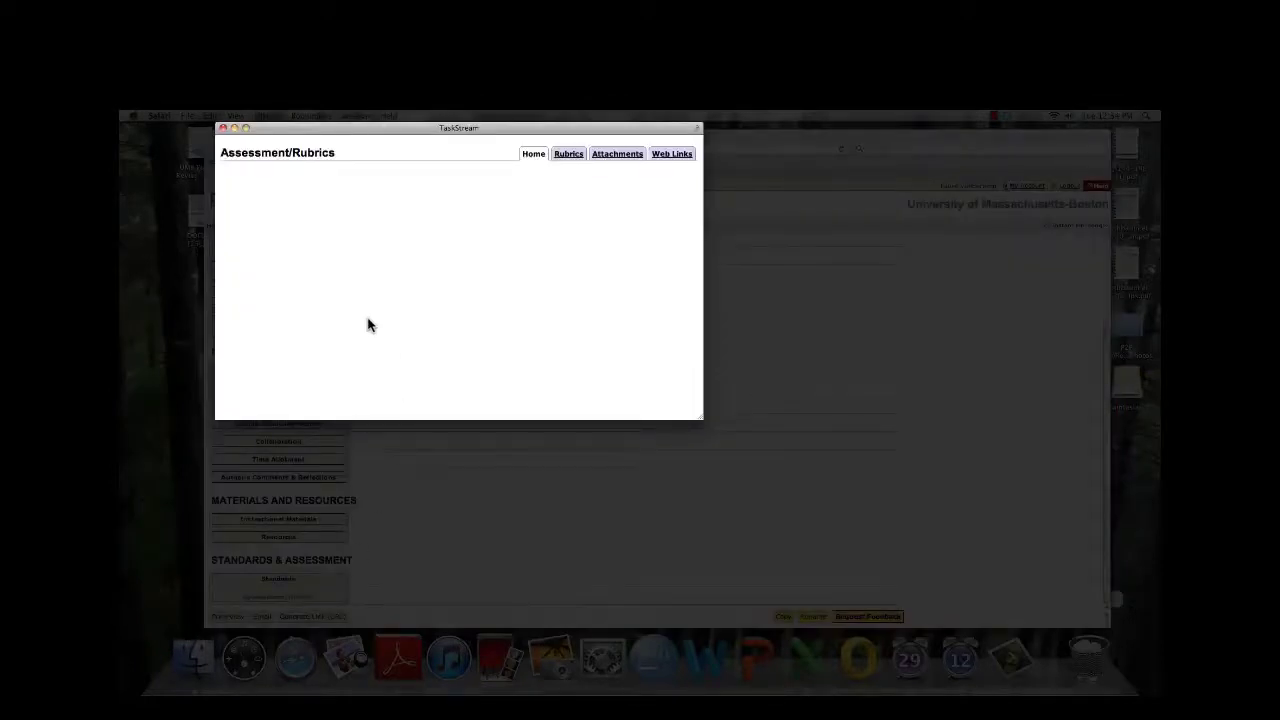
drag(699, 419, 761, 492)
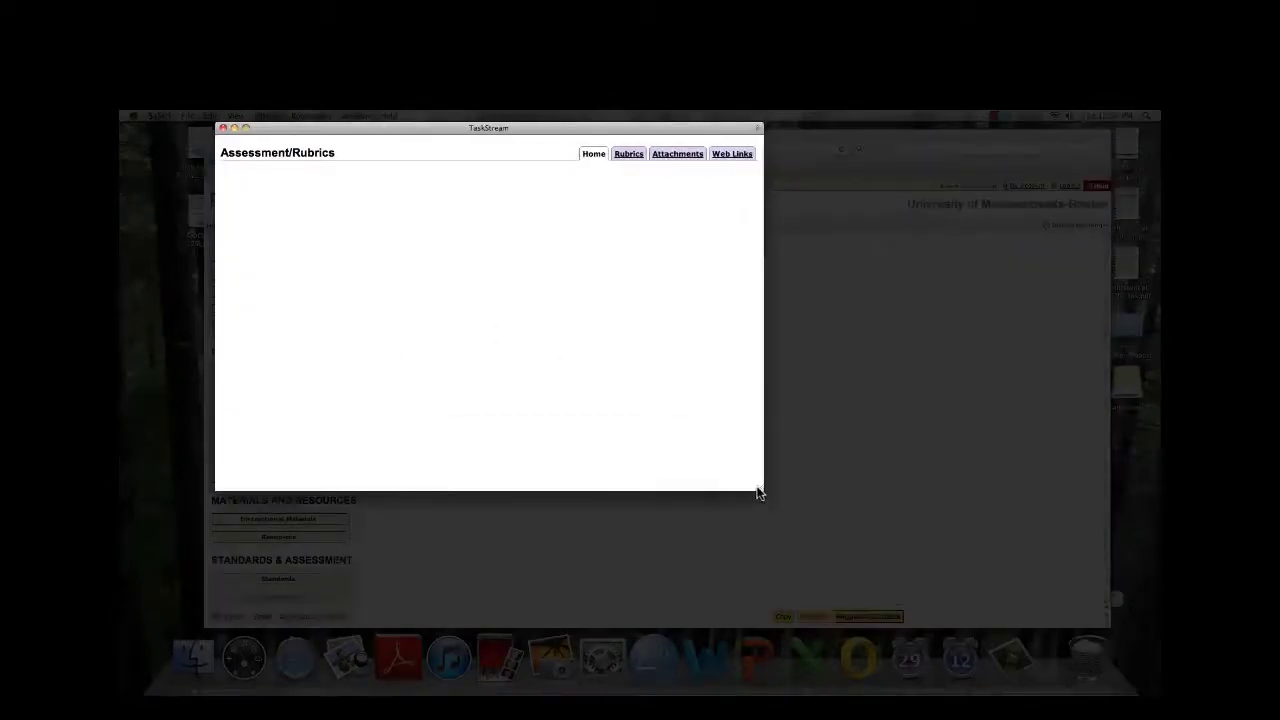
click(632, 158)
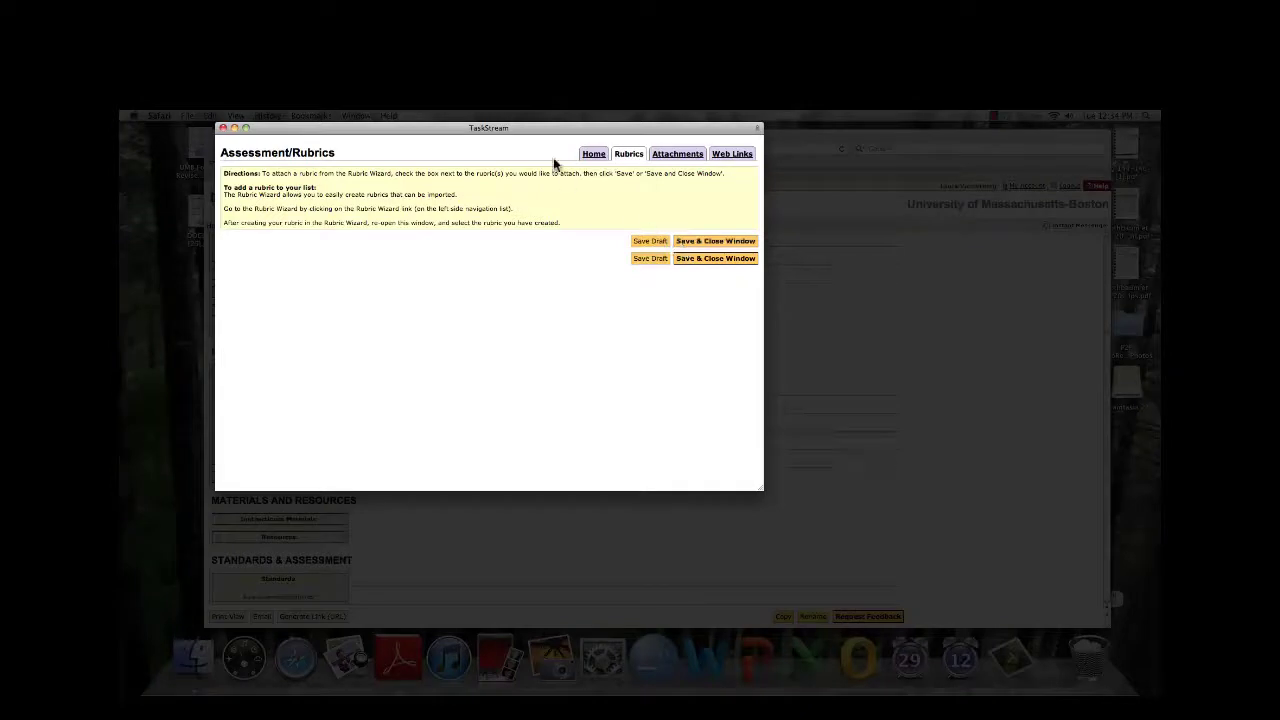
click(666, 158)
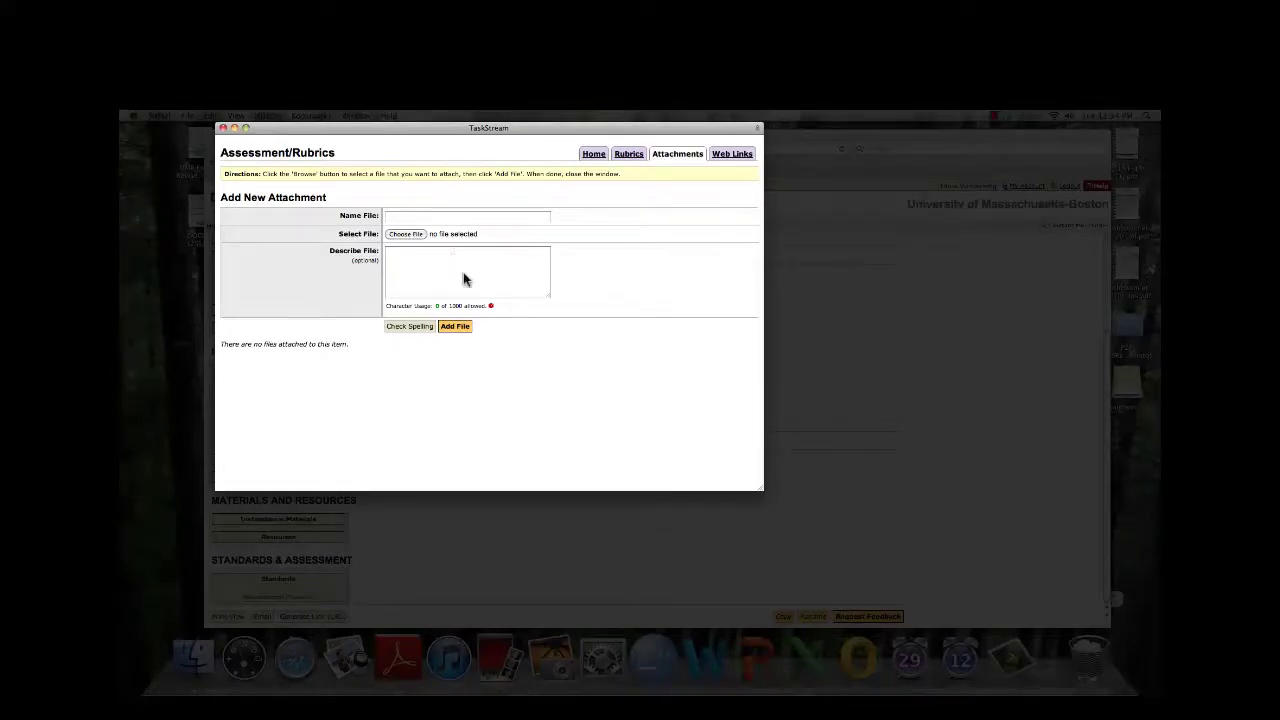
click(628, 155)
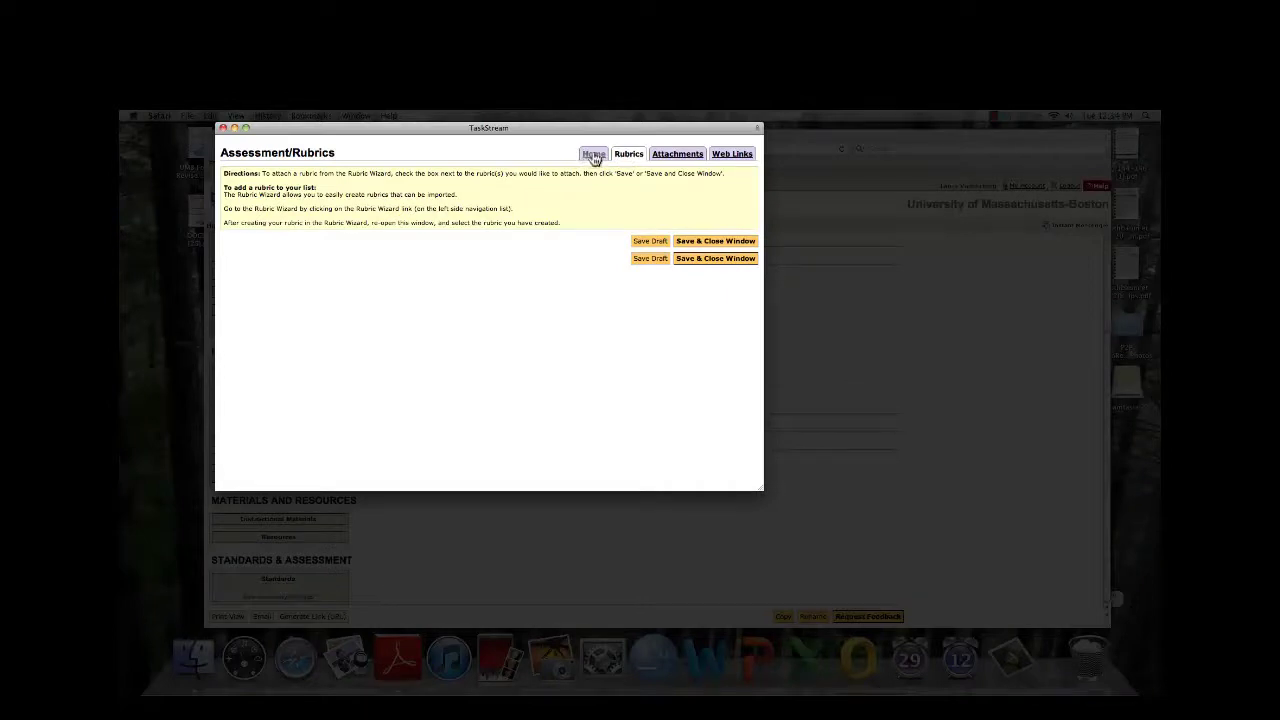
click(694, 242)
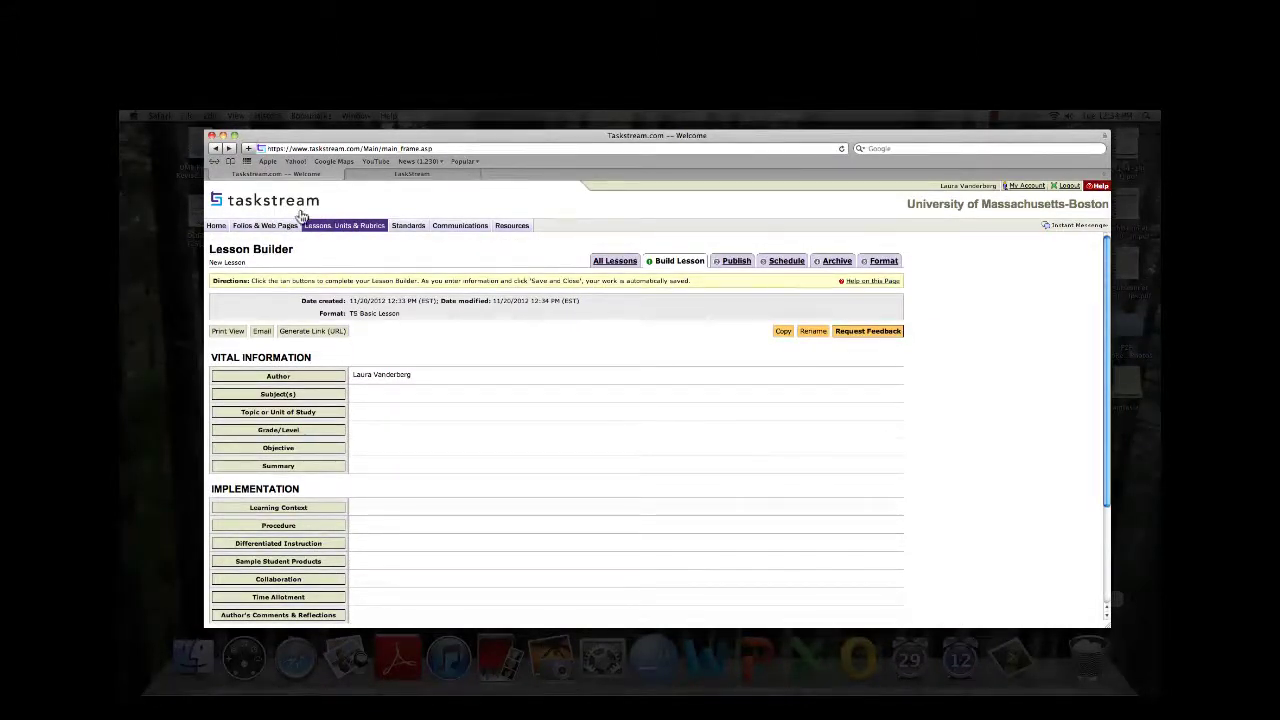
In the Rubric Wizard, title a new rubric 'Sample Rubric' and set it to 5 columns
click(340, 226)
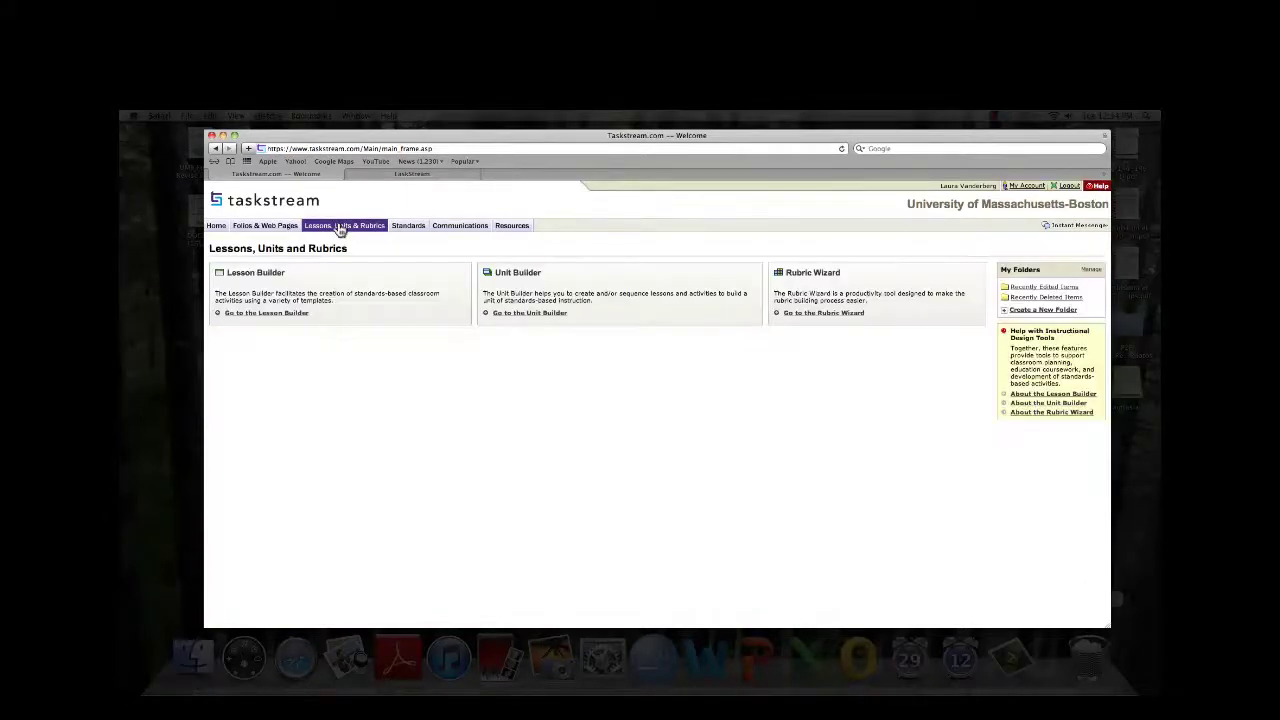
click(831, 314)
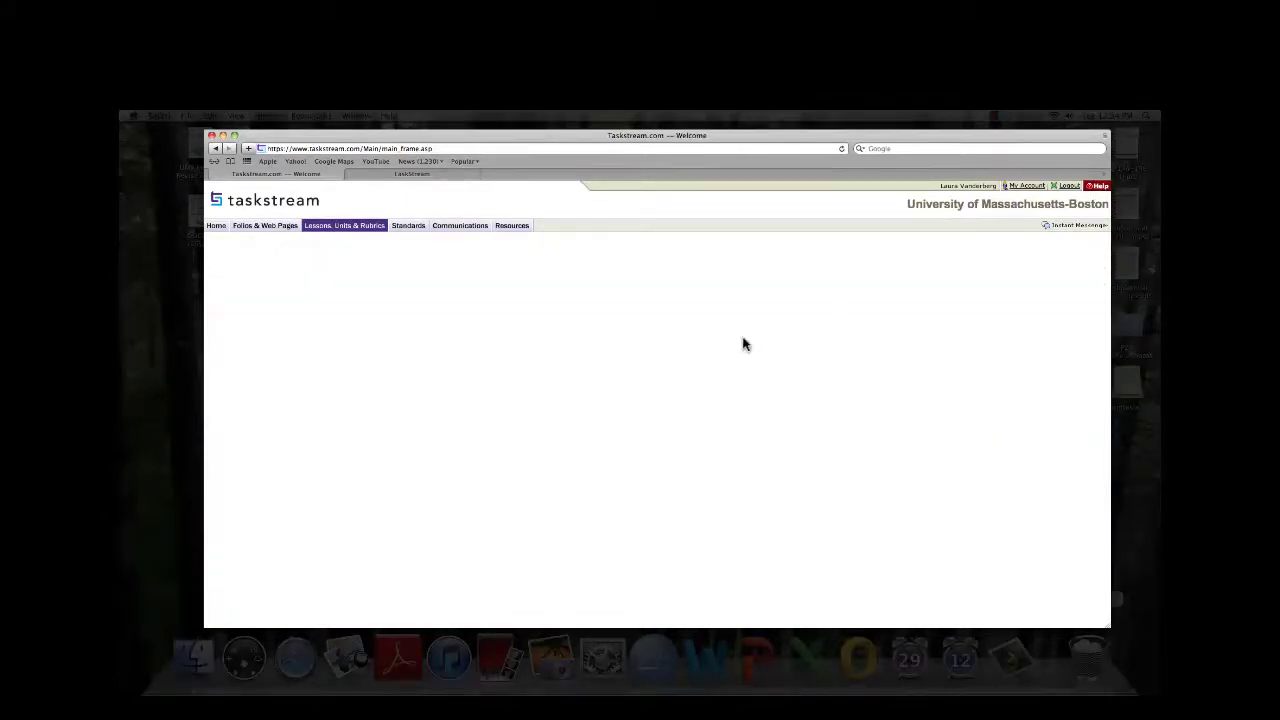
click(474, 277)
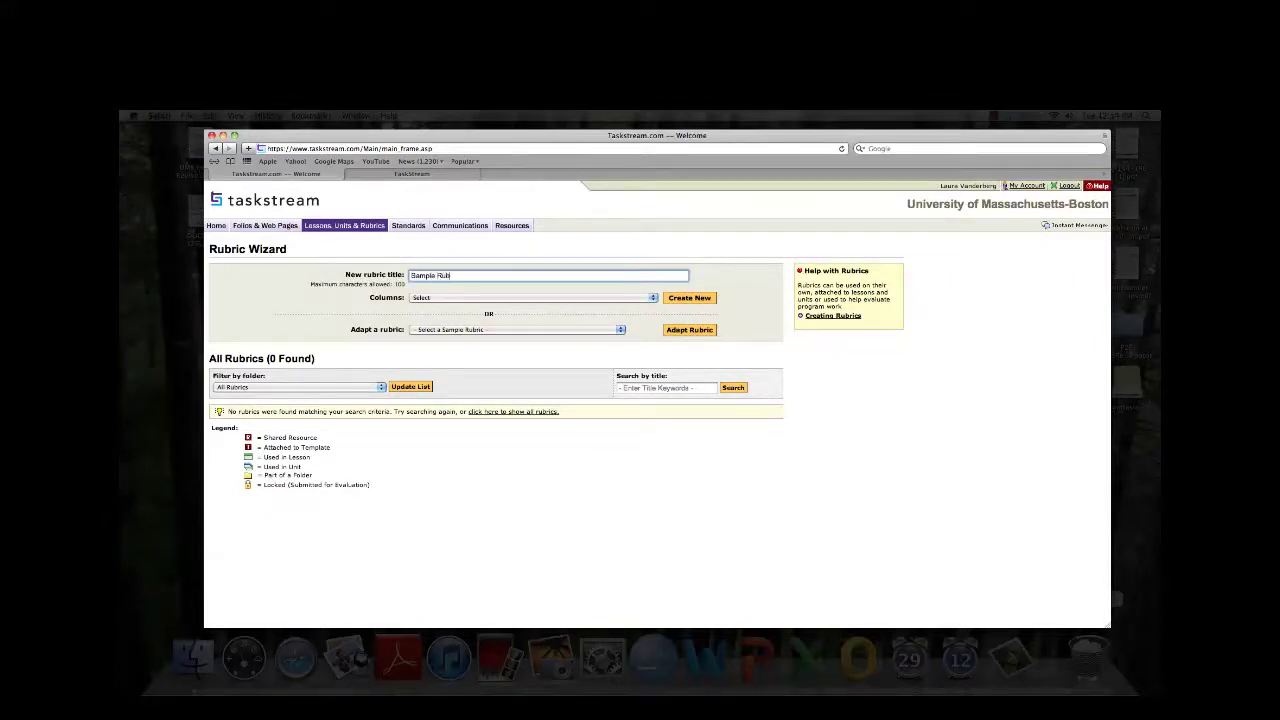
click(647, 298)
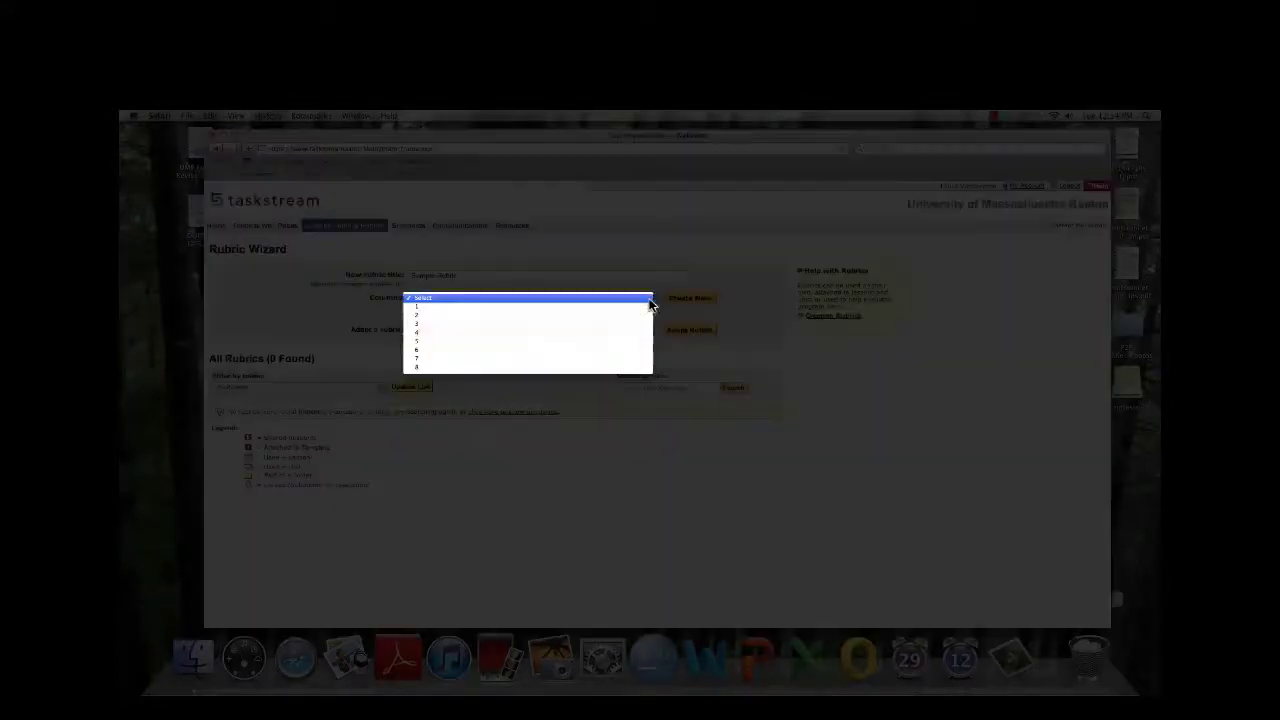
click(537, 349)
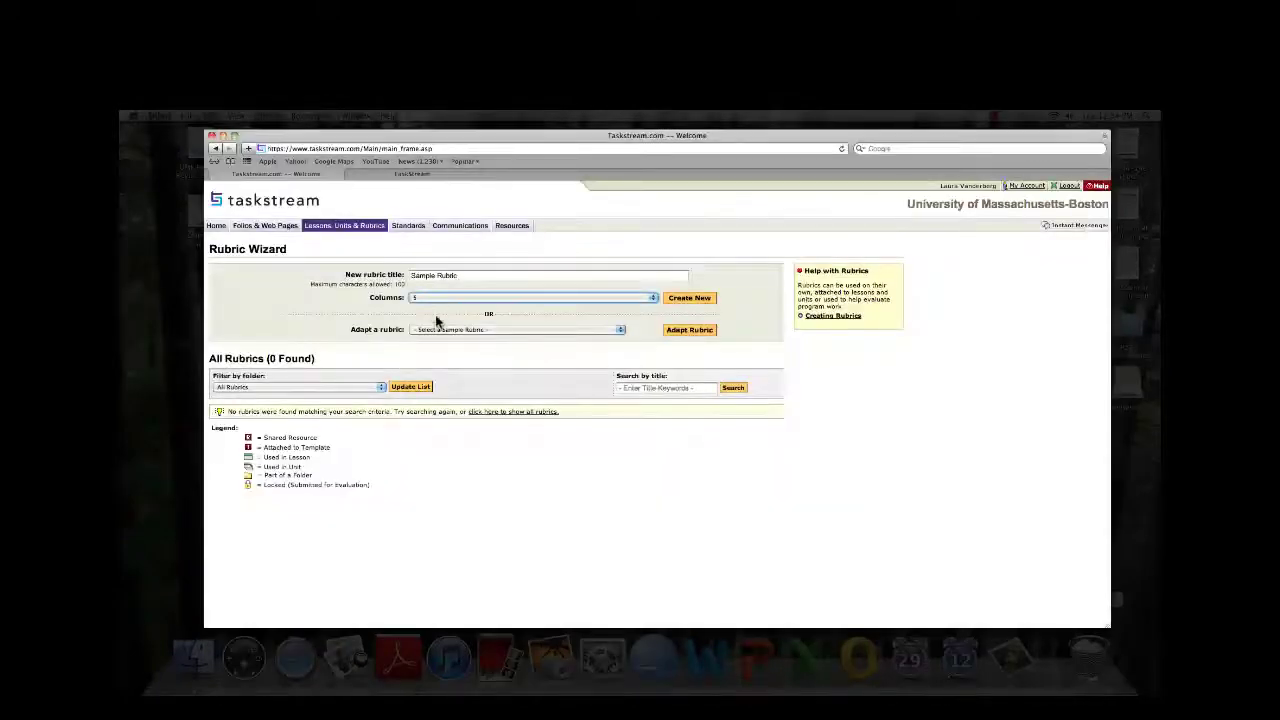
click(445, 330)
click(447, 331)
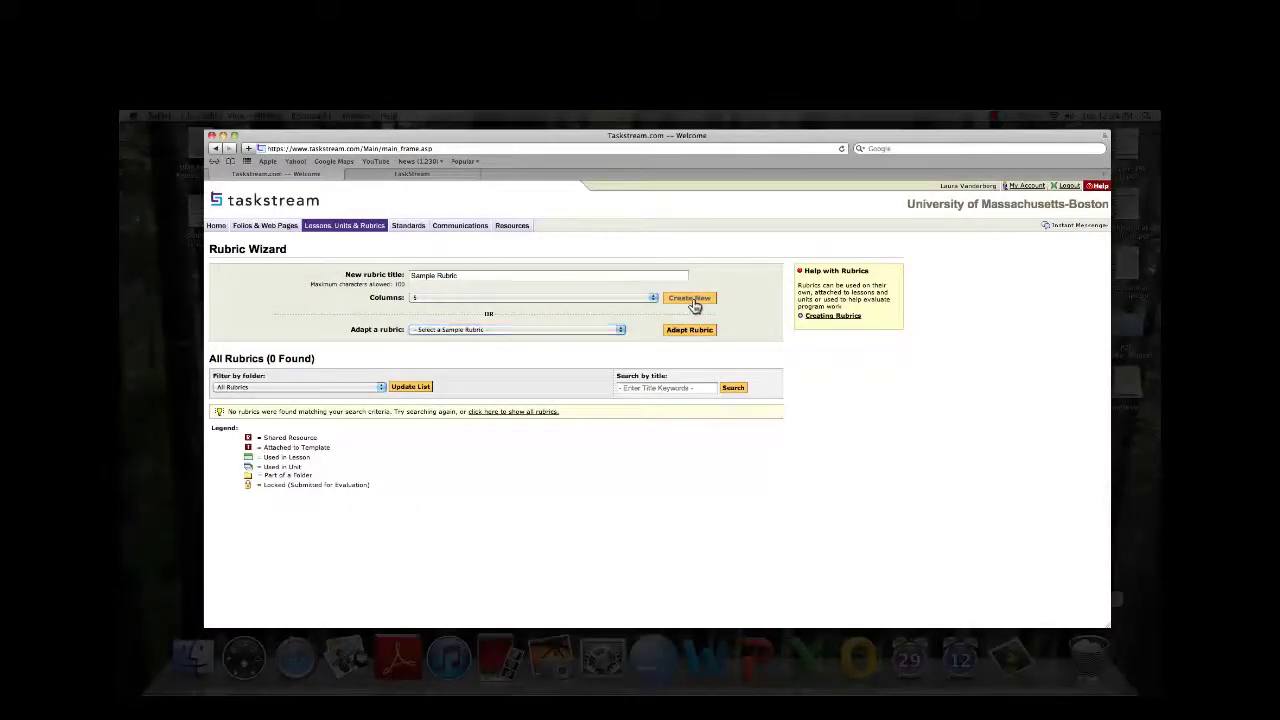
Create the 5-column rubric and label the level headings 1 through 5
click(691, 299)
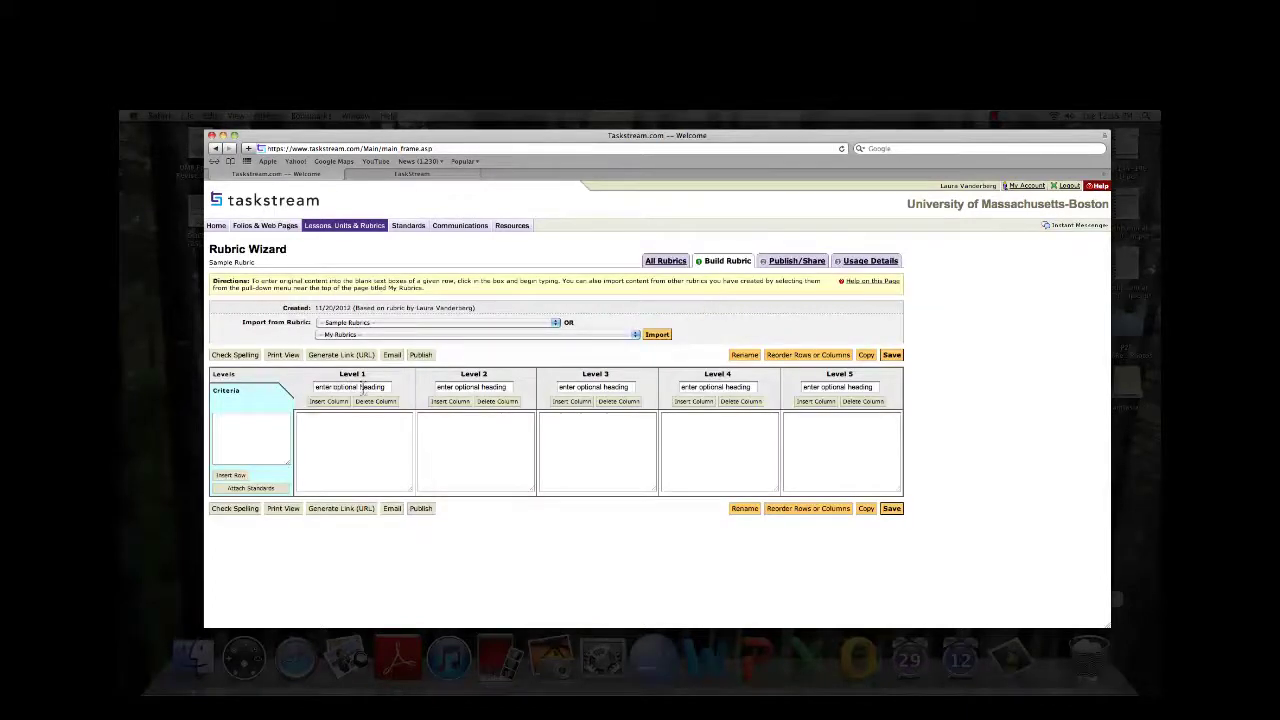
click(362, 388)
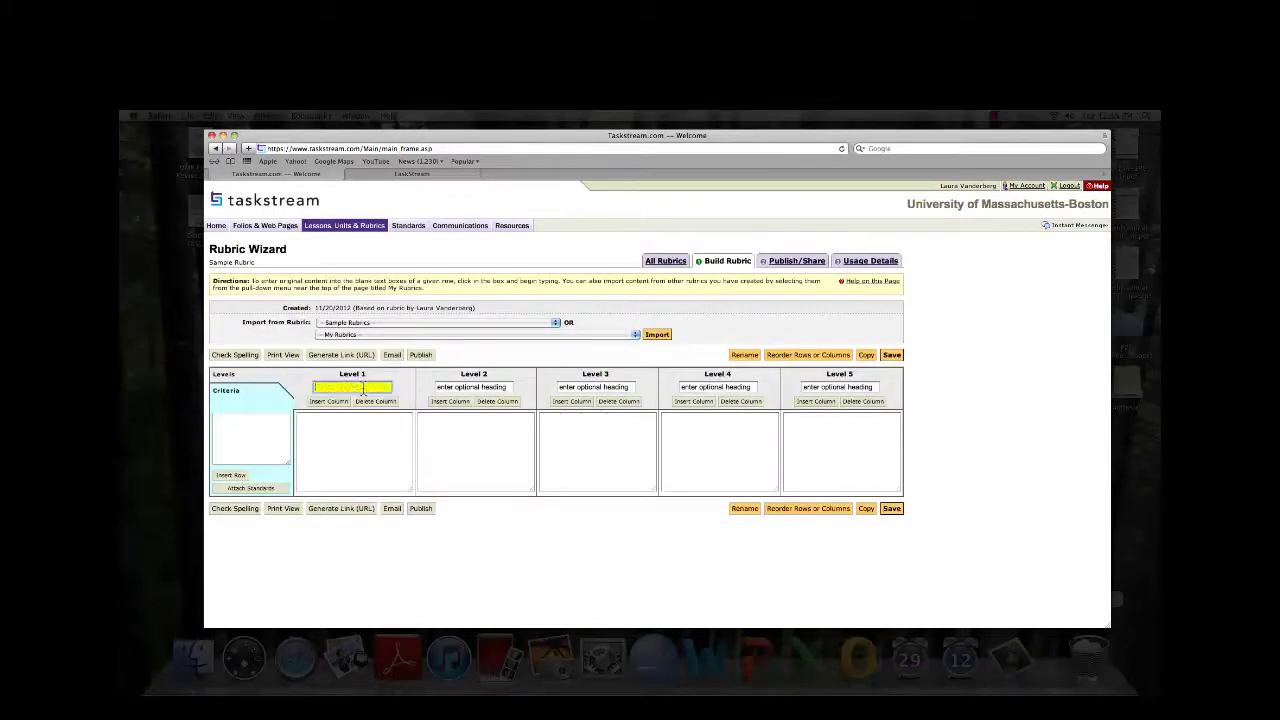
text(1)
click(490, 387)
text(2)
click(608, 390)
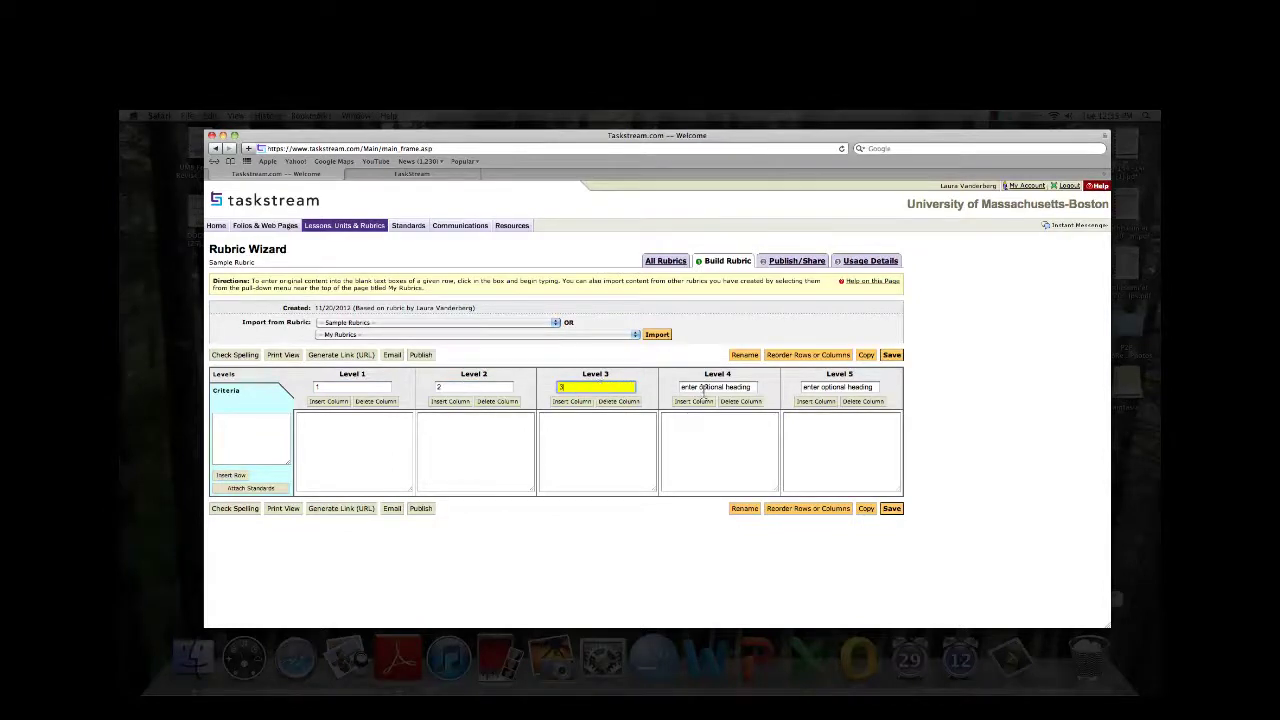
click(704, 388)
text(4)
click(840, 388)
text(5)
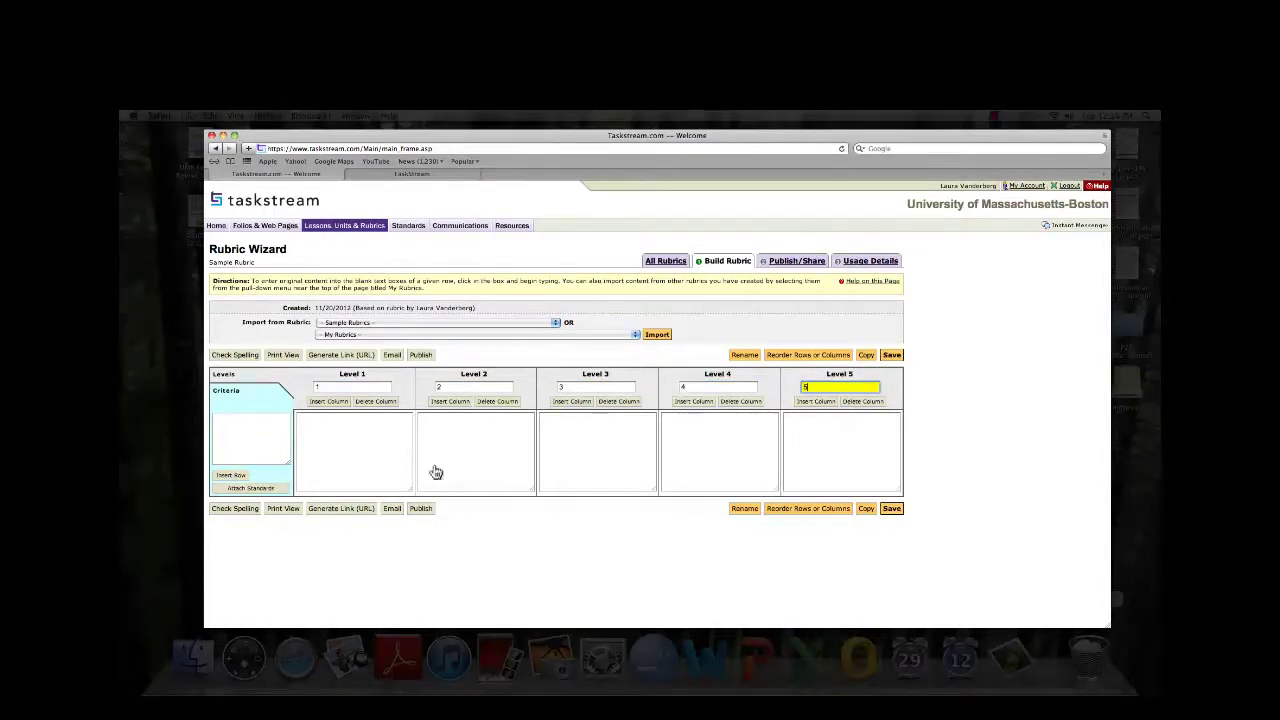
Name the first criterion 'Introduction Paragraph', describe its Level 1, and insert a second row
click(261, 440)
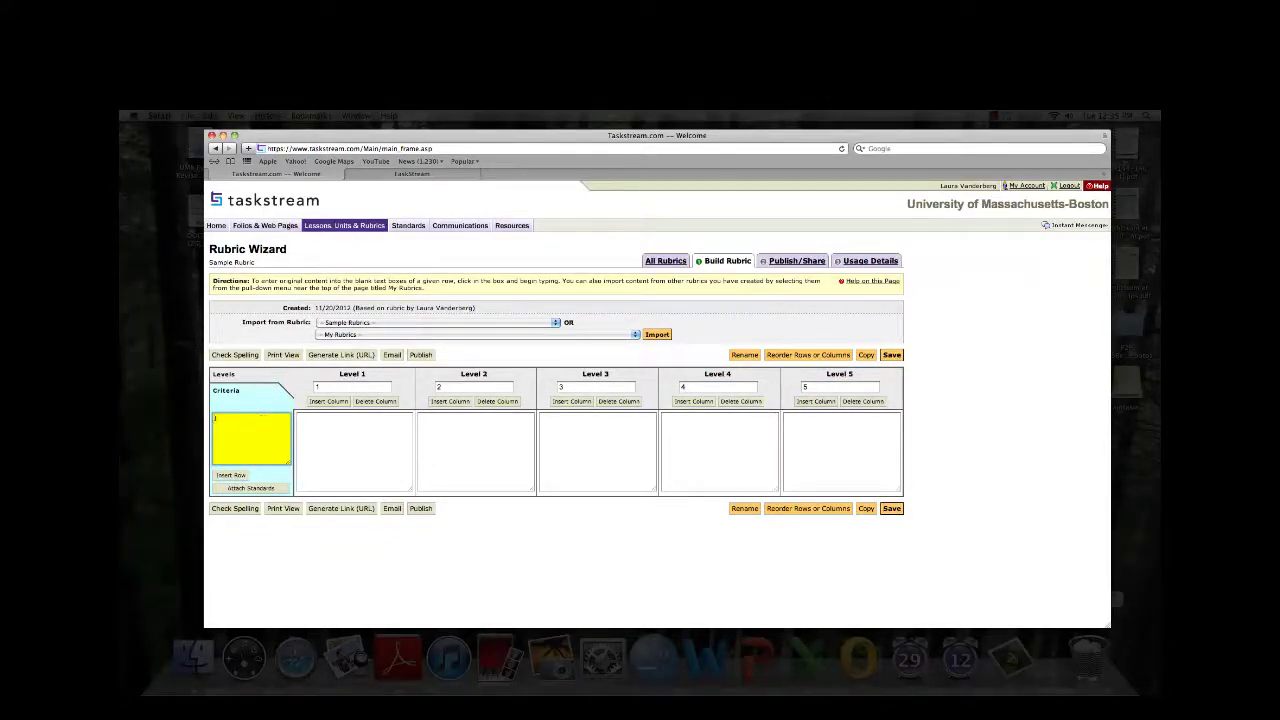
text(Introduction Paragraph)
click(370, 438)
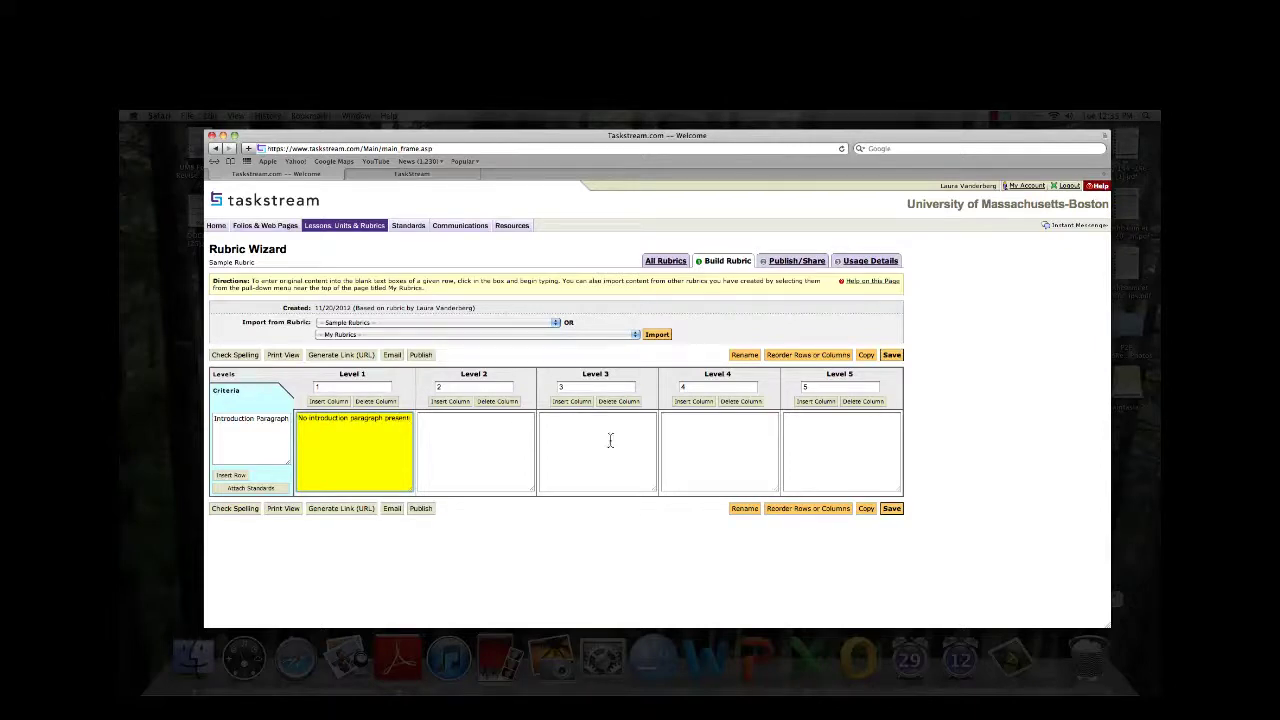
click(806, 448)
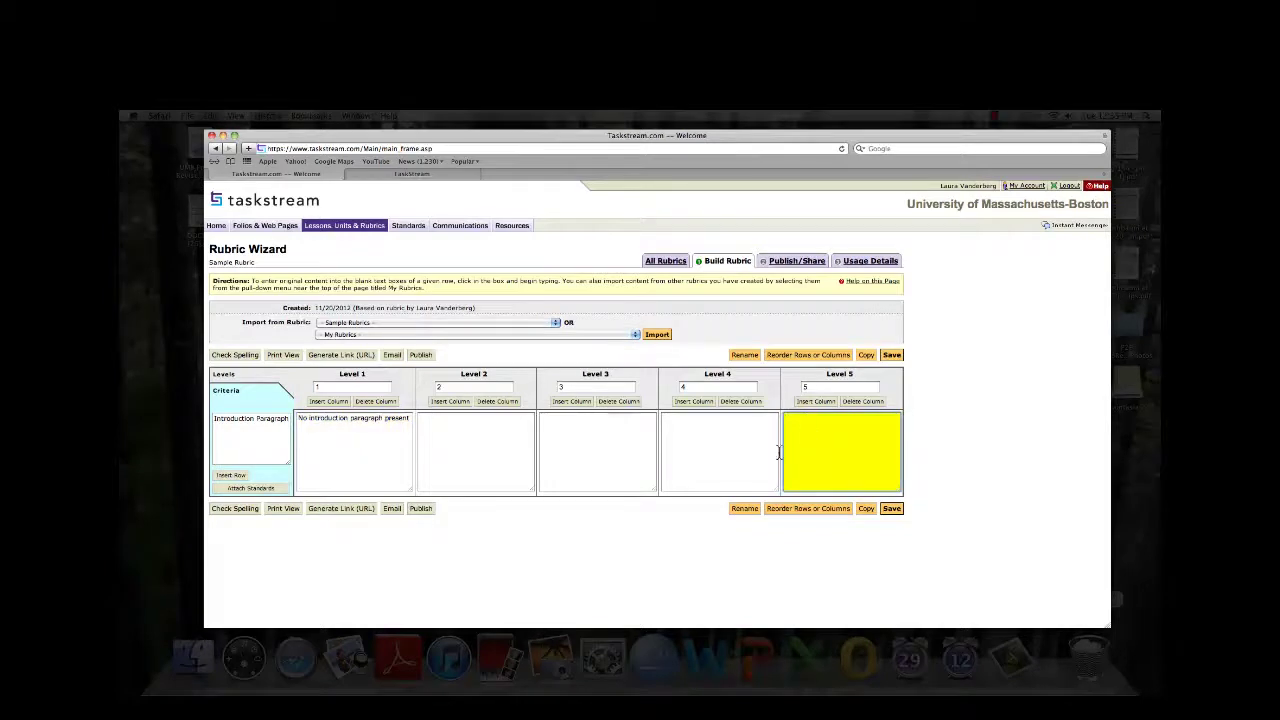
click(234, 477)
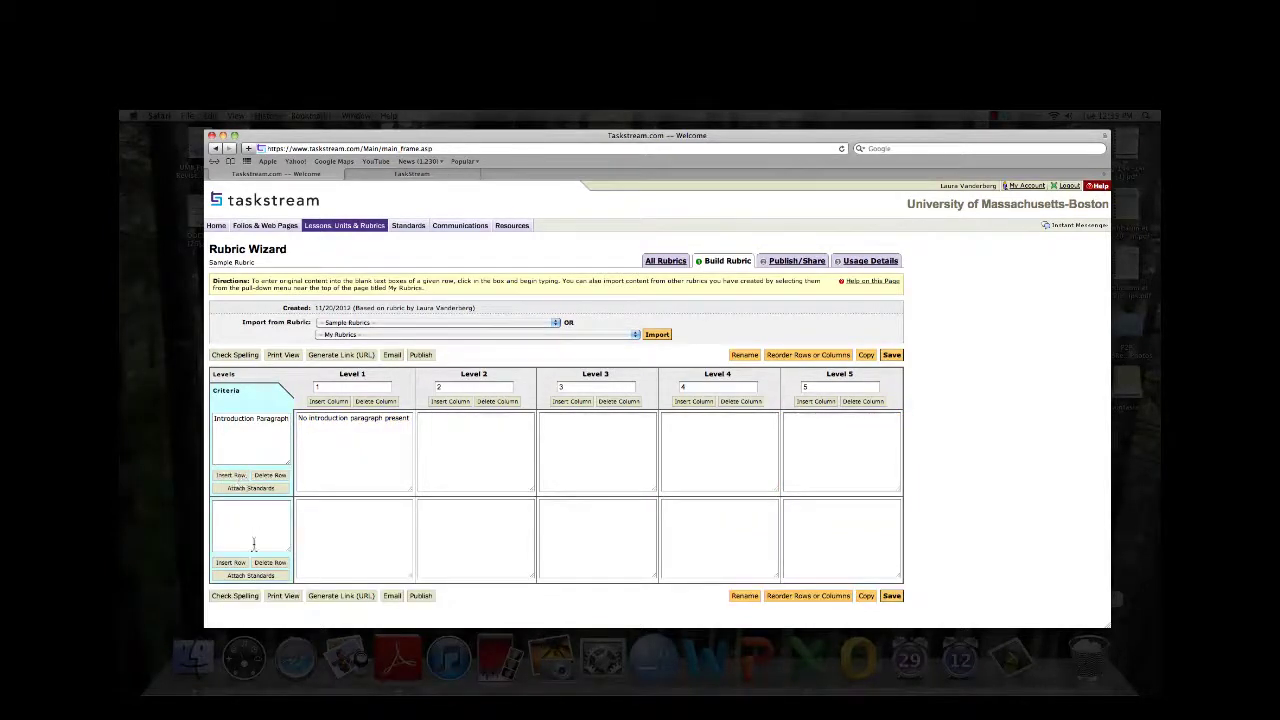
click(250, 524)
click(334, 534)
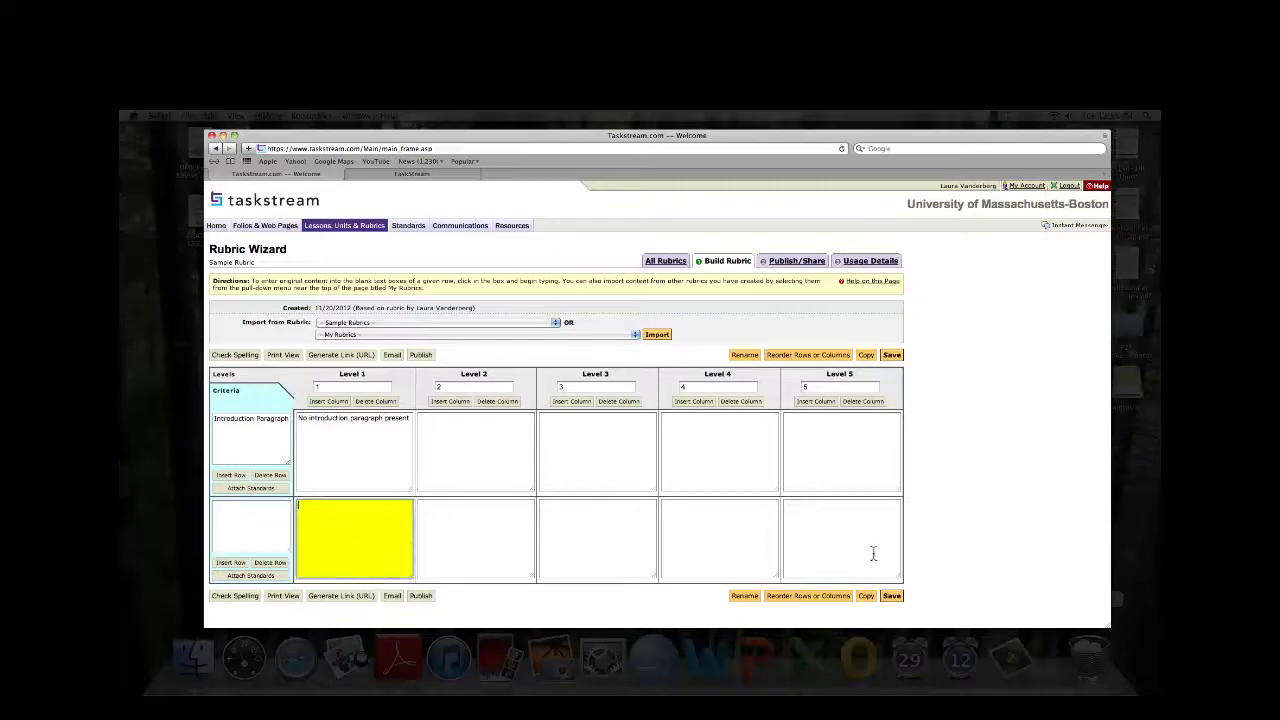
click(232, 522)
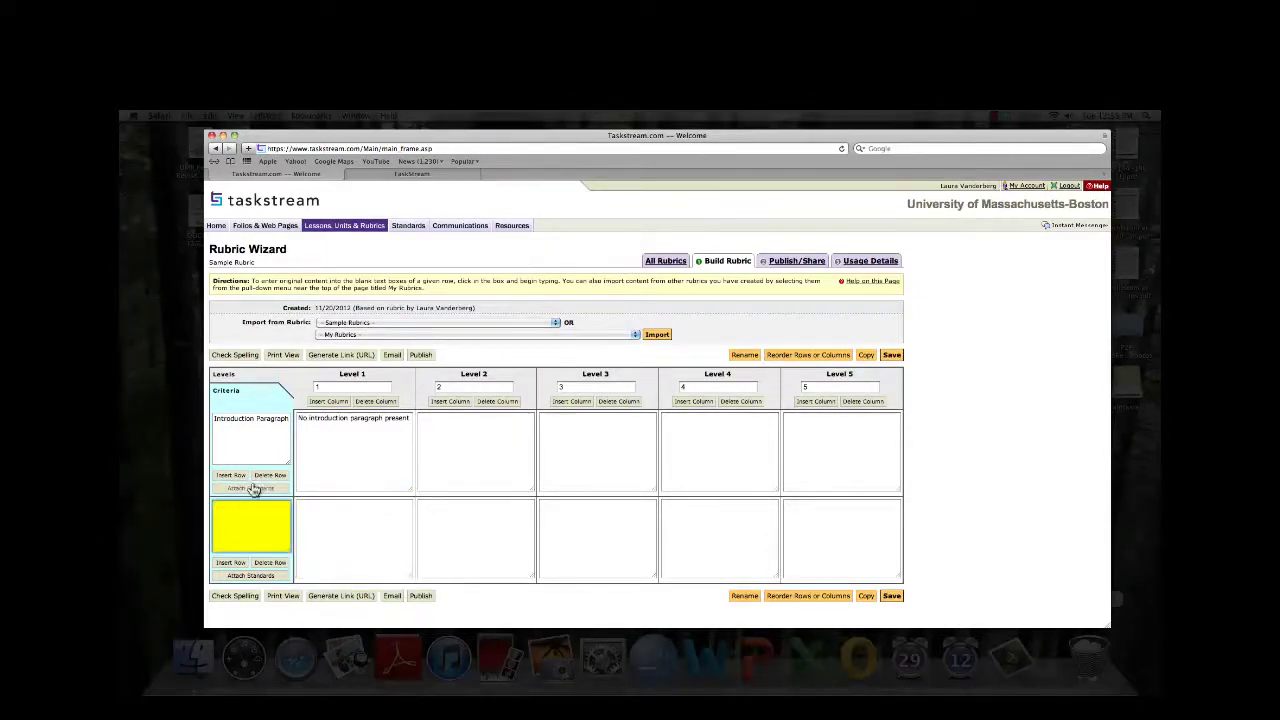
Fill the Introduction Paragraph row's Level 2–5 descriptions with placeholder text
click(464, 445)
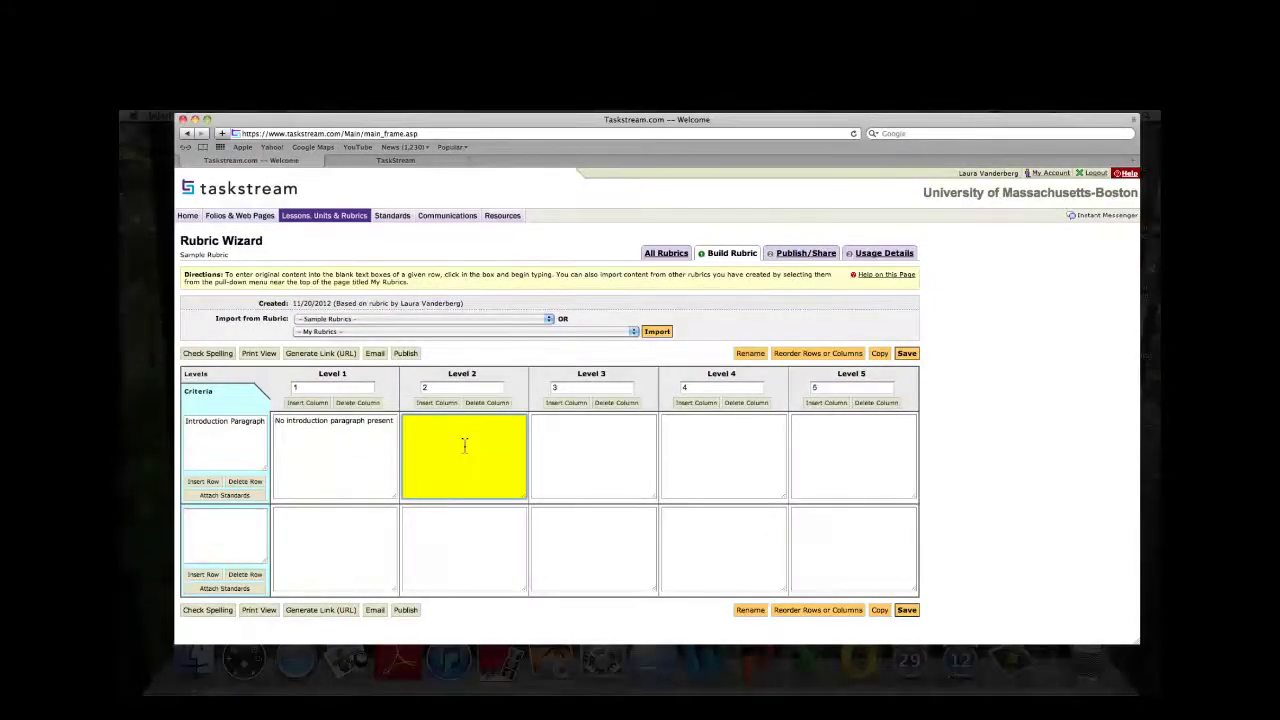
text(laksjdf)
click(588, 447)
text(asdf)
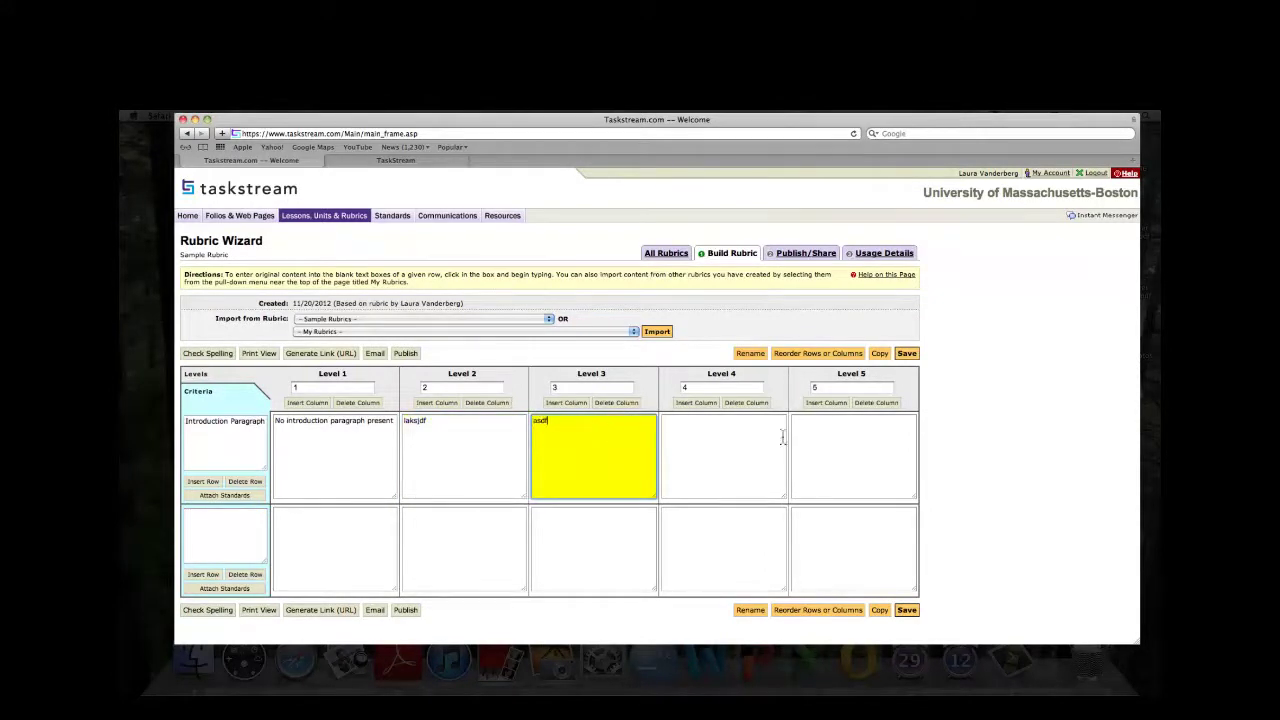
click(780, 437)
text(asdf)
click(852, 431)
text(asdf)
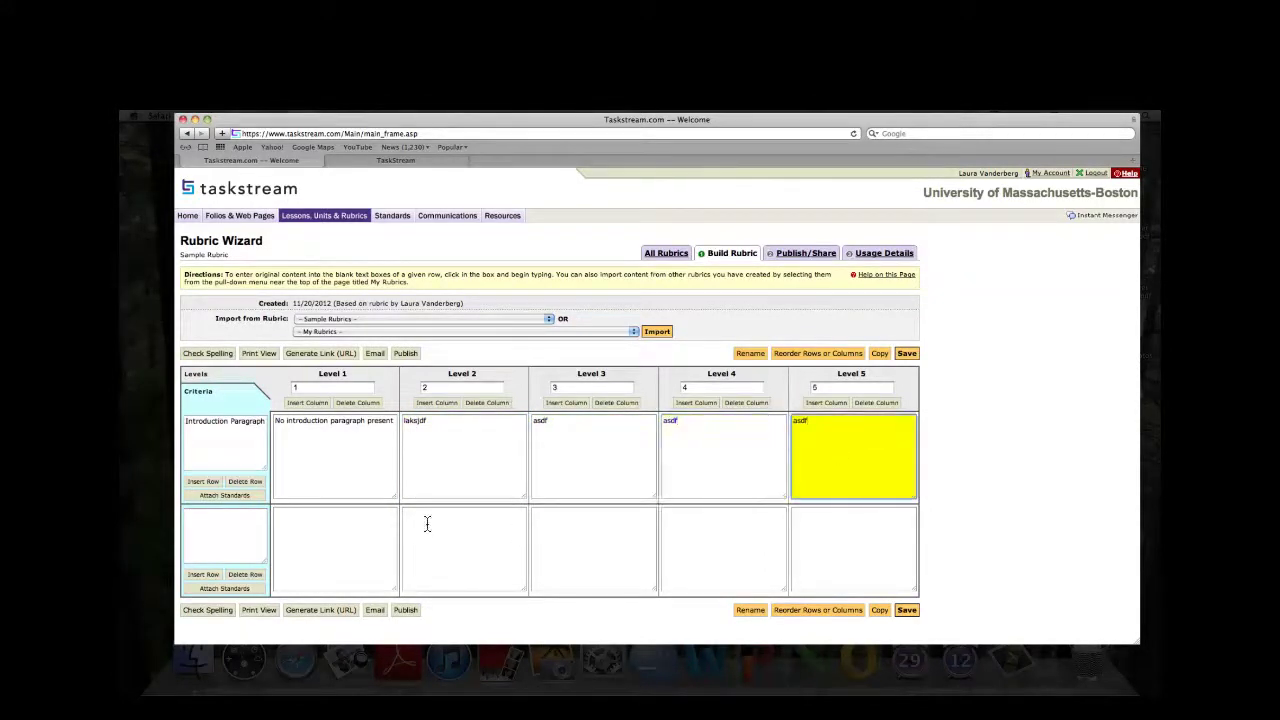
Fill the second row's Level 1–5 cells and criterion with 'asdf', then save the rubric
click(340, 523)
text(asdf)
click(521, 537)
text(asdf)
click(608, 537)
text(asdf)
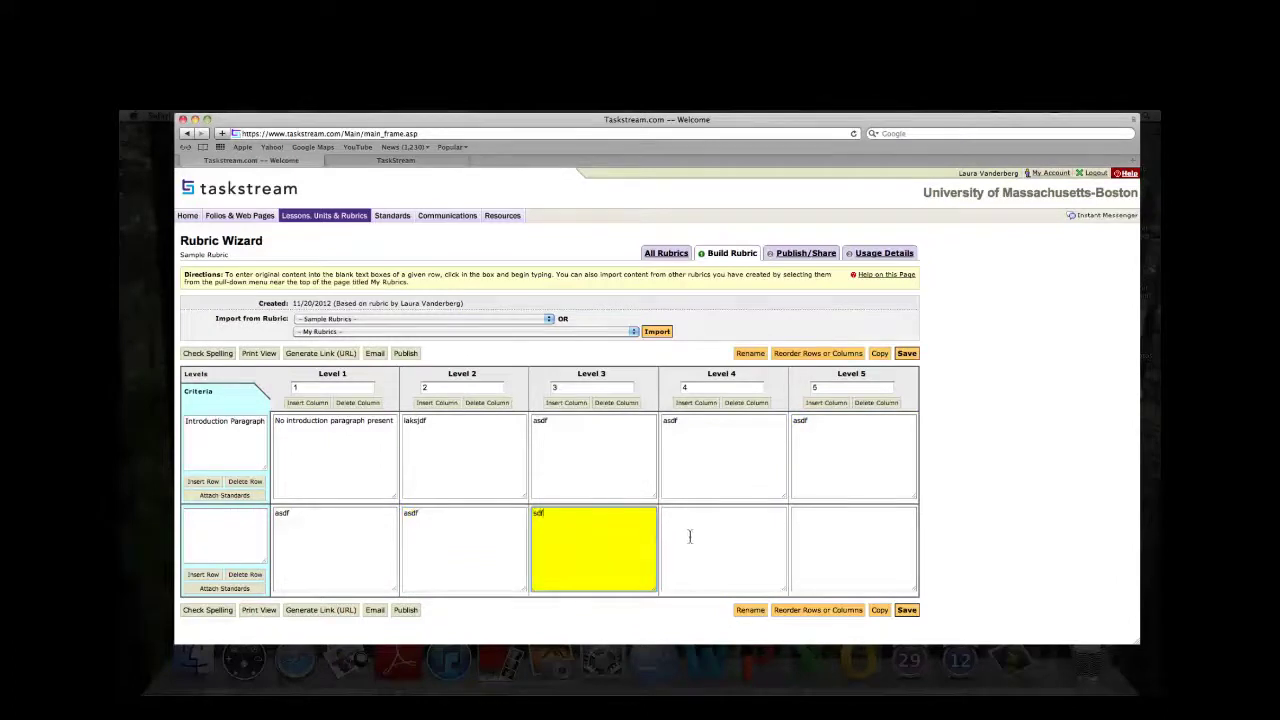
click(689, 534)
text(asdf)
click(846, 534)
text(asdf)
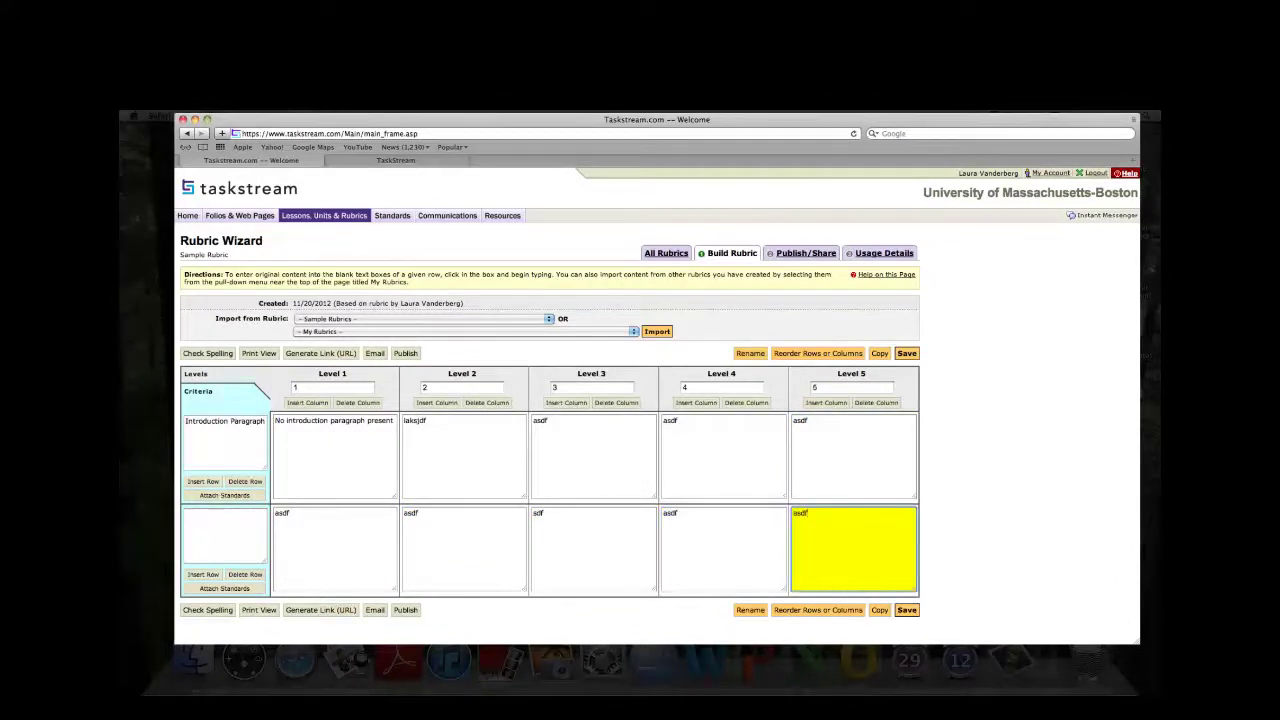
click(200, 528)
text(asdf)
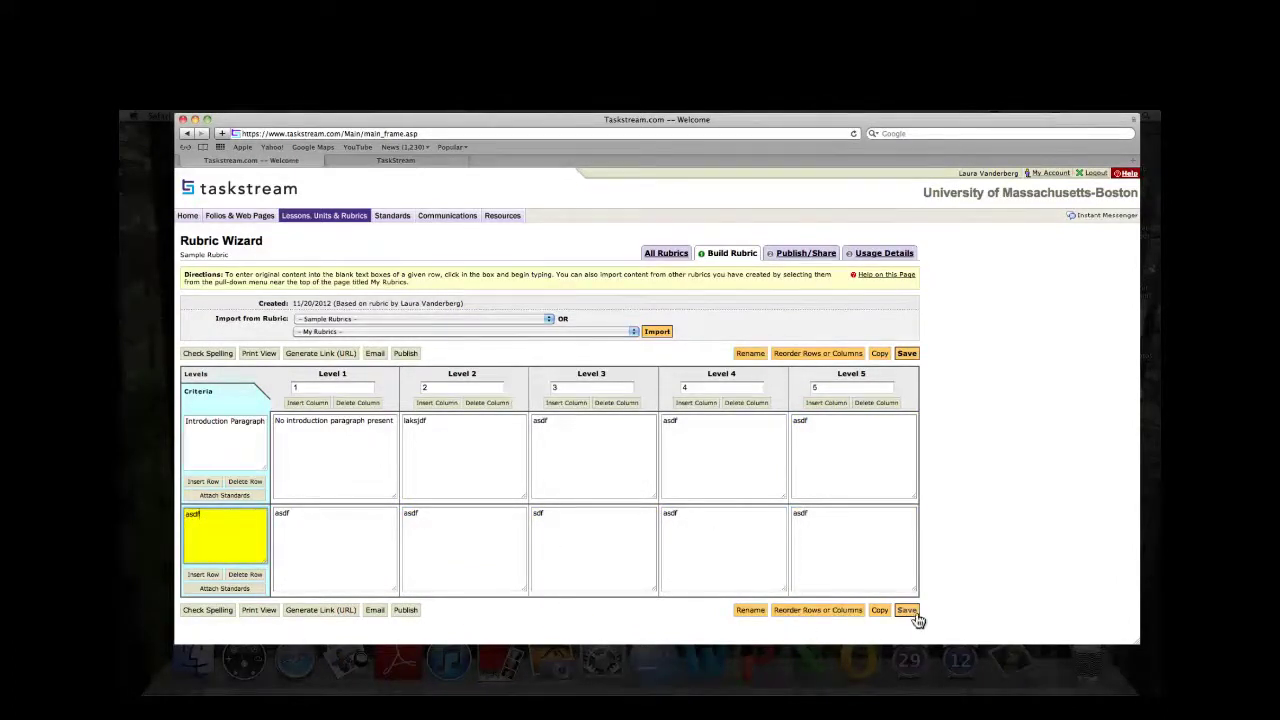
click(910, 613)
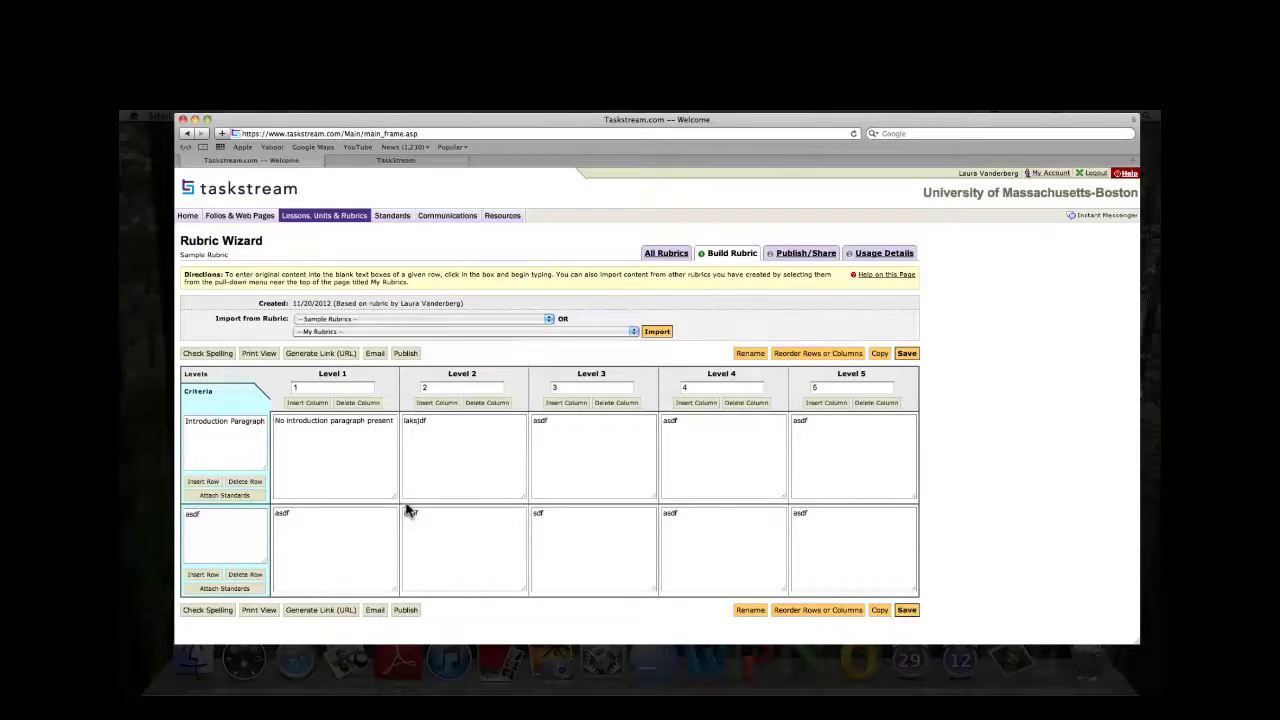
Attach standards to the Introduction Paragraph criterion from Massachusetts Curriculum Framework (2011)
click(209, 496)
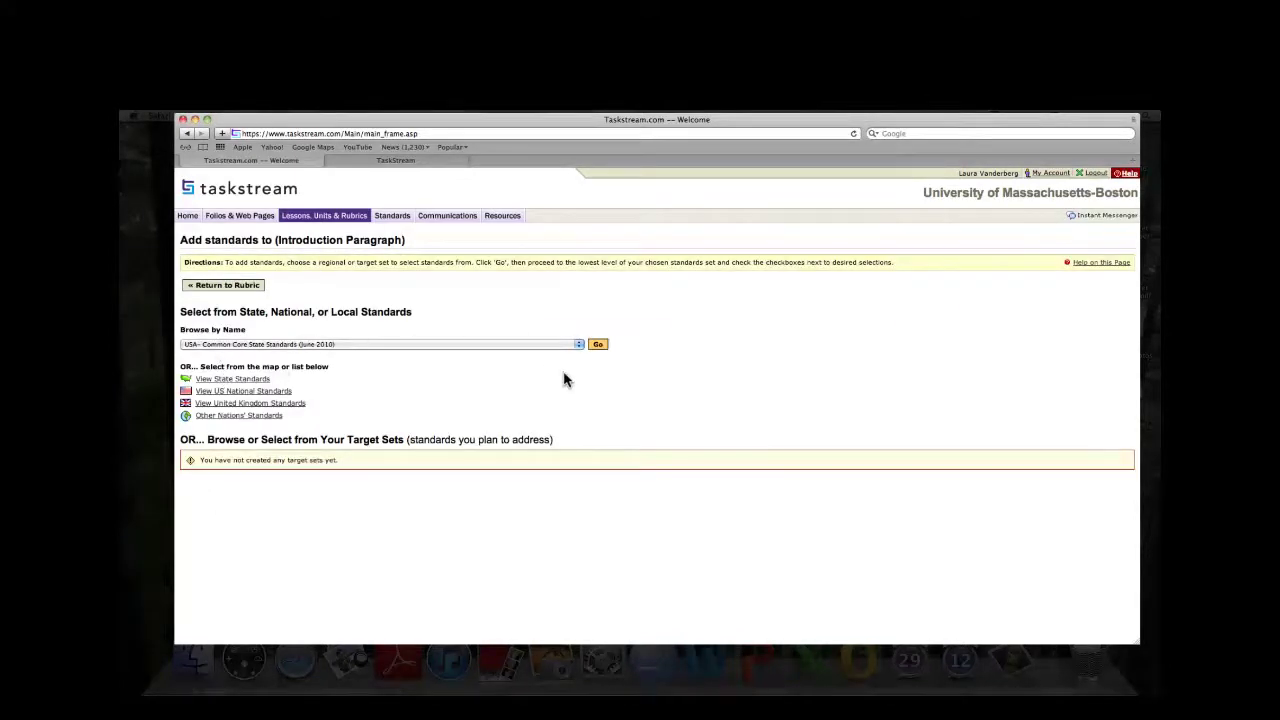
click(578, 345)
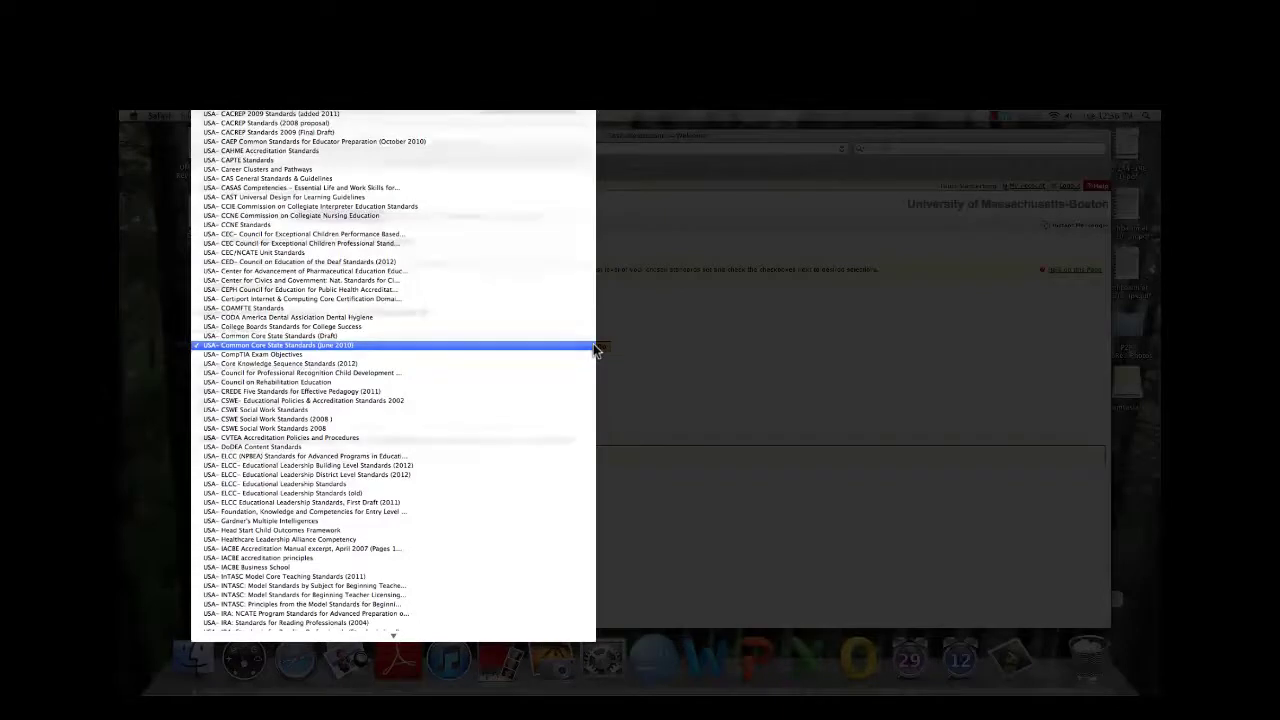
click(595, 349)
click(212, 389)
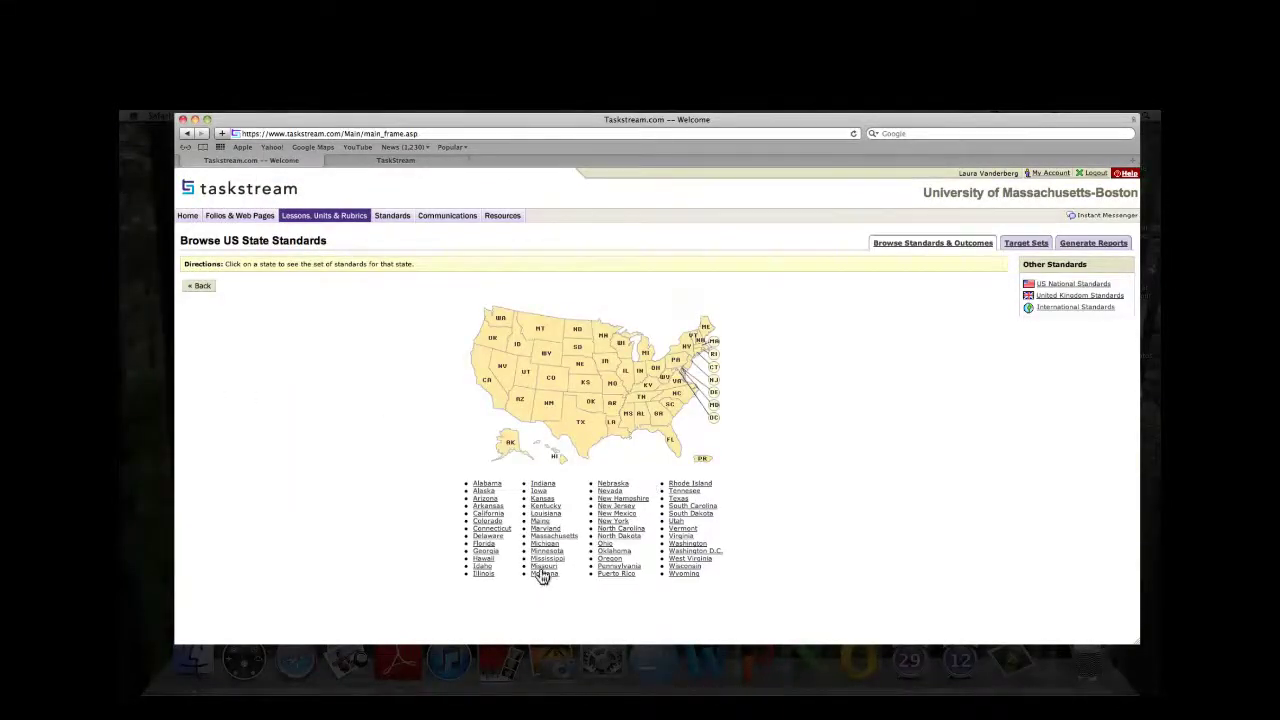
click(544, 536)
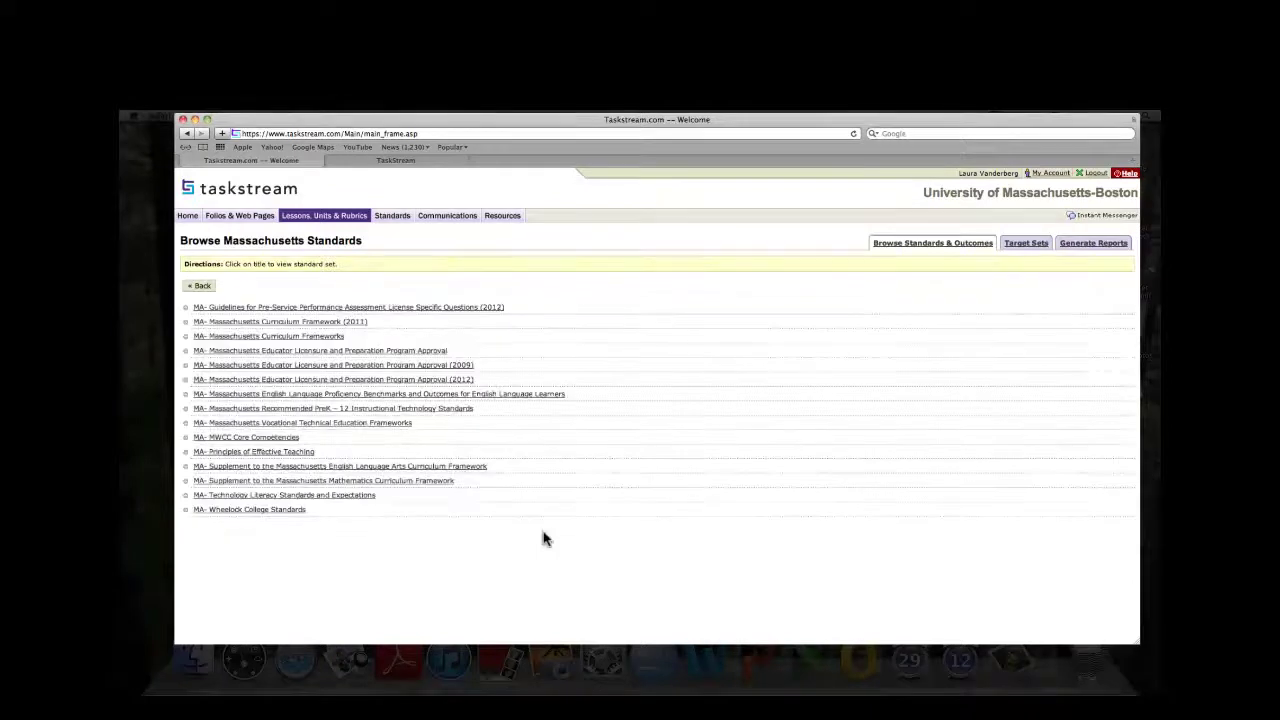
click(349, 322)
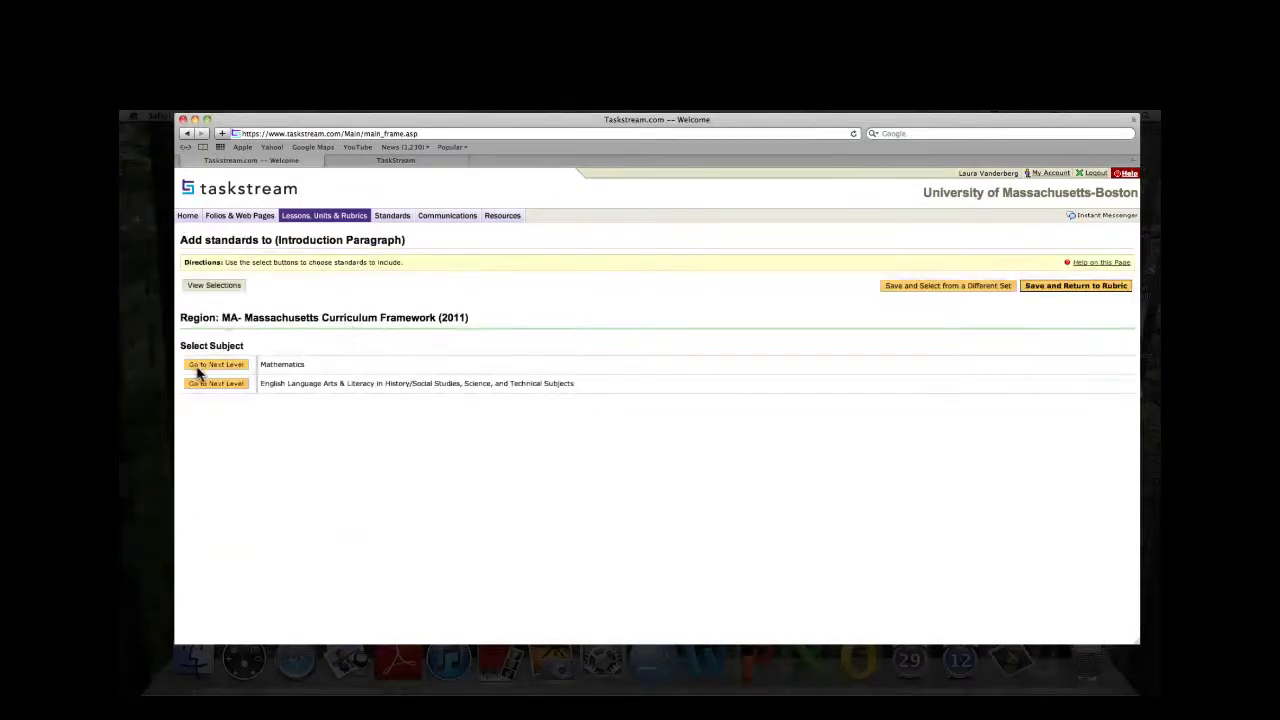
Narrow the framework to English Language Arts, Grades 9–10, English Language Arts, Writing Standards
click(226, 388)
scroll(226, 388, down, 2)
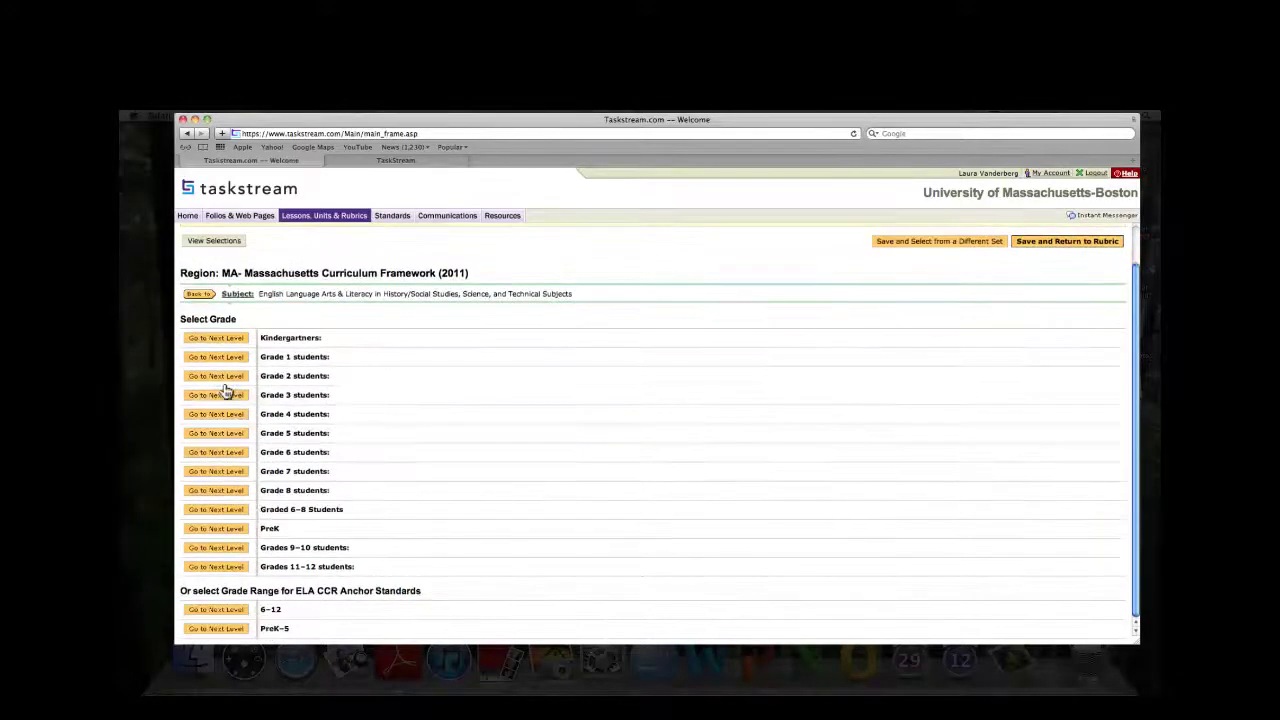
click(236, 550)
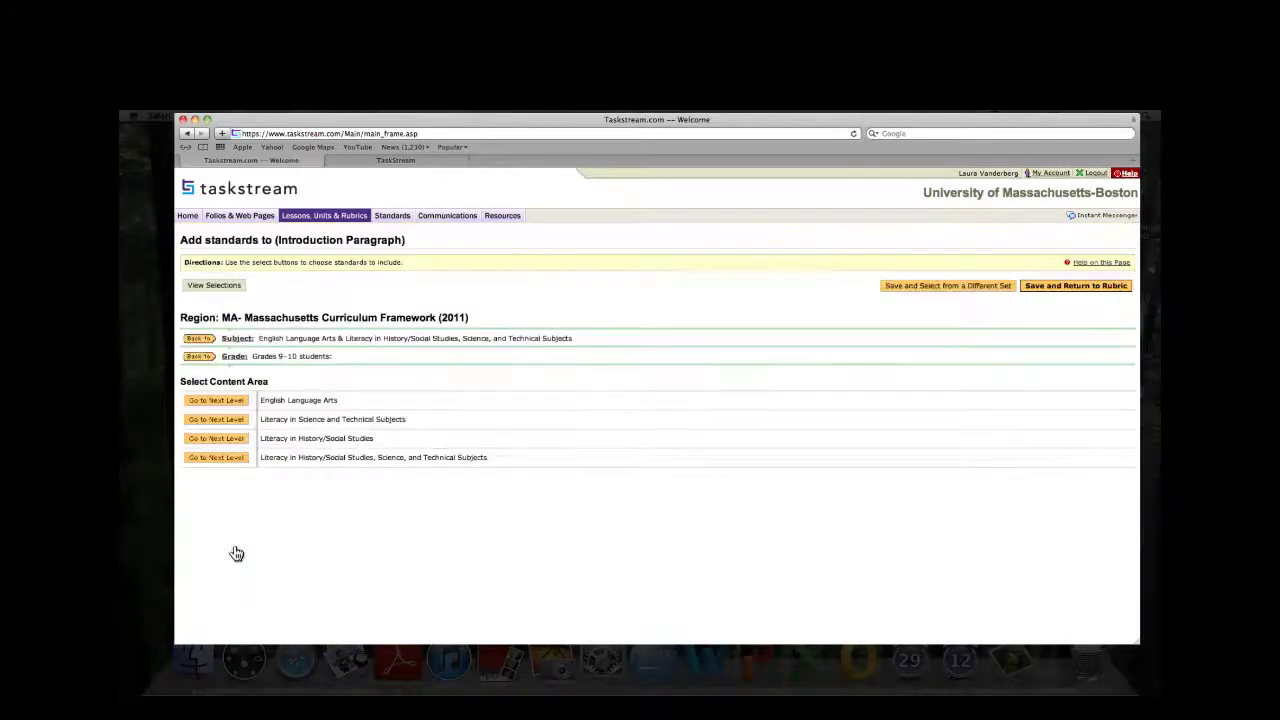
click(231, 401)
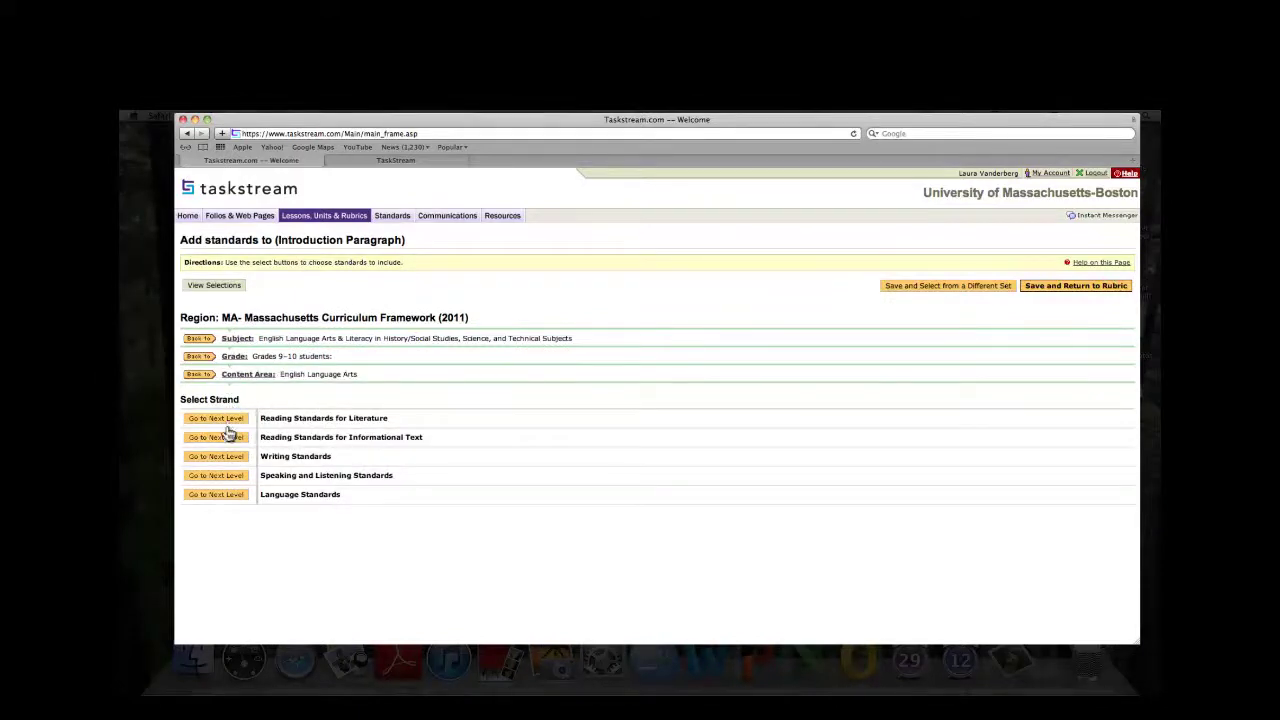
click(226, 457)
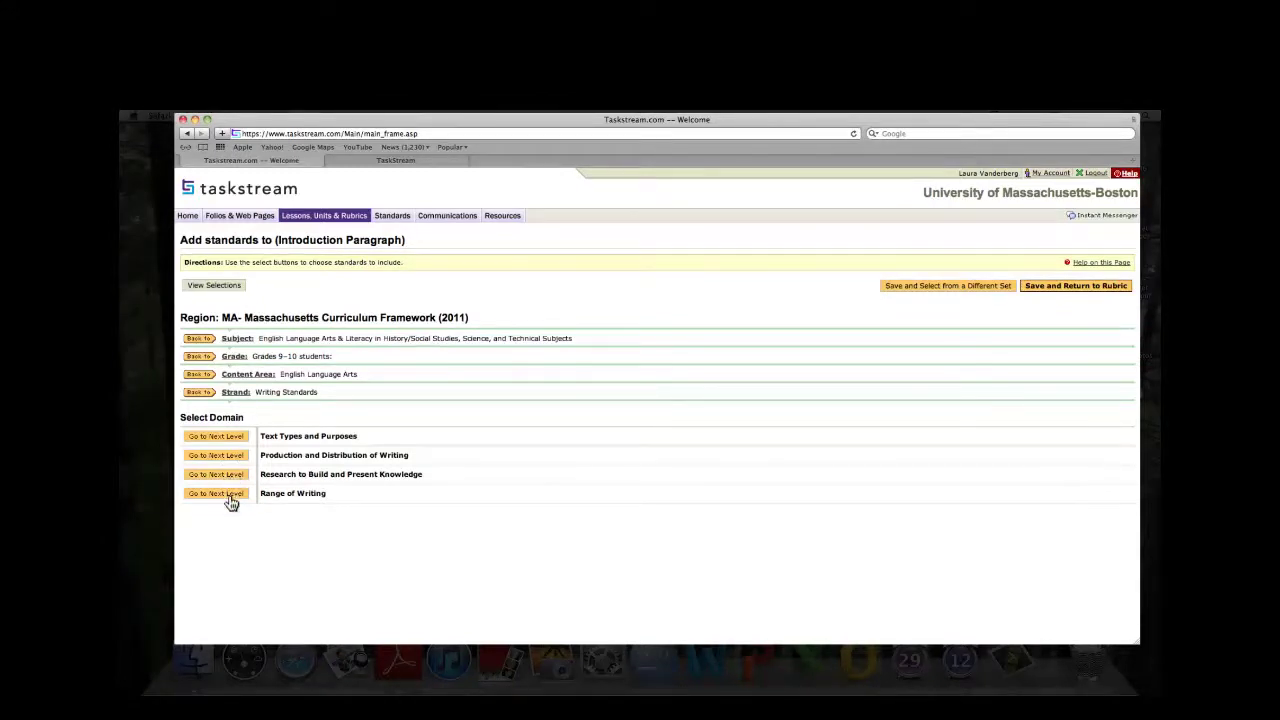
Link Grades 9–10 Writing standard 2 (informative/explanatory texts) from Text Types and Purposes to Introduction Paragraph
click(216, 437)
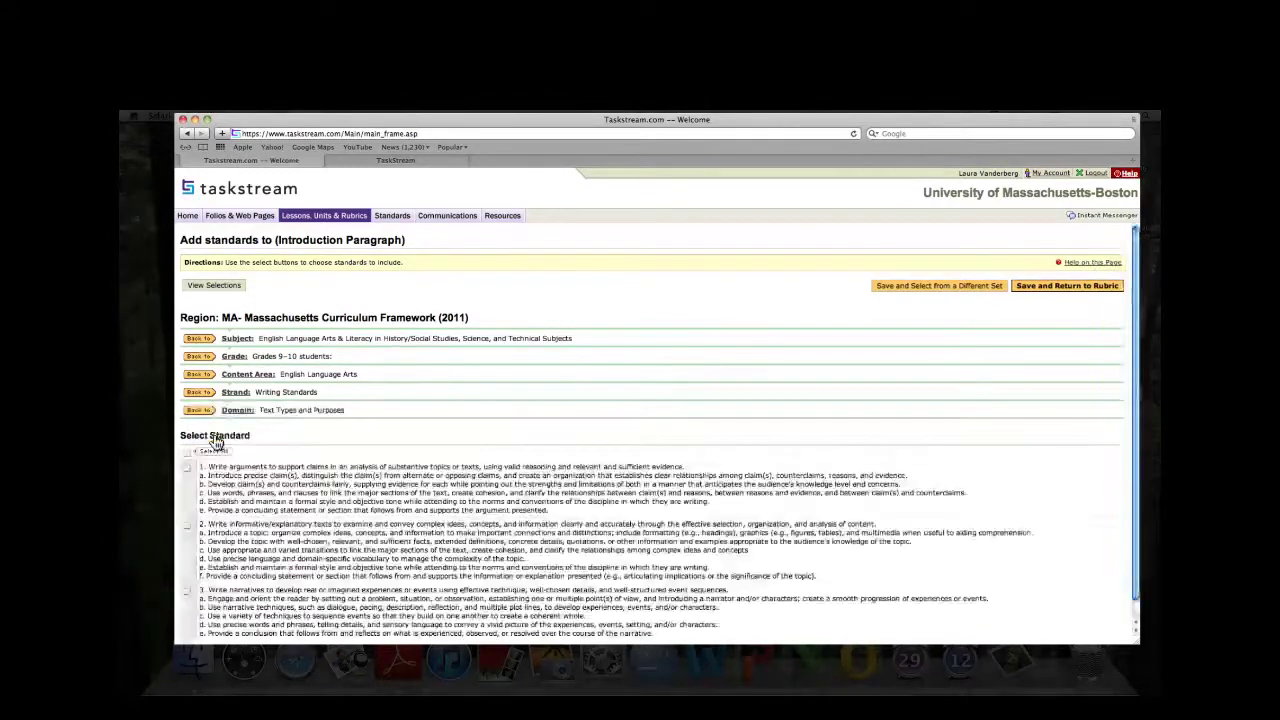
scroll(307, 452, down, 1)
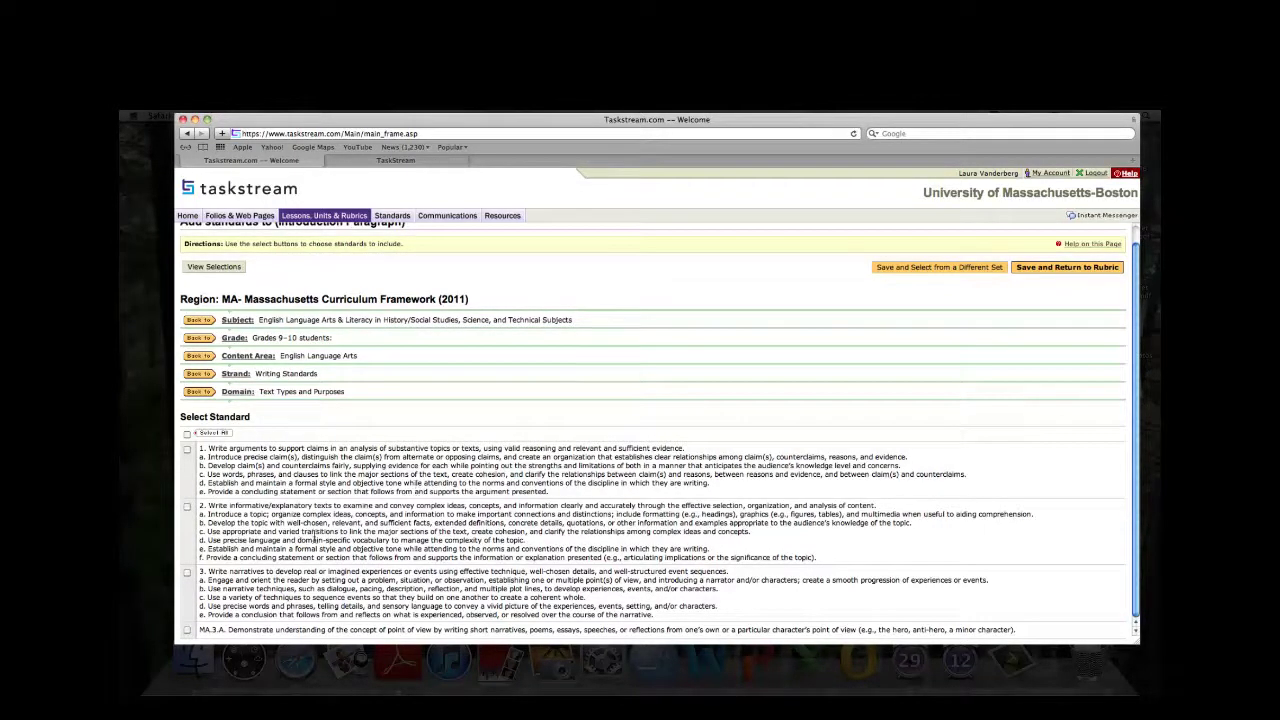
click(187, 507)
drag(207, 514, 573, 516)
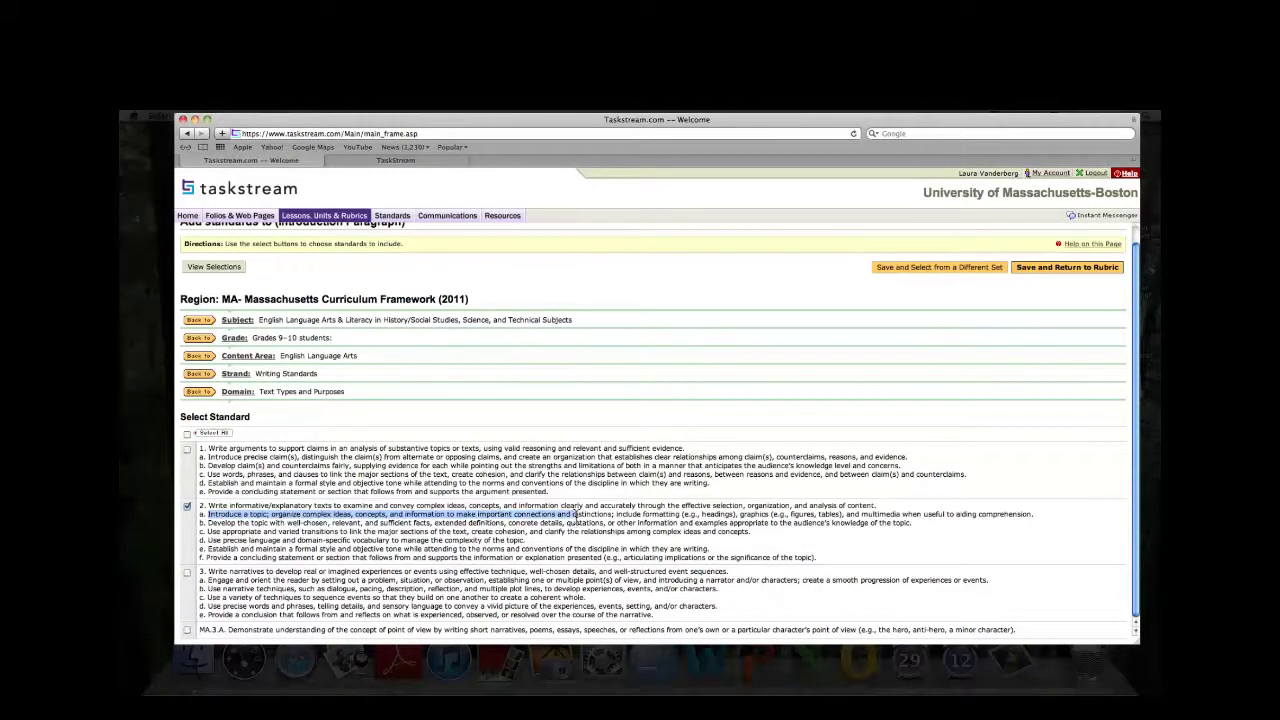
scroll(678, 420, up, 1)
scroll(678, 420, down, 1)
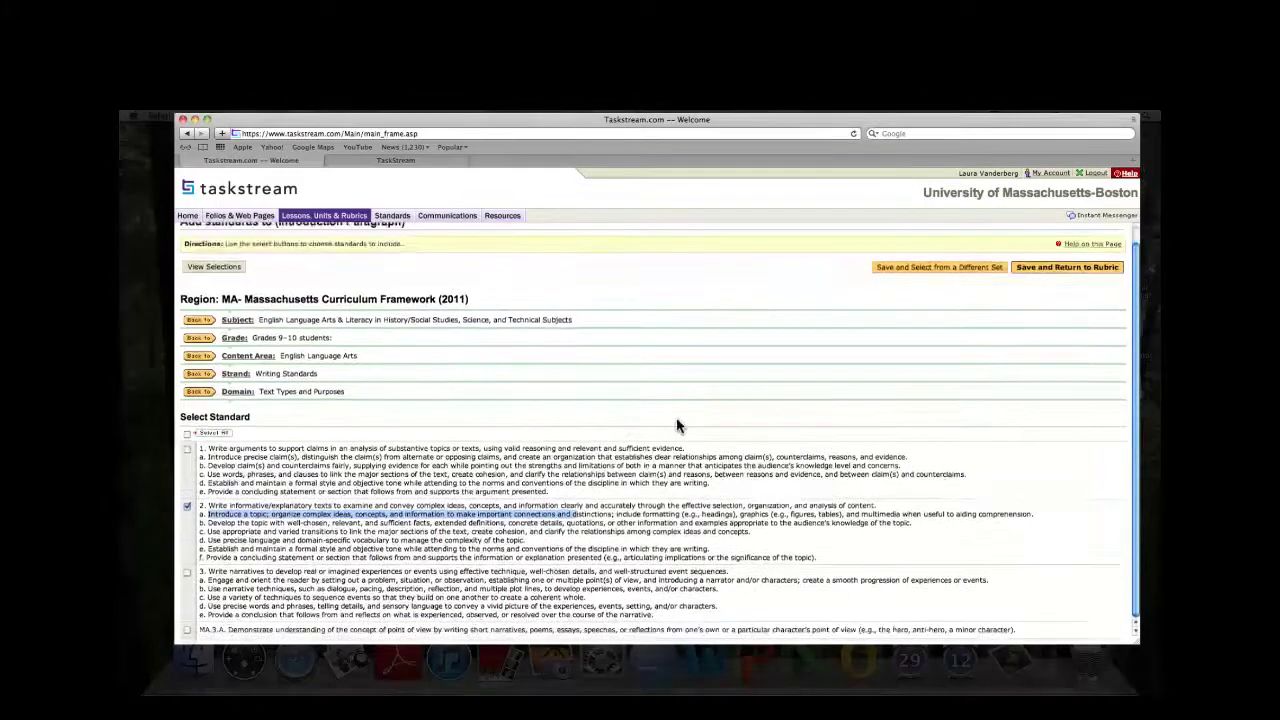
click(1083, 274)
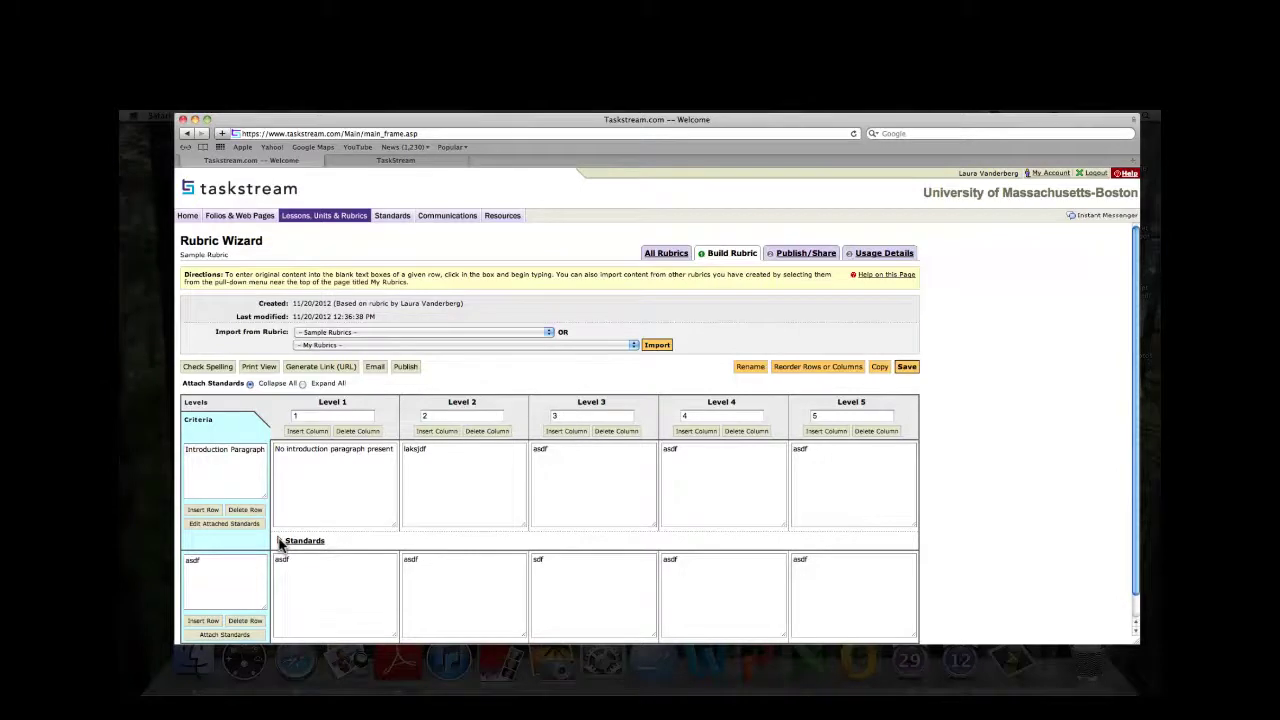
Review the linked standard under Introduction Paragraph, save the Sample Rubric, and return to Lessons, Units & Rubrics
click(281, 542)
scroll(285, 535, down, 3)
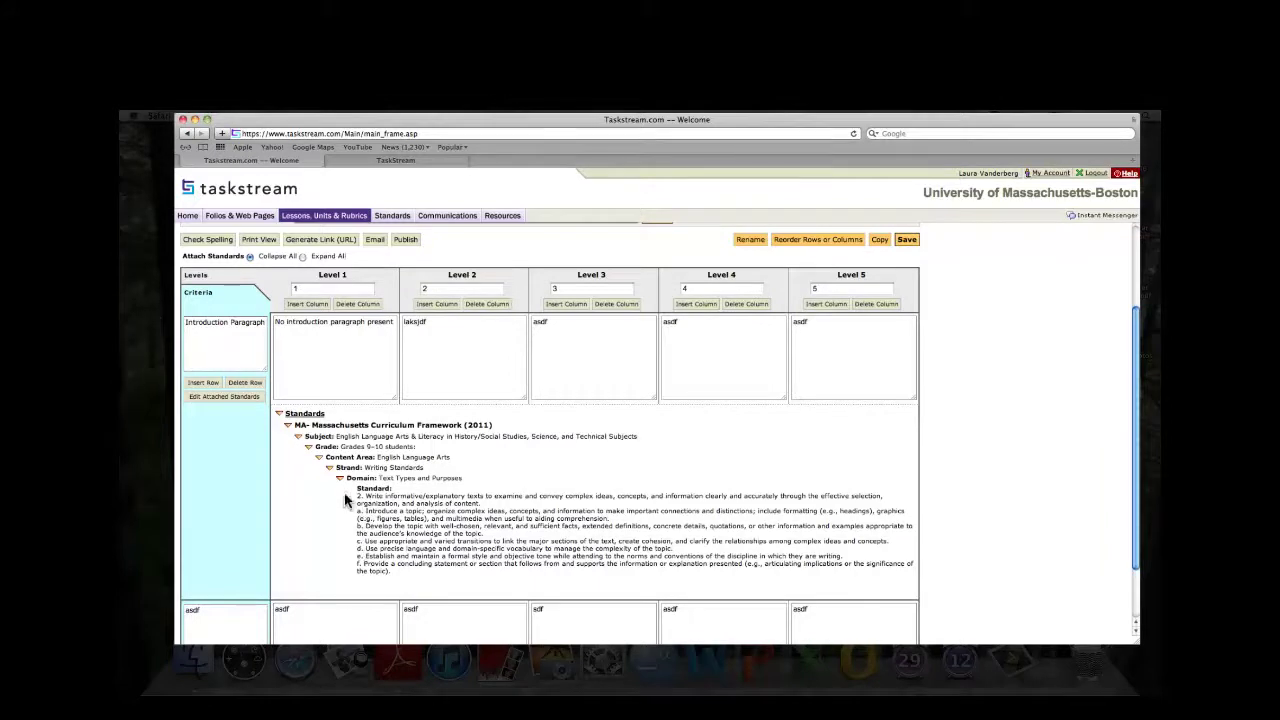
click(906, 241)
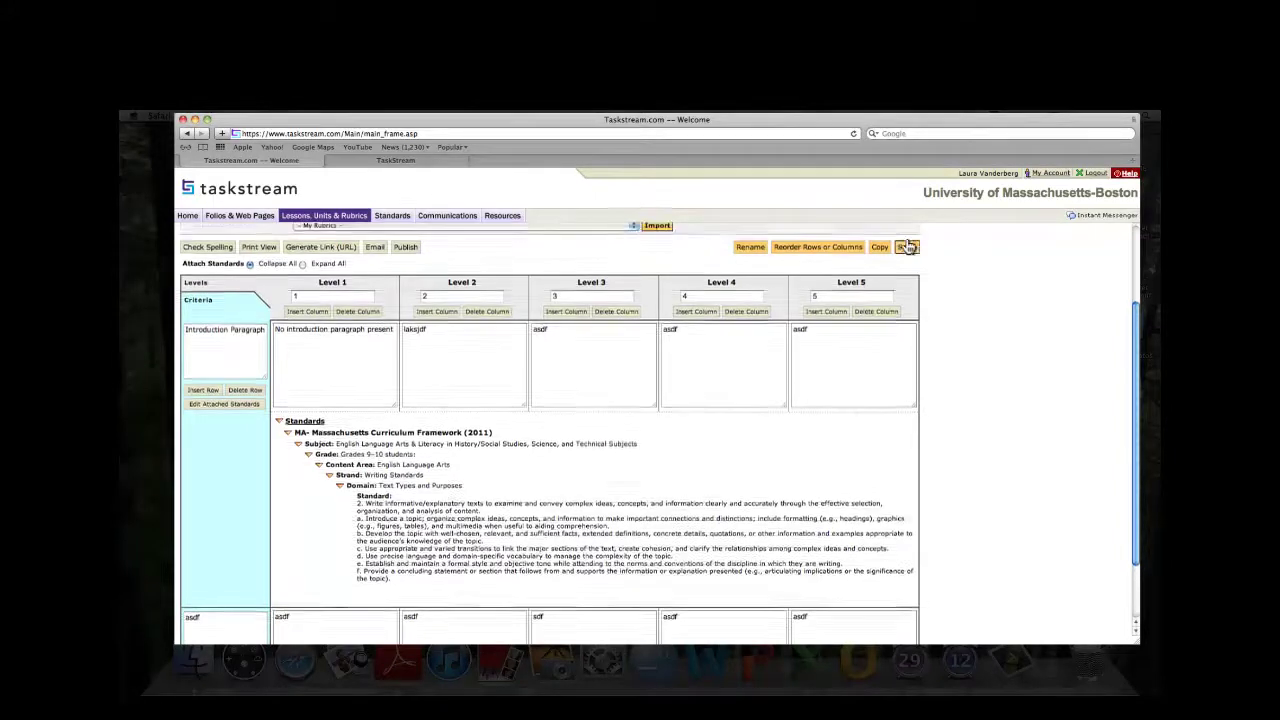
click(314, 216)
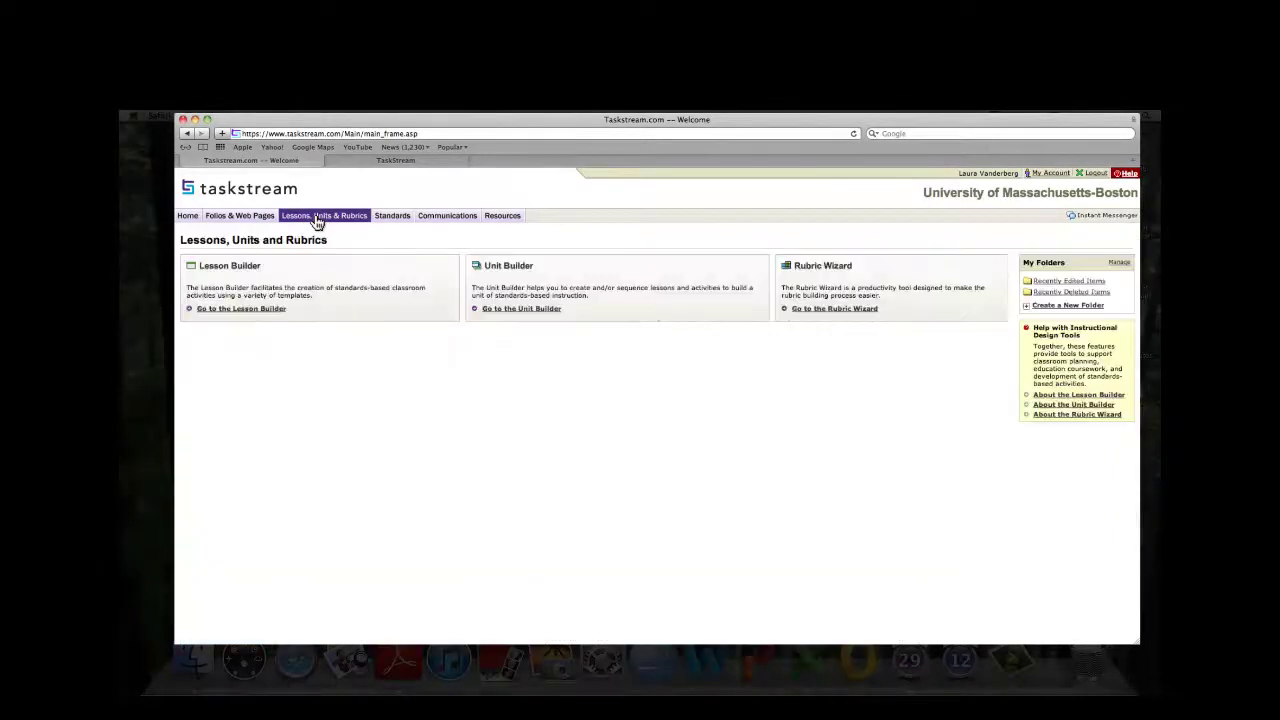
In Lesson Builder, select Sample Rubric in New Lesson's Assessment/Rubrics and save
click(242, 309)
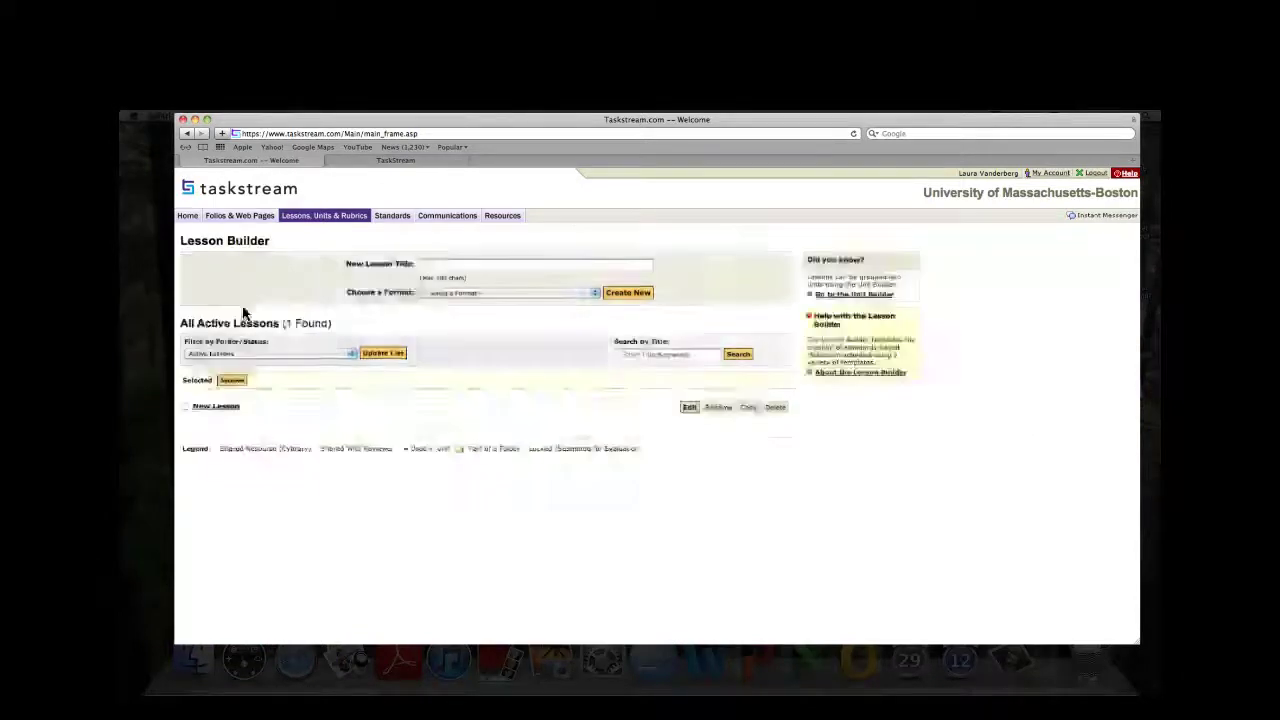
click(203, 410)
scroll(337, 437, down, 3)
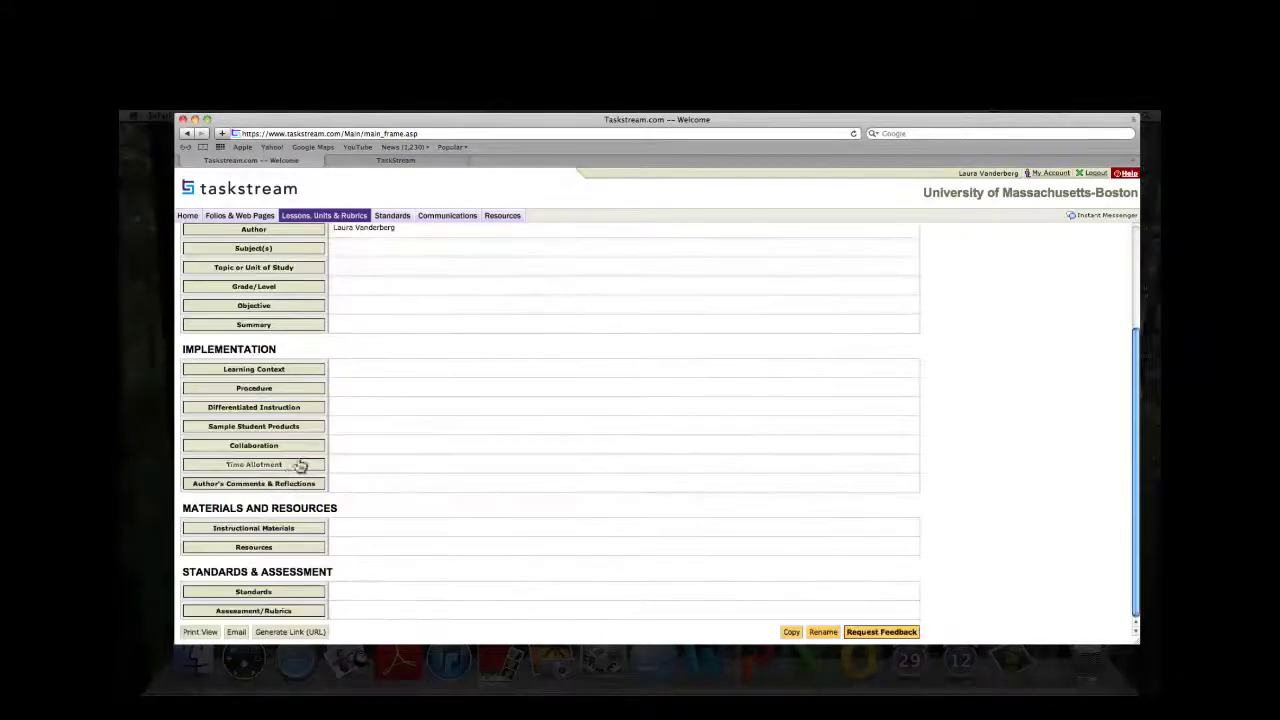
click(277, 614)
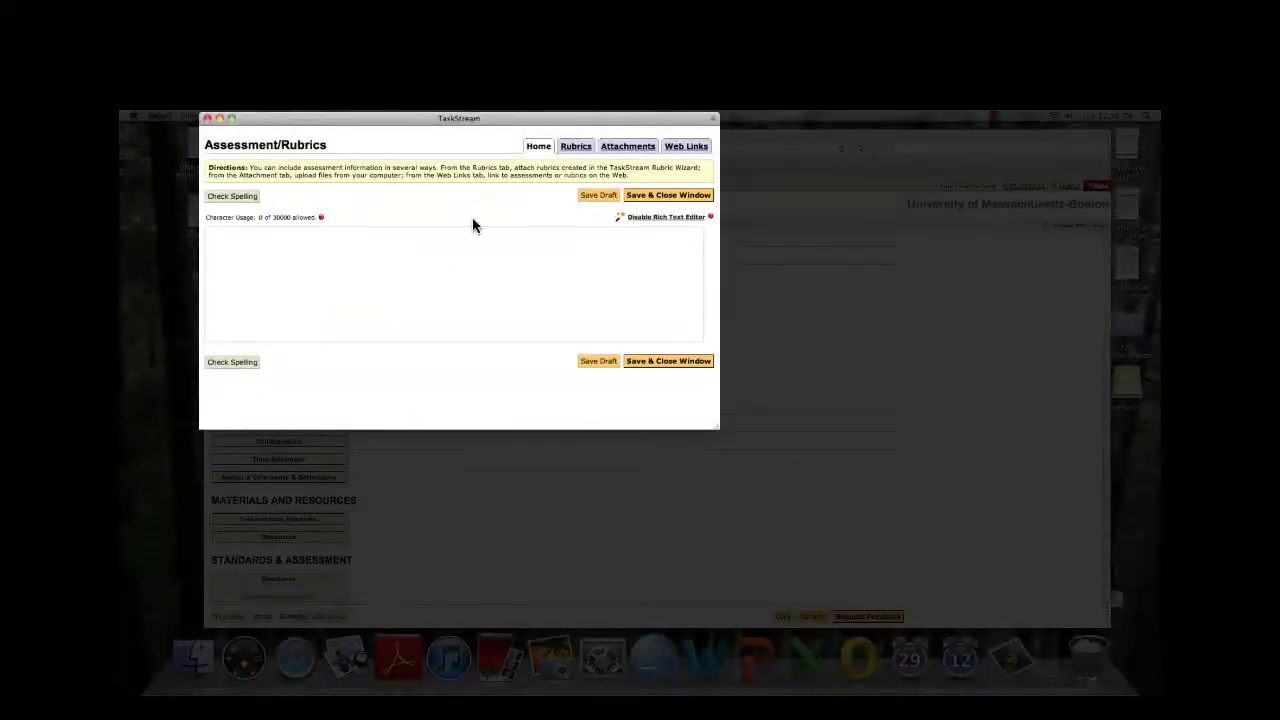
click(589, 150)
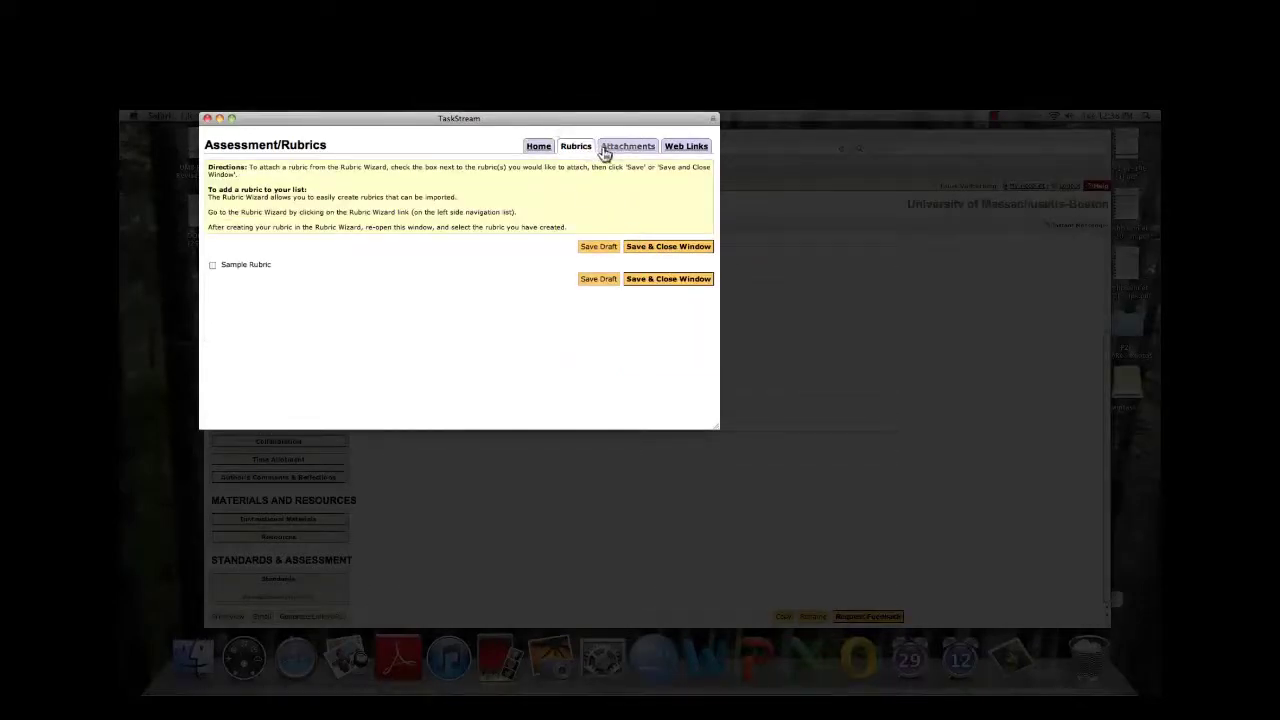
click(213, 266)
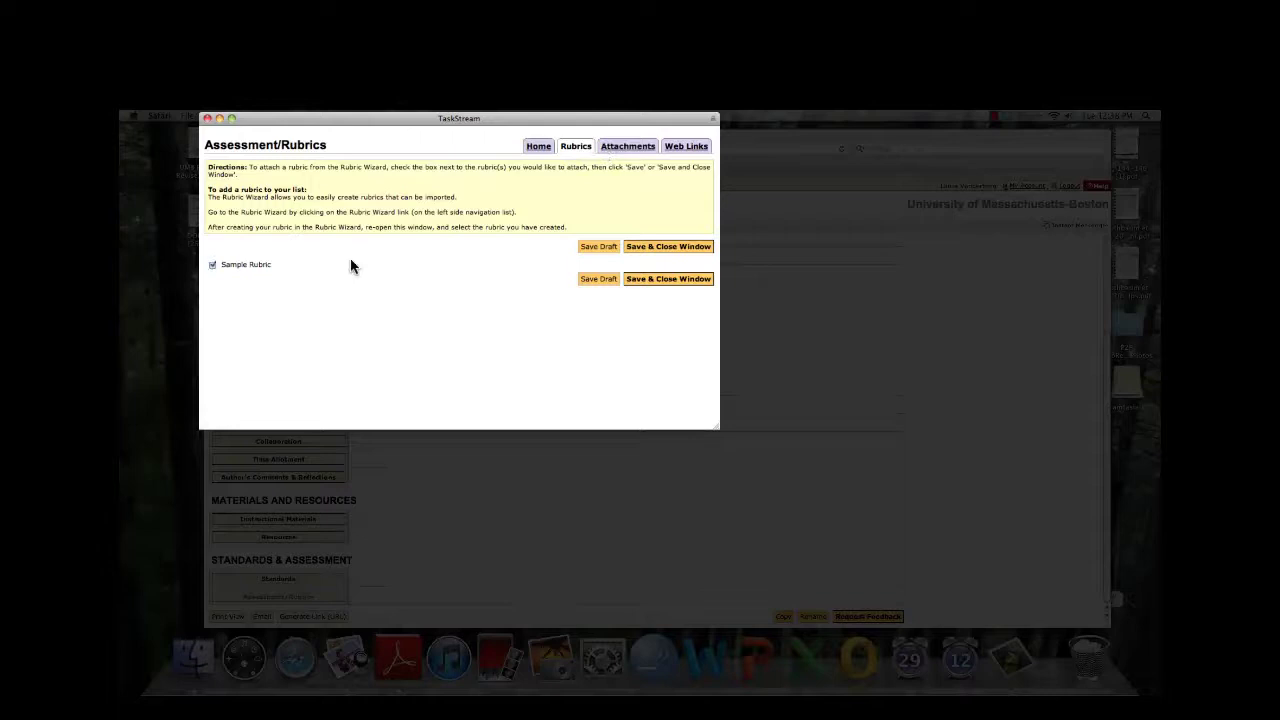
click(650, 252)
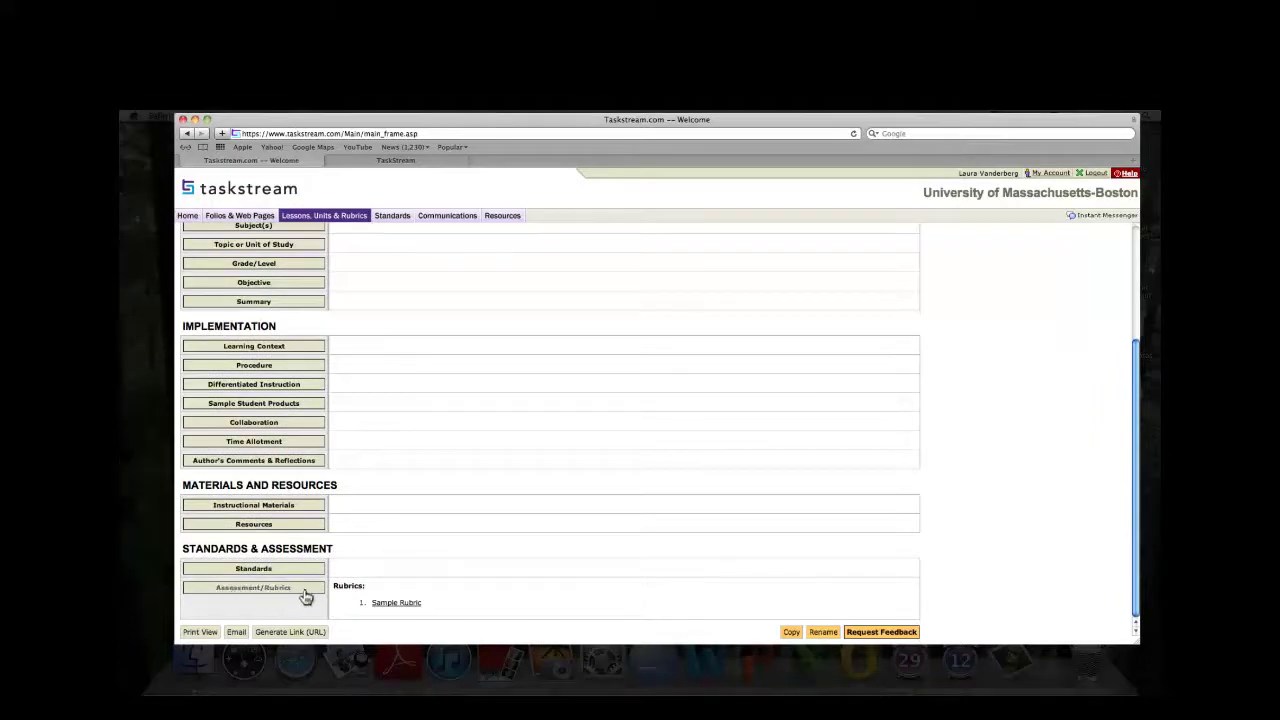
click(379, 606)
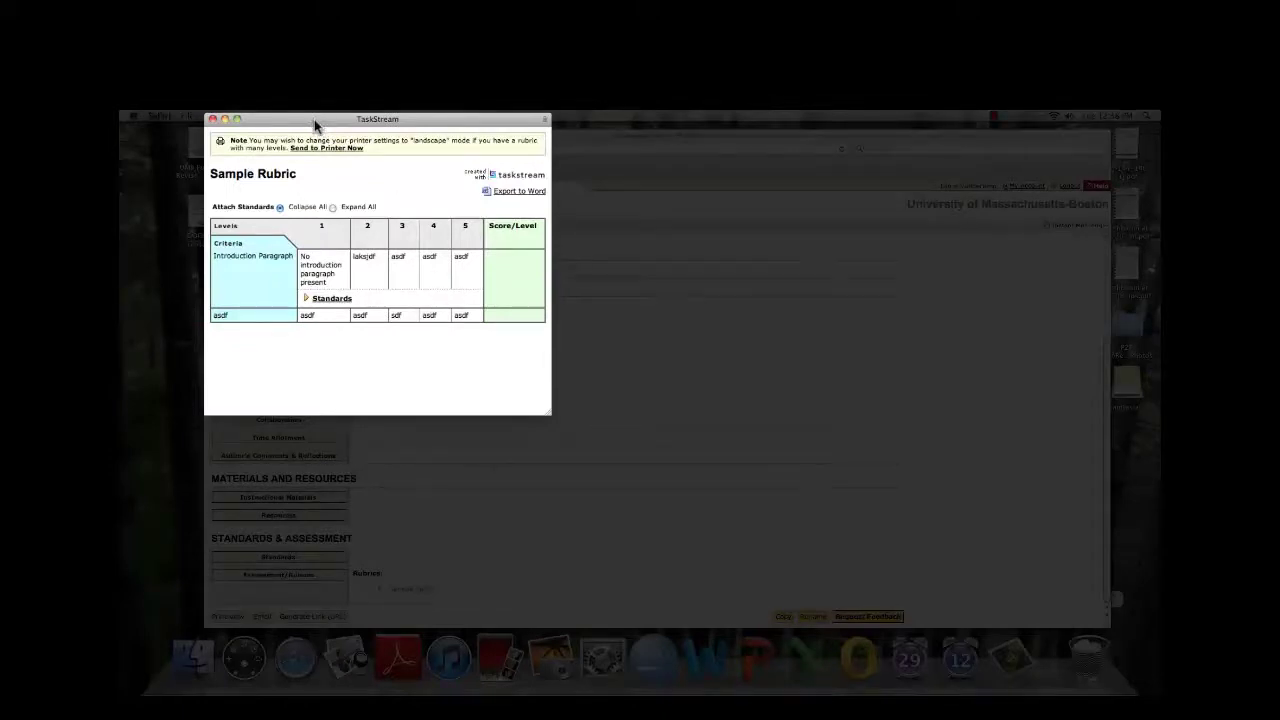
click(212, 119)
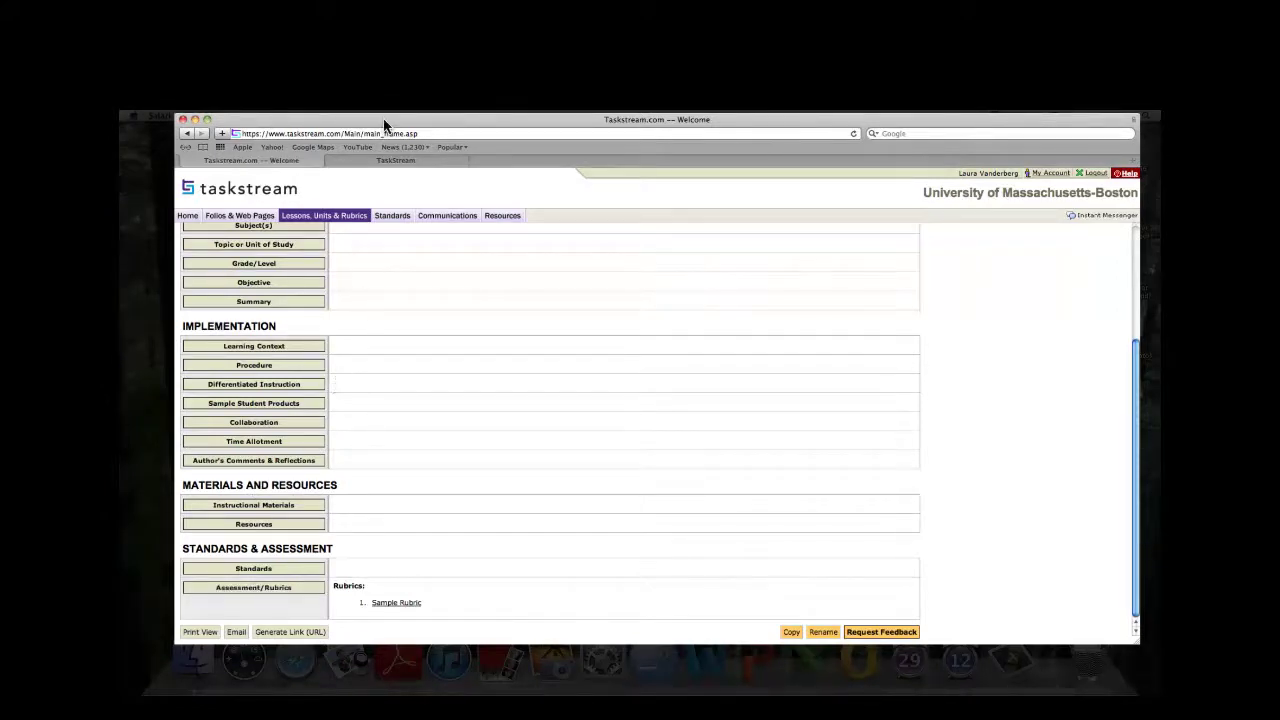
drag(383, 119, 373, 112)
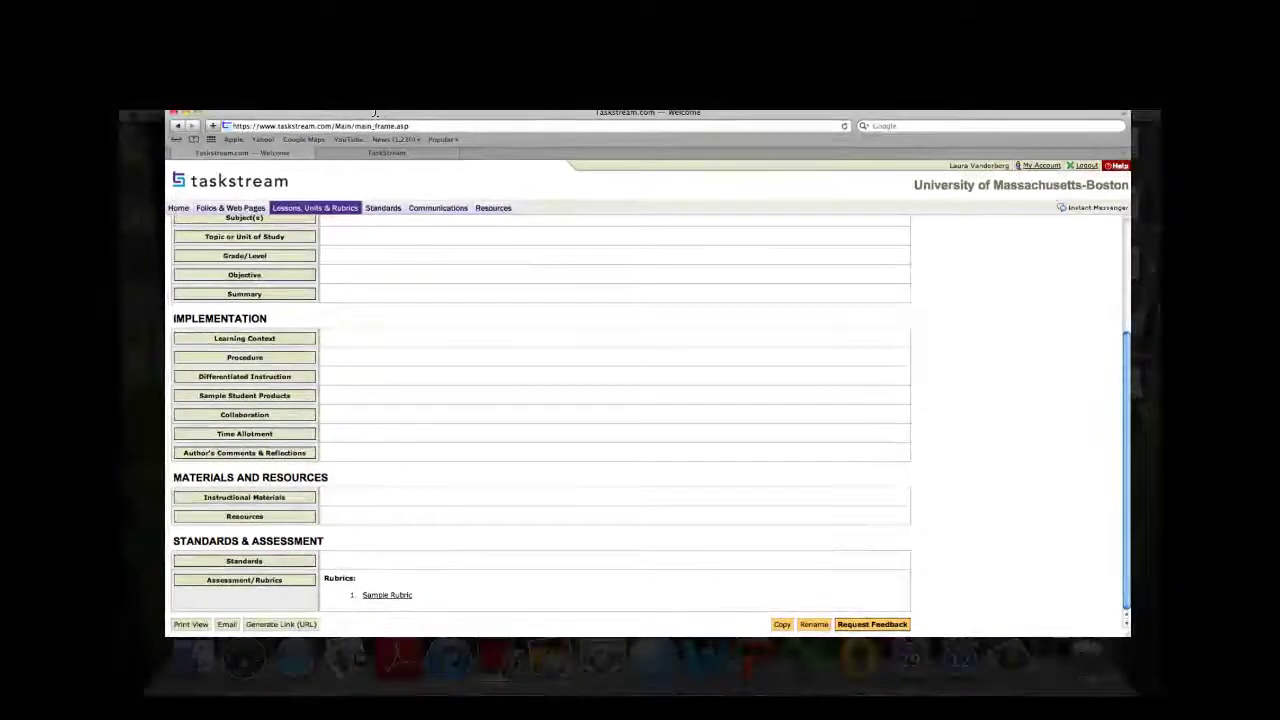